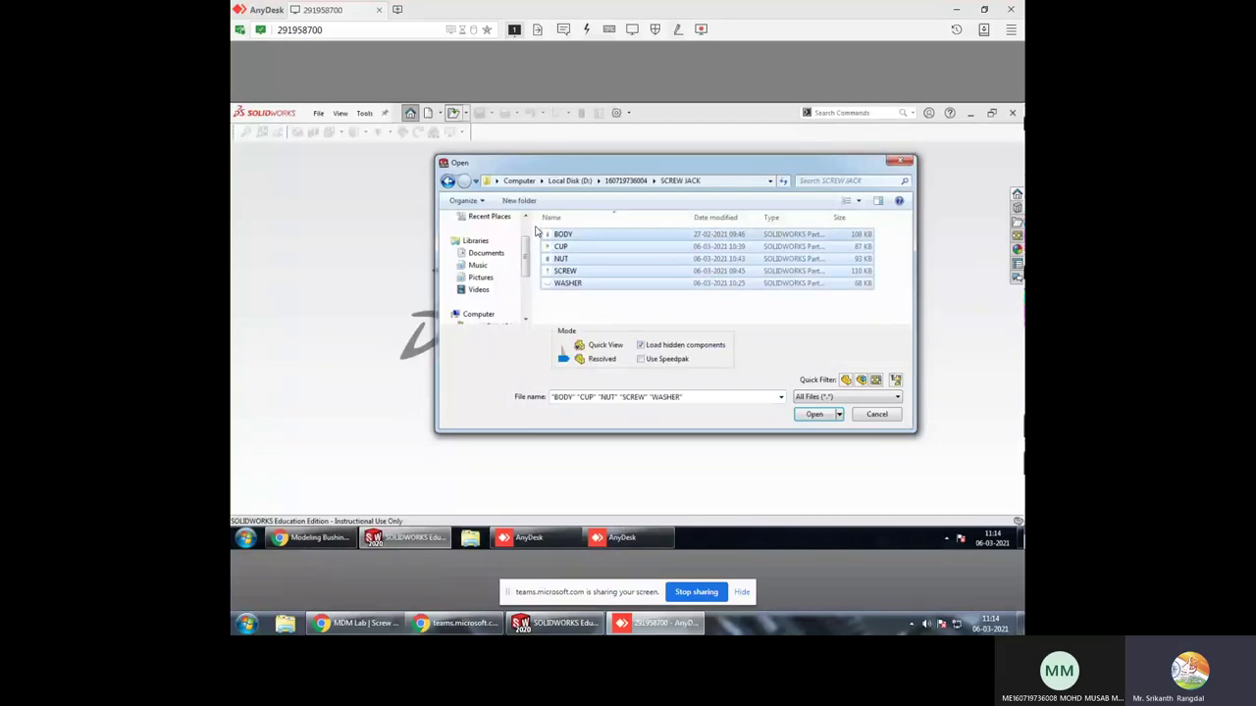
# Open the selected BODY, CUP, NUT, SCREW and WASHER part files at once
pyautogui.click(815, 415)
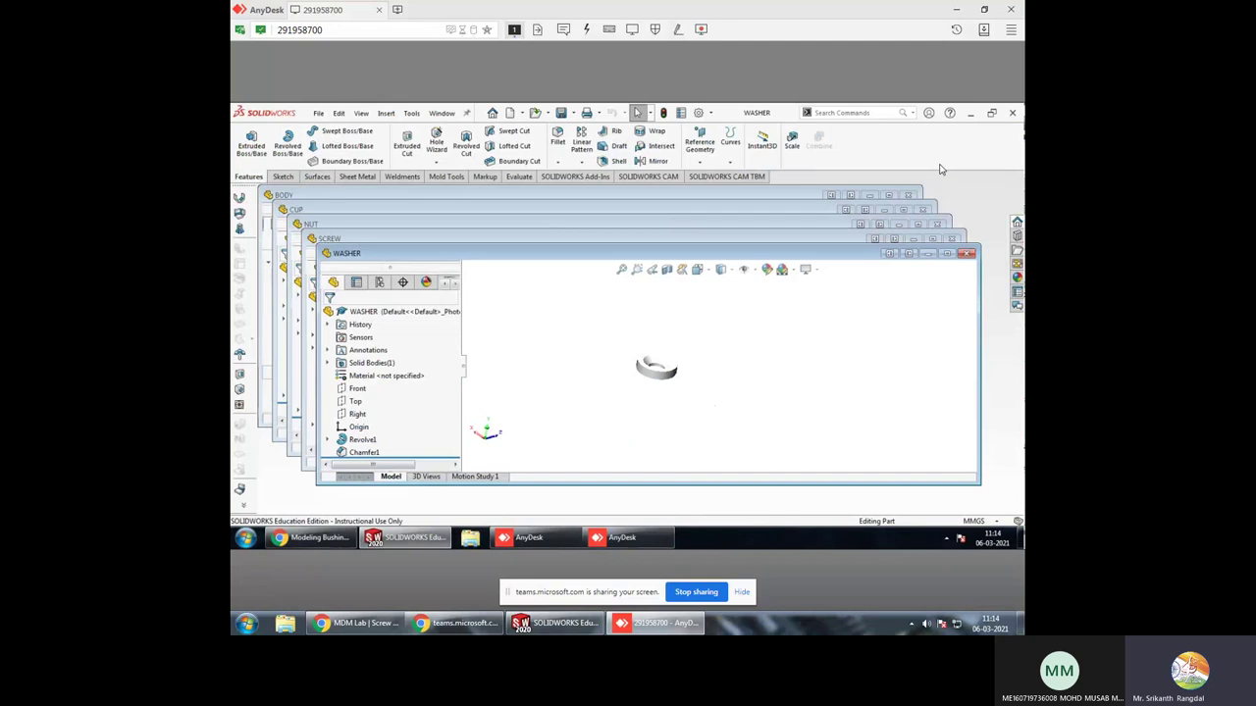
# Maximize the WASHER window and round its top outer edge with a 3 mm fillet
pyautogui.click(953, 257)
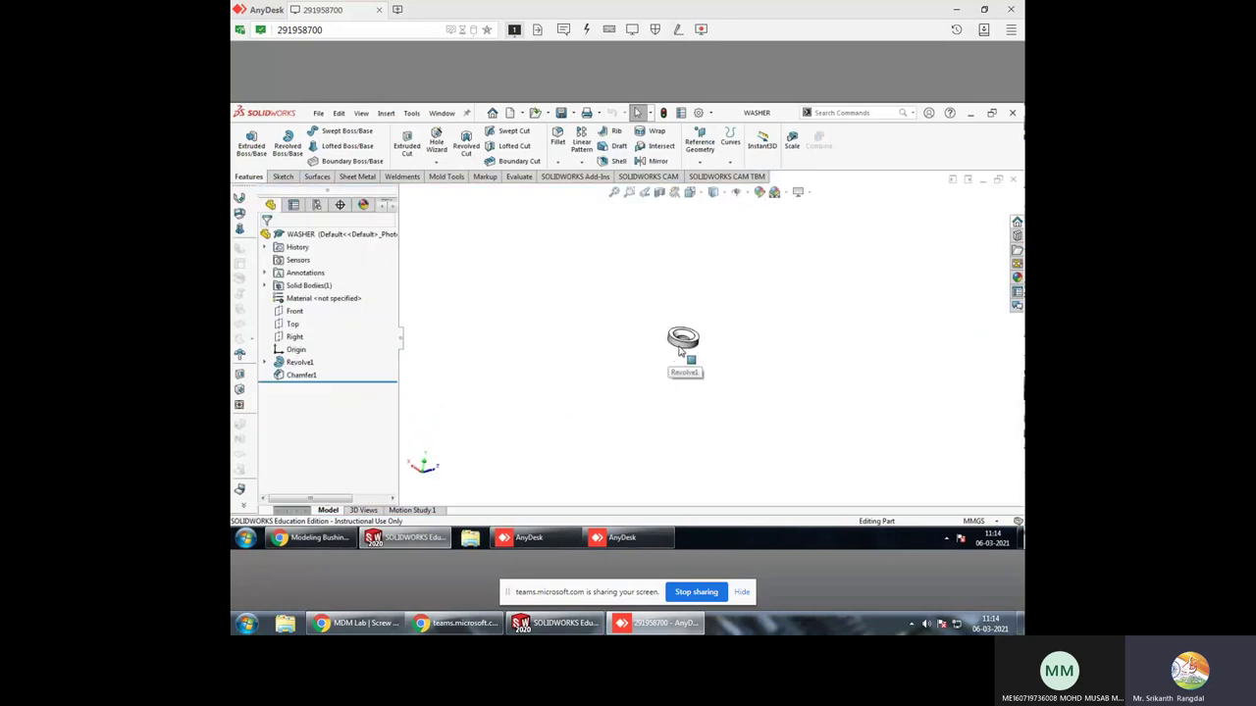
pyautogui.moveTo(670, 355)
pyautogui.mouseDown(button='middle')
pyautogui.moveTo(727, 322)
pyautogui.moveTo(637, 321)
pyautogui.mouseUp(button='middle')
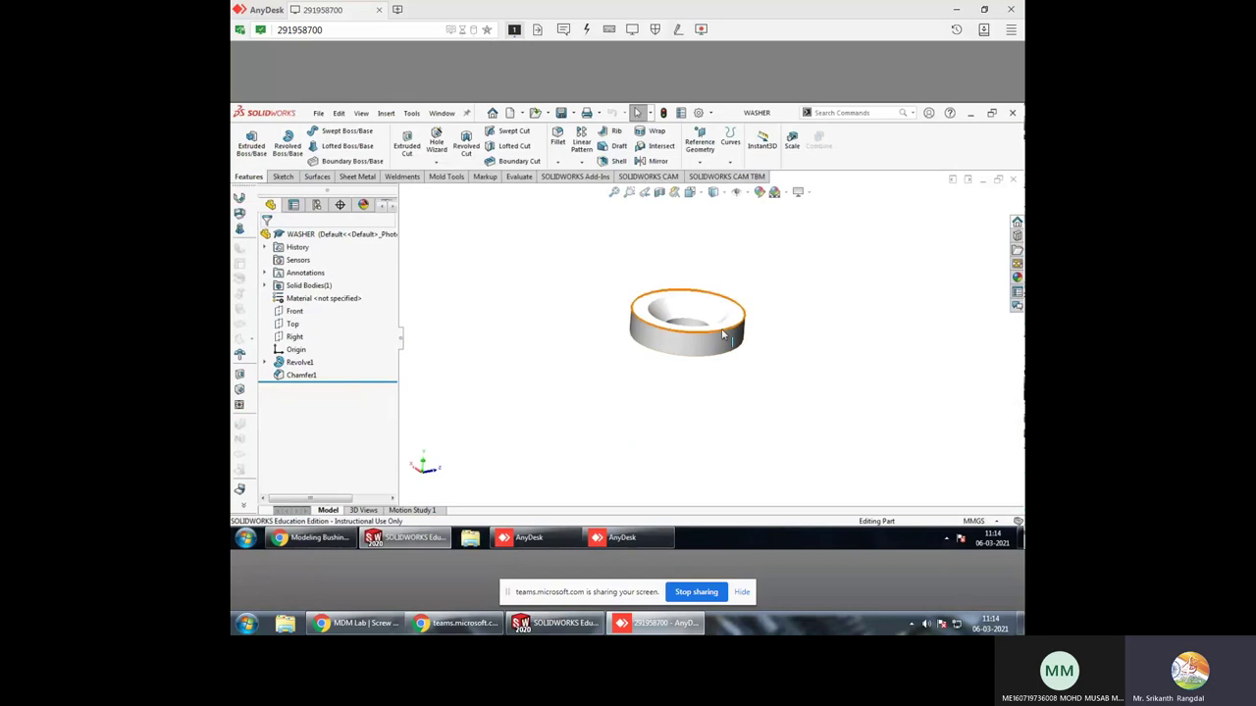
pyautogui.click(641, 322)
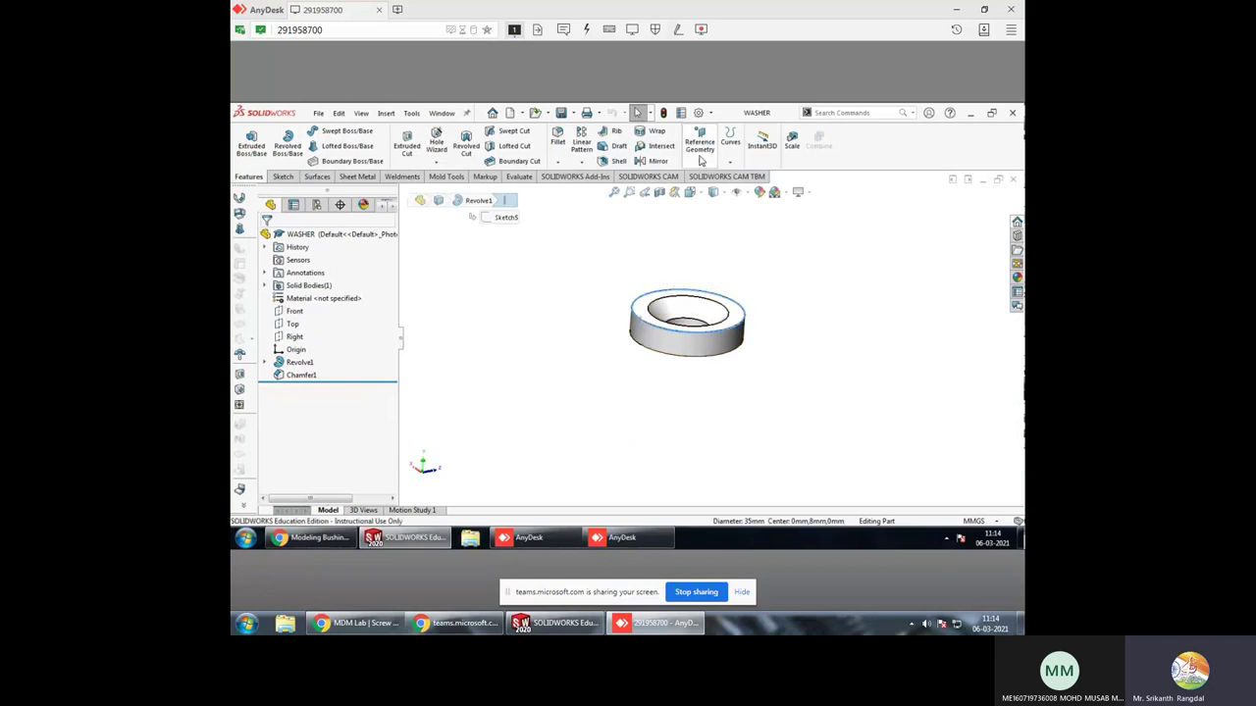
pyautogui.click(558, 140)
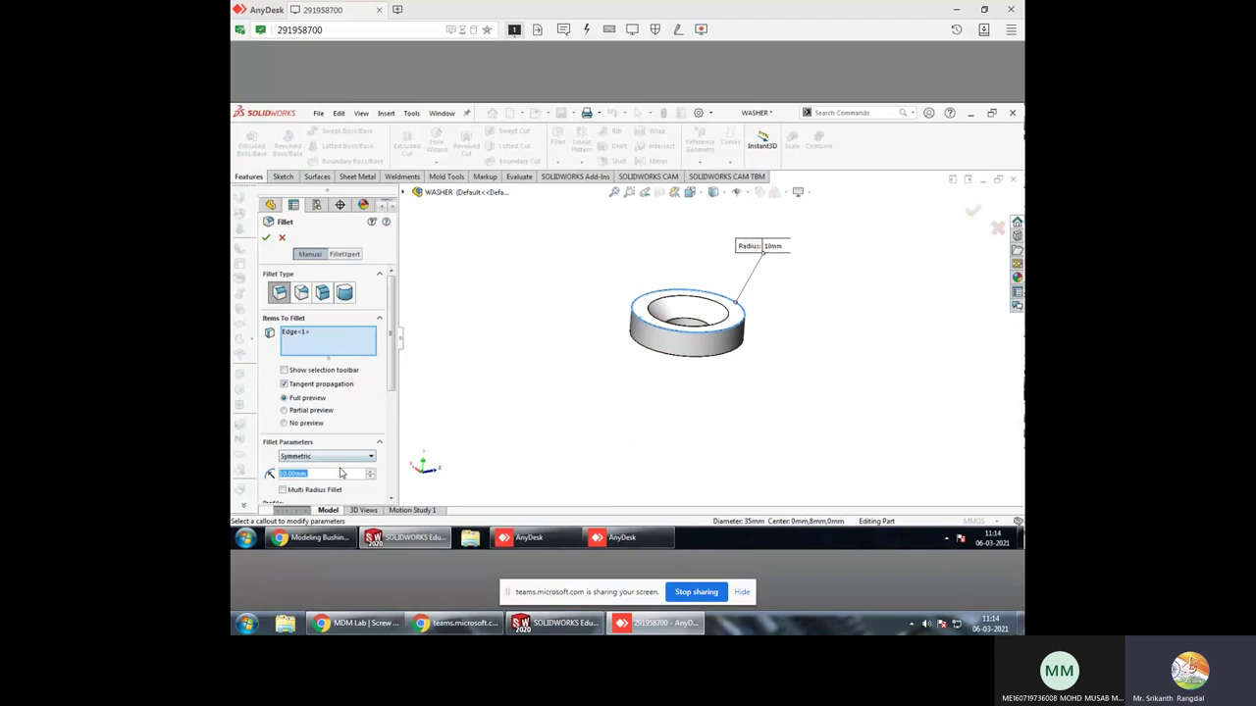
pyautogui.write('3')
pyautogui.press('Return')
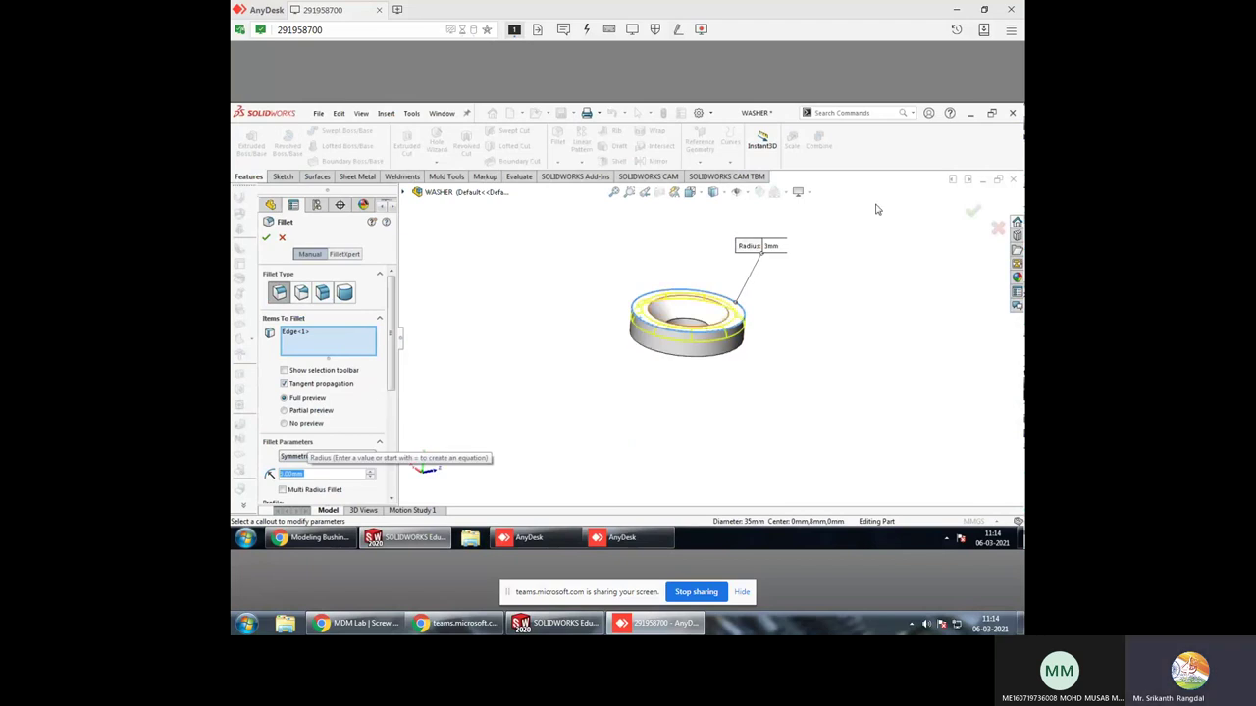
pyautogui.click(973, 214)
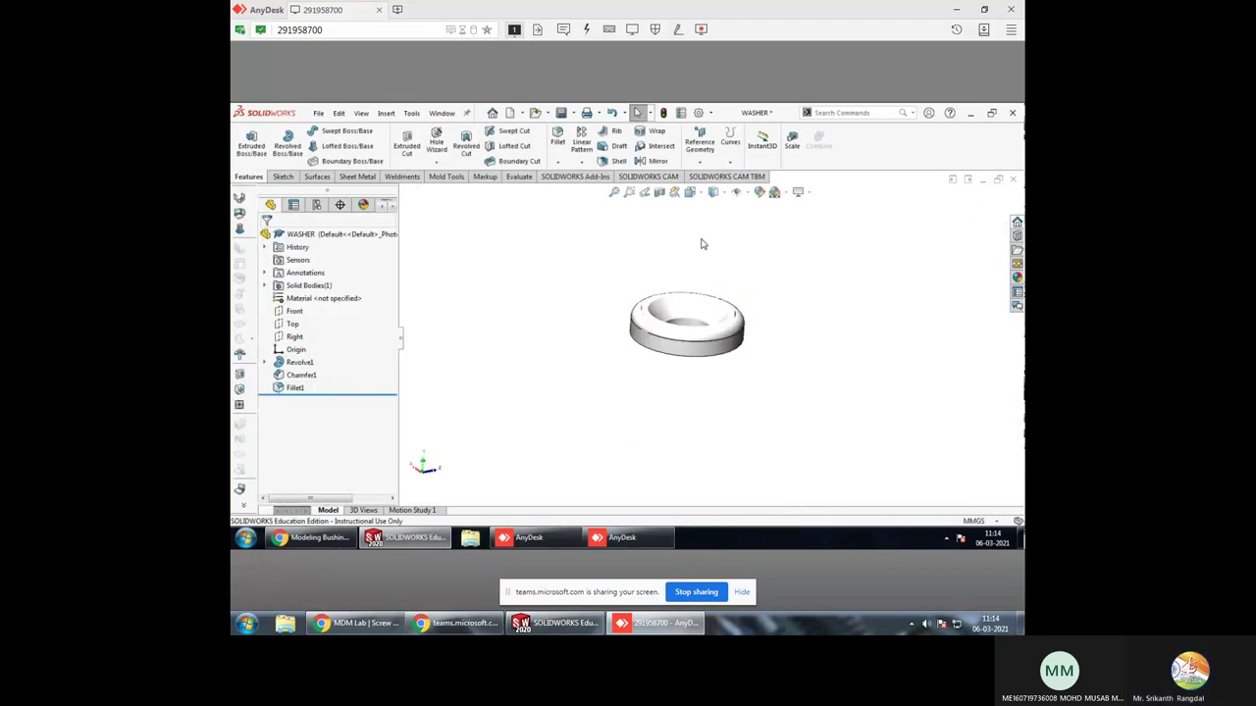
# Inspect the SCREW part, return to WASHER, and bring up Open Documents to pick NUT
pyautogui.hotkey('ctrl', 'Tab')
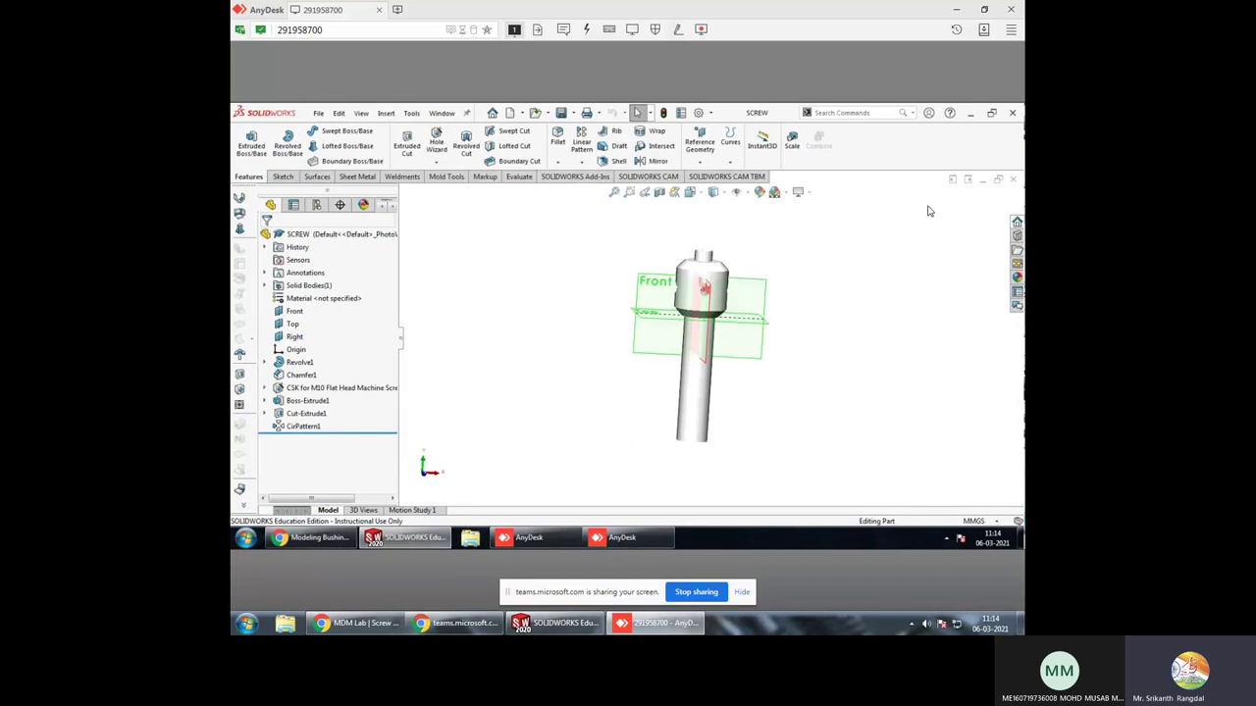
pyautogui.click(700, 332)
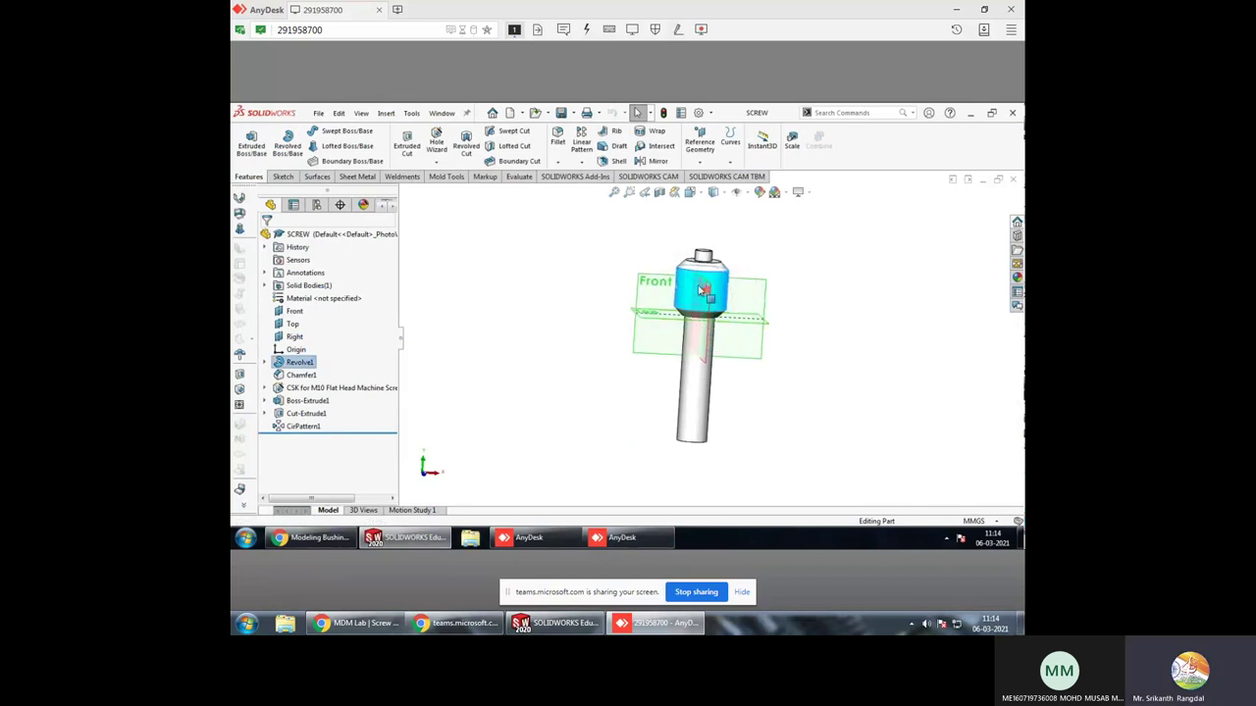
pyautogui.moveTo(702, 324)
pyautogui.mouseDown(button='middle')
pyautogui.moveTo(694, 429)
pyautogui.moveTo(715, 329)
pyautogui.mouseUp(button='middle')
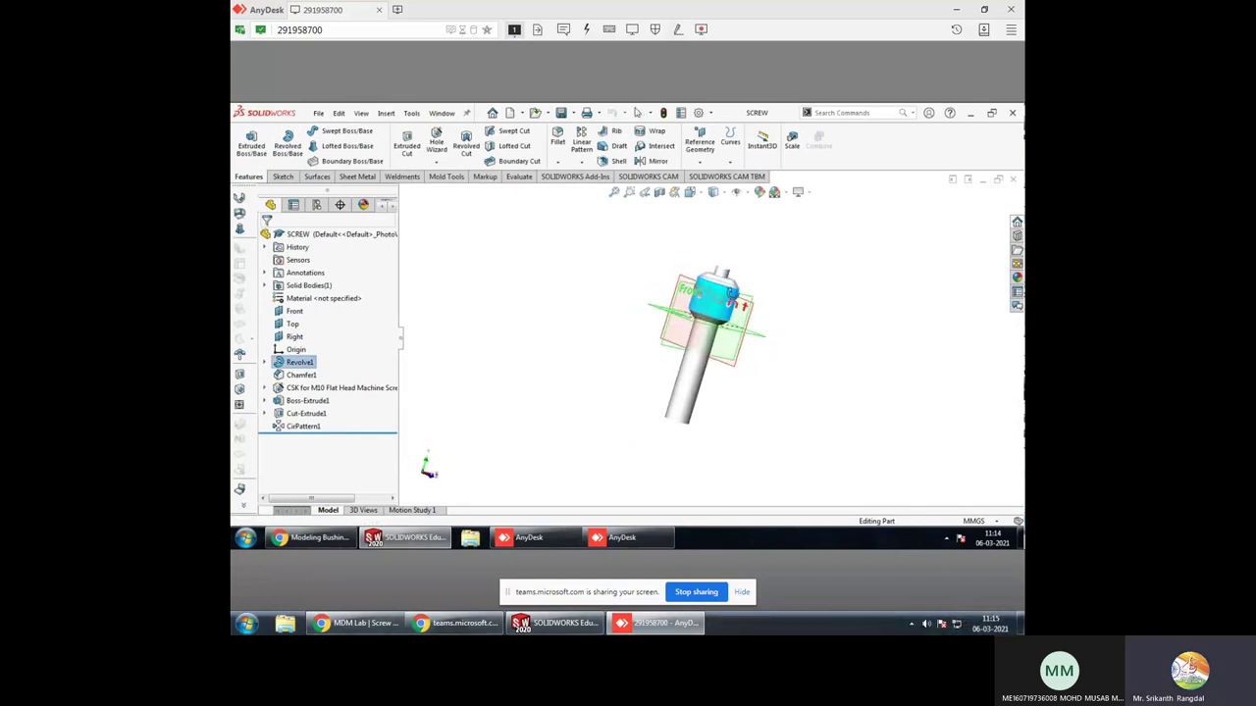
pyautogui.hotkey('ctrl', 'Tab')
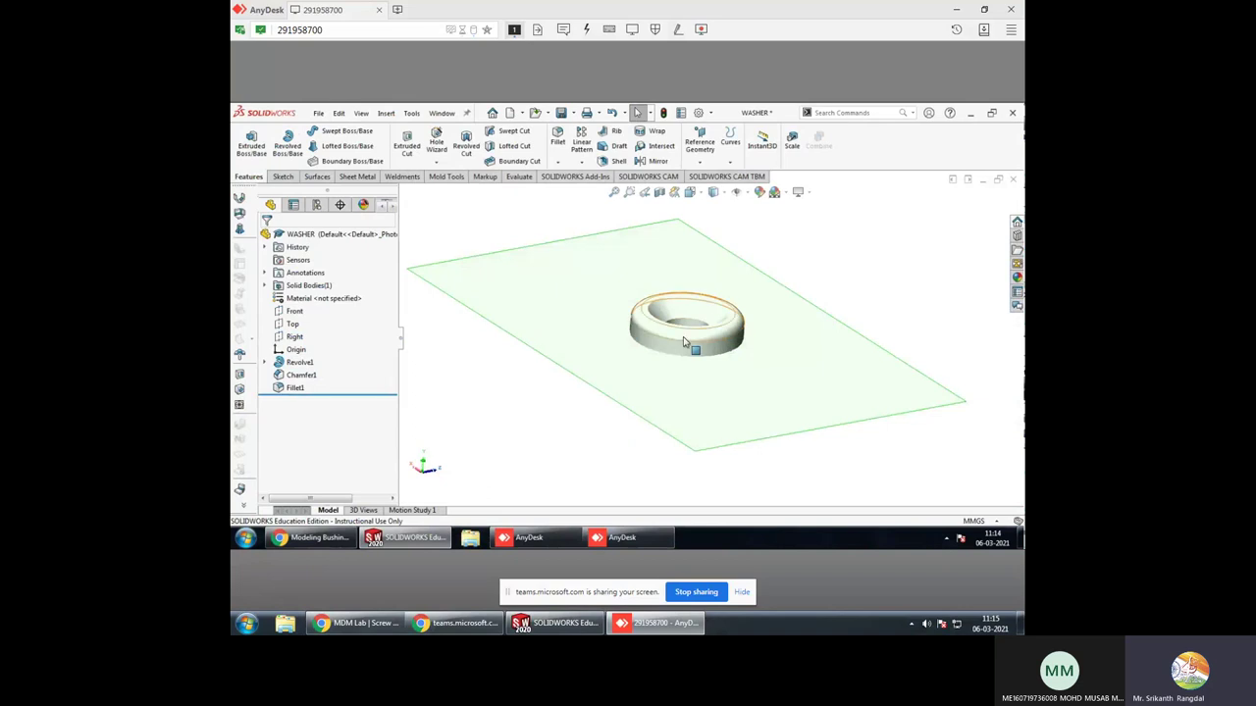
pyautogui.hotkey('ctrl', 'Tab')
pyautogui.hotkey('ctrl', 'Tab')
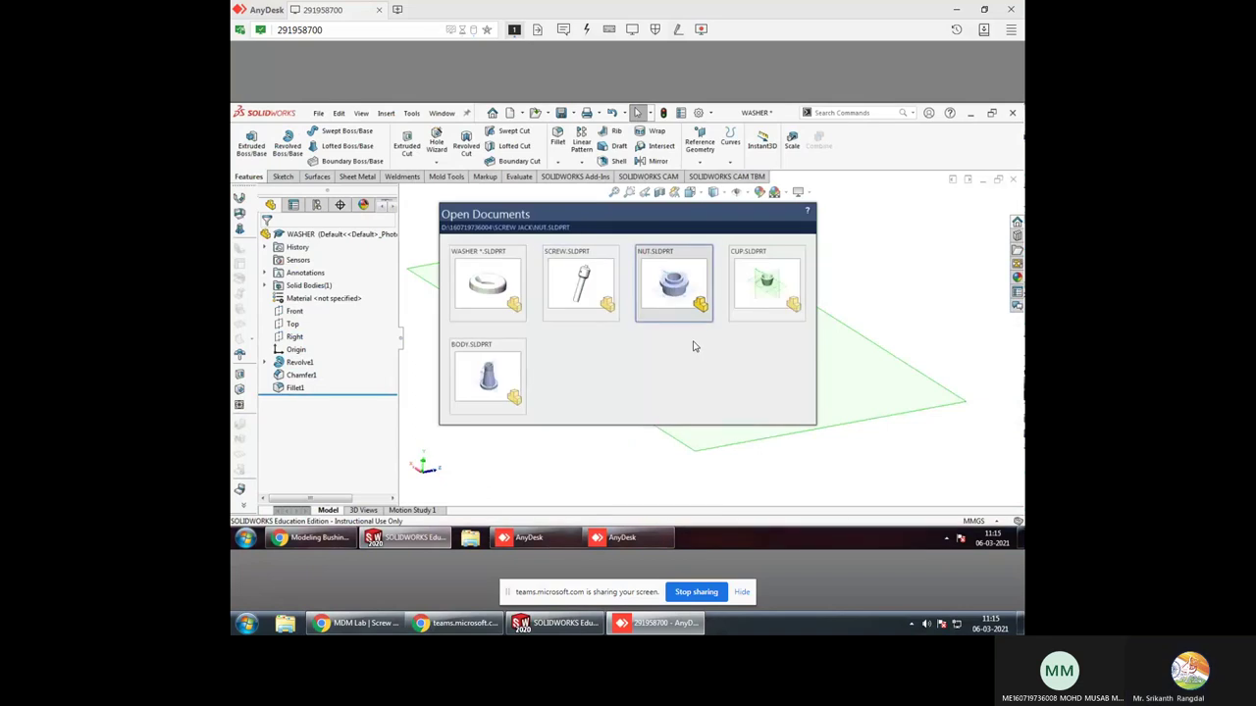
# Edit the sketch of the nut's Revolve1 and view it normal to the Front plane
pyautogui.moveTo(692, 346); pyautogui.dragTo(834, 338, button='middle')
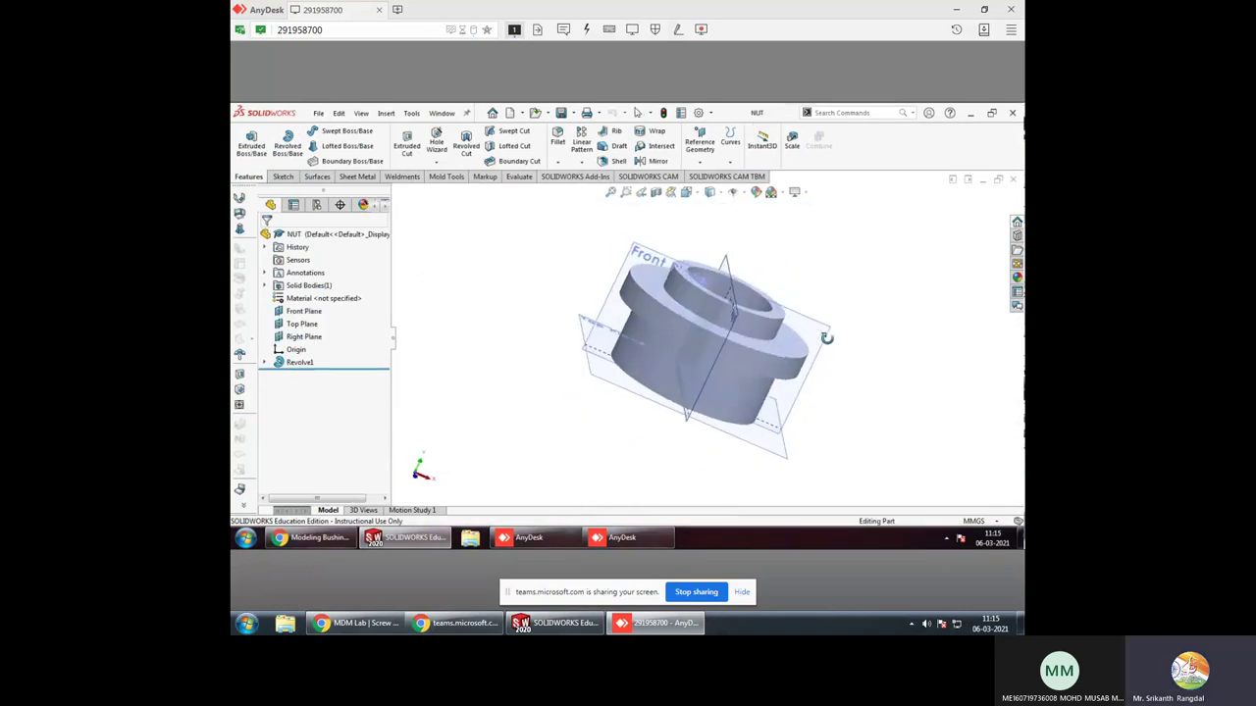
pyautogui.click(299, 362)
pyautogui.click(320, 331)
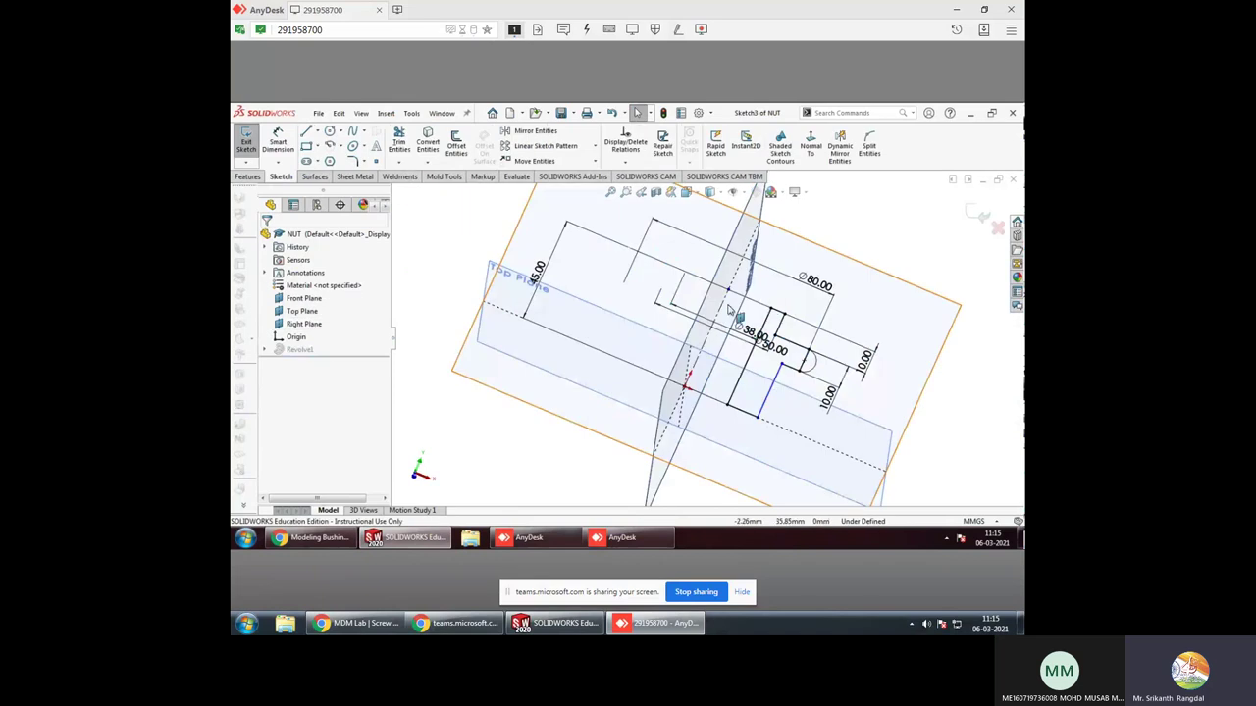
pyautogui.moveTo(788, 357); pyautogui.dragTo(780, 377, button='middle')
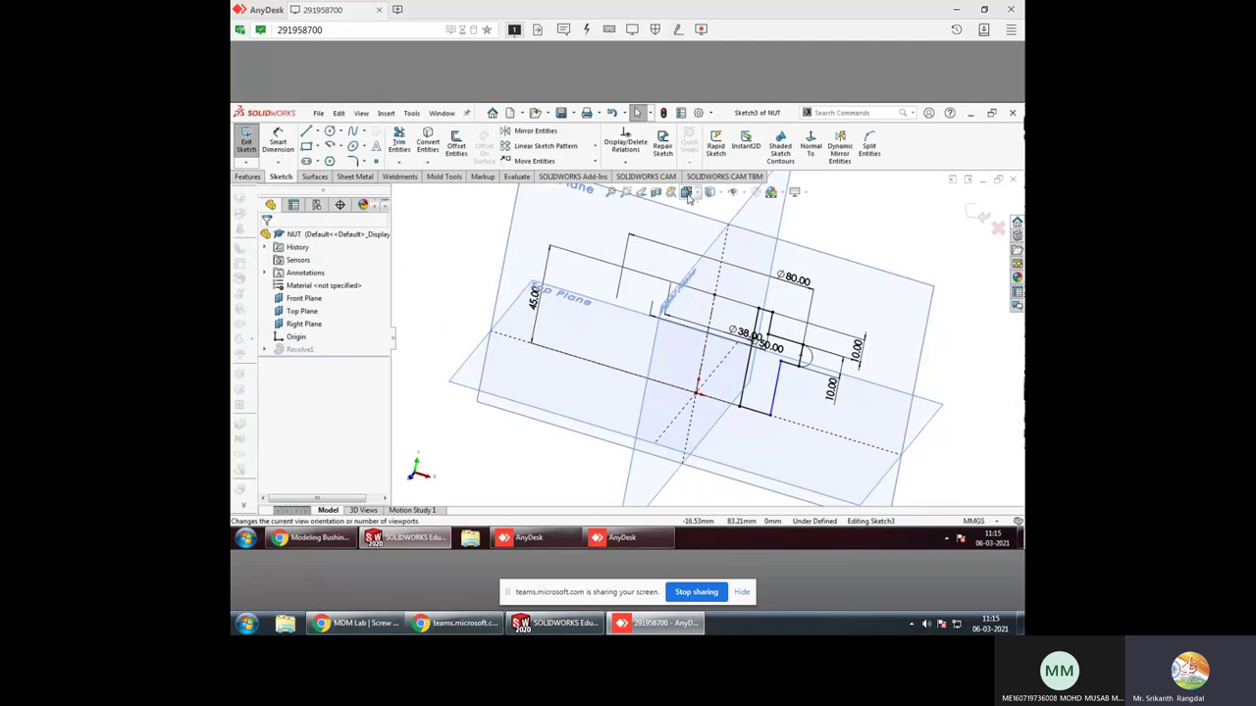
pyautogui.press('space')
pyautogui.click(540, 417)
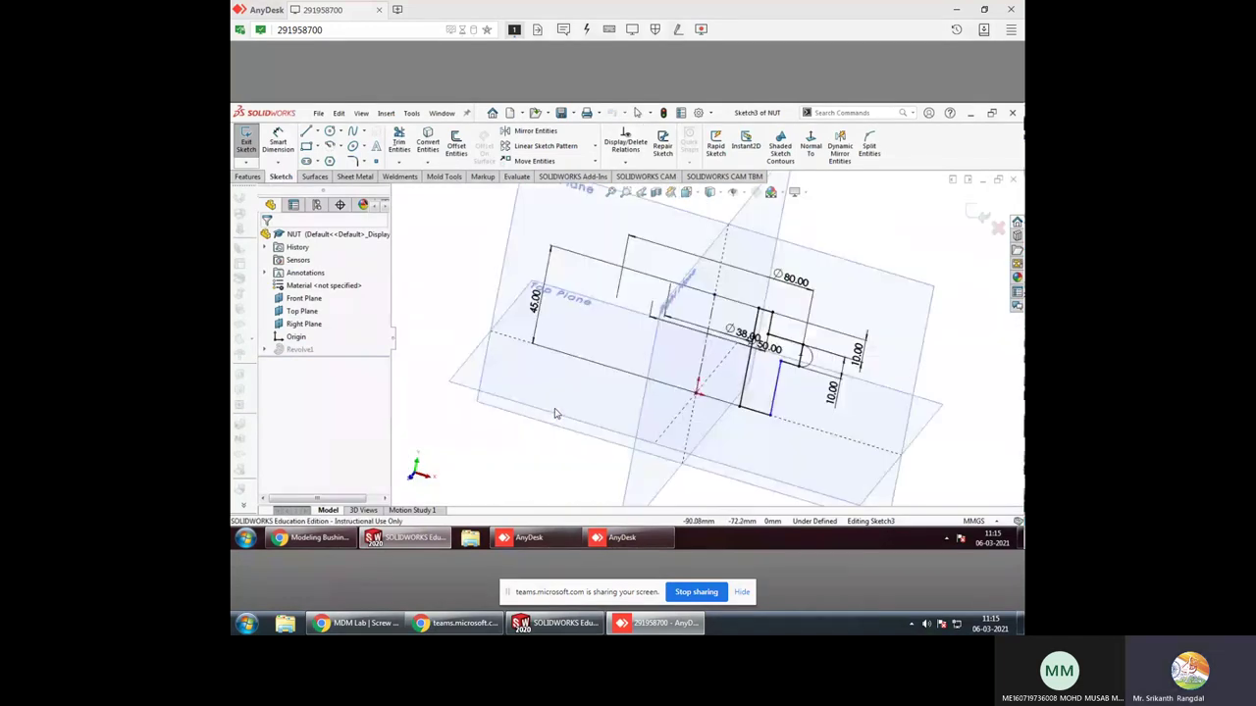
# Relate the 10 mm vertical line and sketch point with a Midpoint relation, fully defining the sketch
pyautogui.click(739, 319)
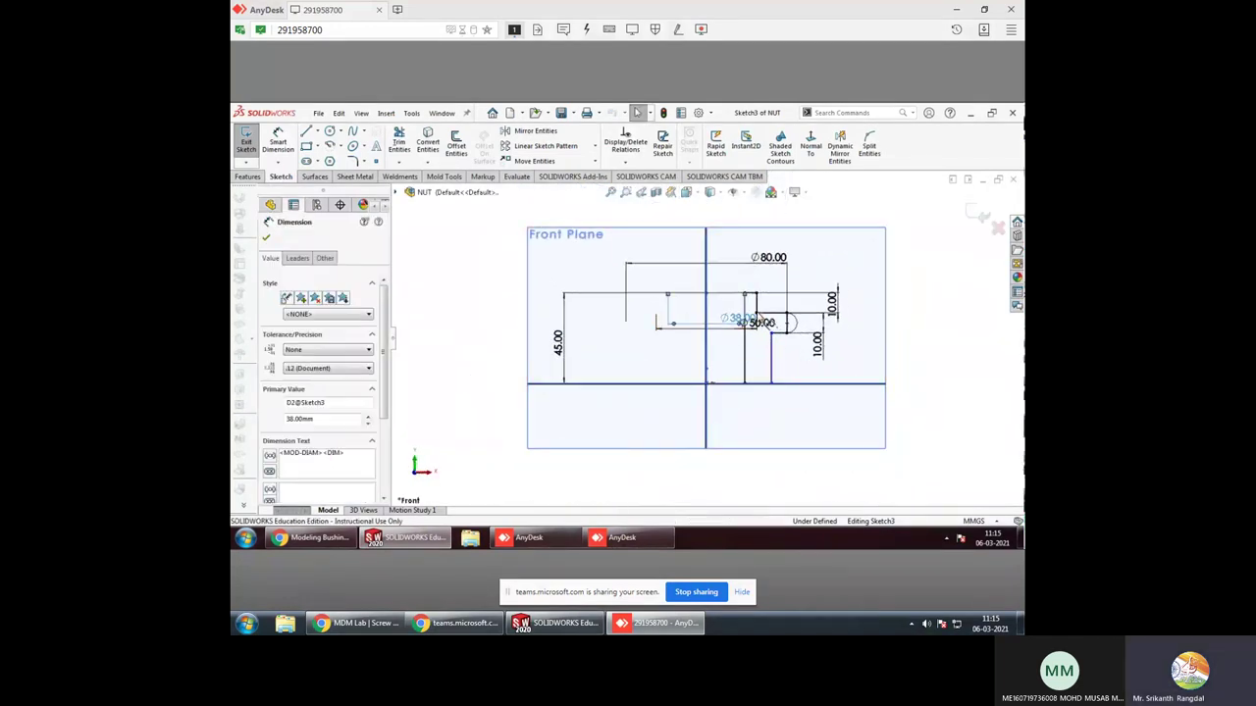
pyautogui.scroll(1, 761, 331)
pyautogui.scroll(1, 761, 330)
pyautogui.scroll(-2, 761, 331)
pyautogui.scroll(-1, 755, 339)
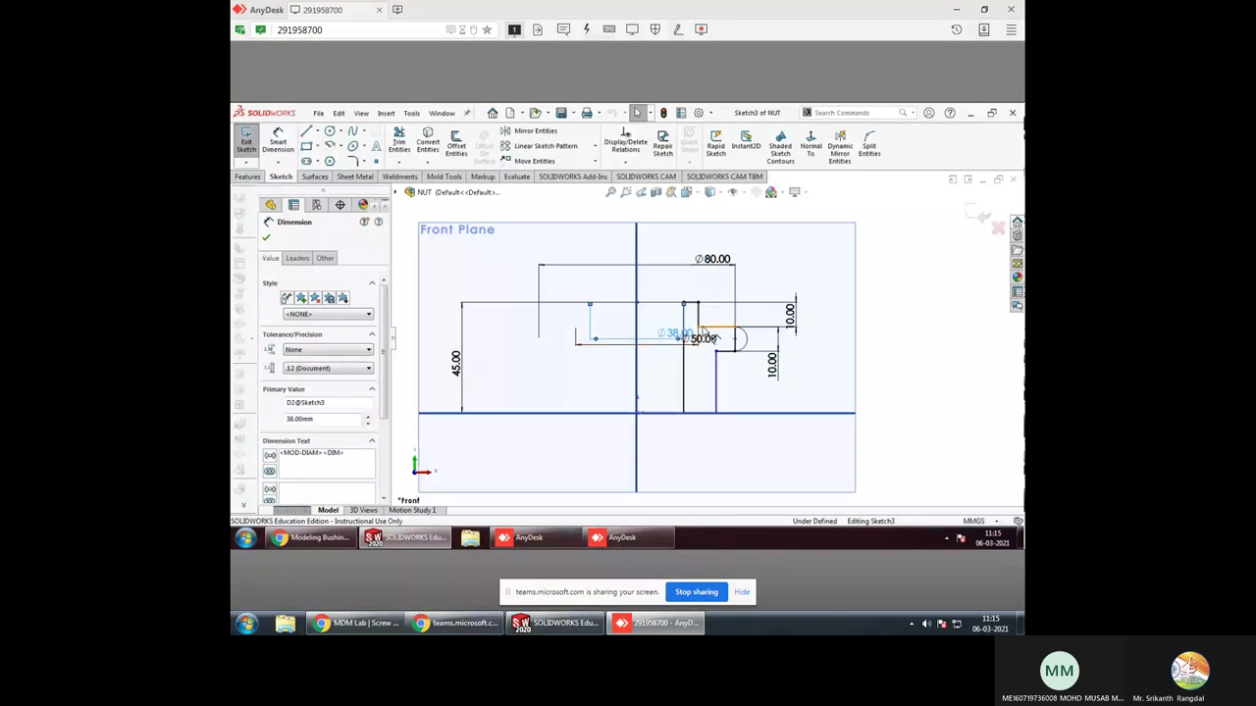
pyautogui.click(717, 359)
pyautogui.keyDown('ctrl'); pyautogui.click(718, 385); pyautogui.keyUp('ctrl')
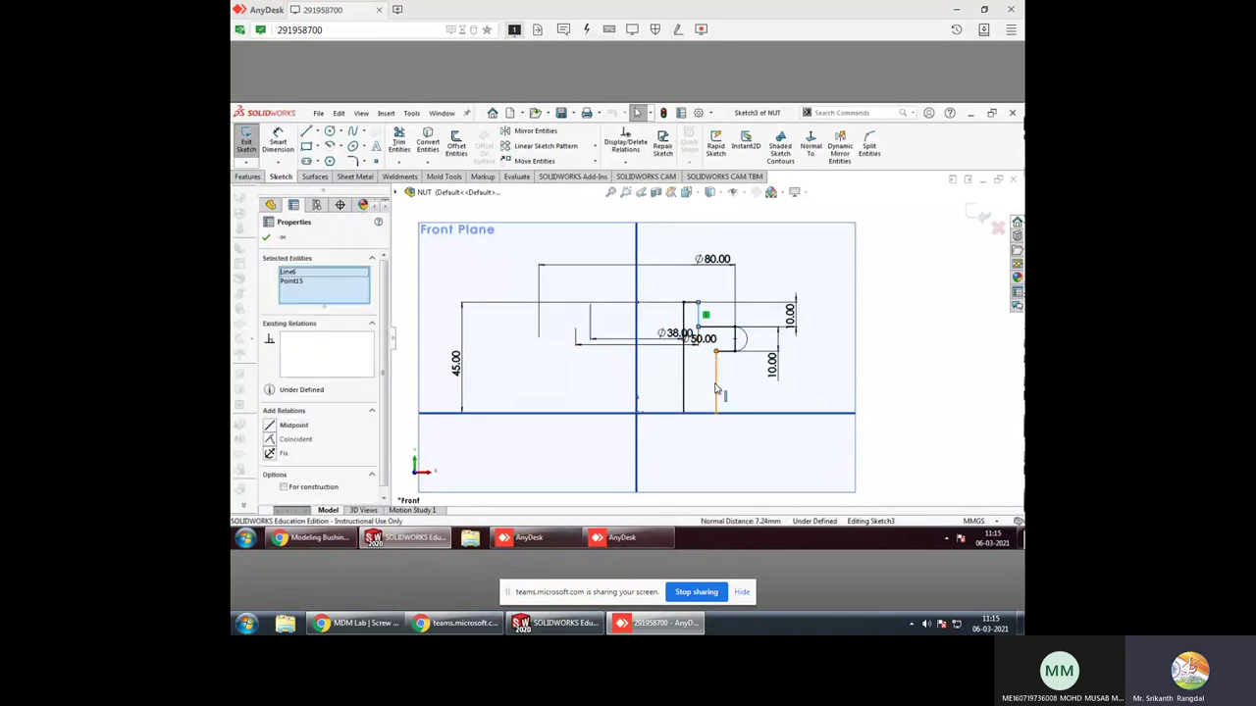
pyautogui.click(271, 439)
pyautogui.click(873, 343)
# Delete the stray vertical line inside the arc and exit the sketch to rebuild the nut
pyautogui.scroll(-1, 738, 348)
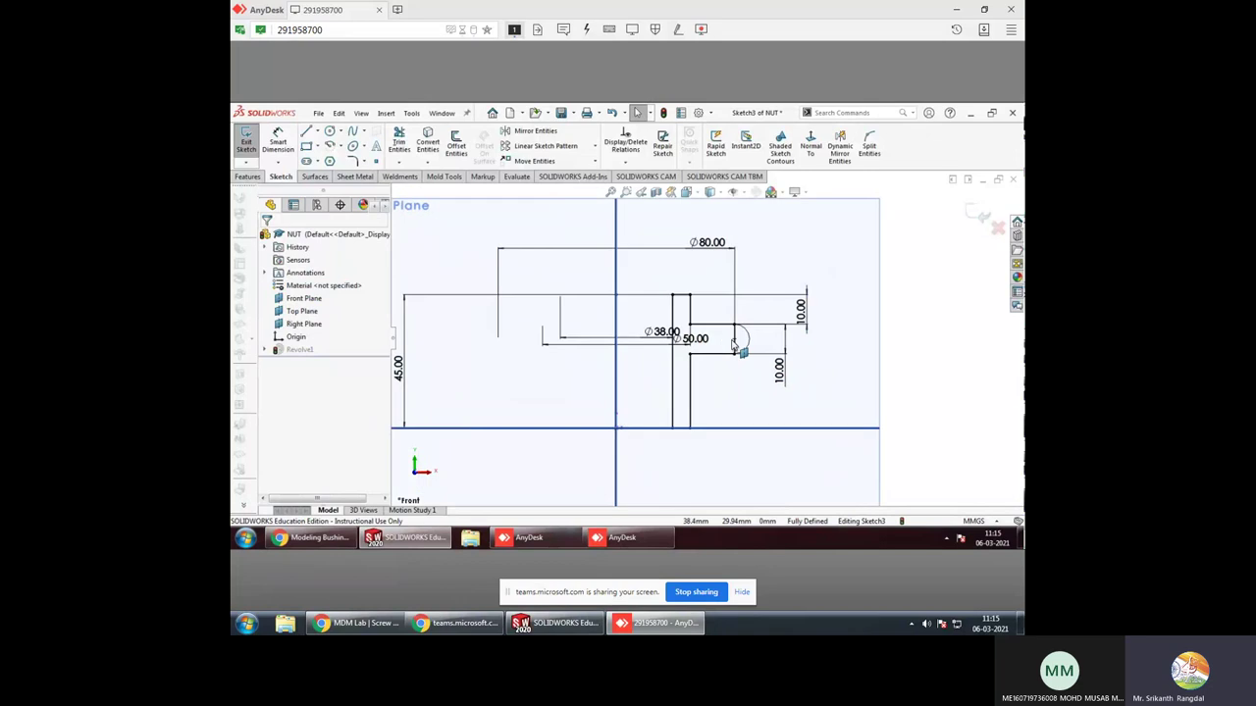
pyautogui.scroll(-2, 732, 343)
pyautogui.click(735, 339)
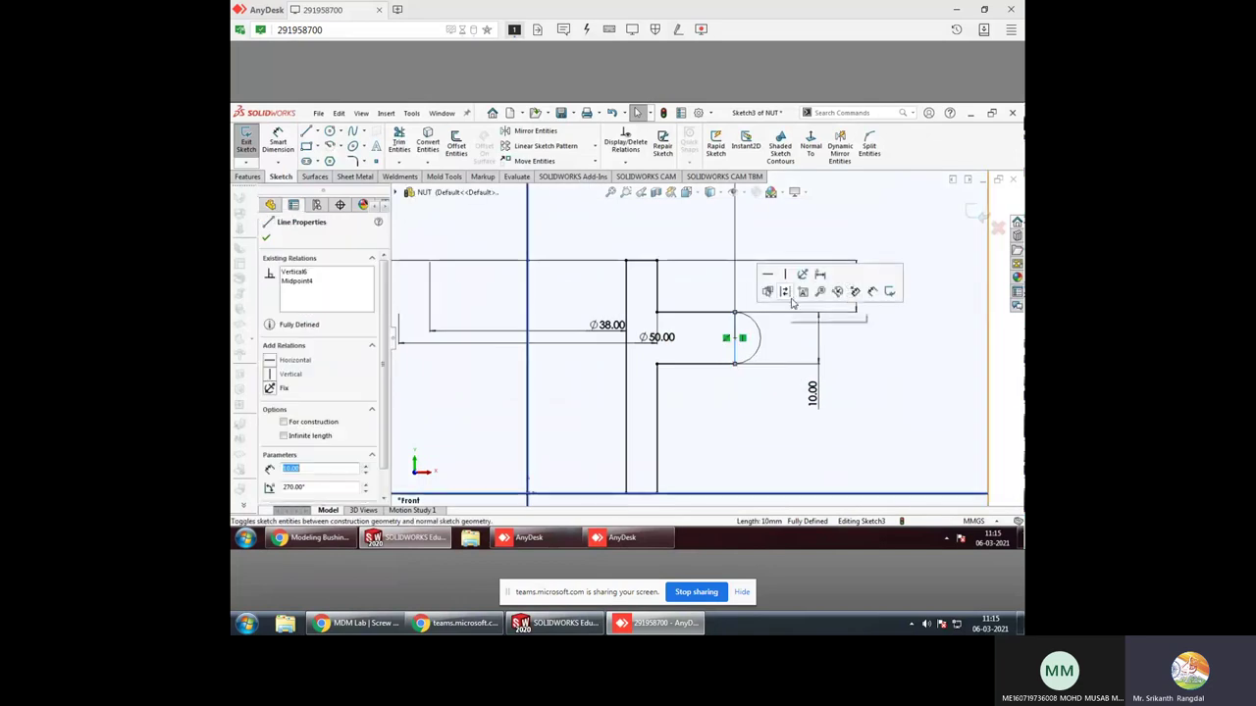
pyautogui.press('Delete')
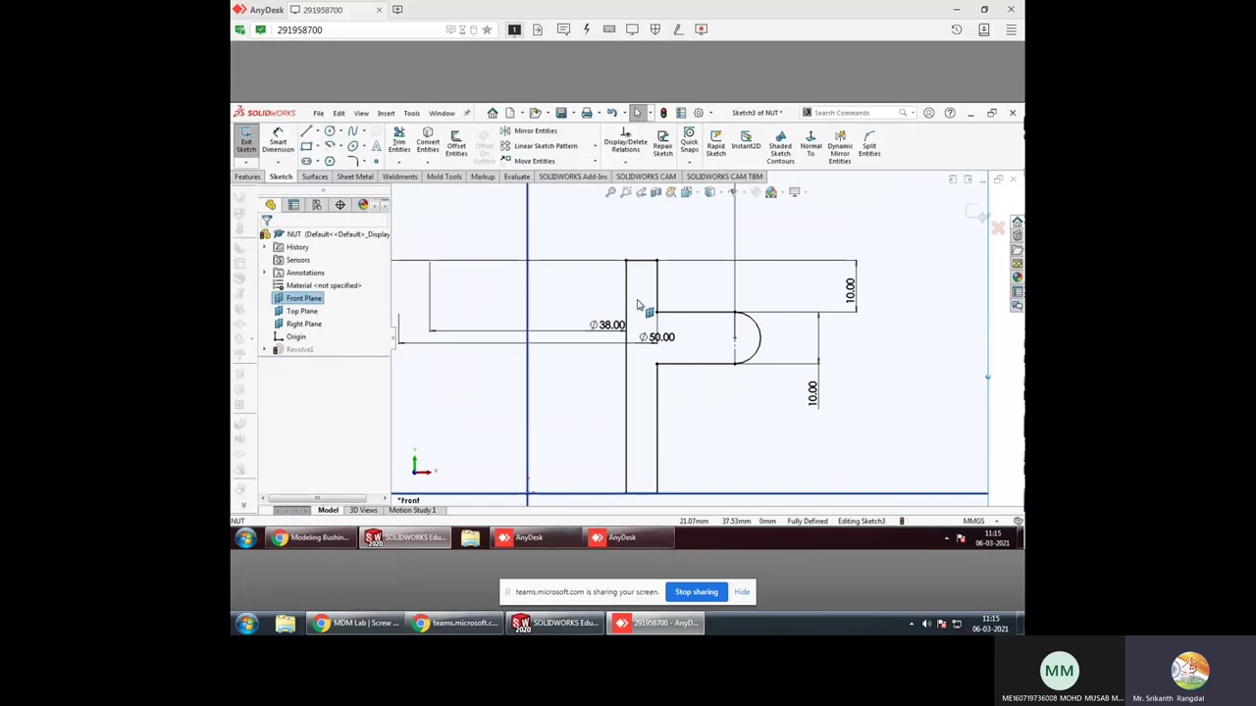
pyautogui.click(978, 215)
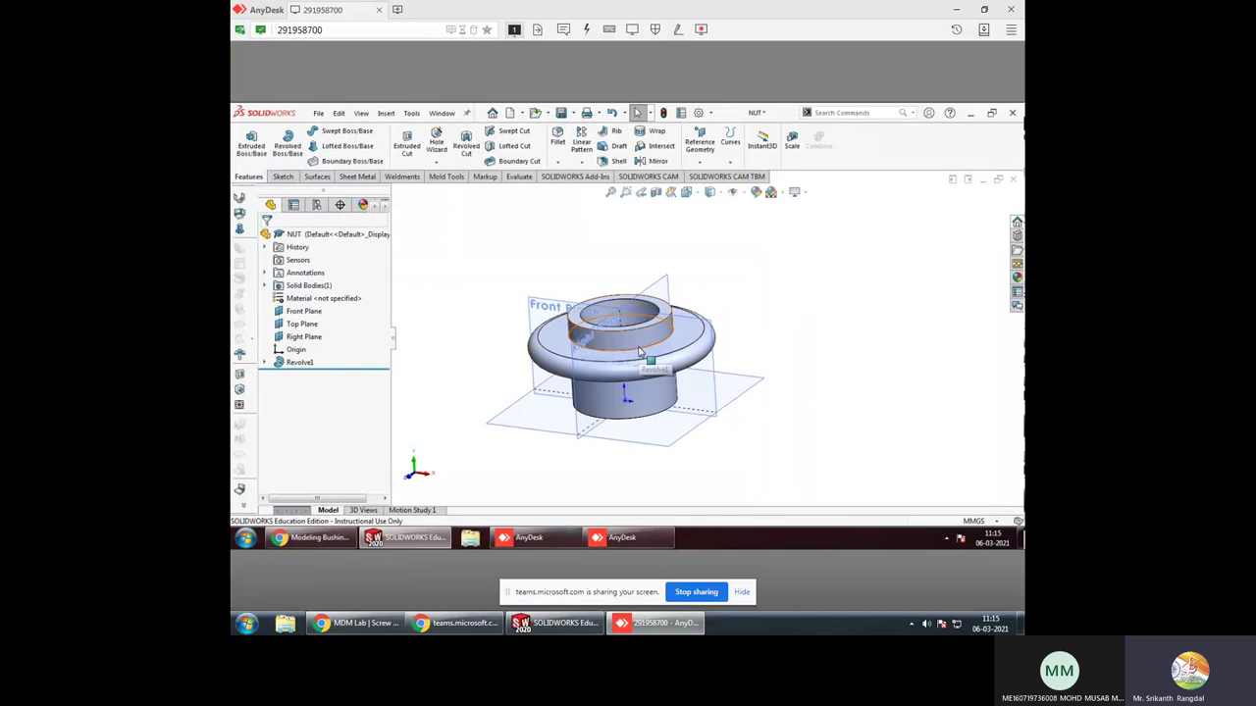
# Add a fillet to the nut's top circular edge
pyautogui.click(640, 352)
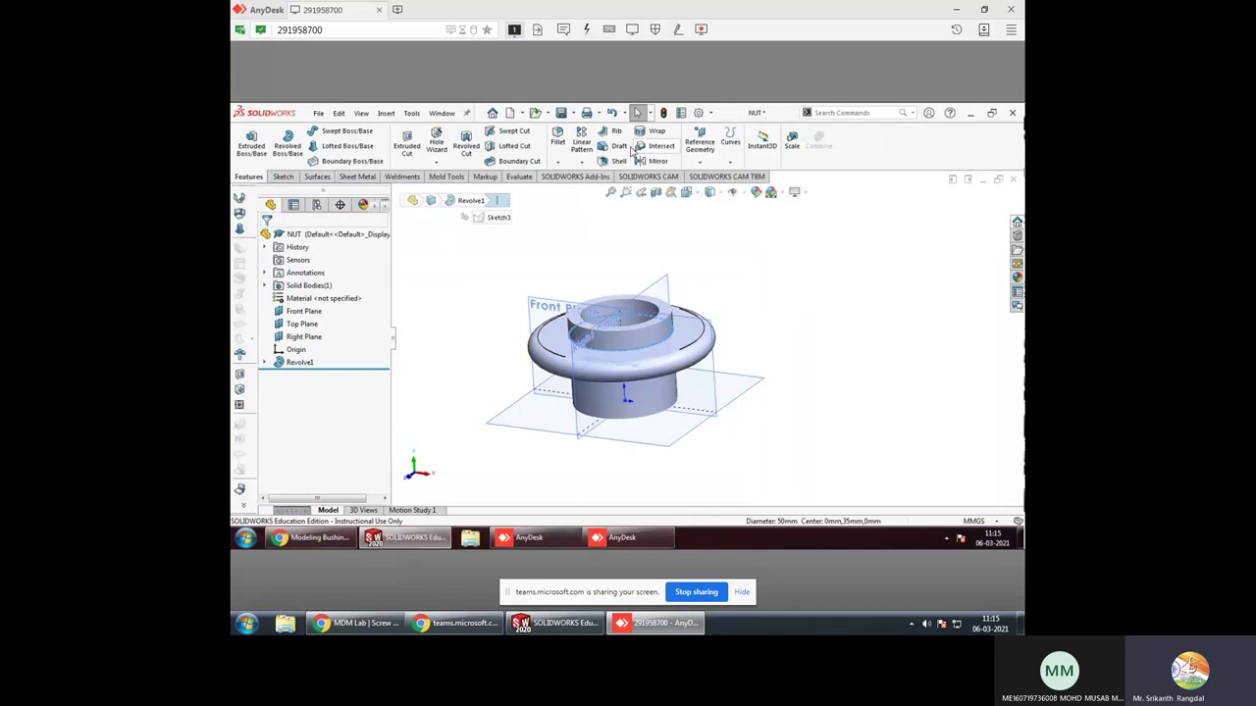
pyautogui.click(559, 142)
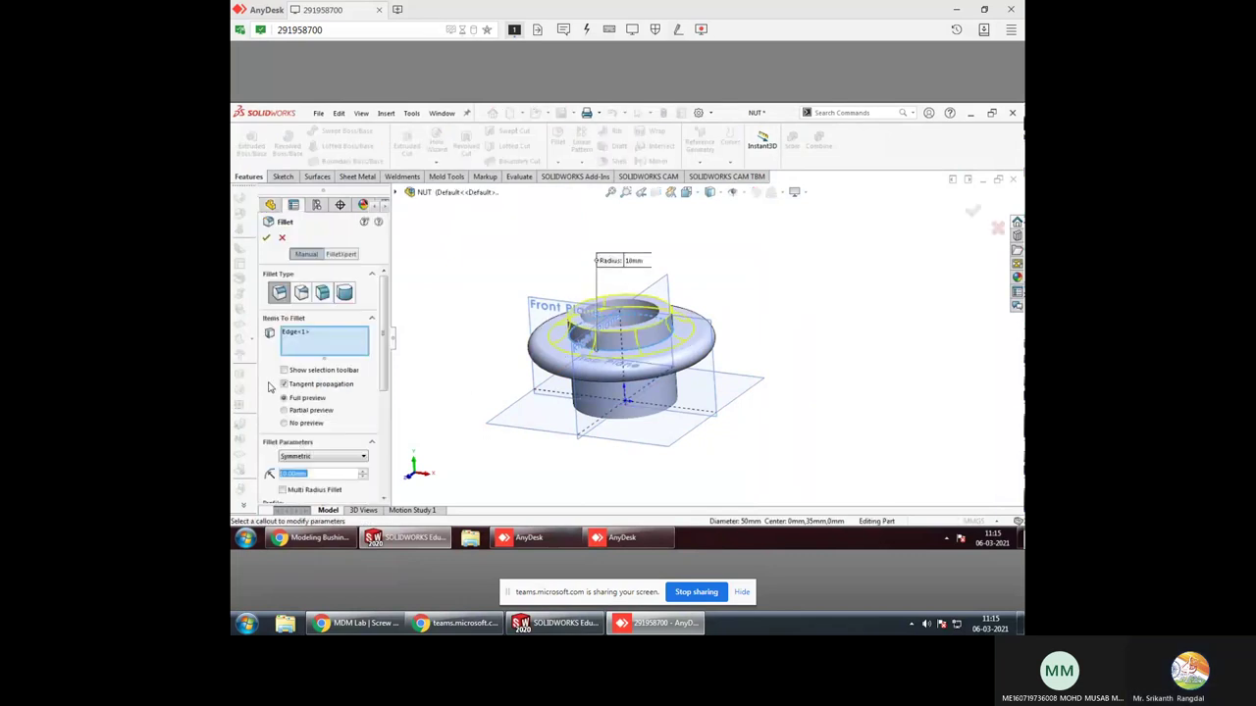
pyautogui.write('2')
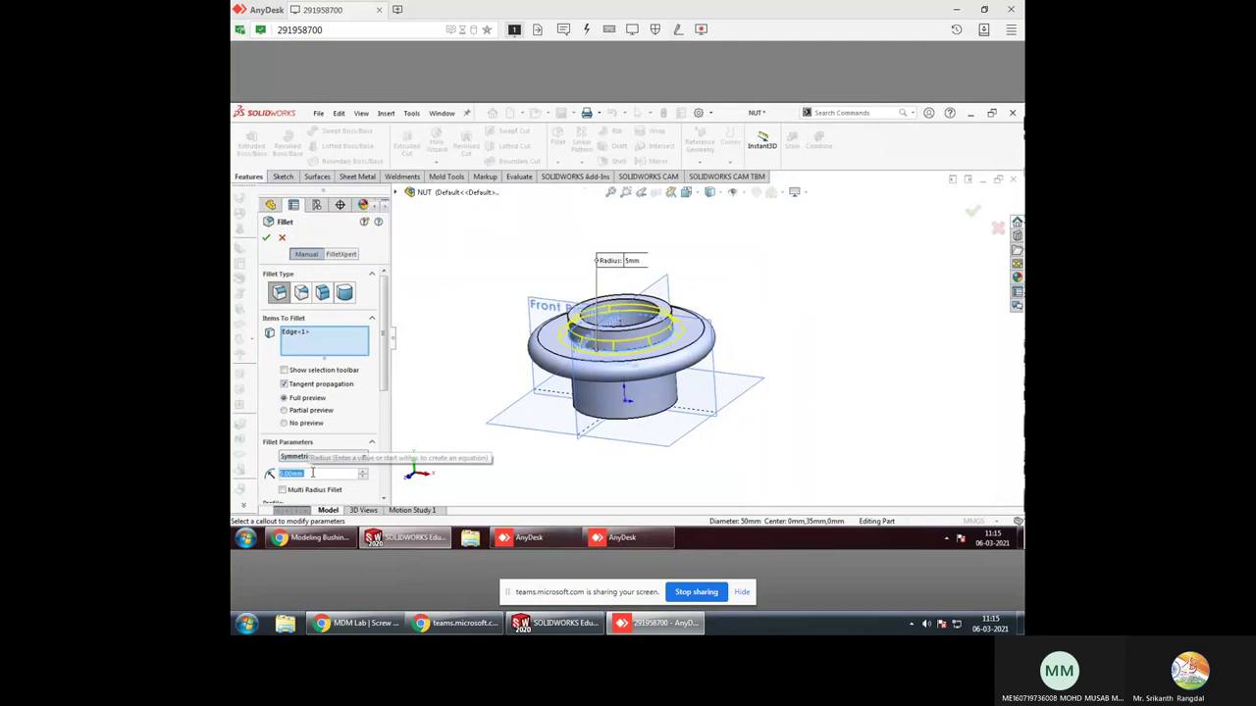
pyautogui.press('Return')
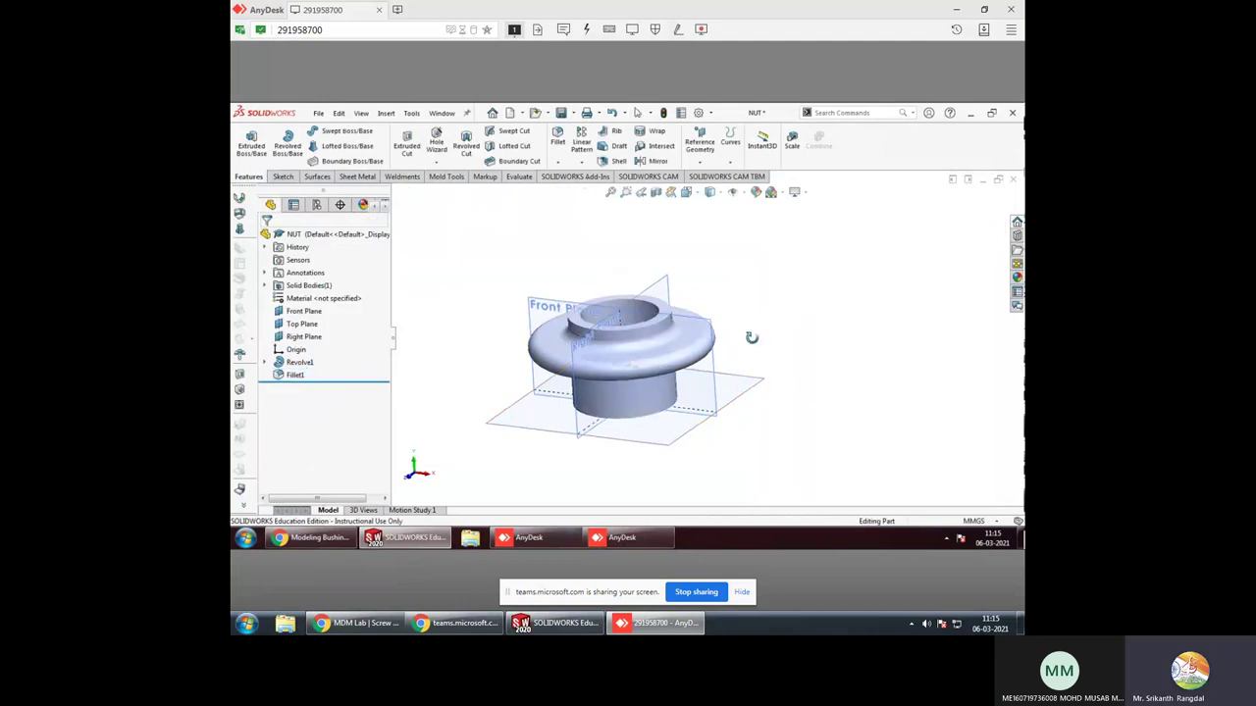
pyautogui.moveTo(751, 337)
pyautogui.mouseDown(button='middle')
pyautogui.moveTo(765, 294)
pyautogui.moveTo(765, 339)
pyautogui.mouseUp(button='middle')
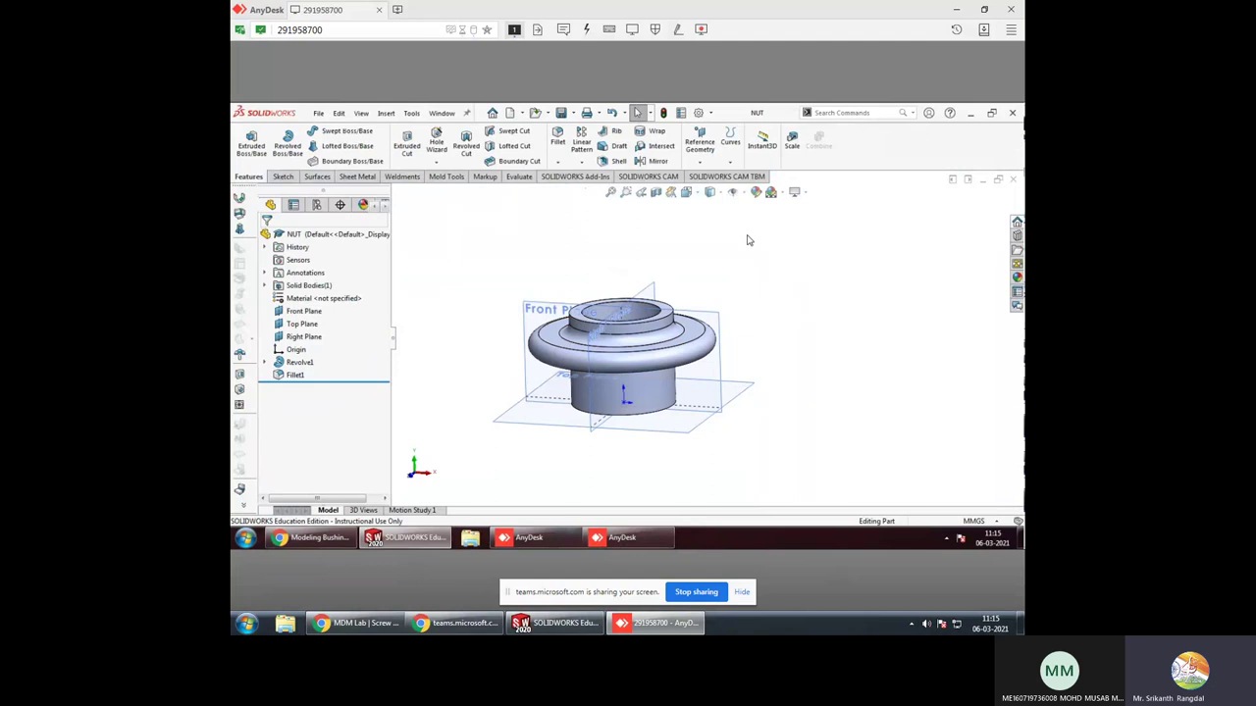
# Switch to the CUP part, orbit it, and select its Front plane
pyautogui.hotkey('ctrl', 'Tab')
pyautogui.hotkey('ctrl', 'Tab')
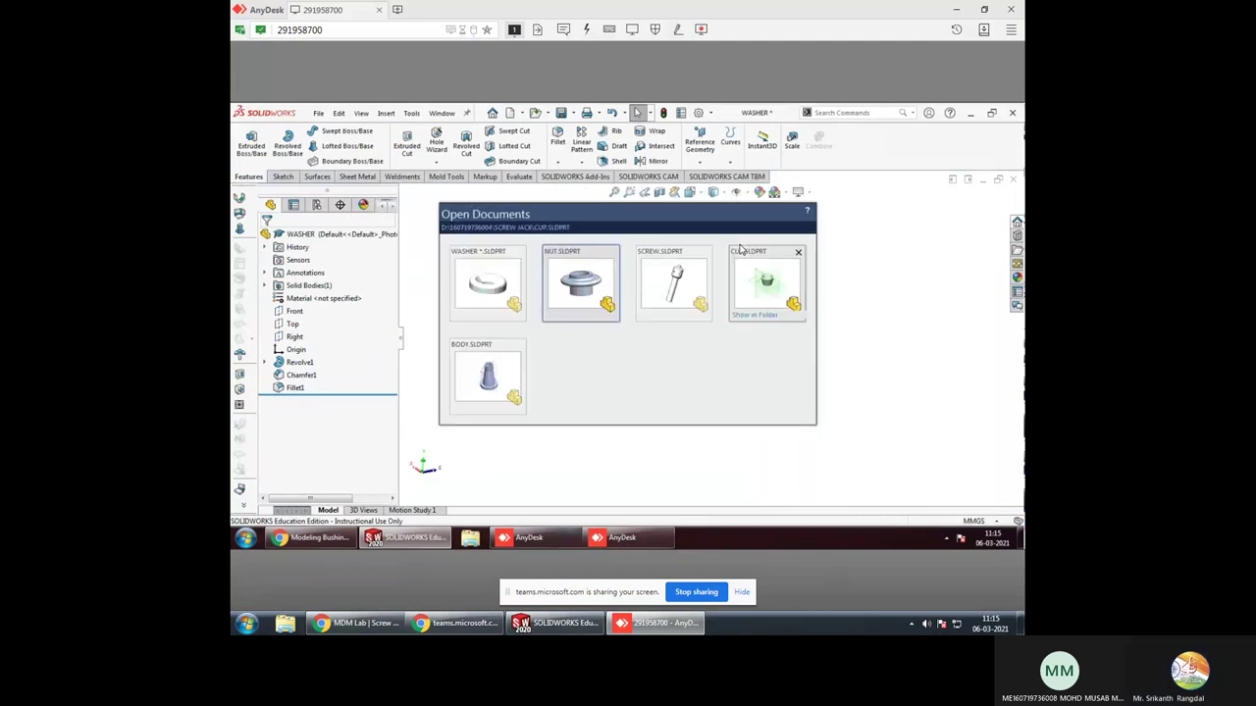
pyautogui.hotkey('ctrl', 'Tab')
pyautogui.hotkey('ctrl', 'Tab')
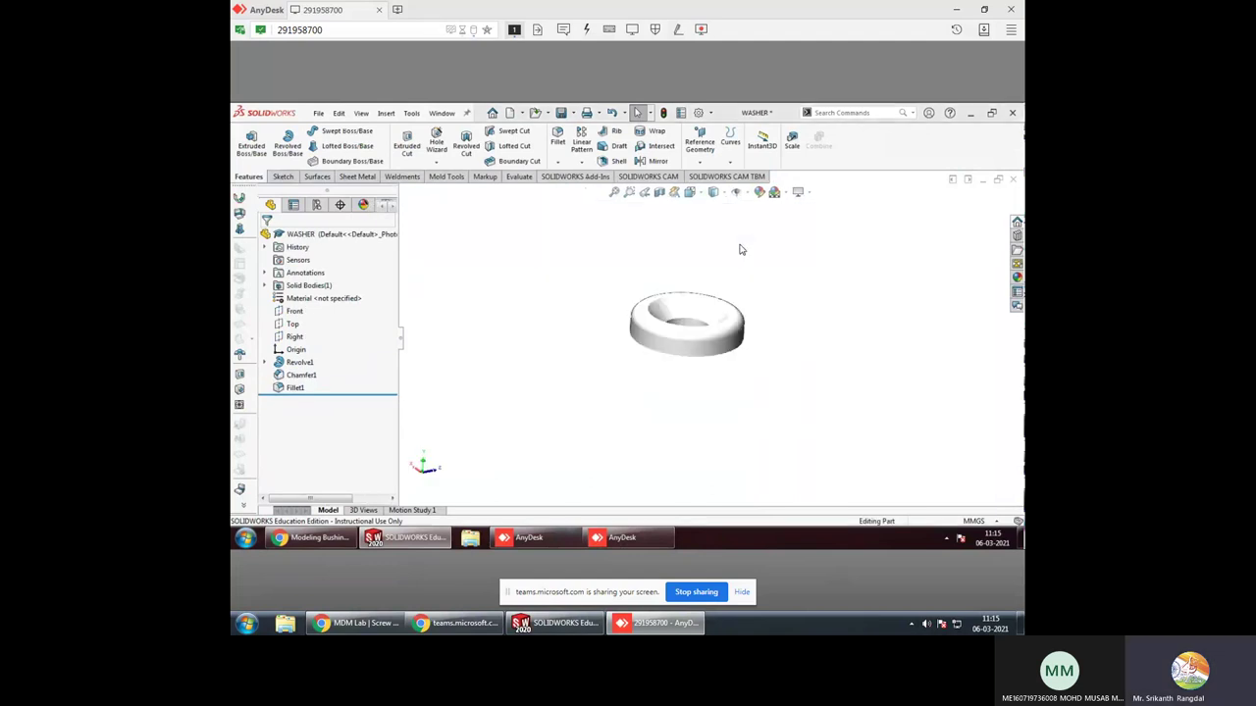
pyautogui.moveTo(713, 339); pyautogui.dragTo(687, 292, button='middle')
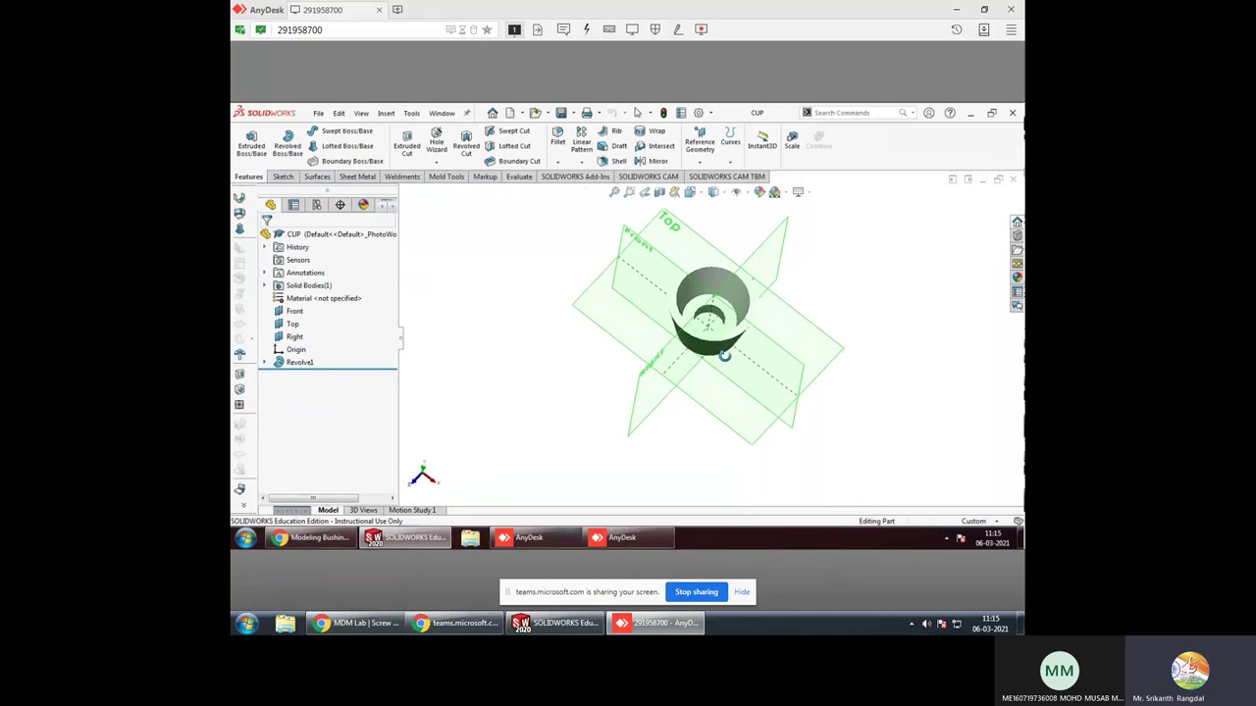
pyautogui.click(648, 255)
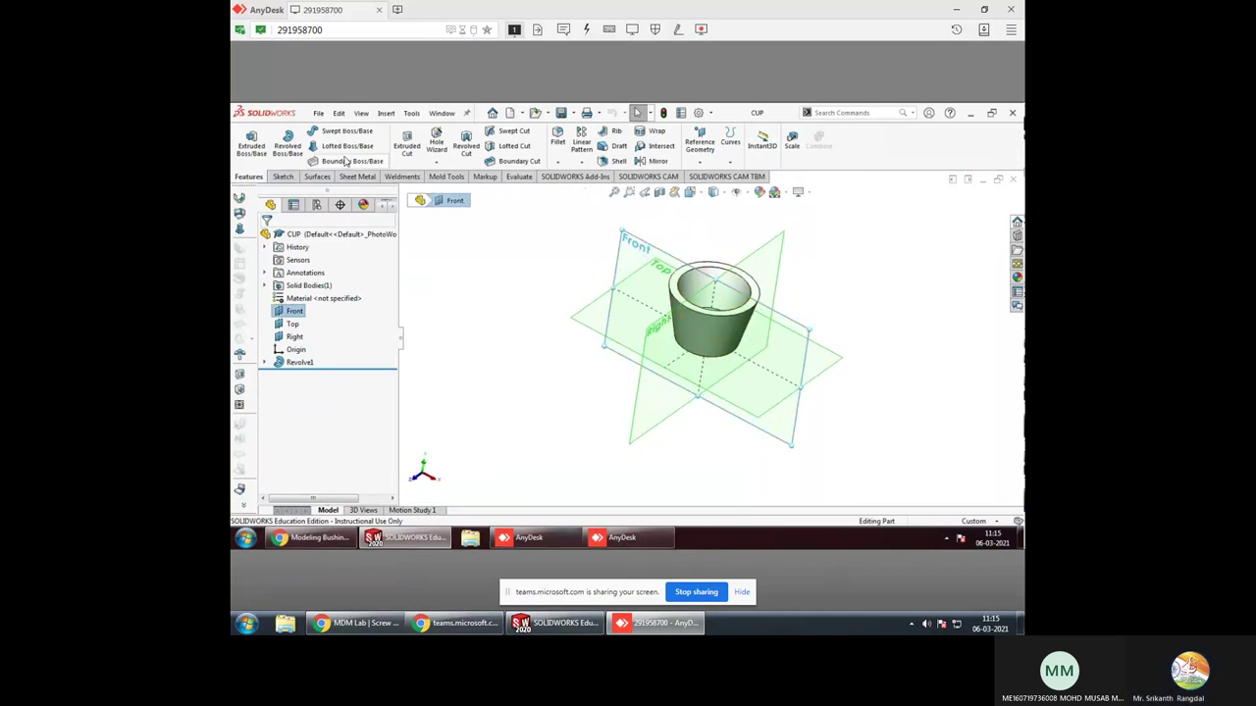
# Start a sketch on the cup's Front plane, view it normal, and draw a circle at the axis top
pyautogui.click(282, 177)
pyautogui.click(246, 141)
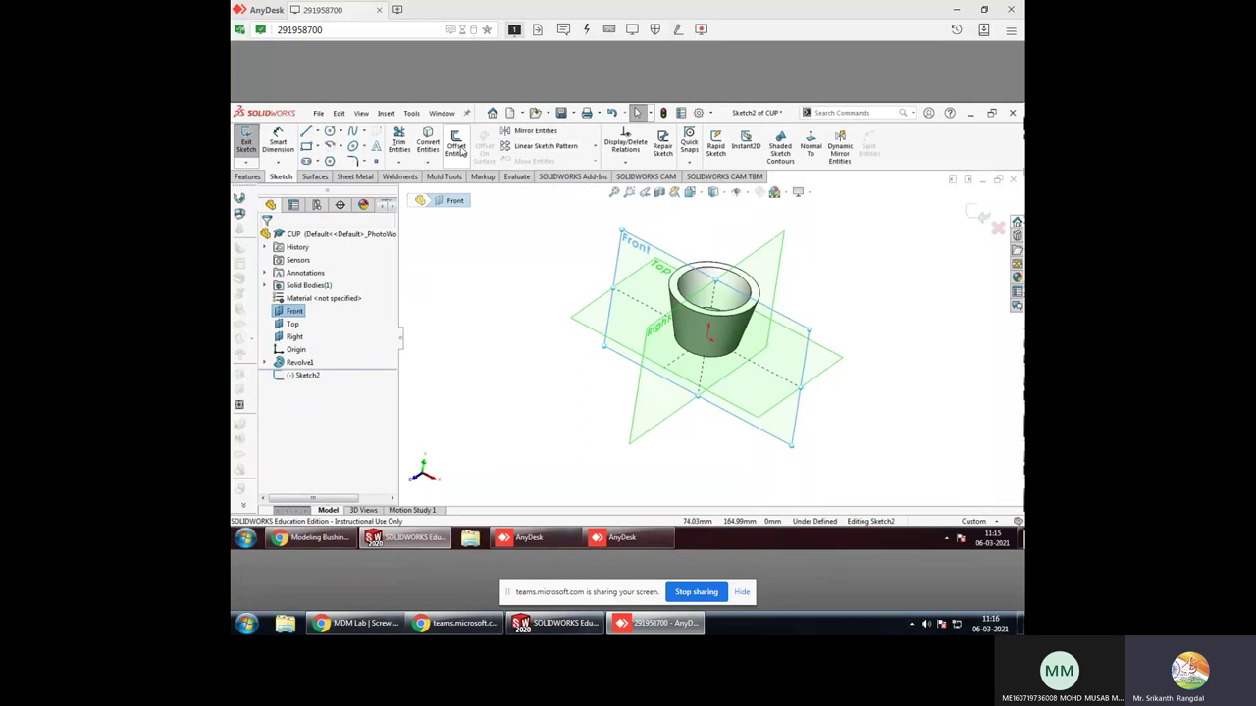
pyautogui.click(689, 191)
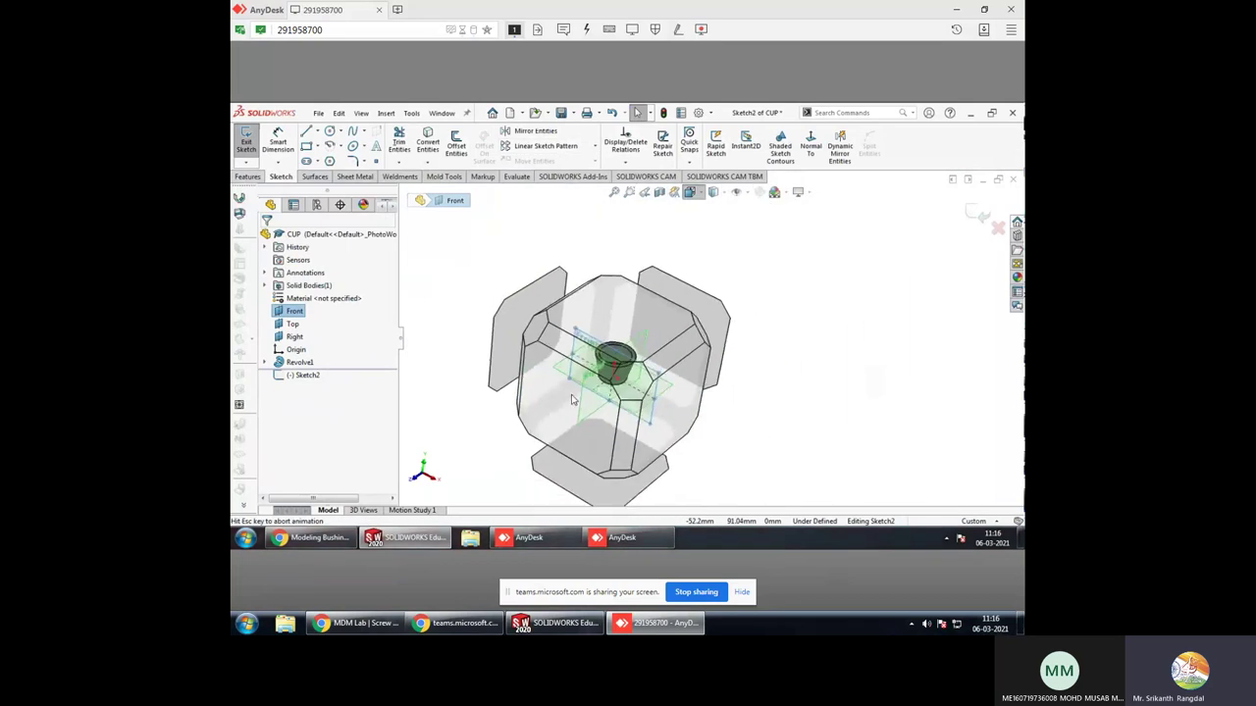
pyautogui.click(554, 412)
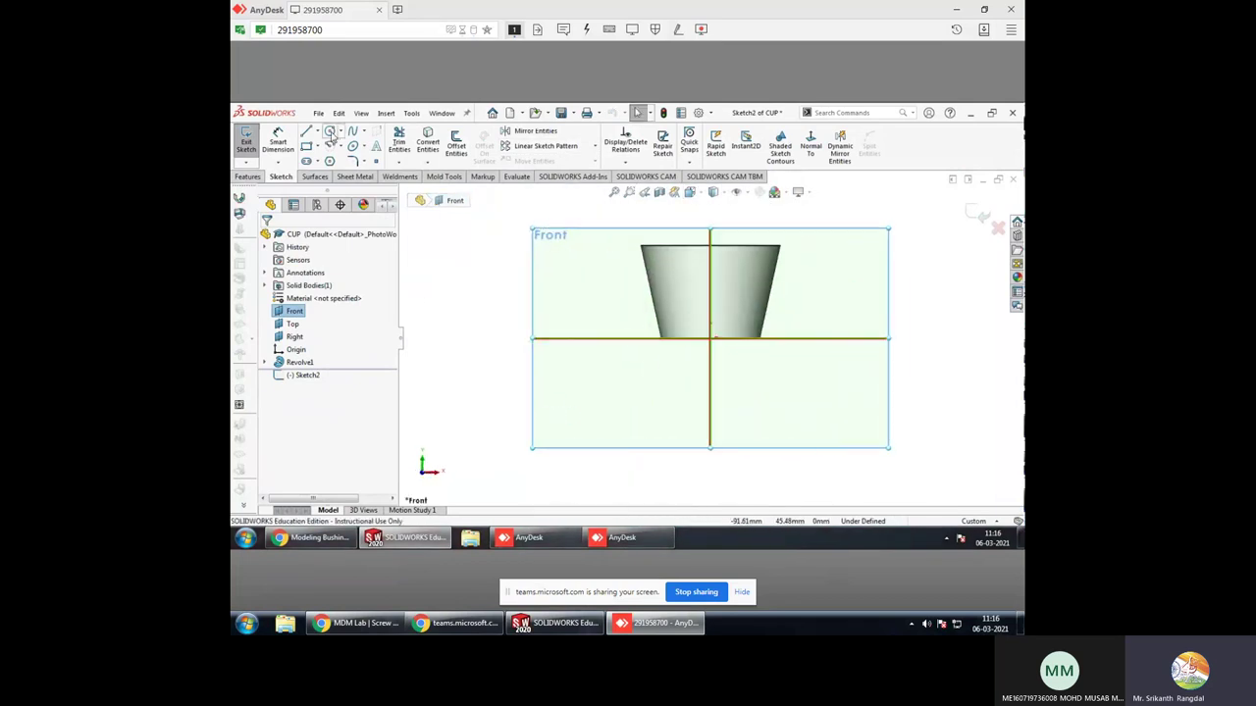
pyautogui.click(332, 135)
pyautogui.click(710, 242)
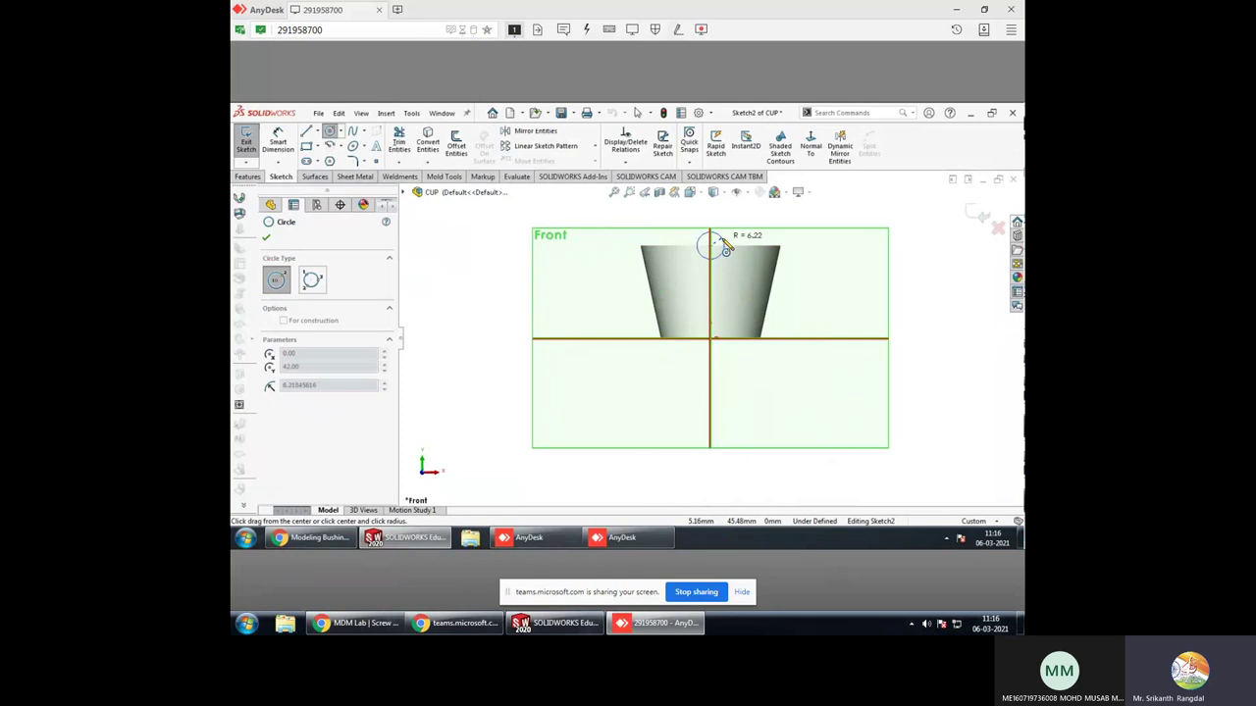
pyautogui.click(724, 248)
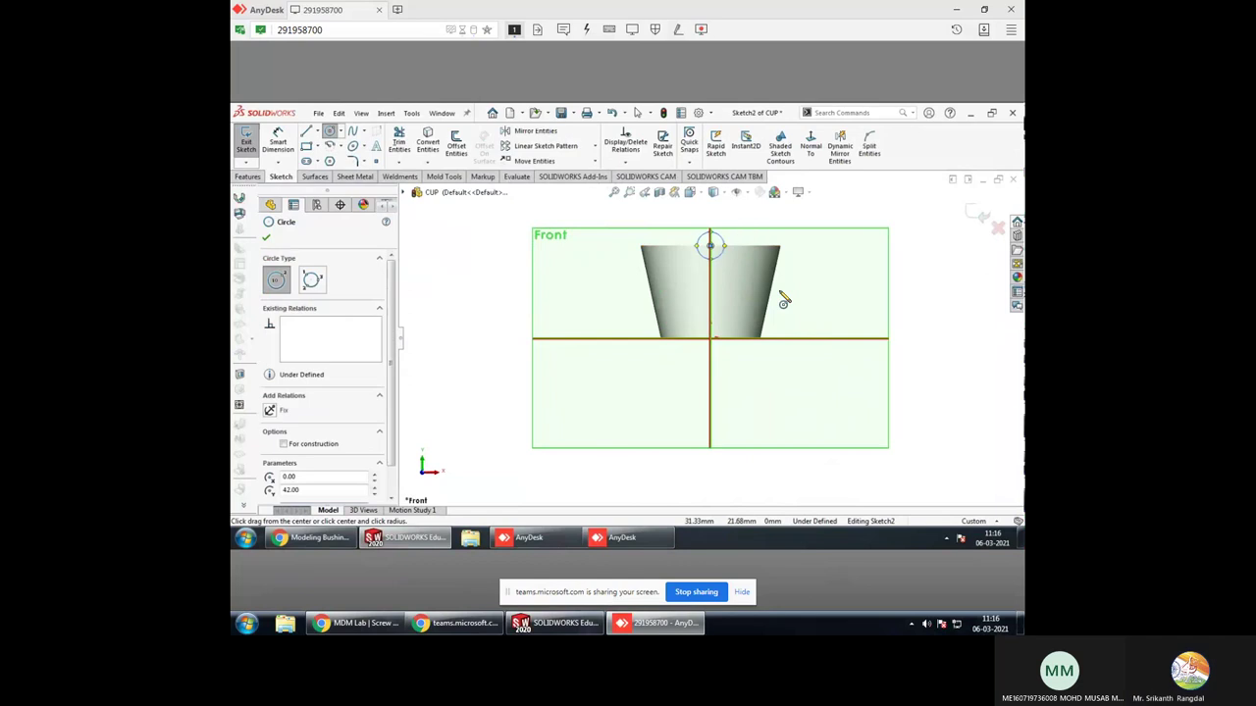
pyautogui.press('Escape')
# Dimension the circle's diameter, correcting it from 5 mm to 10 mm
pyautogui.click(724, 243)
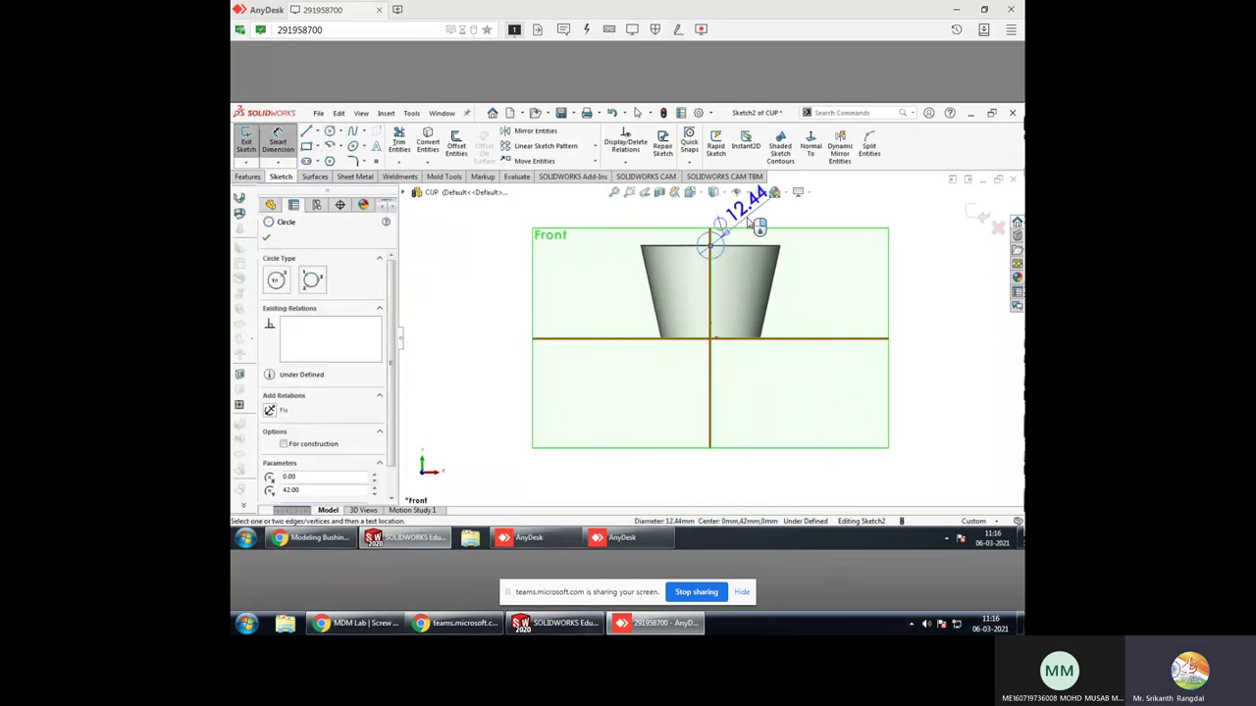
pyautogui.click(749, 220)
pyautogui.write('5')
pyautogui.press('Return')
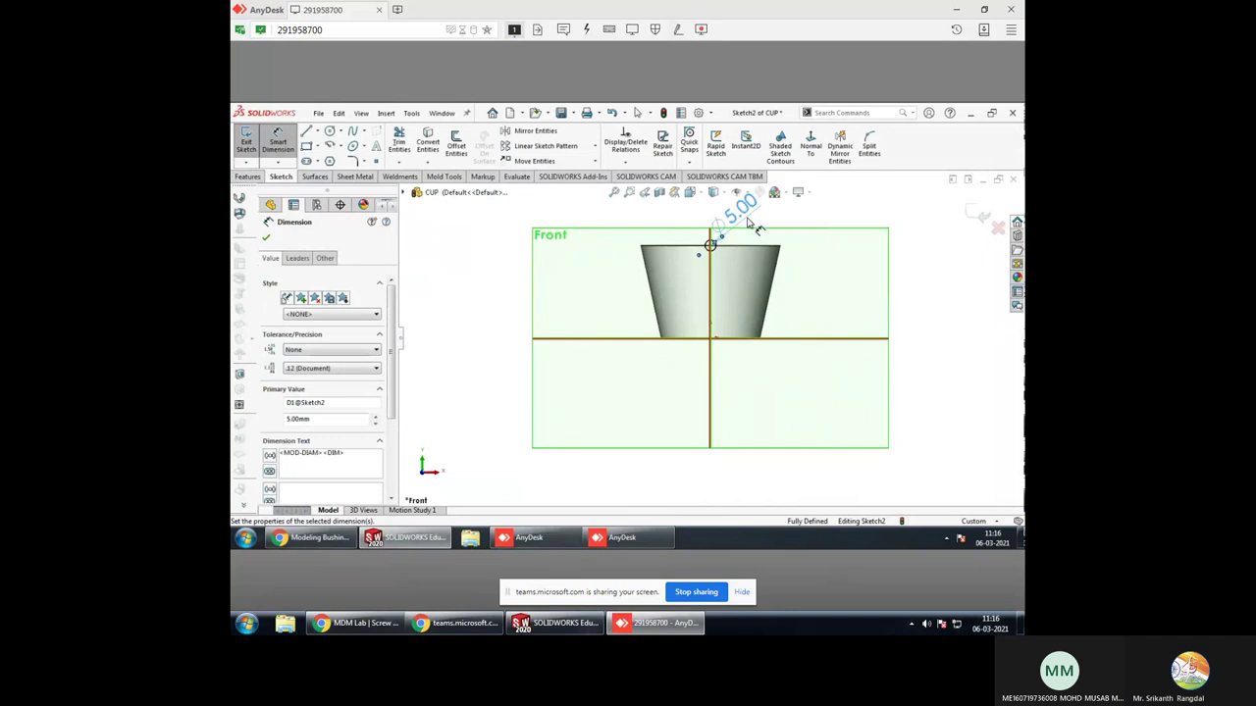
pyautogui.doubleClick(741, 208)
pyautogui.write('10')
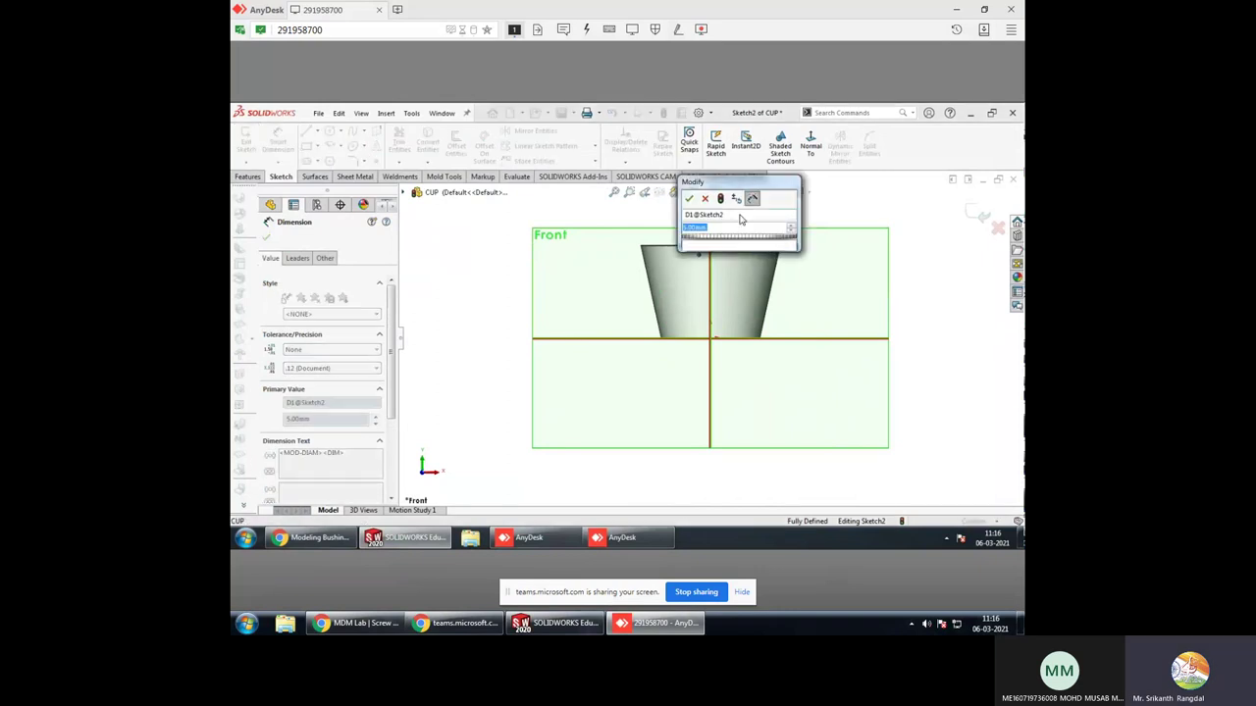
pyautogui.press('Return')
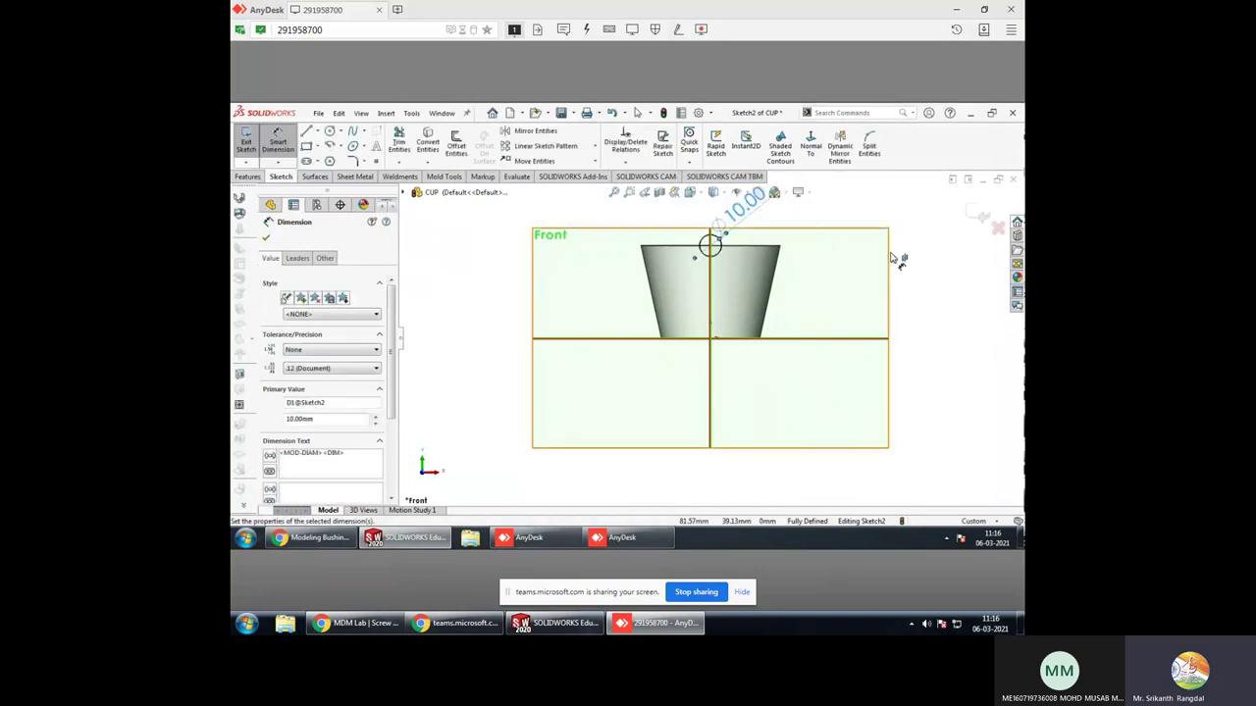
# Extrude-cut the circle through all in both directions, notching the cup rim as Cut-Extrude1
pyautogui.click(257, 179)
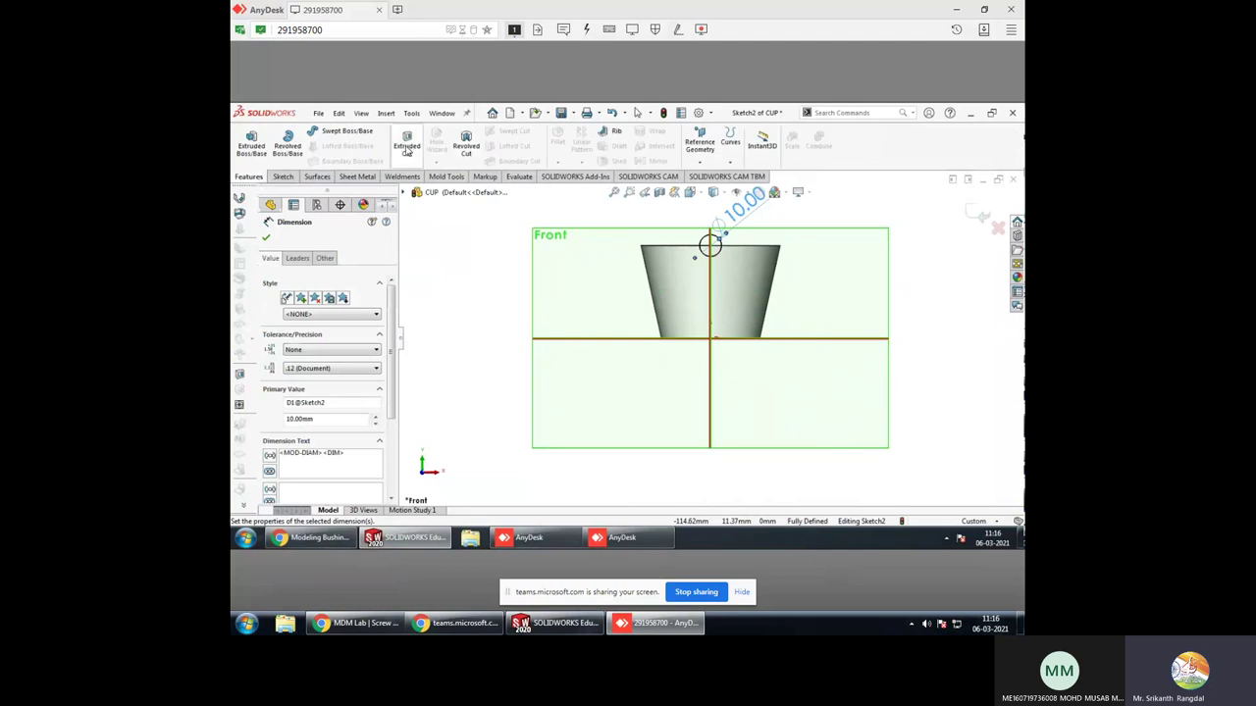
pyautogui.click(406, 149)
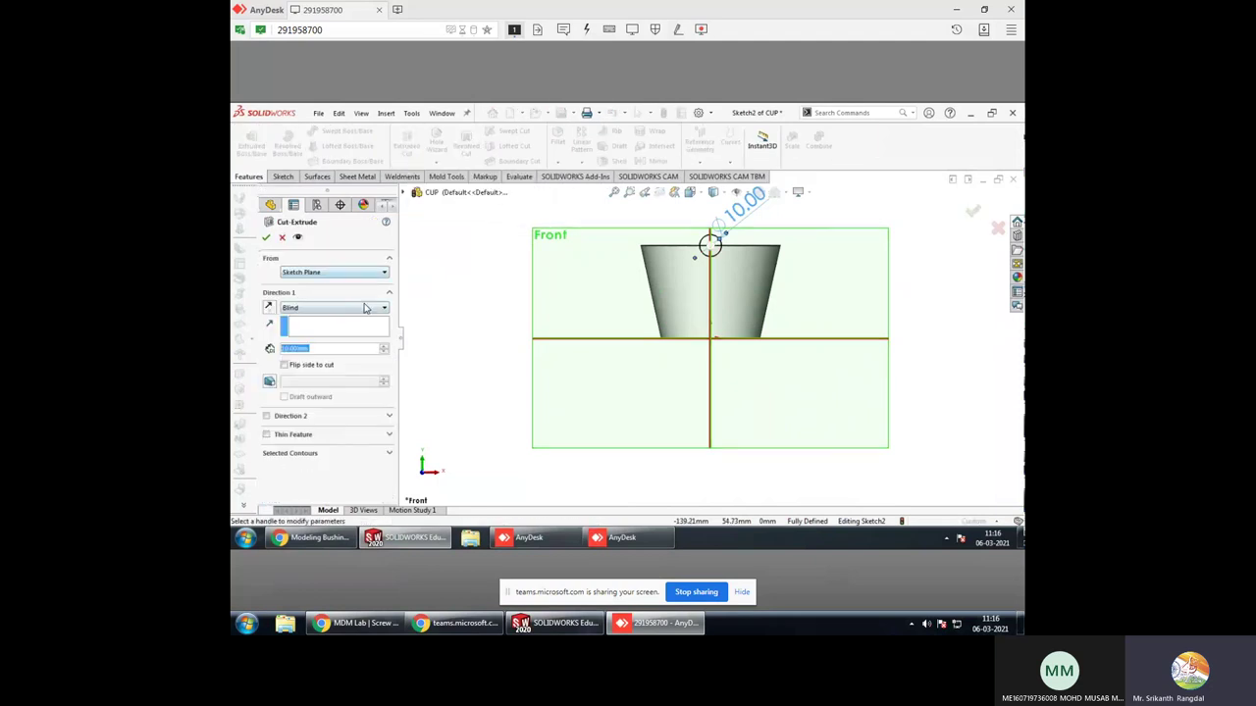
pyautogui.click(365, 309)
pyautogui.click(359, 329)
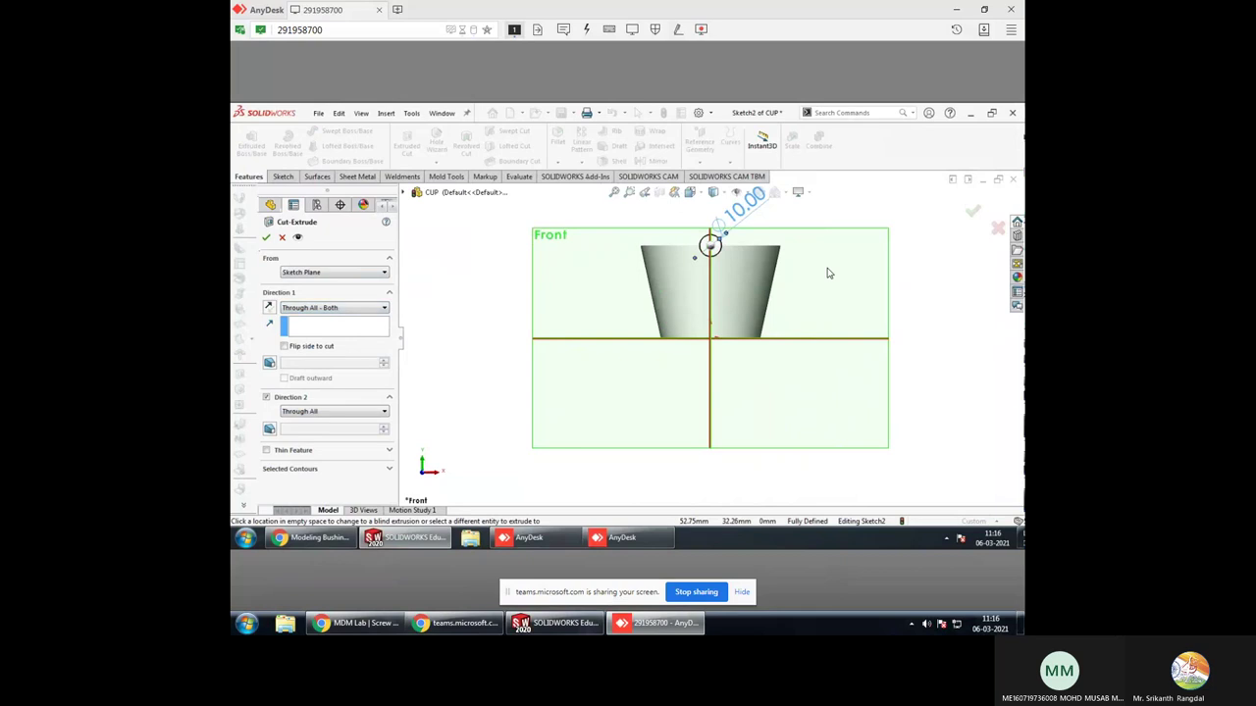
pyautogui.moveTo(827, 274)
pyautogui.mouseDown(button='middle')
pyautogui.moveTo(781, 321)
pyautogui.moveTo(827, 353)
pyautogui.mouseUp(button='middle')
pyautogui.click(971, 211)
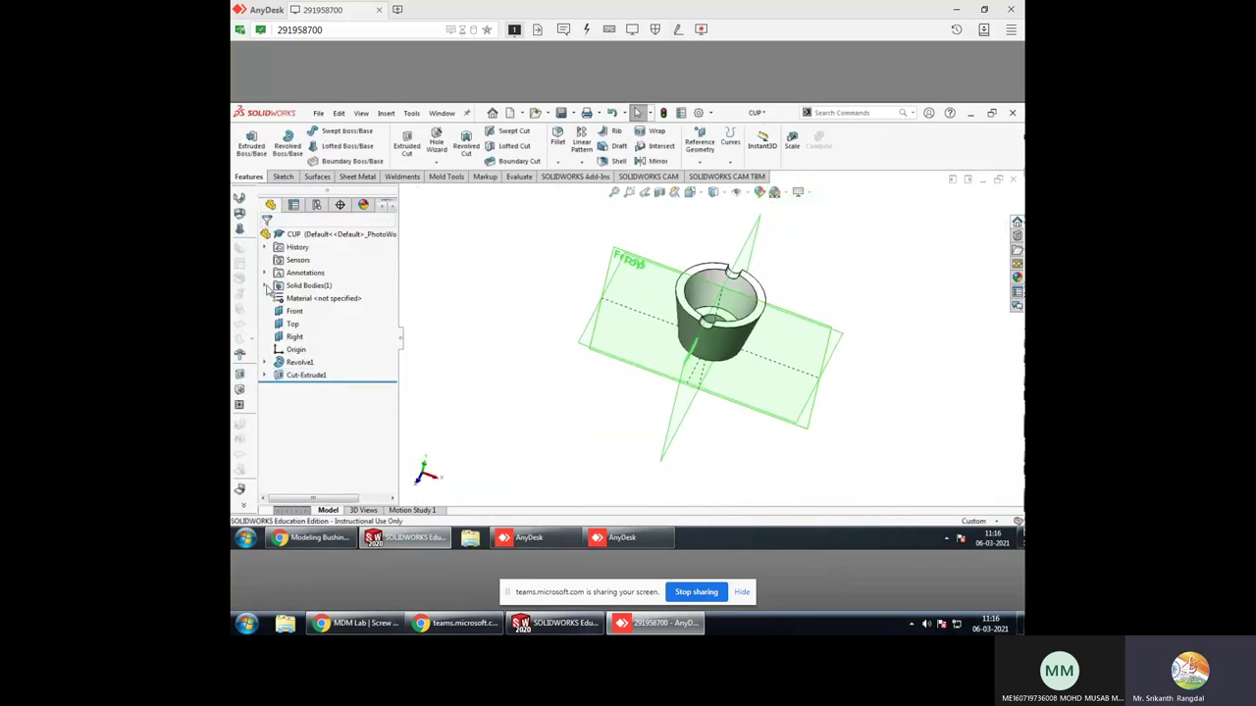
pyautogui.click(582, 153)
# Circular-pattern Cut-Extrude1 about the cup's cylindrical face at 90°, entering 3 instances
pyautogui.click(608, 198)
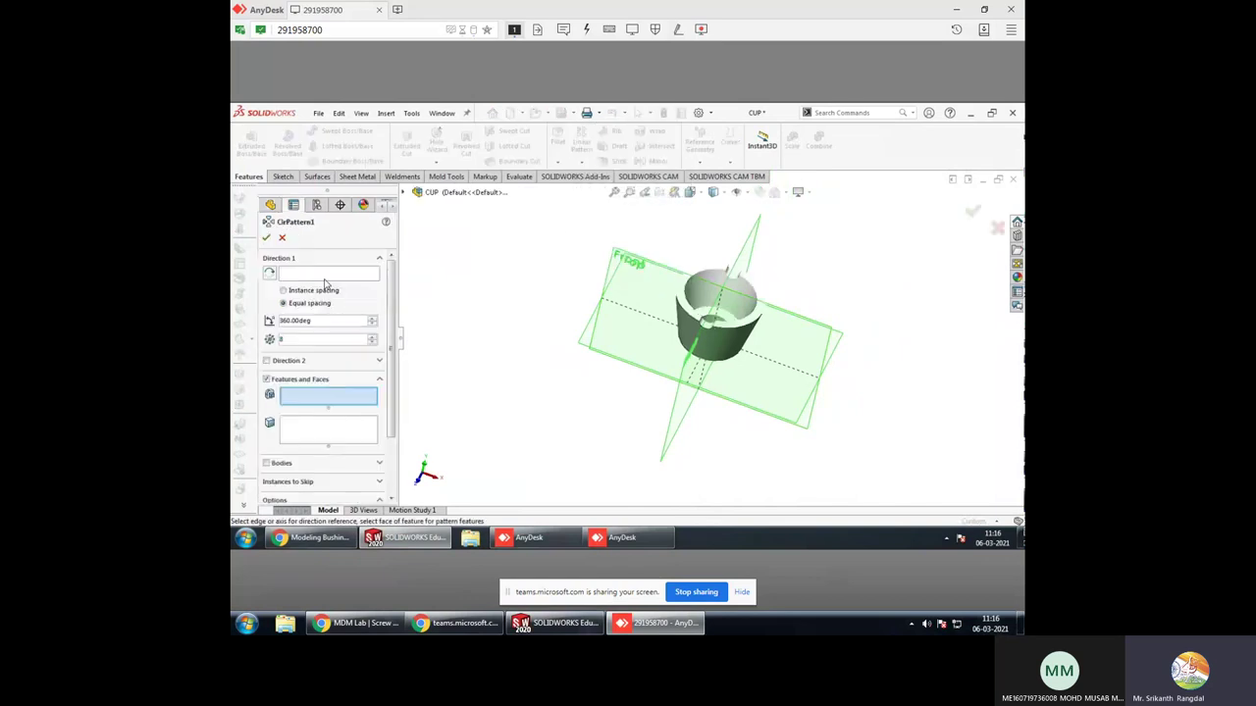
pyautogui.click(327, 274)
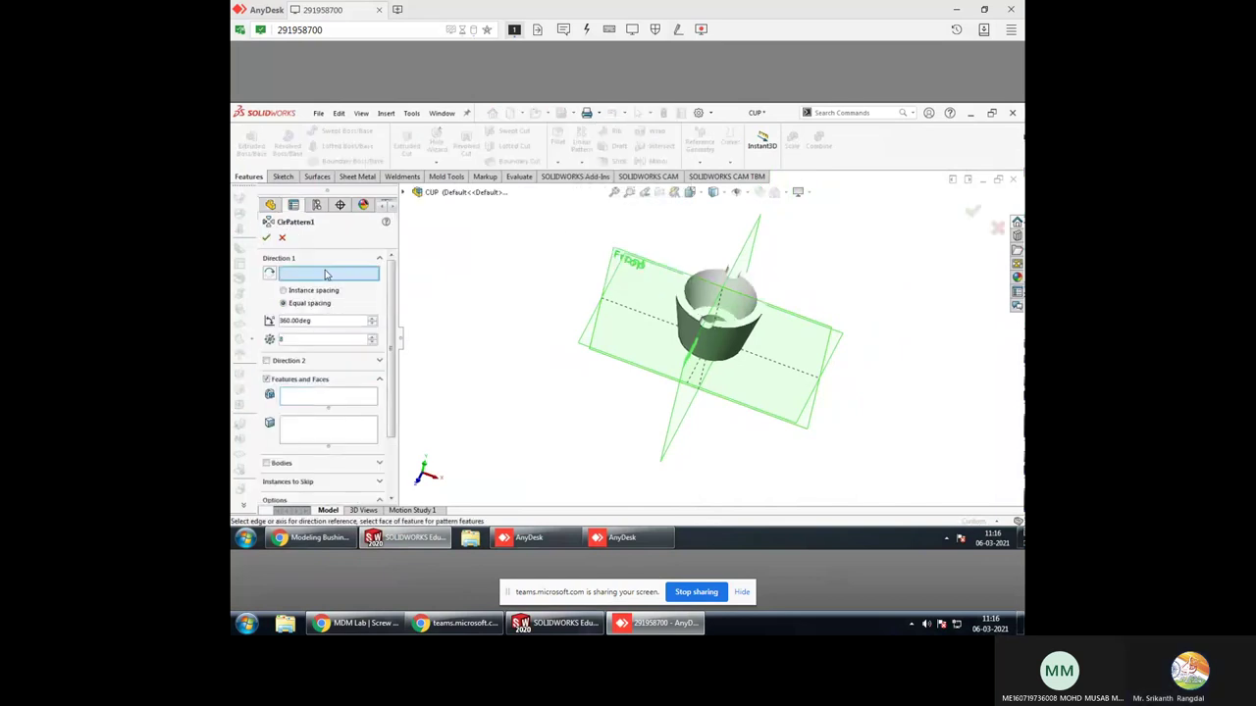
pyautogui.click(728, 352)
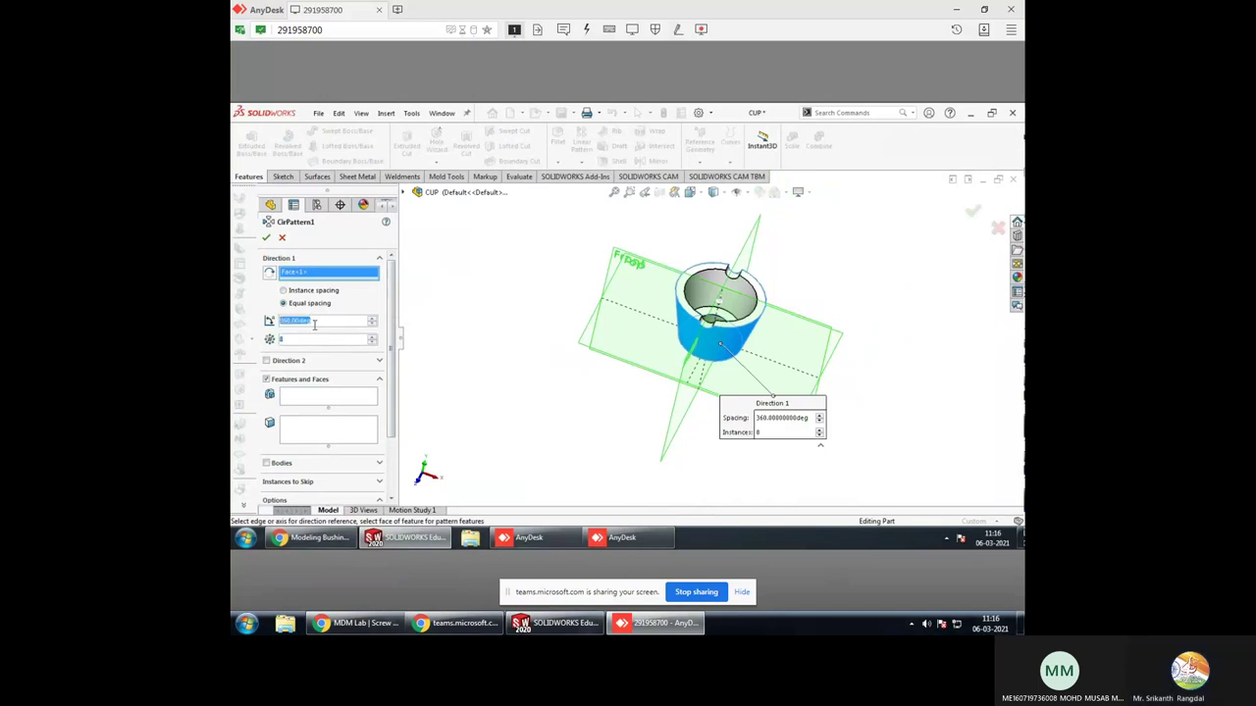
pyautogui.write('90')
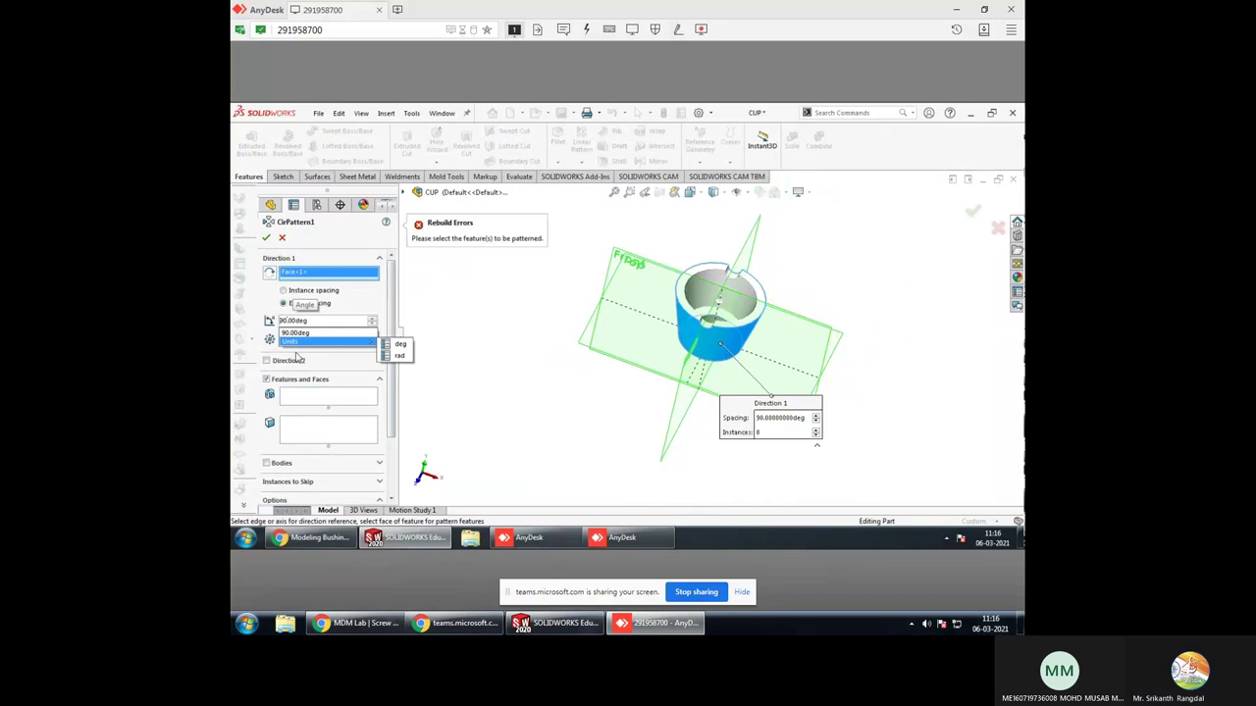
pyautogui.press('Return')
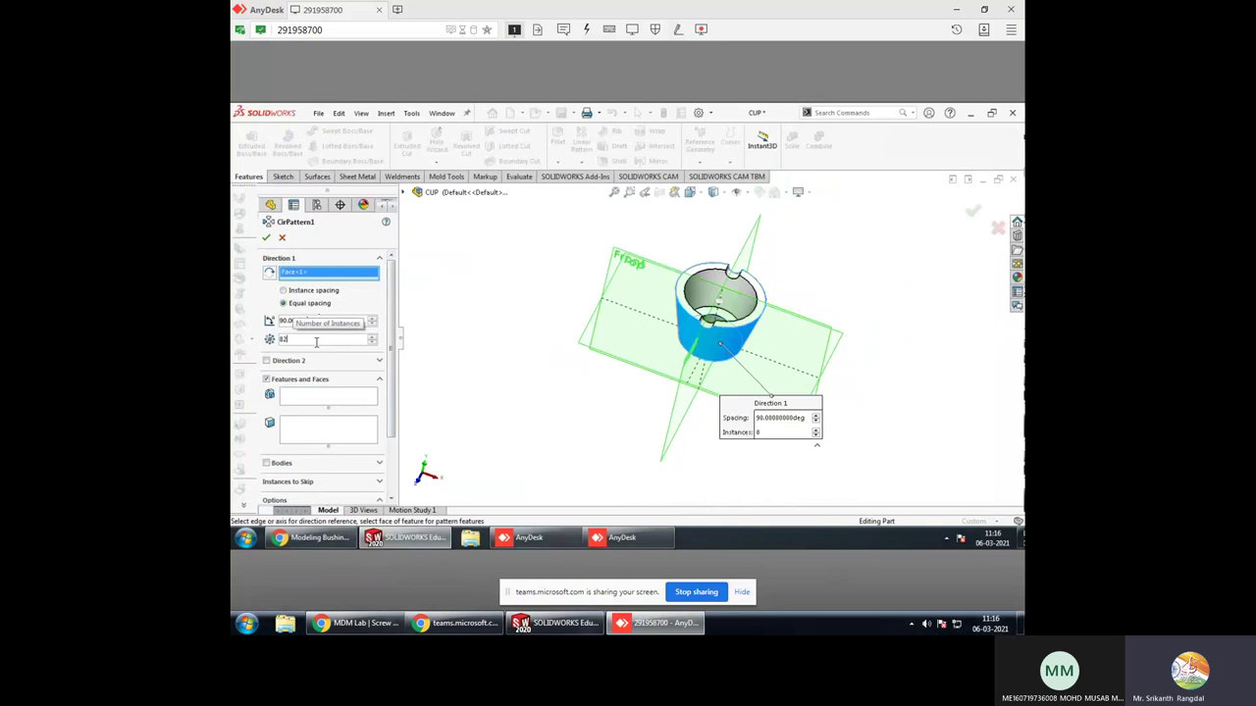
pyautogui.press('BackSpace')
pyautogui.write('3')
pyautogui.click(332, 398)
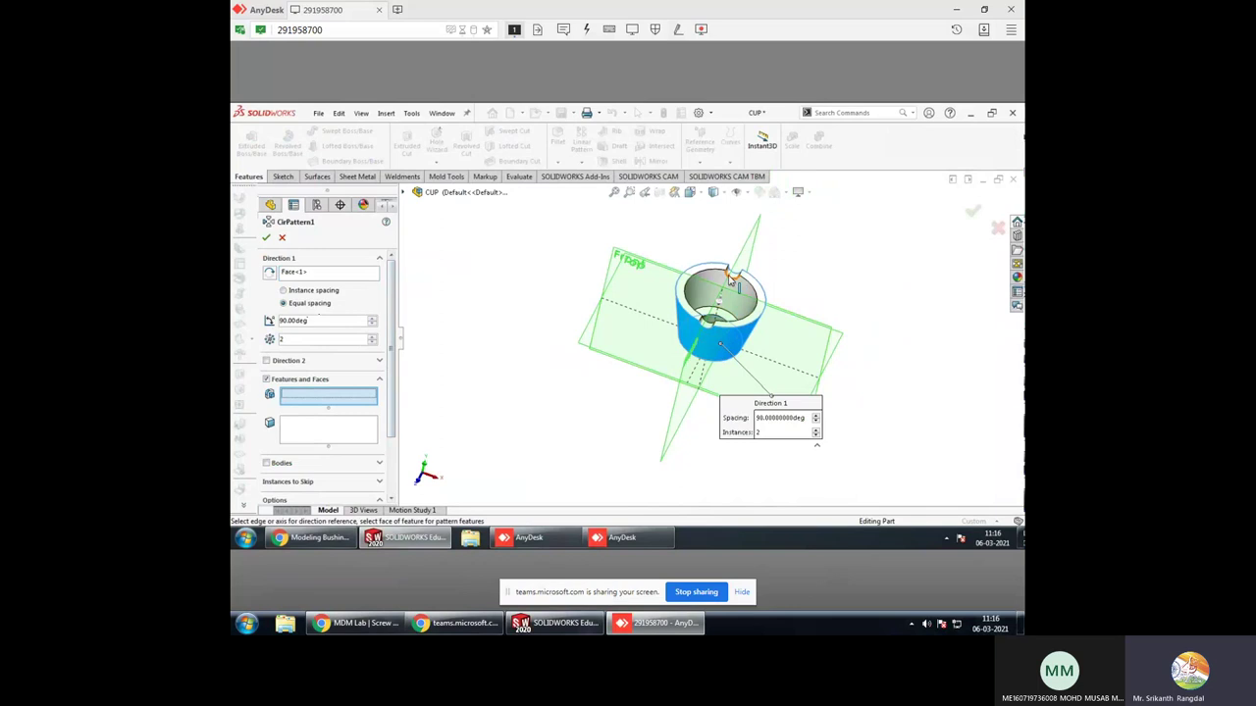
pyautogui.scroll(-3, 732, 284)
pyautogui.scroll(-2, 732, 281)
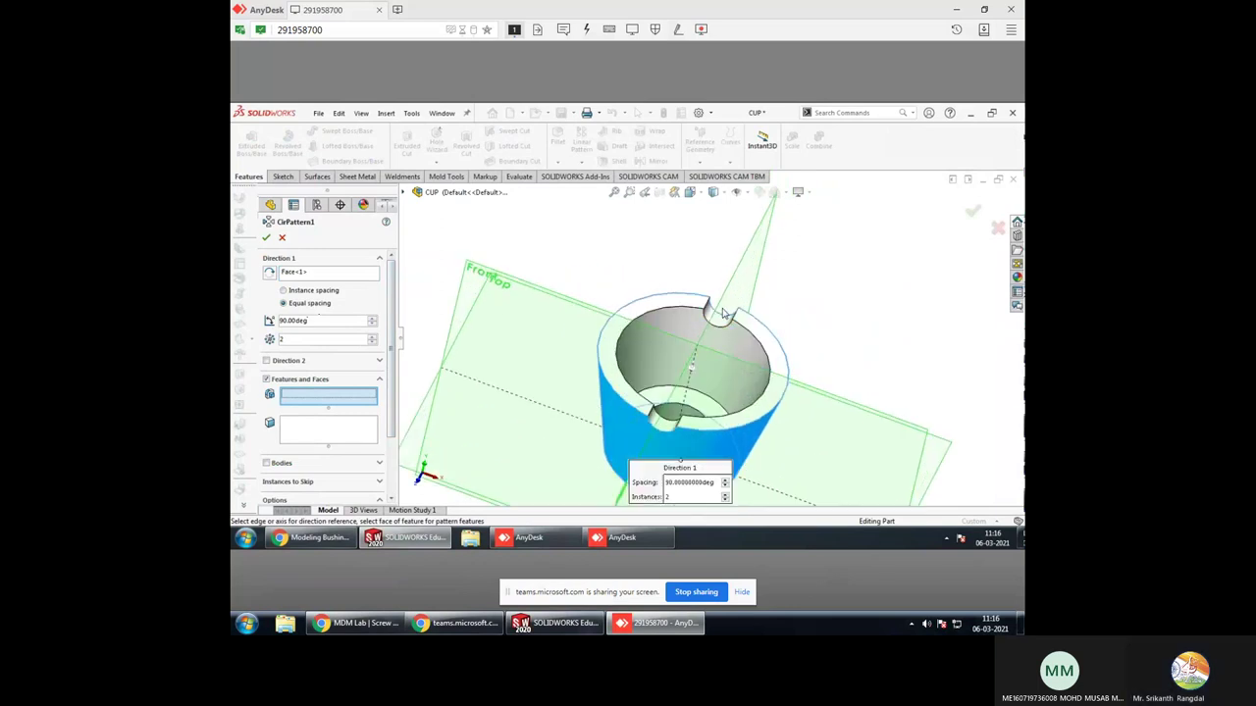
pyautogui.click(721, 325)
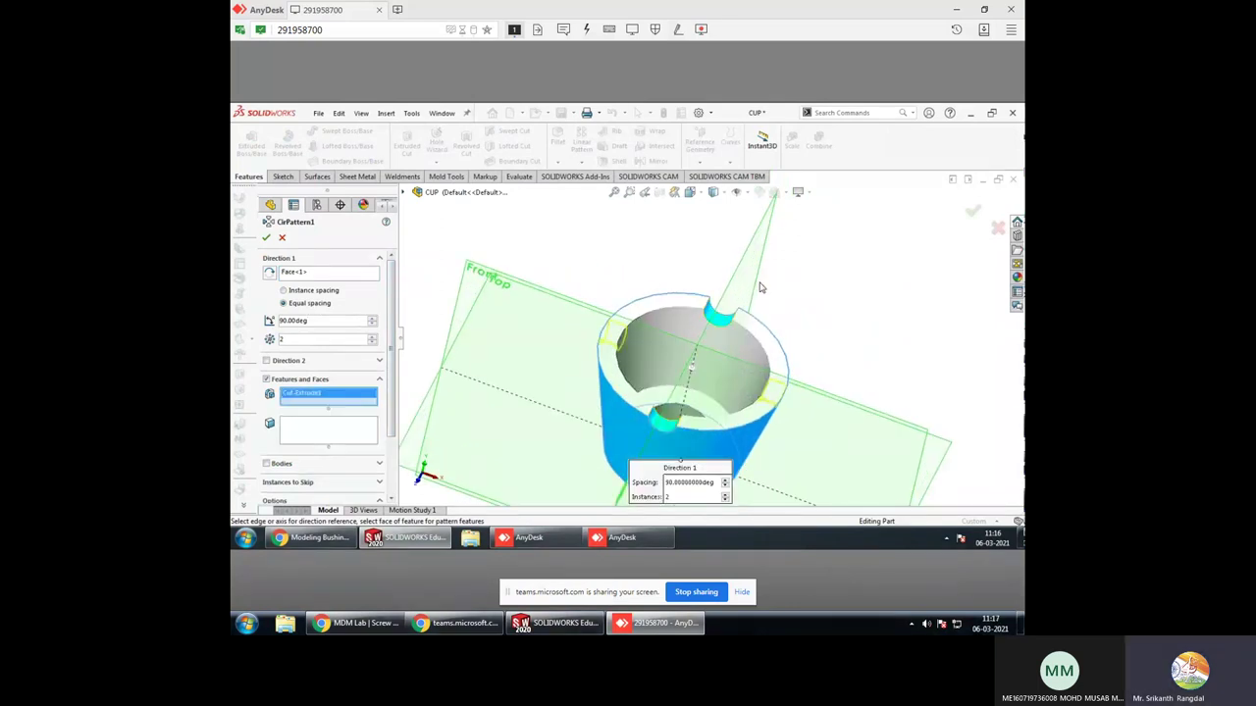
pyautogui.click(971, 215)
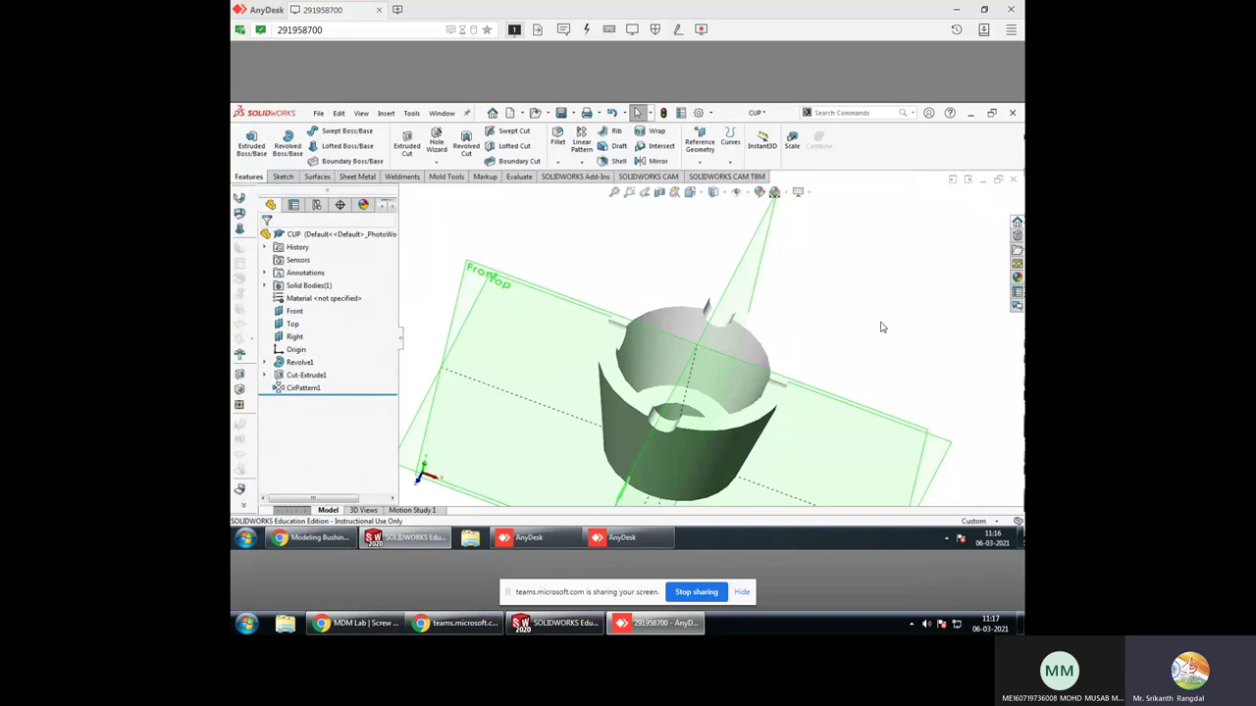
# Inspect the patterned cup notches, then switch to the BODY part and orbit it
pyautogui.moveTo(880, 325)
pyautogui.mouseDown(button='middle')
pyautogui.moveTo(824, 292)
pyautogui.moveTo(824, 244)
pyautogui.moveTo(734, 428)
pyautogui.mouseUp(button='middle')
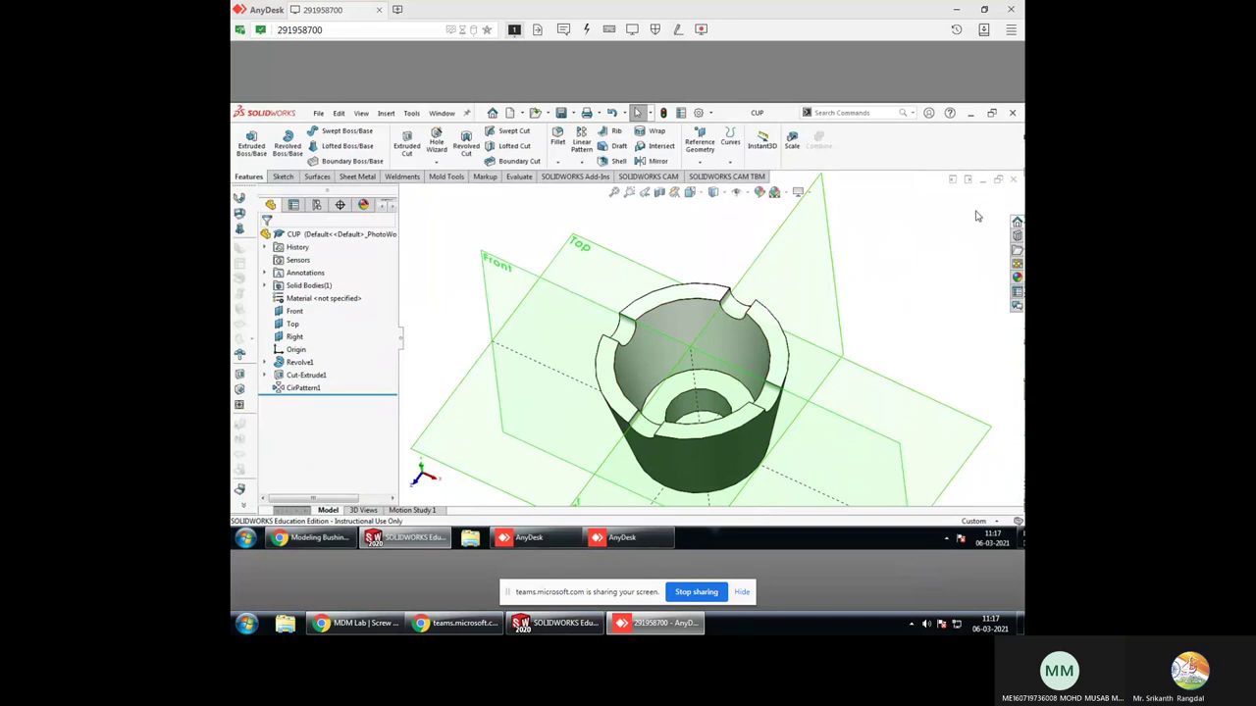
pyautogui.hotkey('ctrl', 'Tab')
pyautogui.hotkey('ctrl', 'Tab')
pyautogui.hotkey('ctrl', 'Tab')
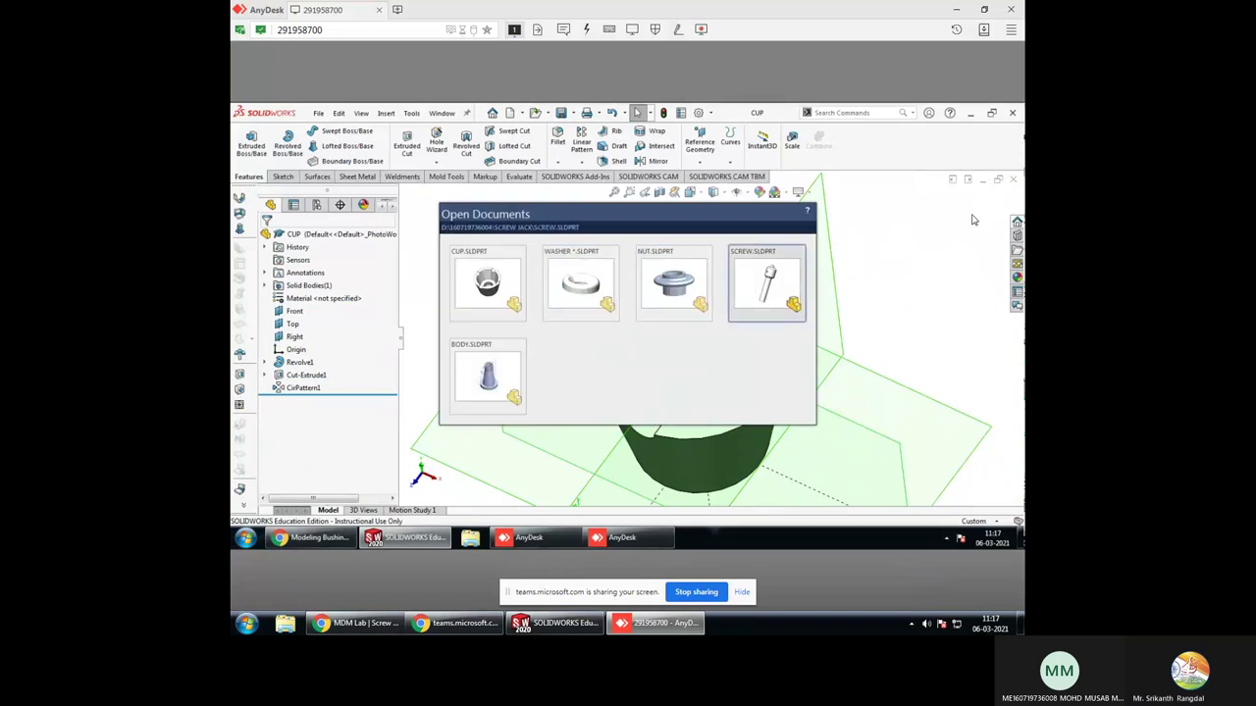
pyautogui.hotkey('ctrl', 'Tab')
pyautogui.moveTo(760, 377); pyautogui.dragTo(720, 349, button='middle')
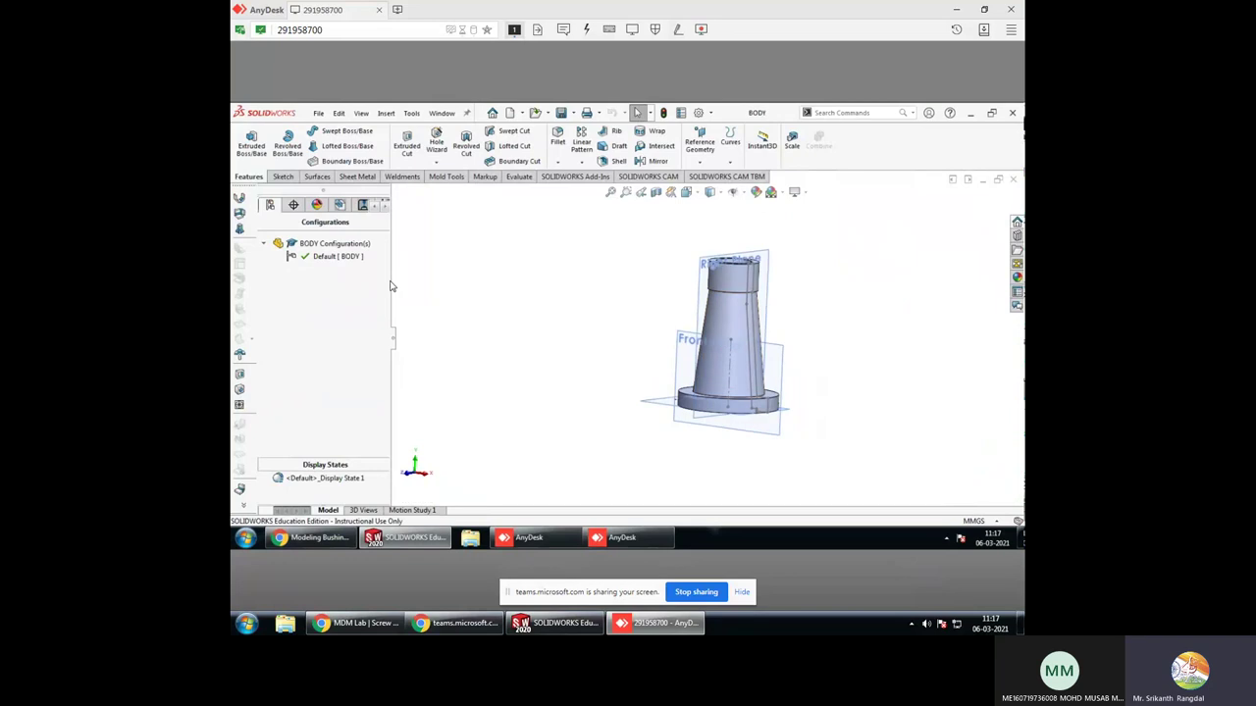
# Round the body's column-to-flange edge with a 5 mm fillet
pyautogui.click(557, 140)
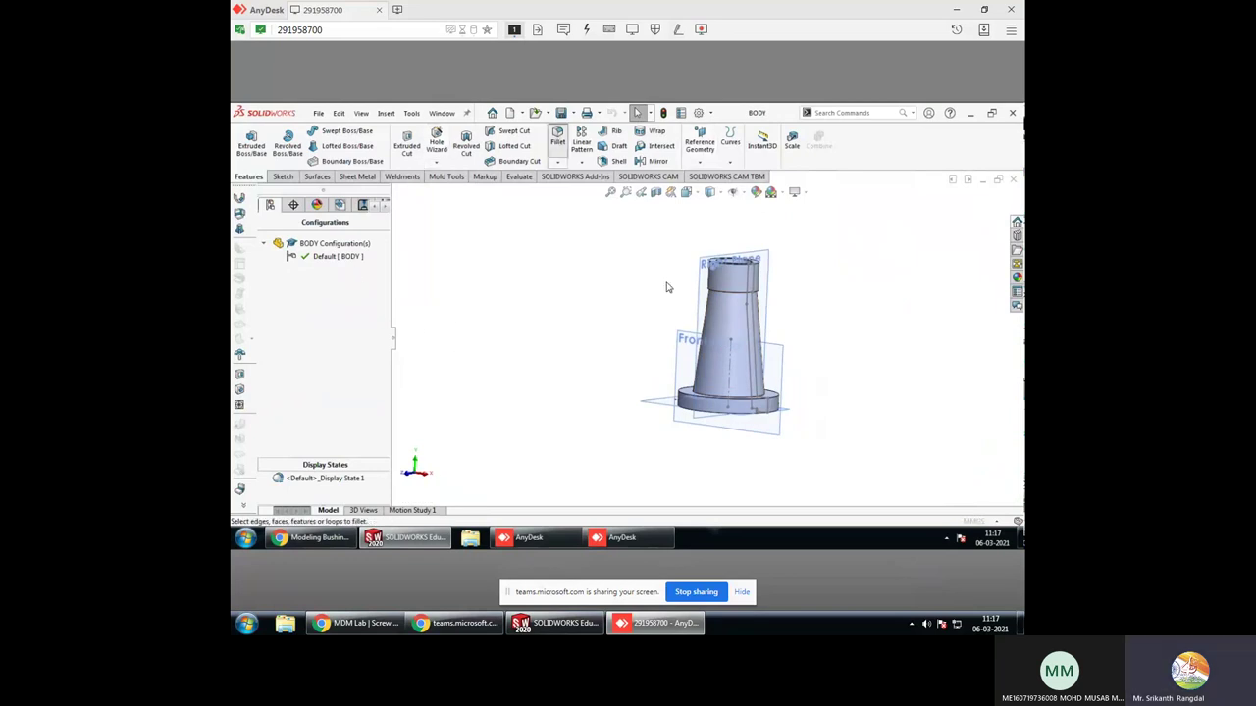
pyautogui.click(758, 396)
pyautogui.moveTo(745, 392); pyautogui.dragTo(687, 421, button='middle')
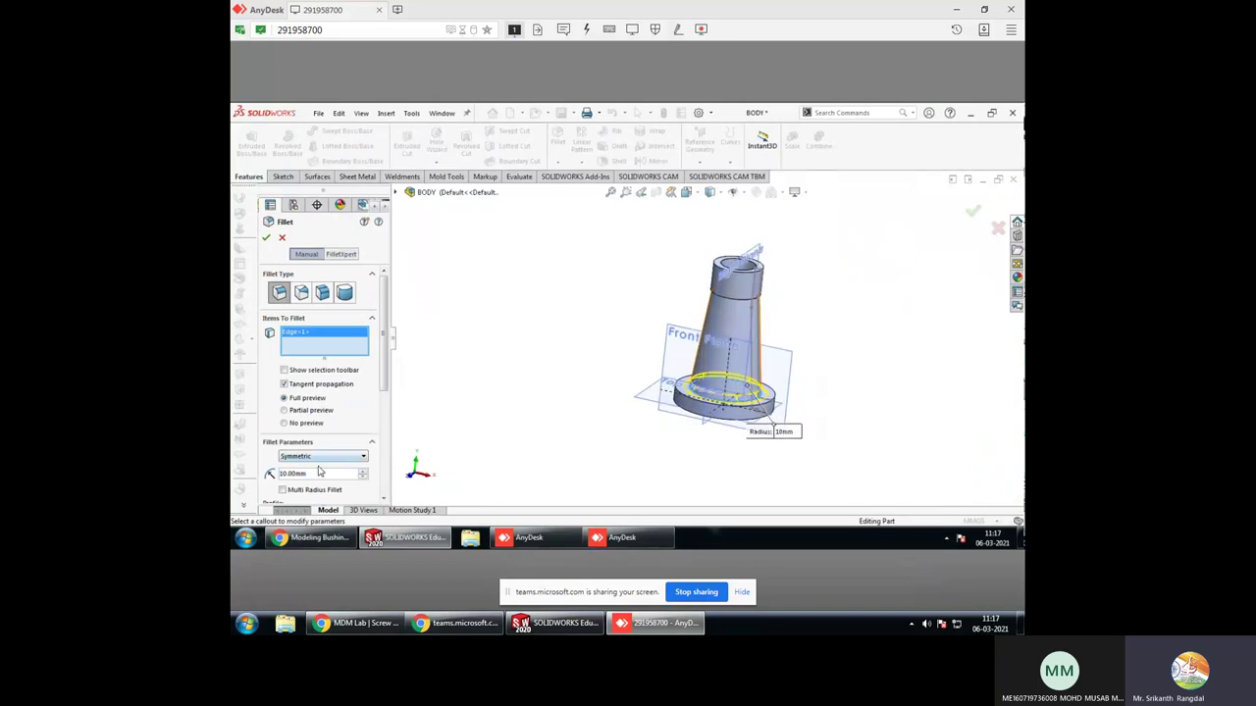
pyautogui.write('5')
pyautogui.press('Return')
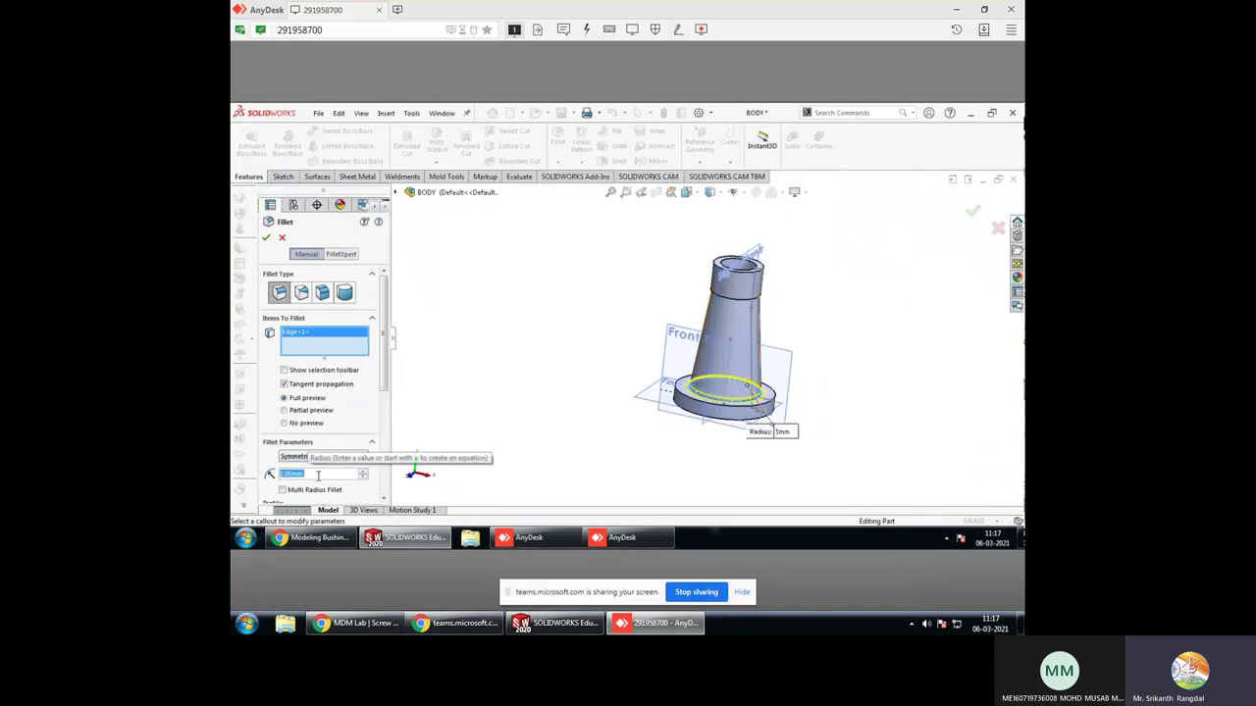
pyautogui.click(972, 211)
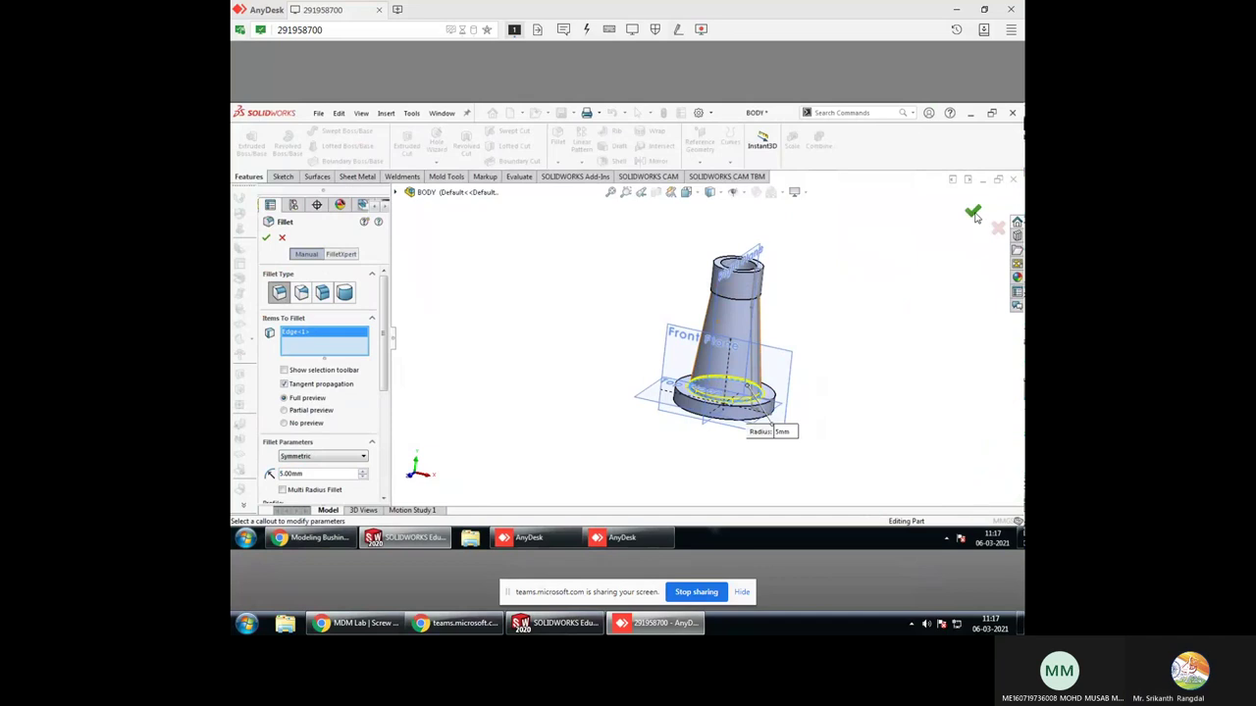
# Fillet the inner circular edge of the body's bottom opening
pyautogui.moveTo(864, 344)
pyautogui.mouseDown(button='middle')
pyautogui.moveTo(870, 296)
pyautogui.moveTo(794, 412)
pyautogui.moveTo(833, 347)
pyautogui.mouseUp(button='middle')
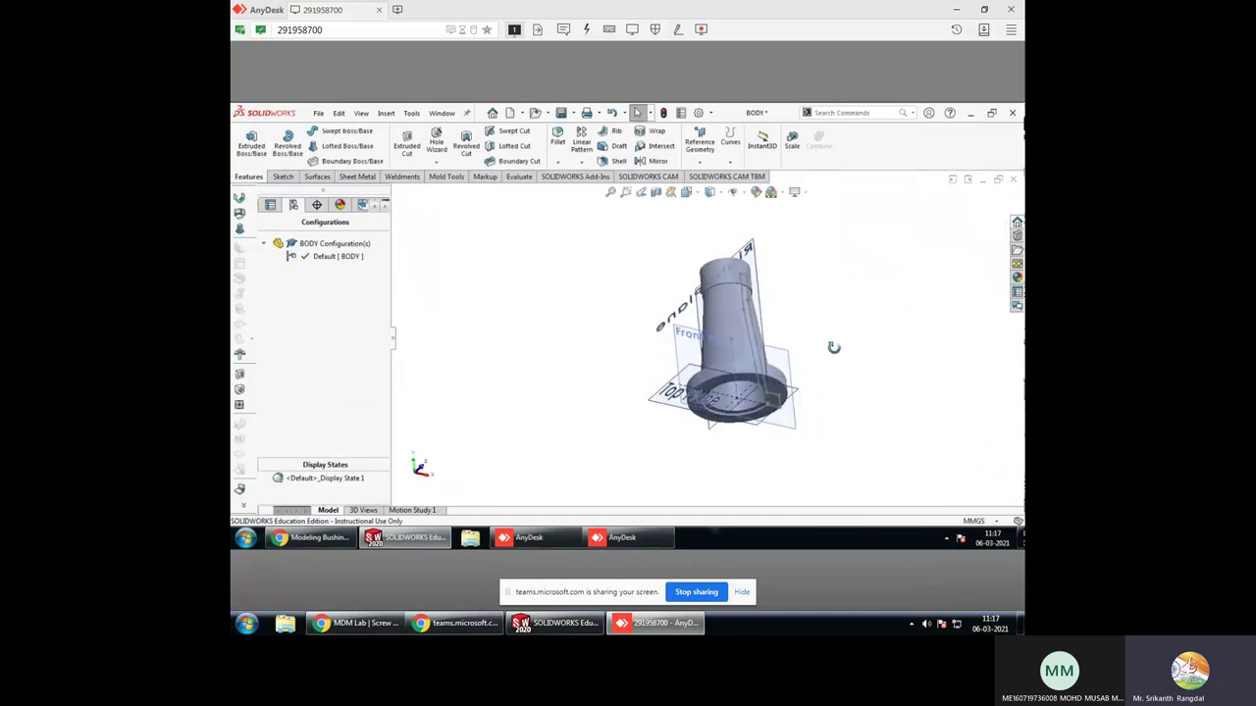
pyautogui.scroll(-3, 771, 412)
pyautogui.scroll(-1, 772, 412)
pyautogui.scroll(-1, 772, 412)
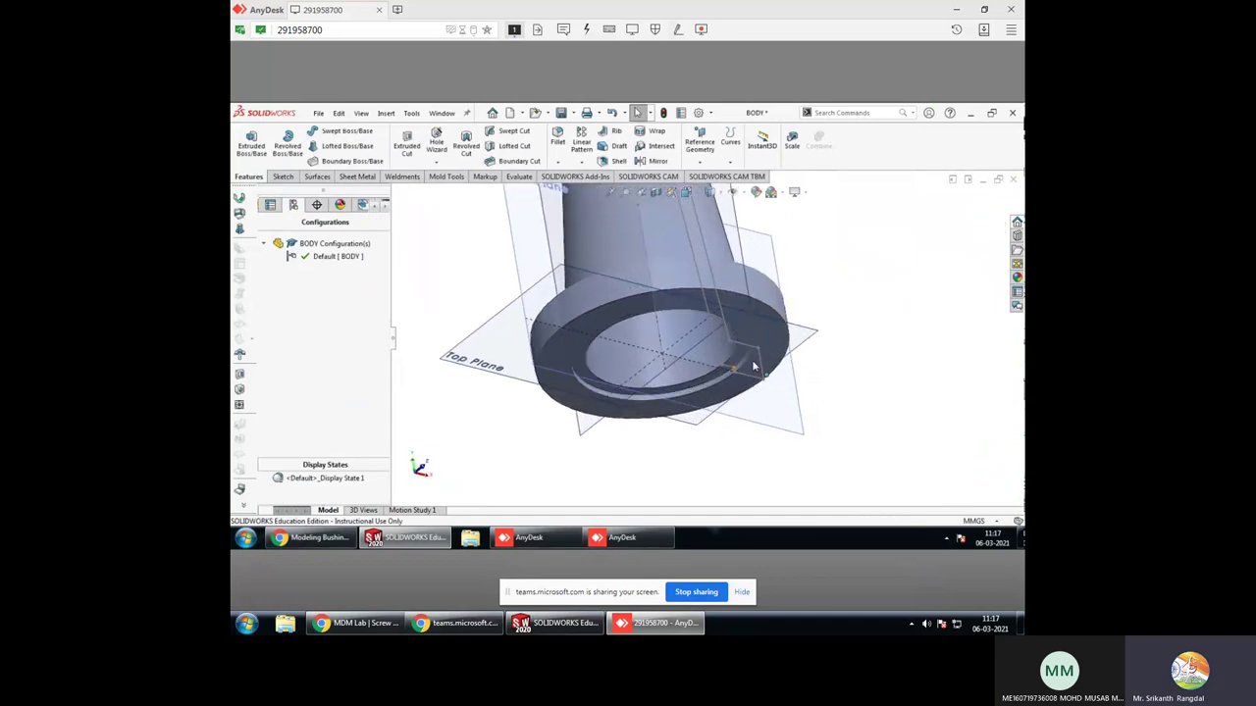
pyautogui.click(743, 367)
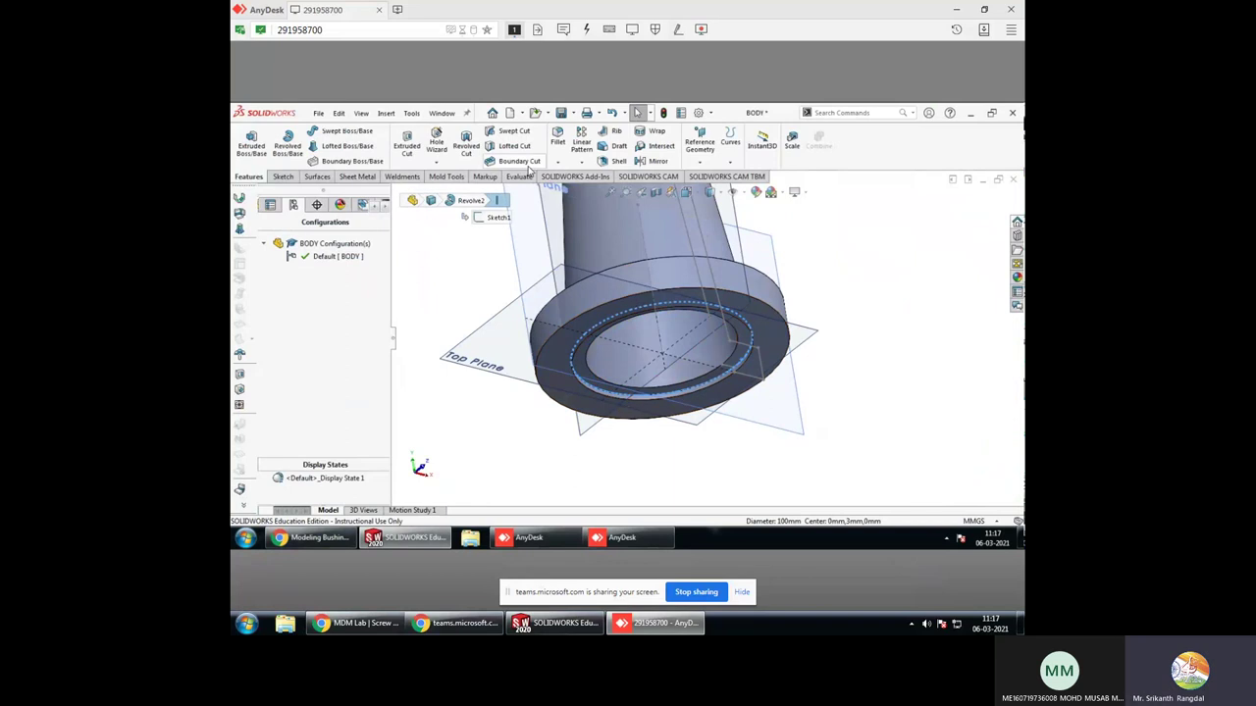
pyautogui.click(557, 141)
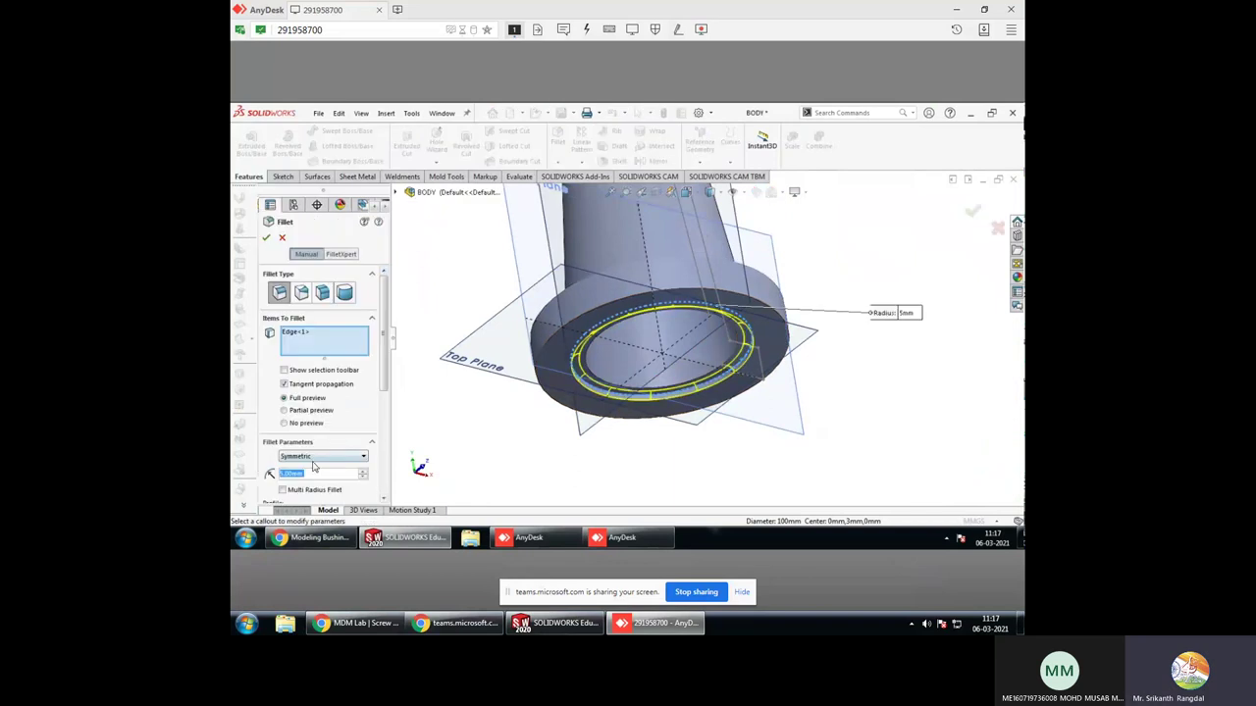
pyautogui.press('Return')
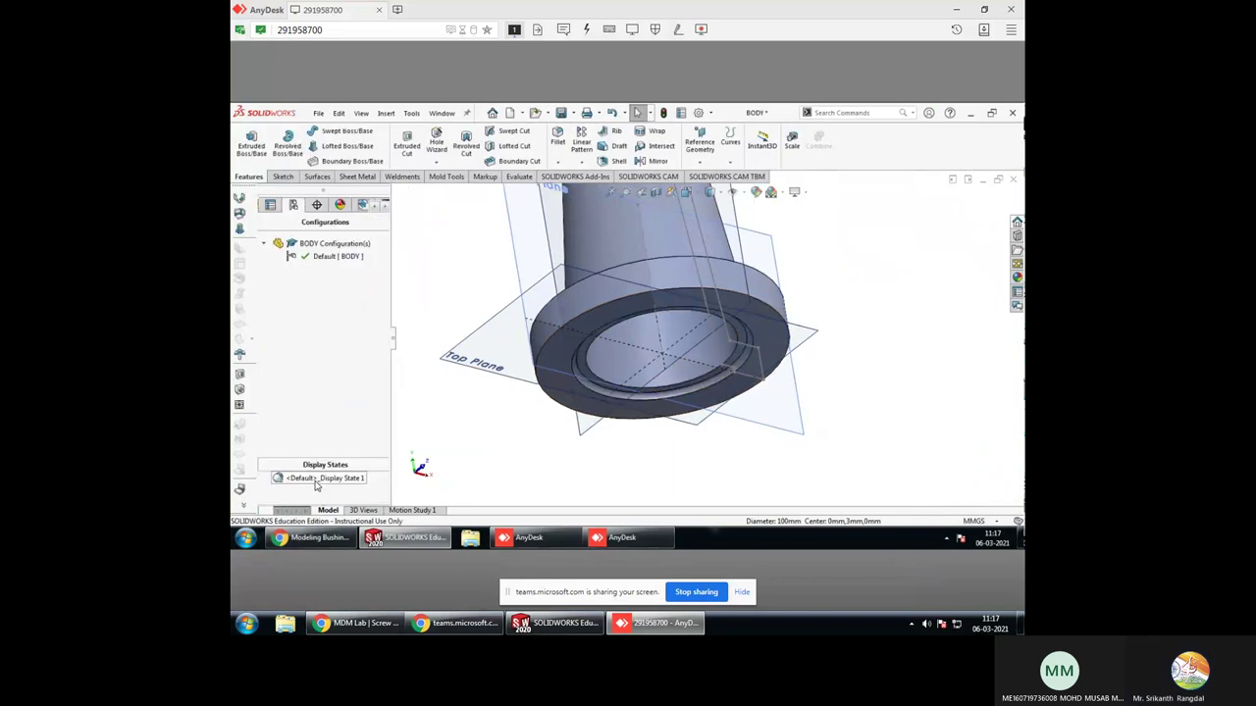
# Change the BODY part's Fillet1 radius (D1) to a value below 5 mm
pyautogui.moveTo(805, 282); pyautogui.dragTo(671, 333, button='middle')
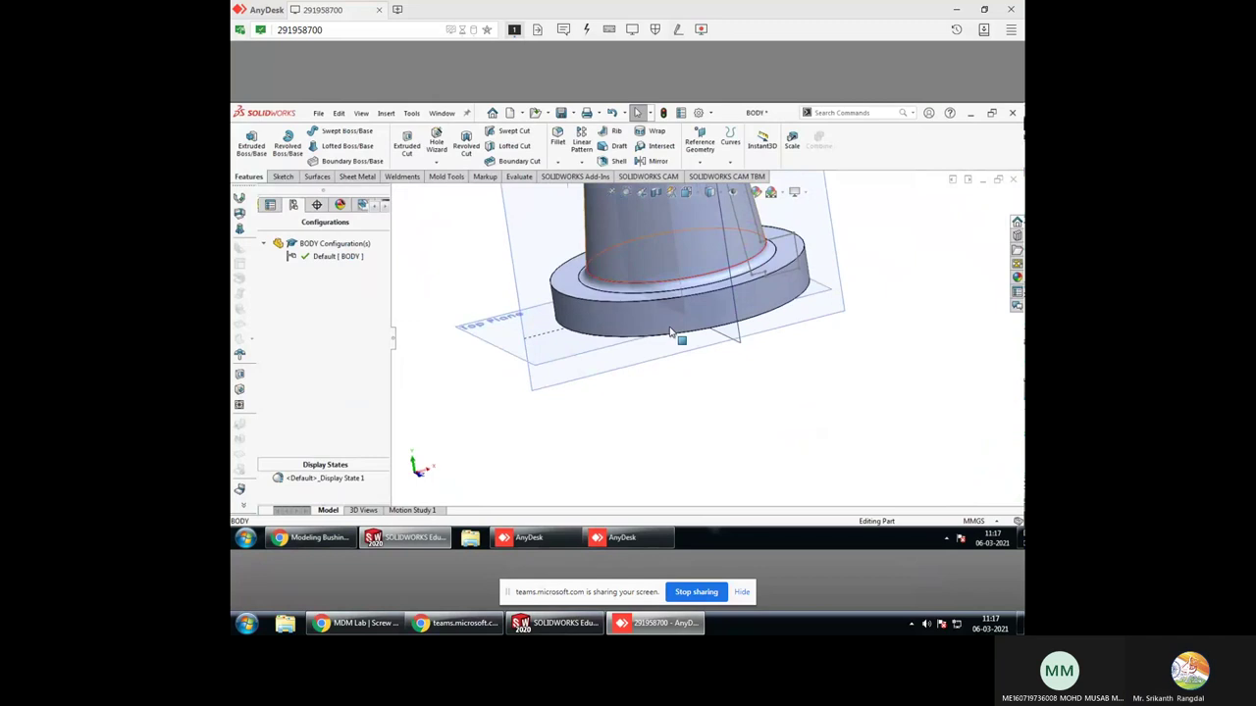
pyautogui.scroll(3, 671, 333)
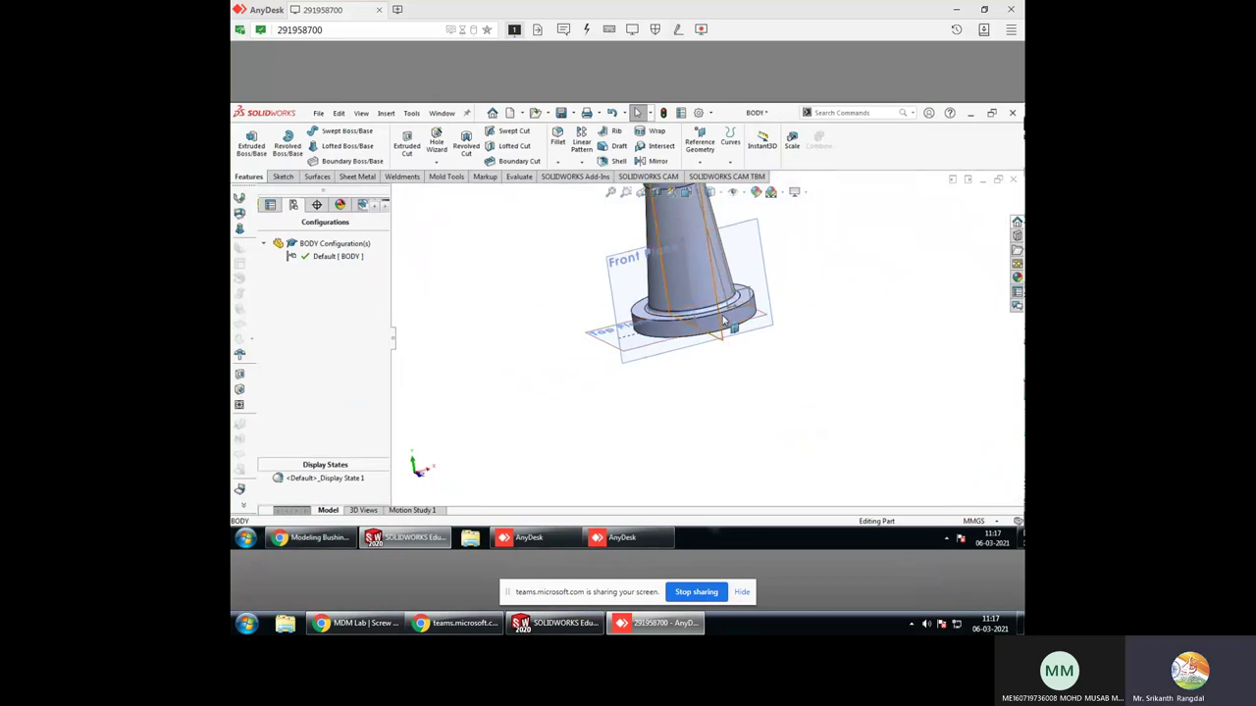
pyautogui.scroll(-1, 724, 319)
pyautogui.scroll(-1, 724, 316)
pyautogui.scroll(-1, 724, 314)
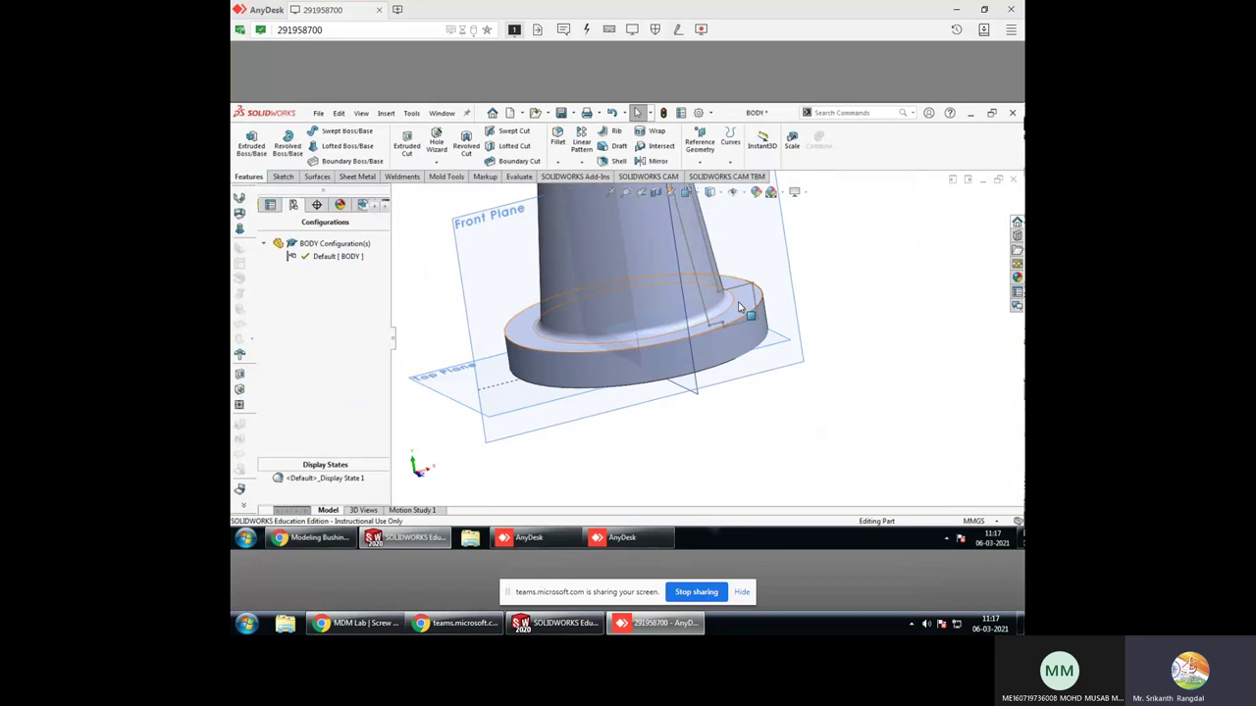
pyautogui.click(728, 307)
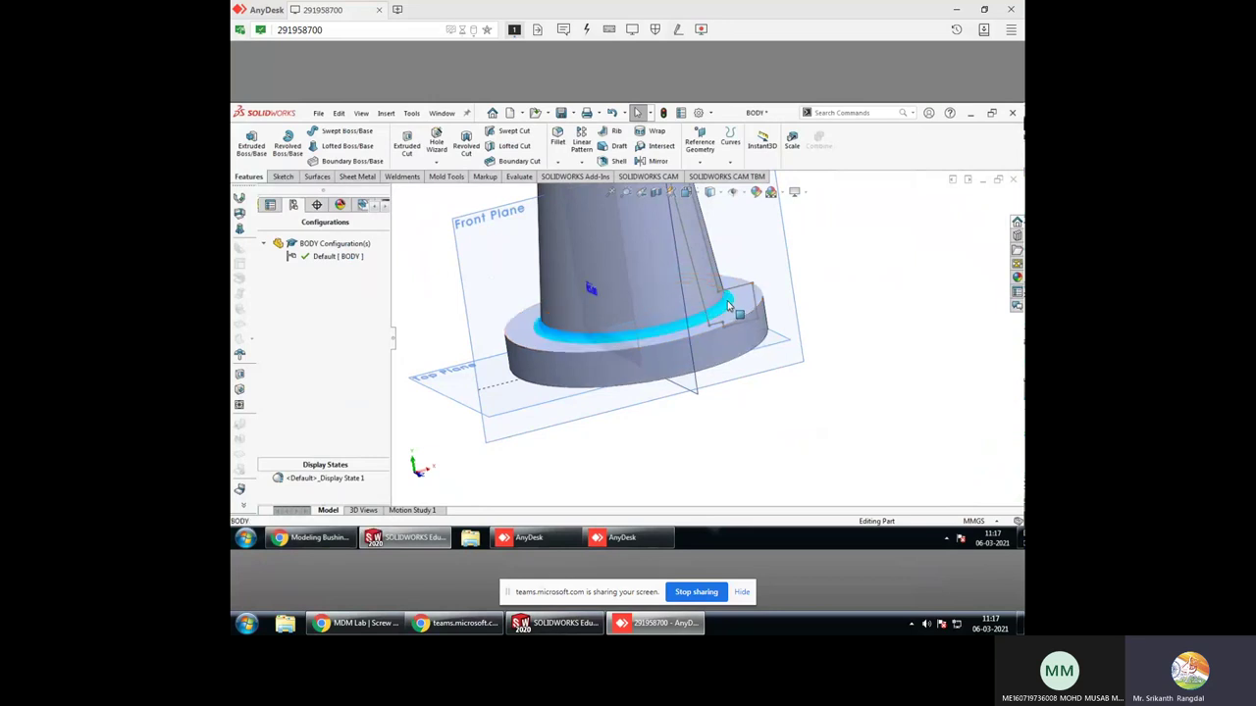
pyautogui.click(589, 288)
pyautogui.click(588, 287)
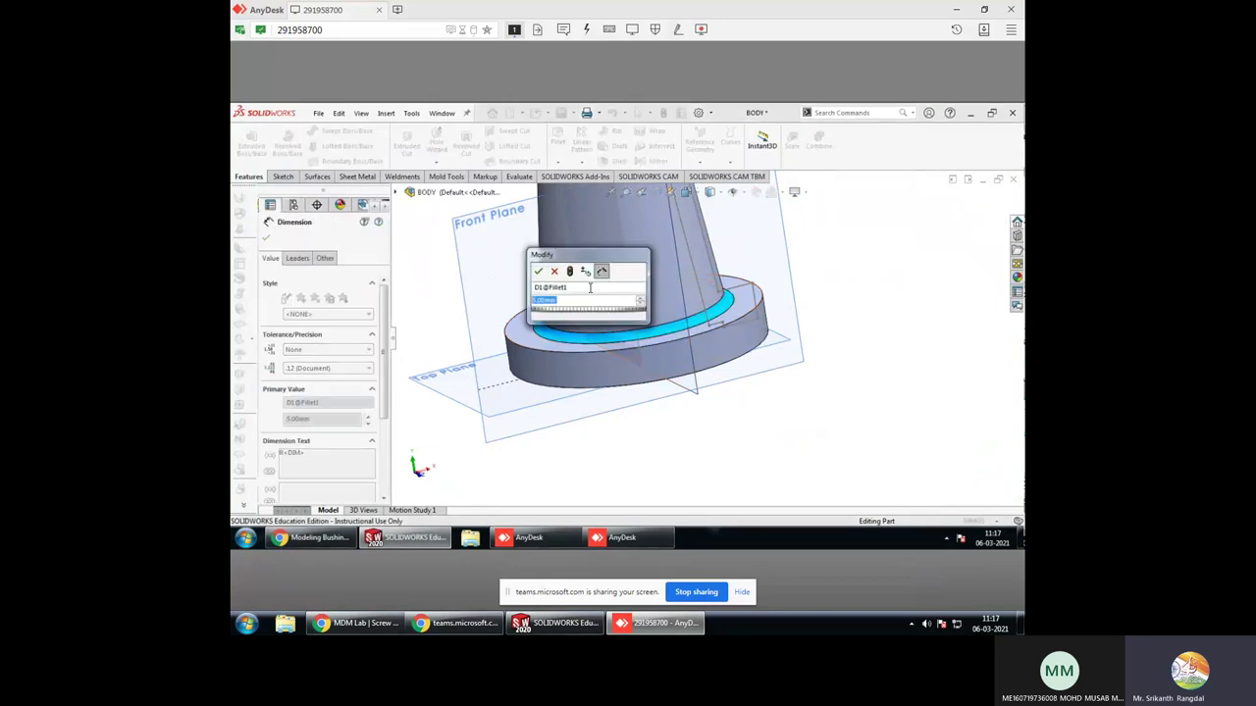
pyautogui.press('Return')
# Rebuild the BODY part and save it using Rebuild and save
pyautogui.press('Escape')
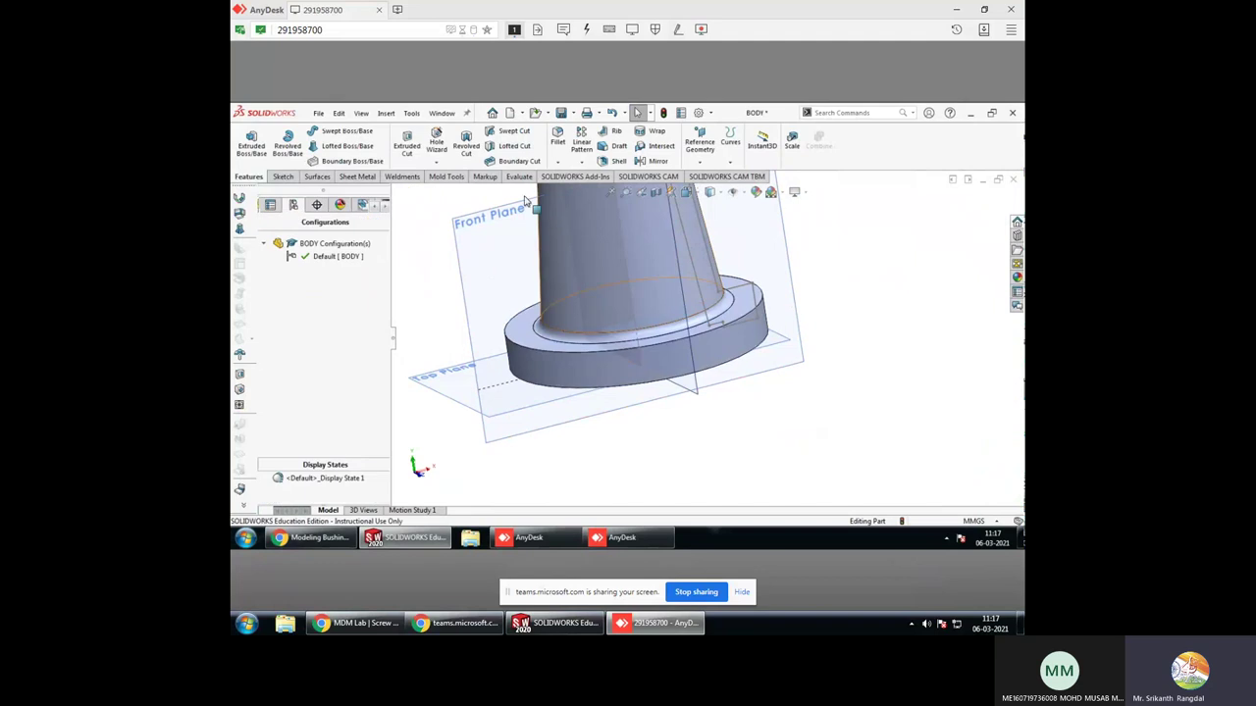
pyautogui.hotkey('ctrl', 's')
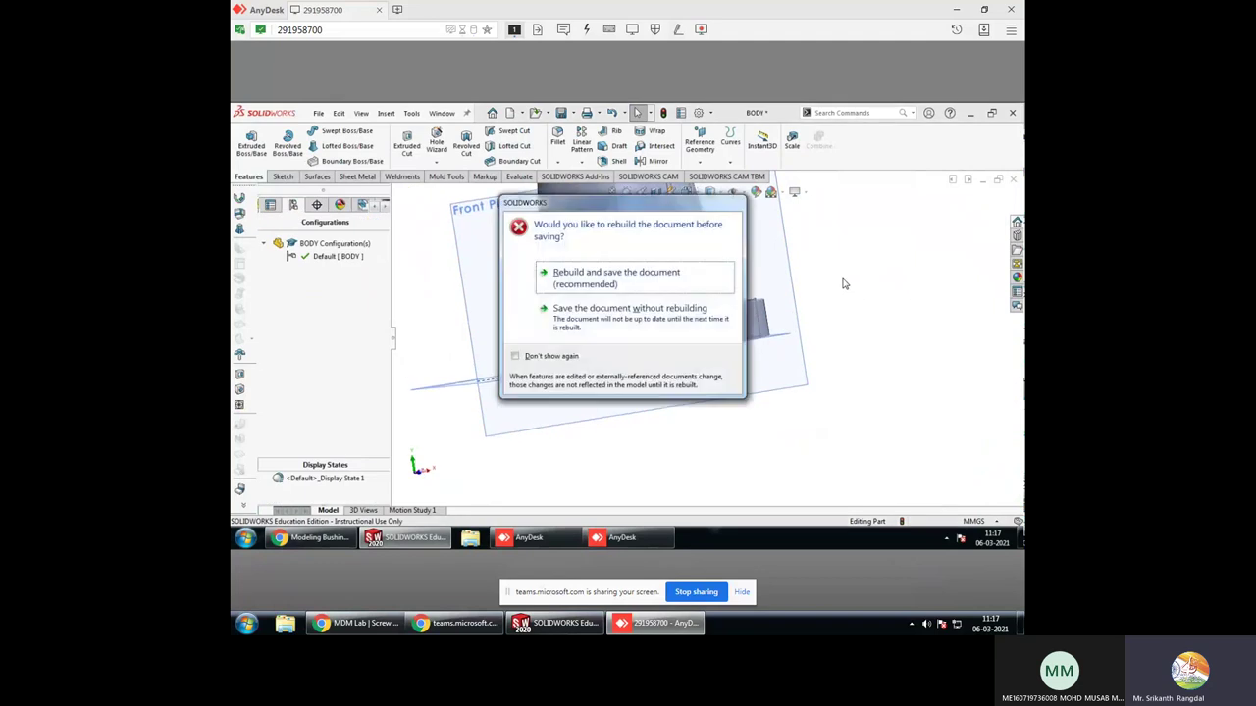
pyautogui.click(637, 285)
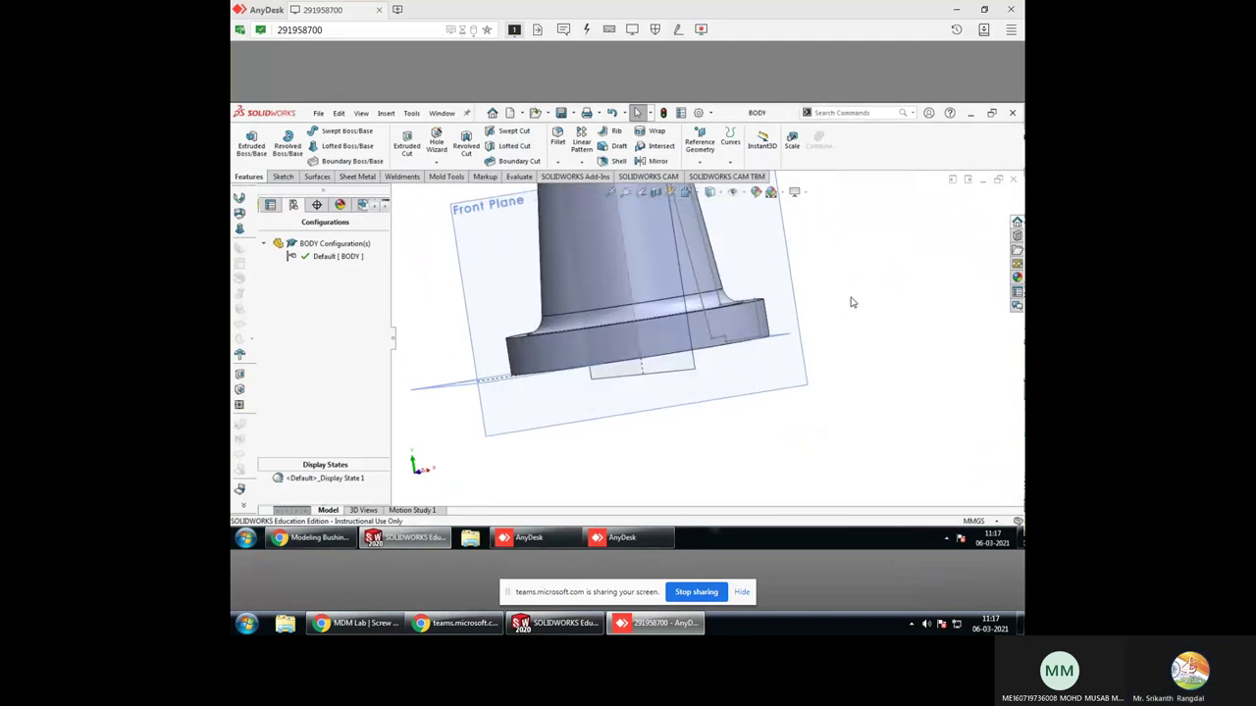
pyautogui.scroll(2, 785, 369)
pyautogui.scroll(2, 785, 369)
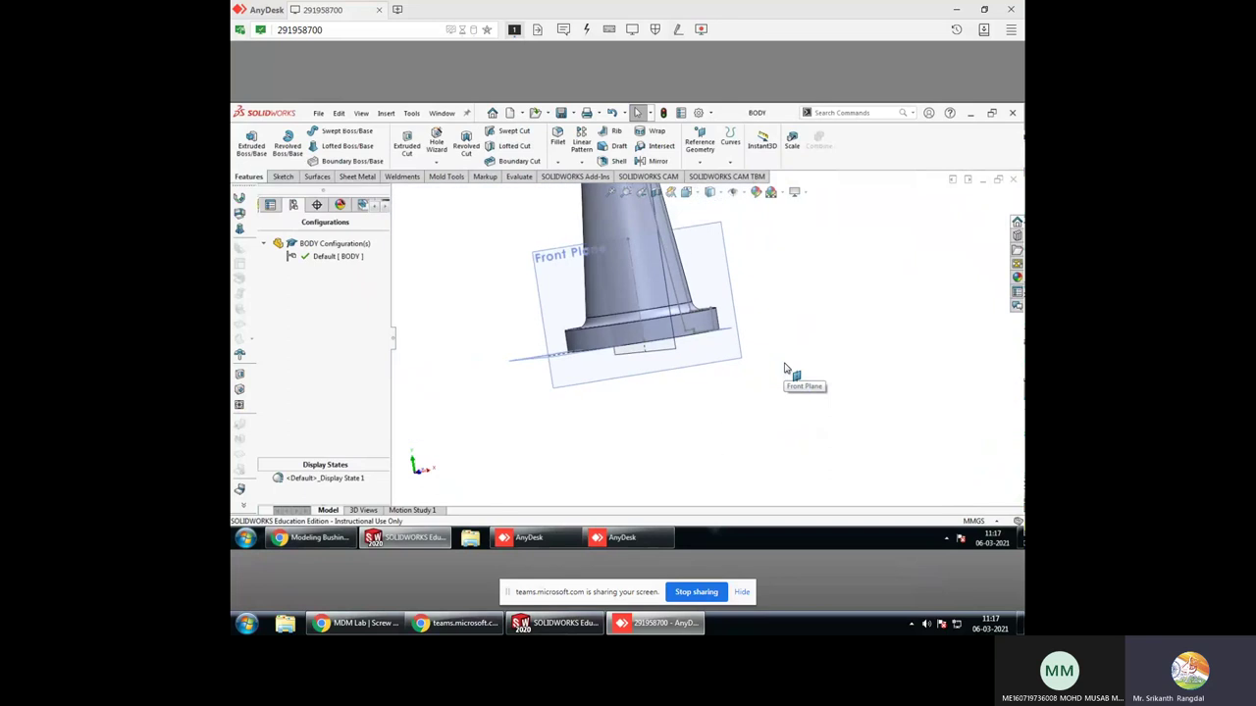
pyautogui.scroll(2, 785, 368)
pyautogui.scroll(2, 785, 369)
pyautogui.scroll(1, 718, 337)
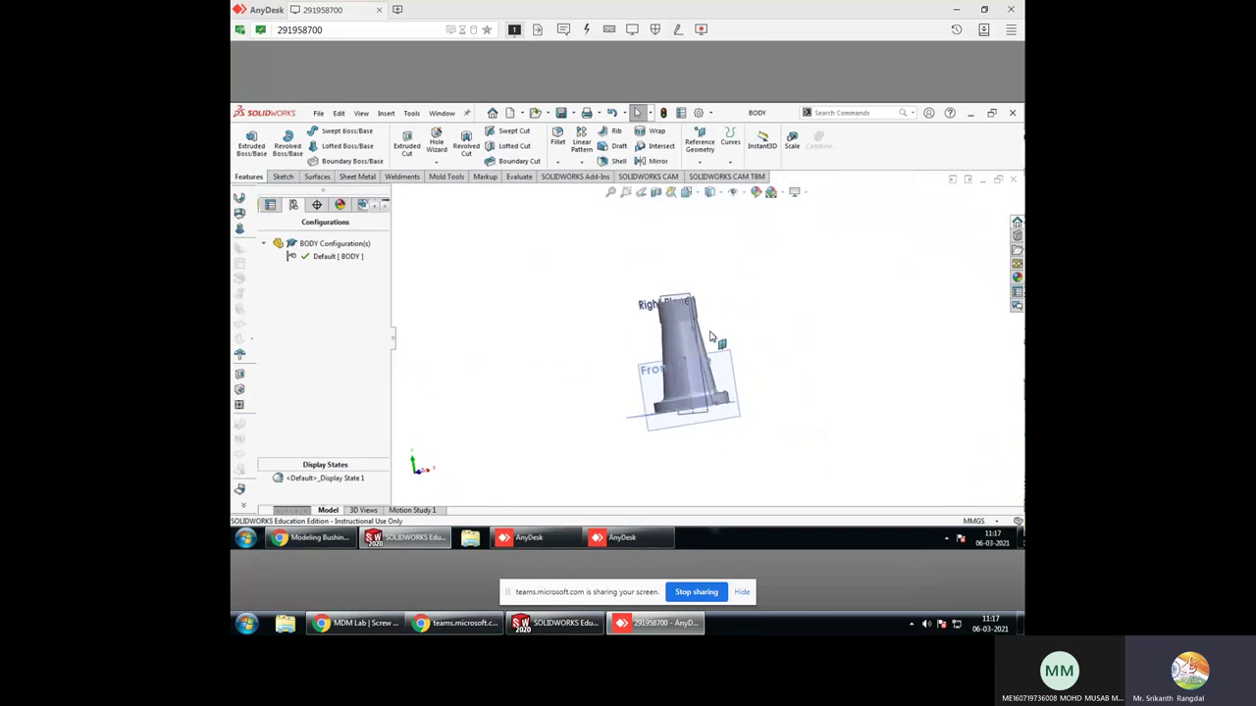
pyautogui.moveTo(712, 360)
pyautogui.mouseDown(button='middle')
pyautogui.moveTo(717, 388)
pyautogui.moveTo(724, 322)
pyautogui.mouseUp(button='middle')
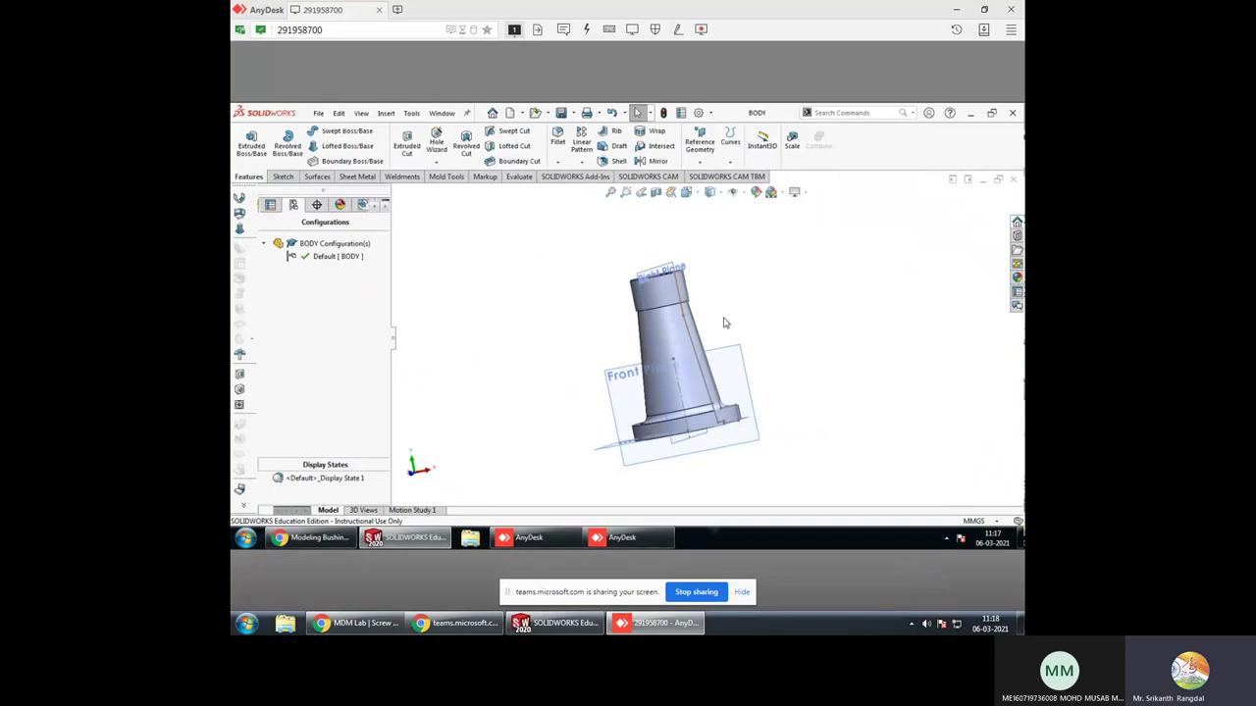
# Close the BODY, WASHER (without saving), NUT and SCREW documents
pyautogui.click(1015, 181)
pyautogui.click(1016, 181)
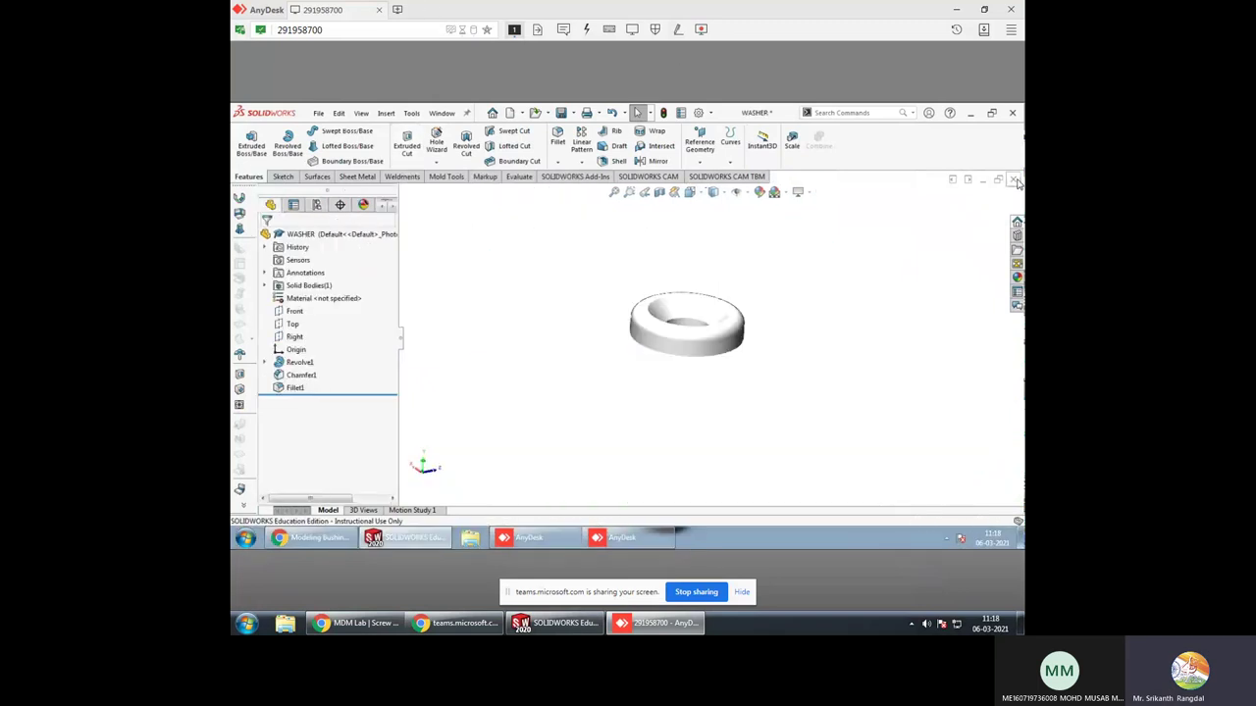
pyautogui.click(1015, 180)
pyautogui.click(643, 338)
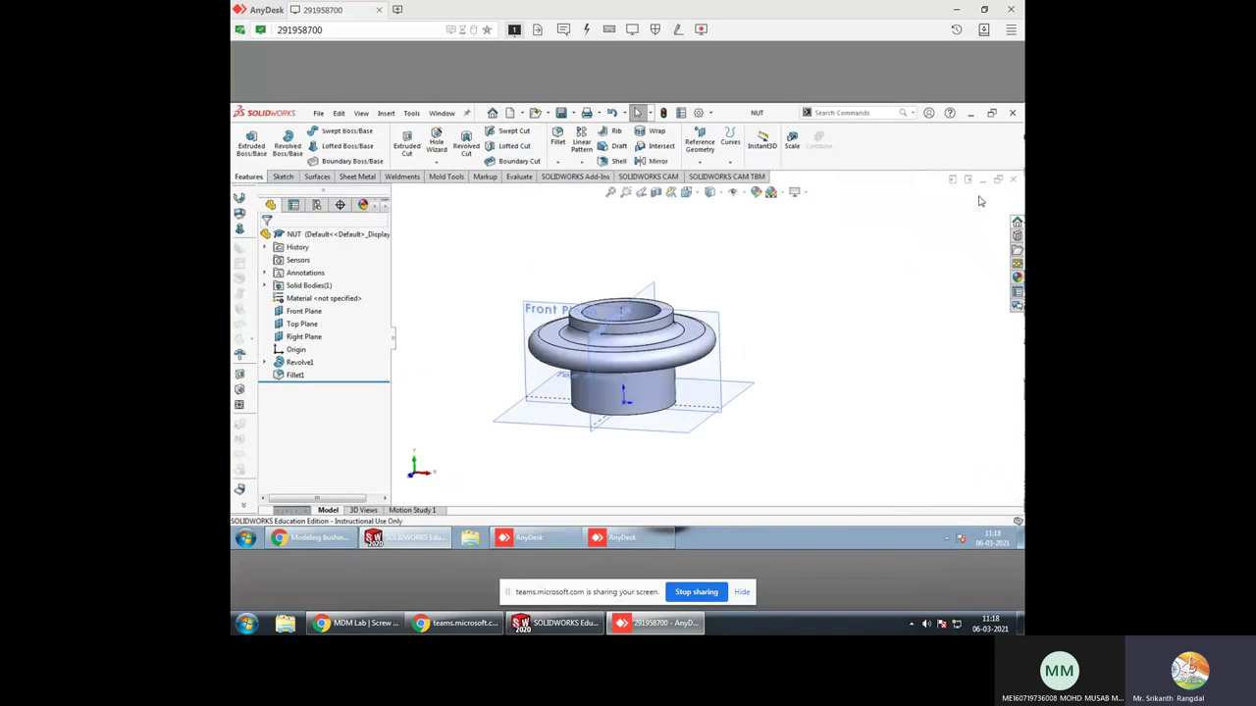
pyautogui.click(1018, 180)
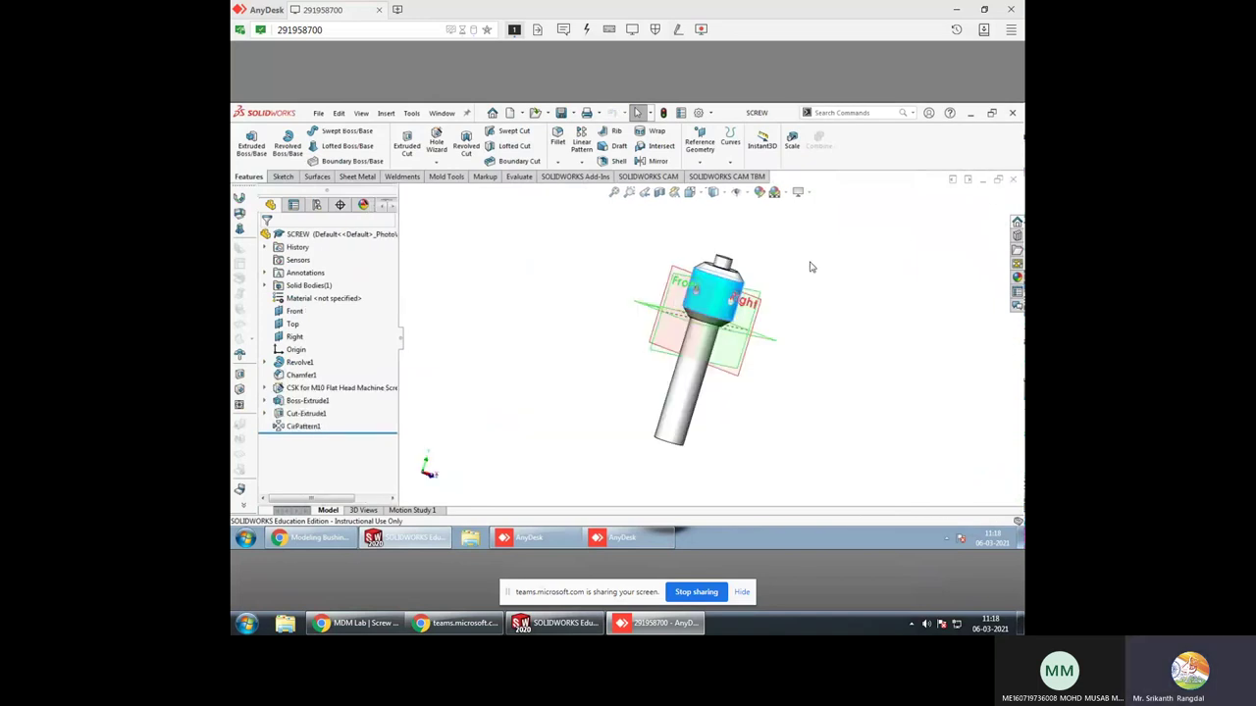
pyautogui.click(1012, 182)
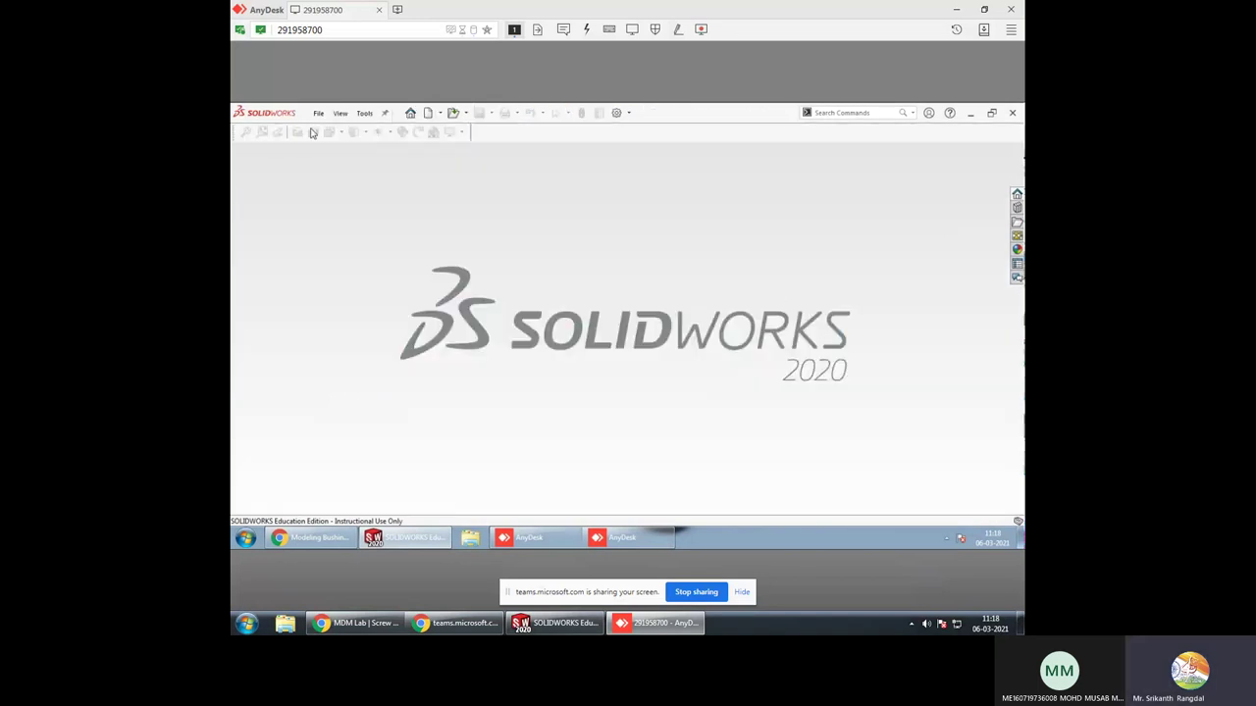
# Create a new part with MMGS units and the Front, Top and Right planes visible
pyautogui.click(428, 114)
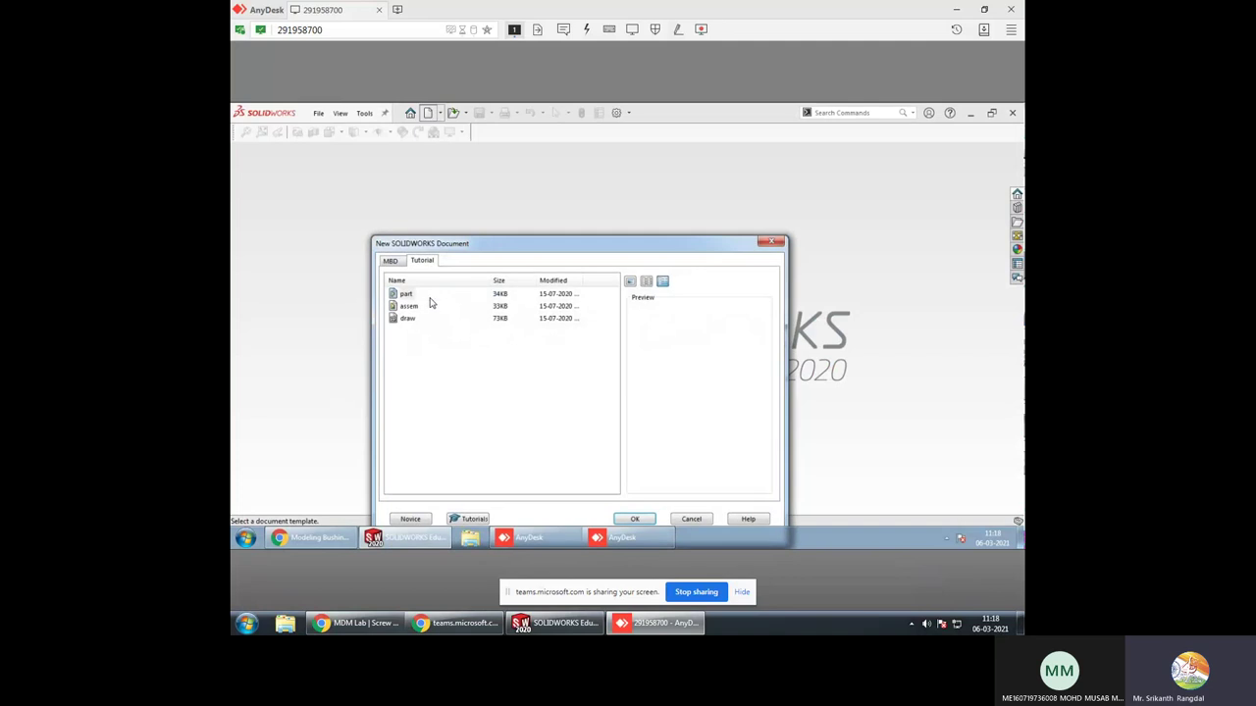
pyautogui.click(647, 522)
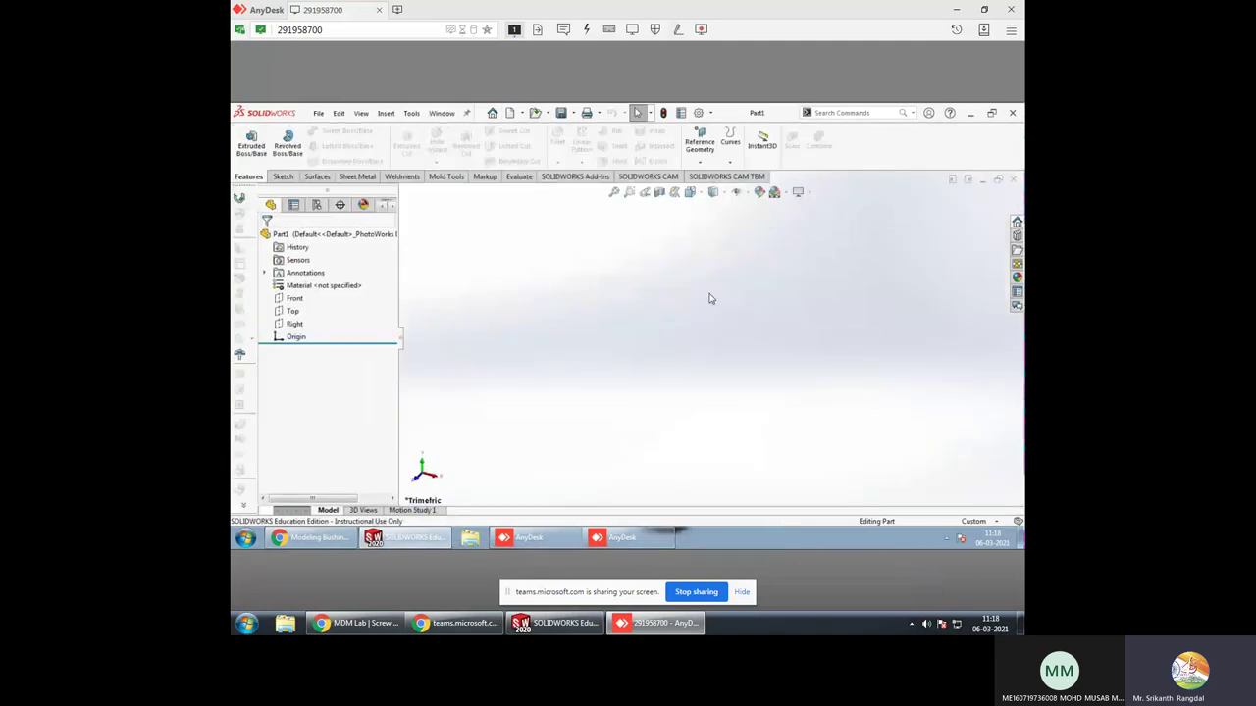
pyautogui.click(973, 521)
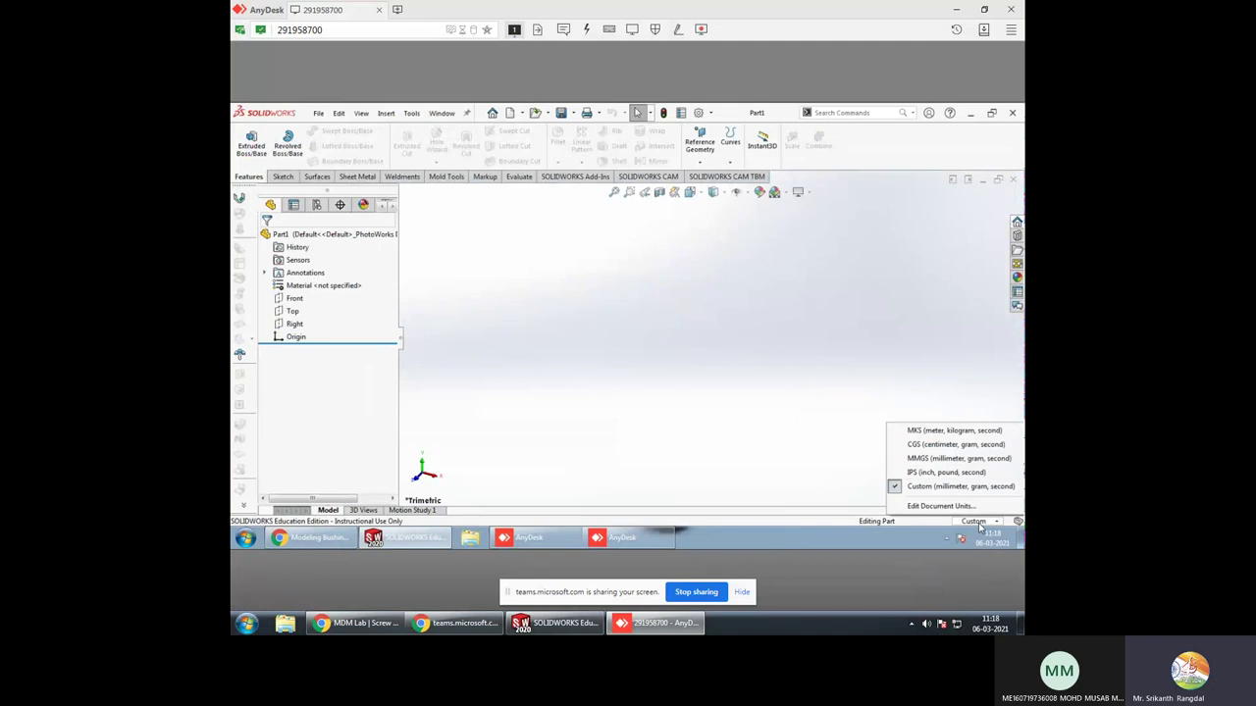
pyautogui.click(981, 474)
pyautogui.click(973, 521)
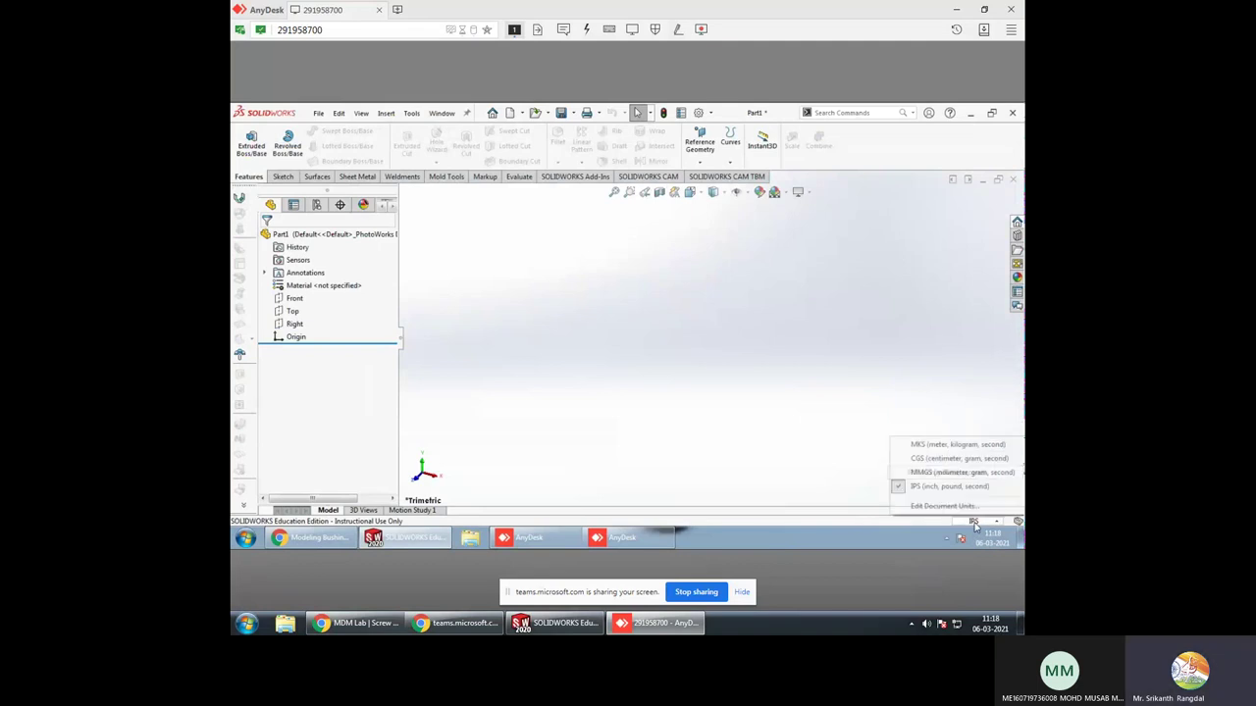
pyautogui.click(952, 464)
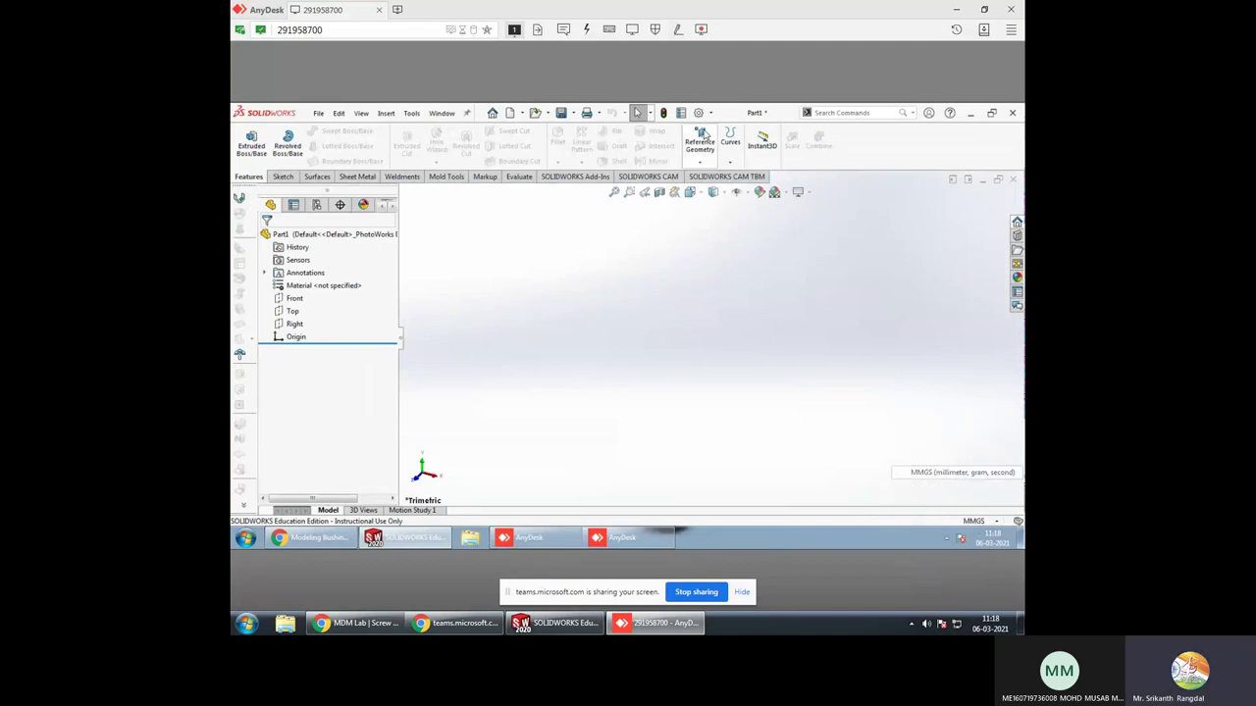
pyautogui.click(736, 193)
pyautogui.click(756, 217)
# Sketch on the Front plane a connected line chain running from the origin down to below it
pyautogui.click(659, 254)
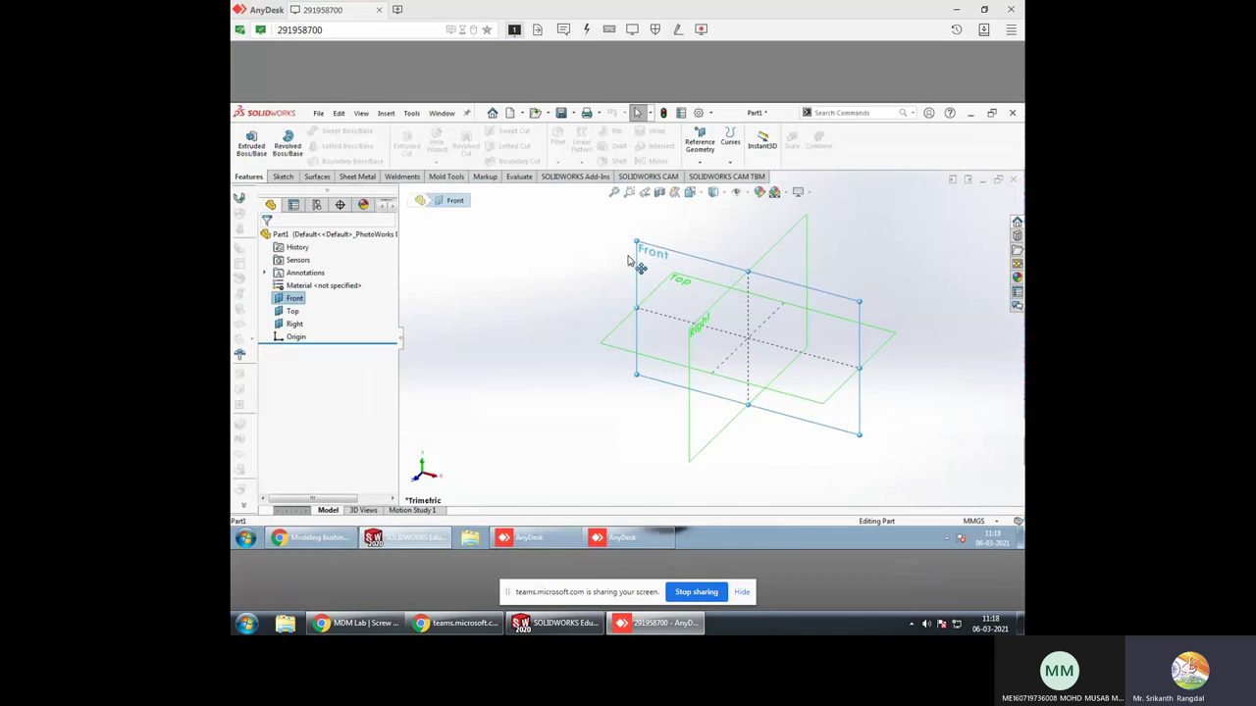
pyautogui.click(690, 263)
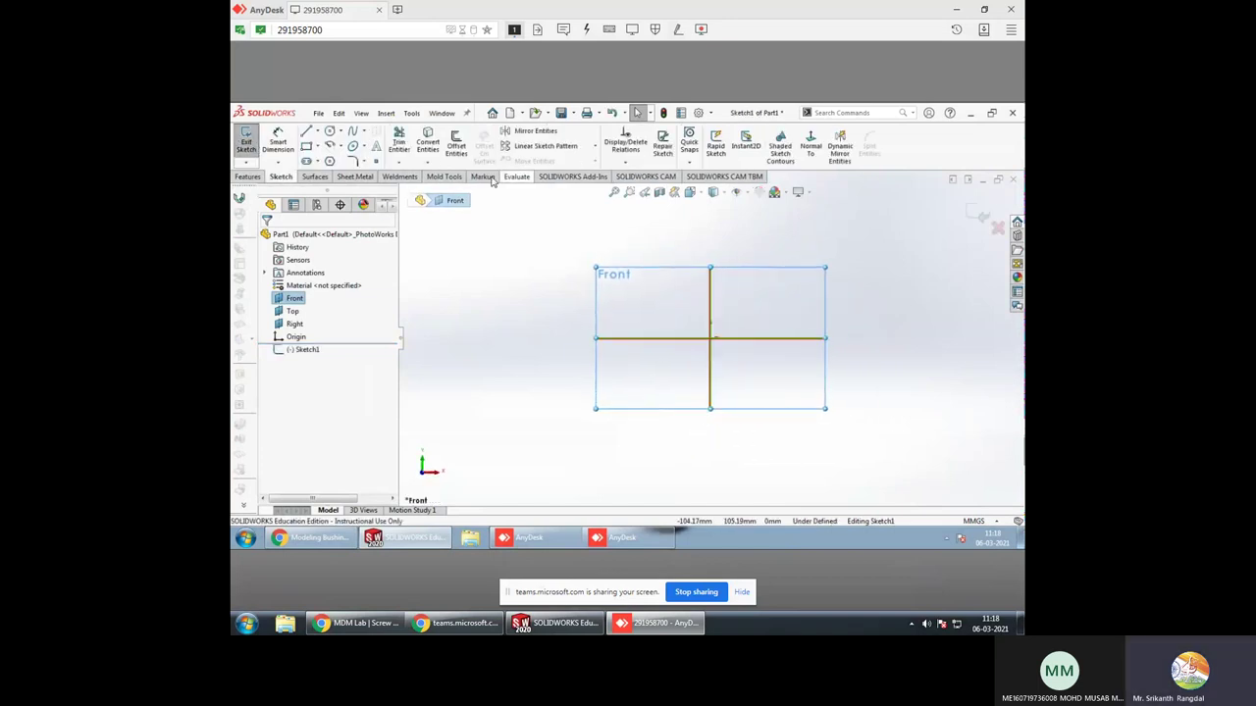
pyautogui.click(306, 134)
pyautogui.click(710, 338)
pyautogui.click(751, 338)
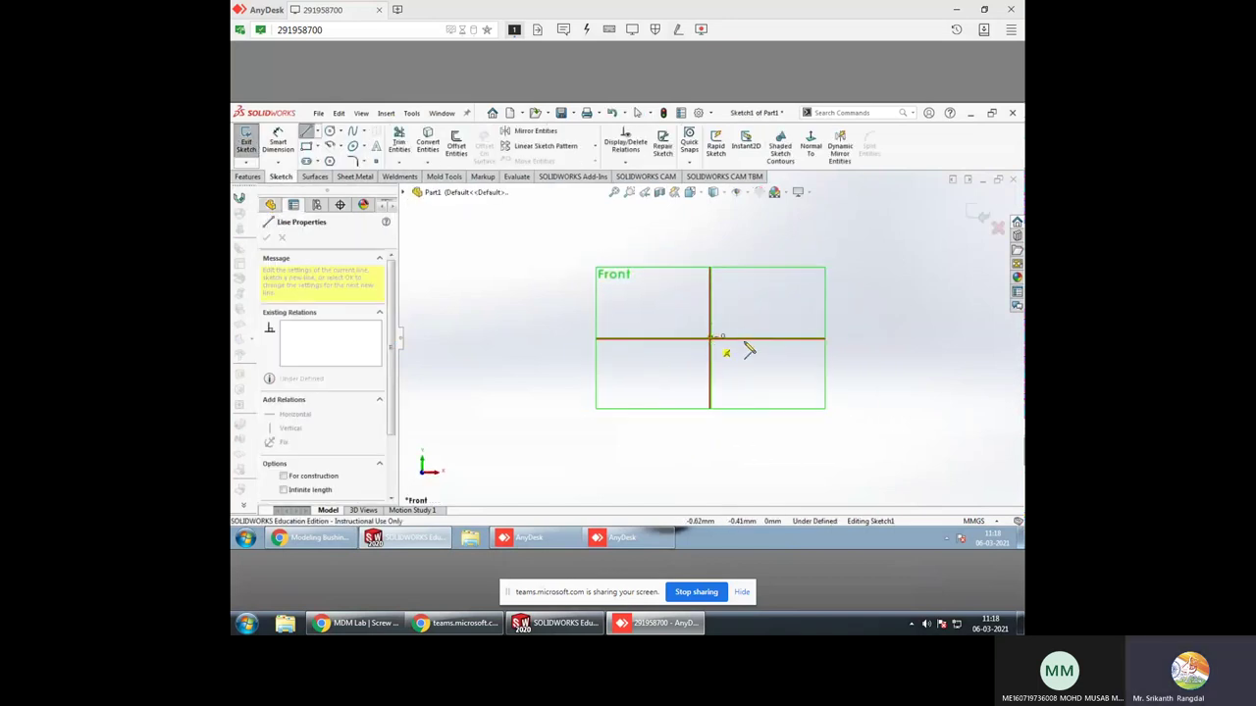
pyautogui.click(730, 349)
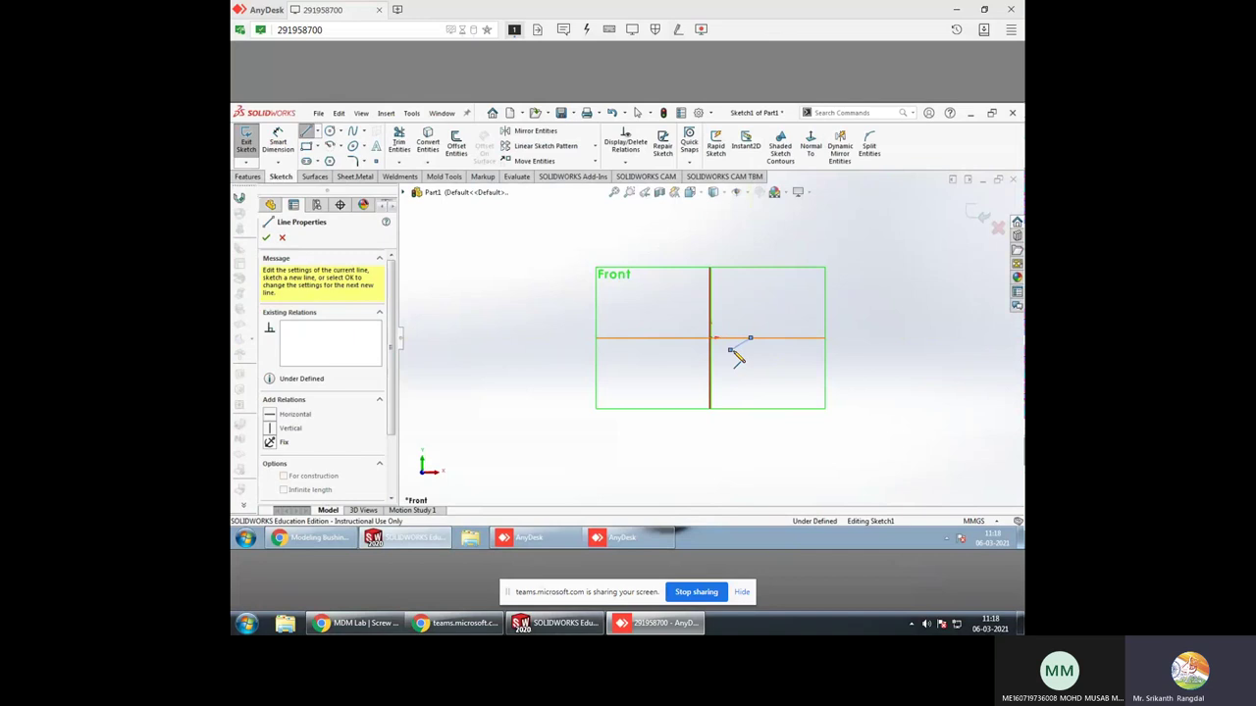
pyautogui.click(730, 440)
pyautogui.click(710, 449)
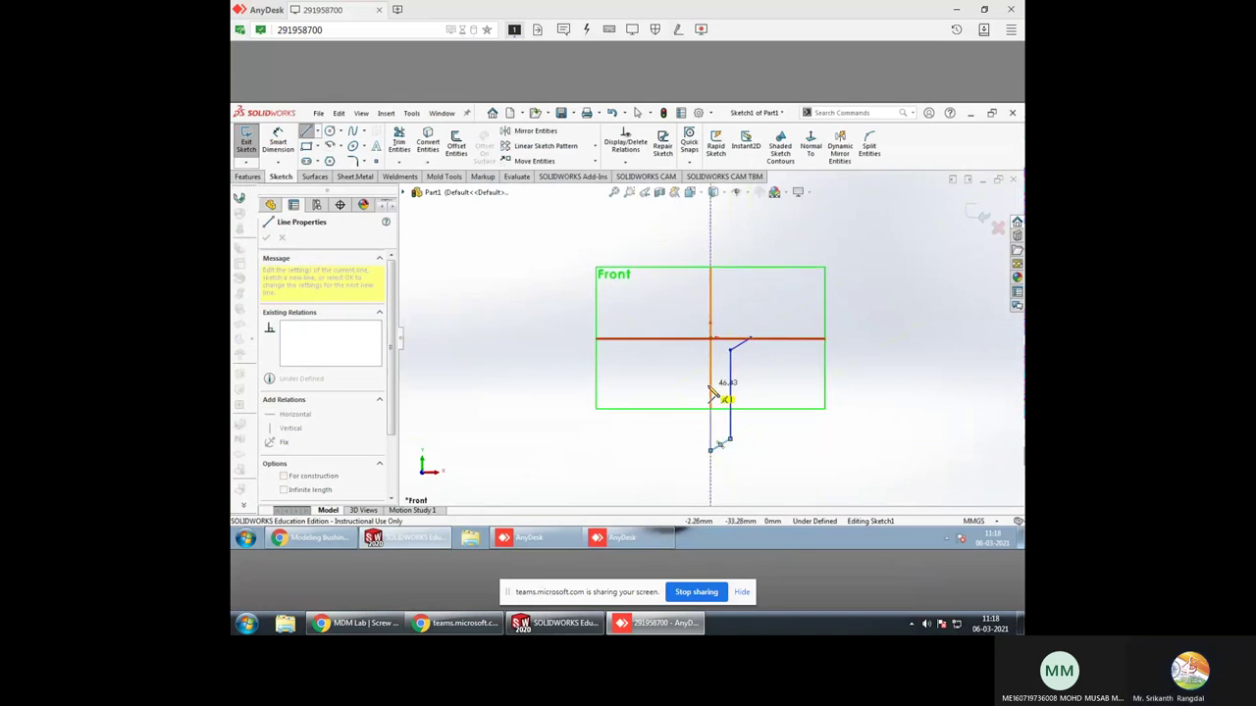
pyautogui.press('Escape')
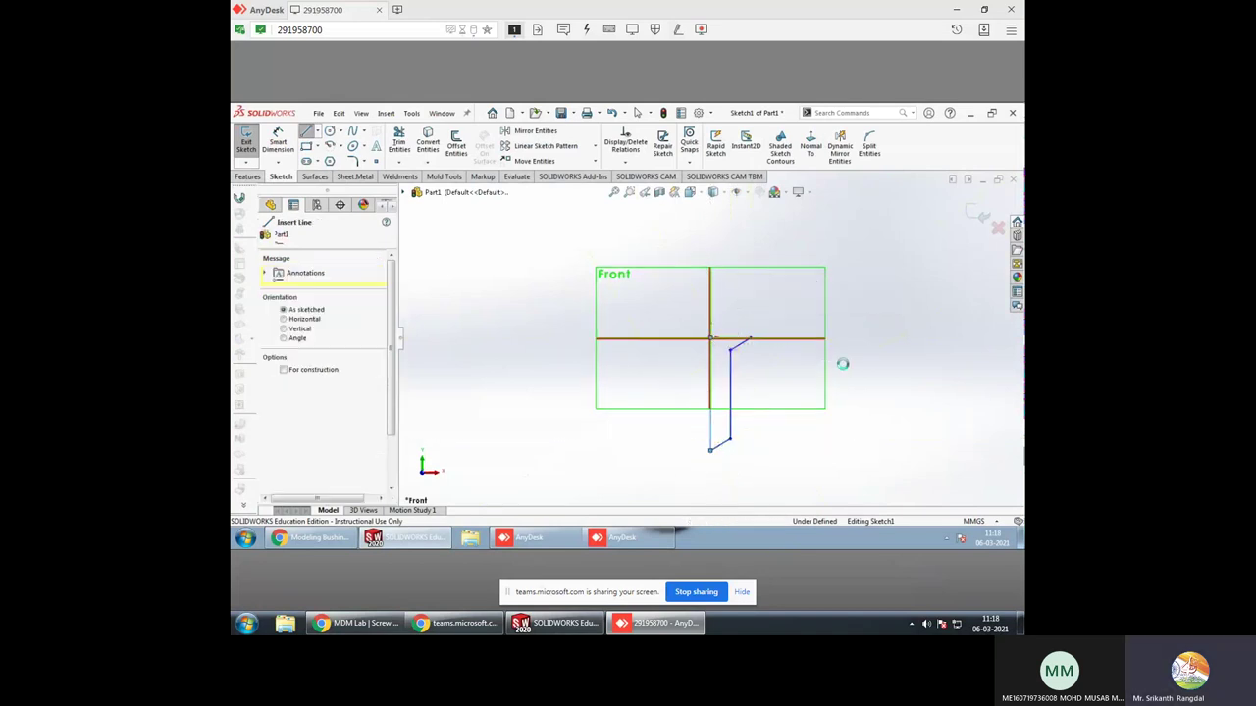
pyautogui.press('Escape')
# Draw a vertical centerline rising straight up from the origin
pyautogui.click(279, 135)
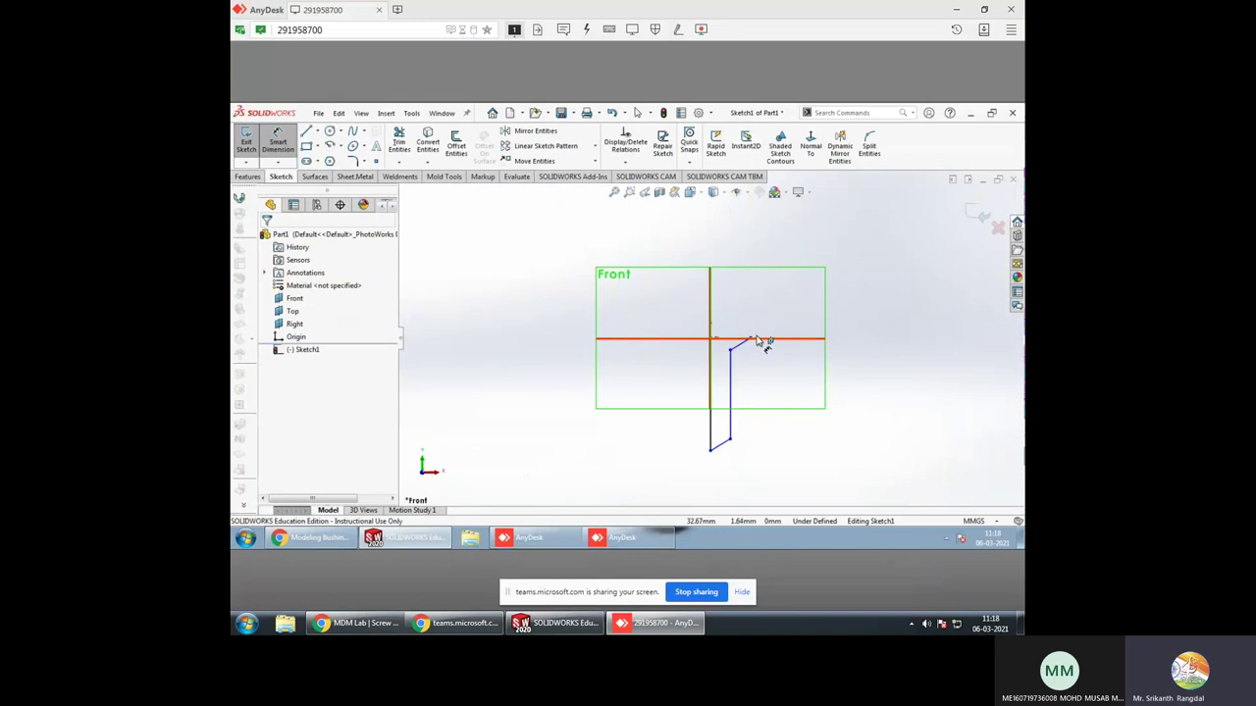
pyautogui.click(306, 130)
pyautogui.click(316, 131)
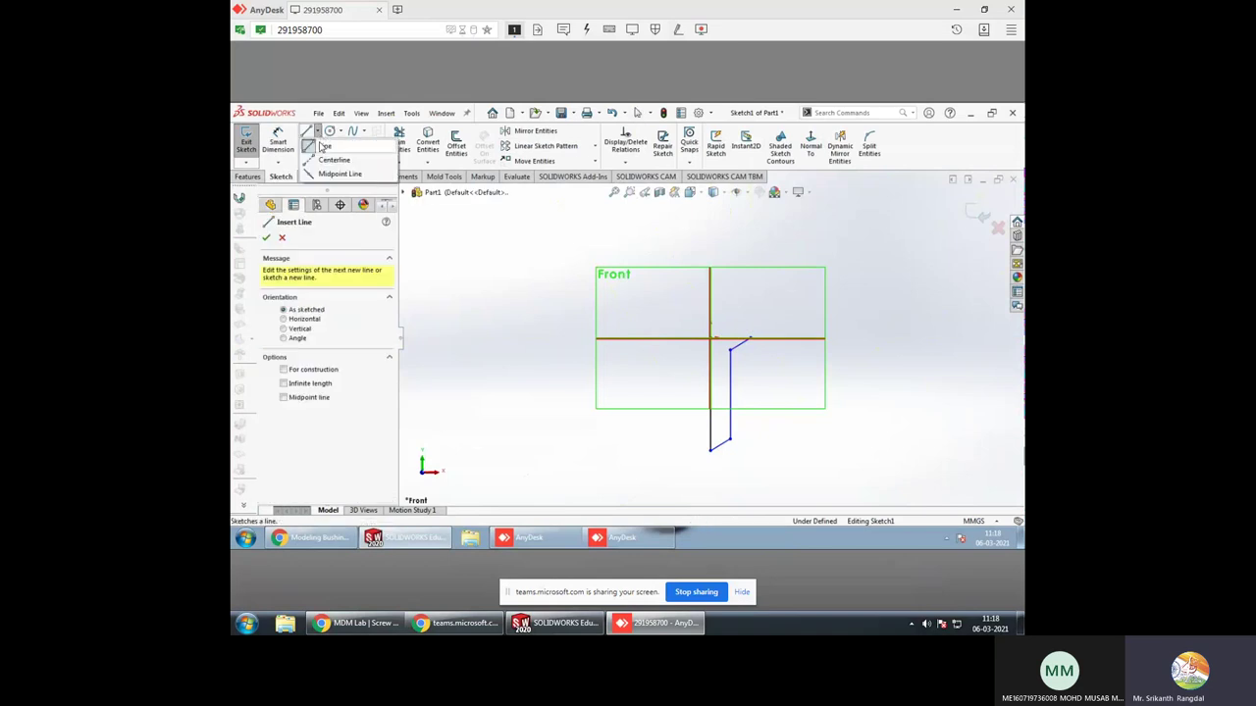
pyautogui.click(322, 162)
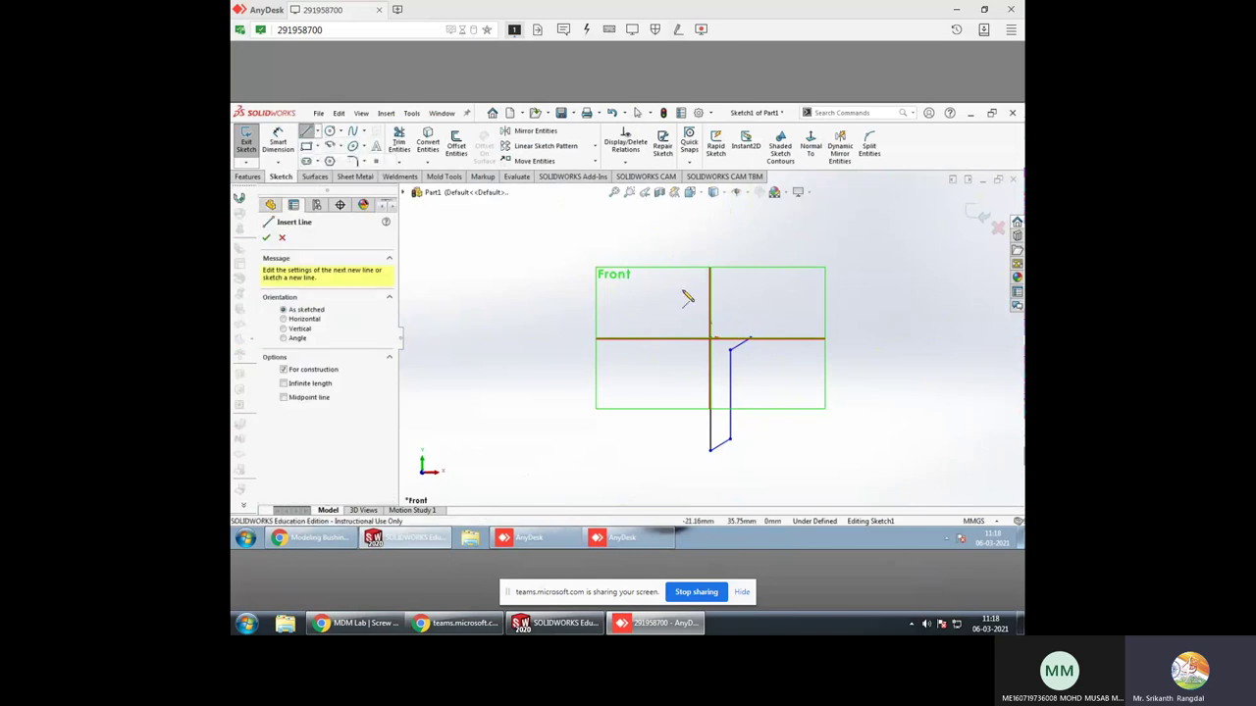
pyautogui.click(712, 340)
pyautogui.click(711, 304)
pyautogui.press('Escape')
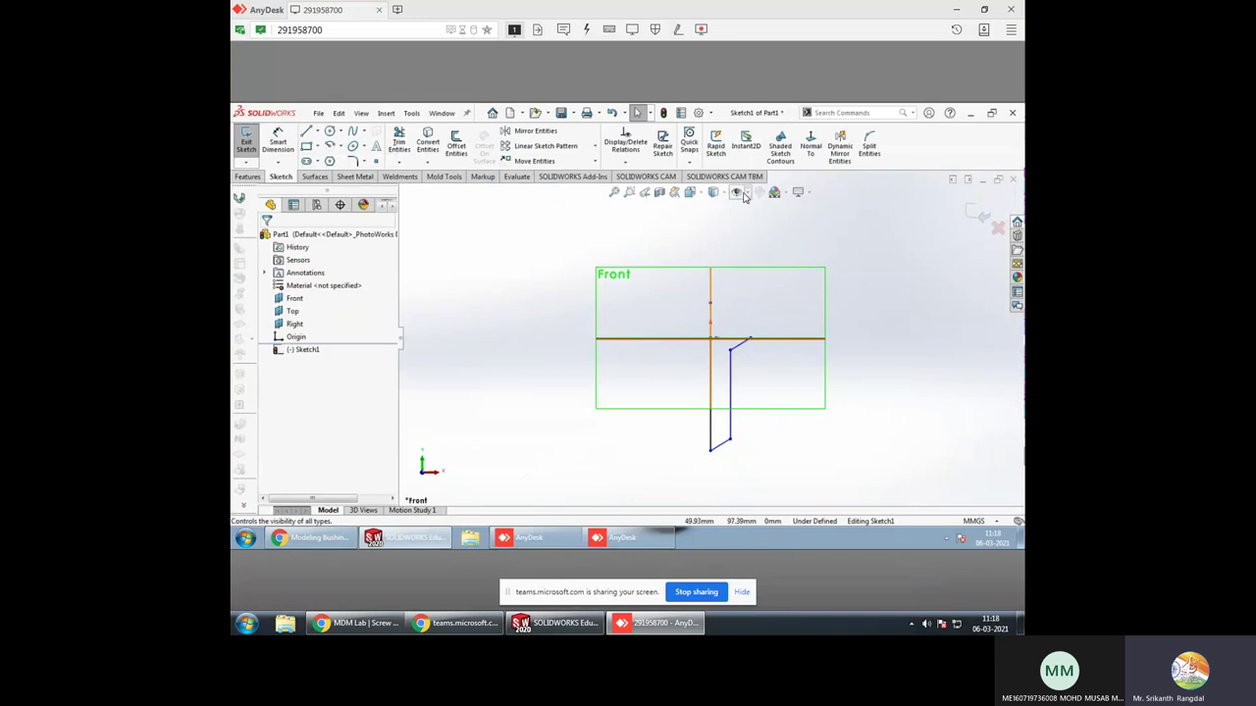
# Hide the Front plane outline through Hide/Show Items
pyautogui.click(744, 196)
pyautogui.click(753, 222)
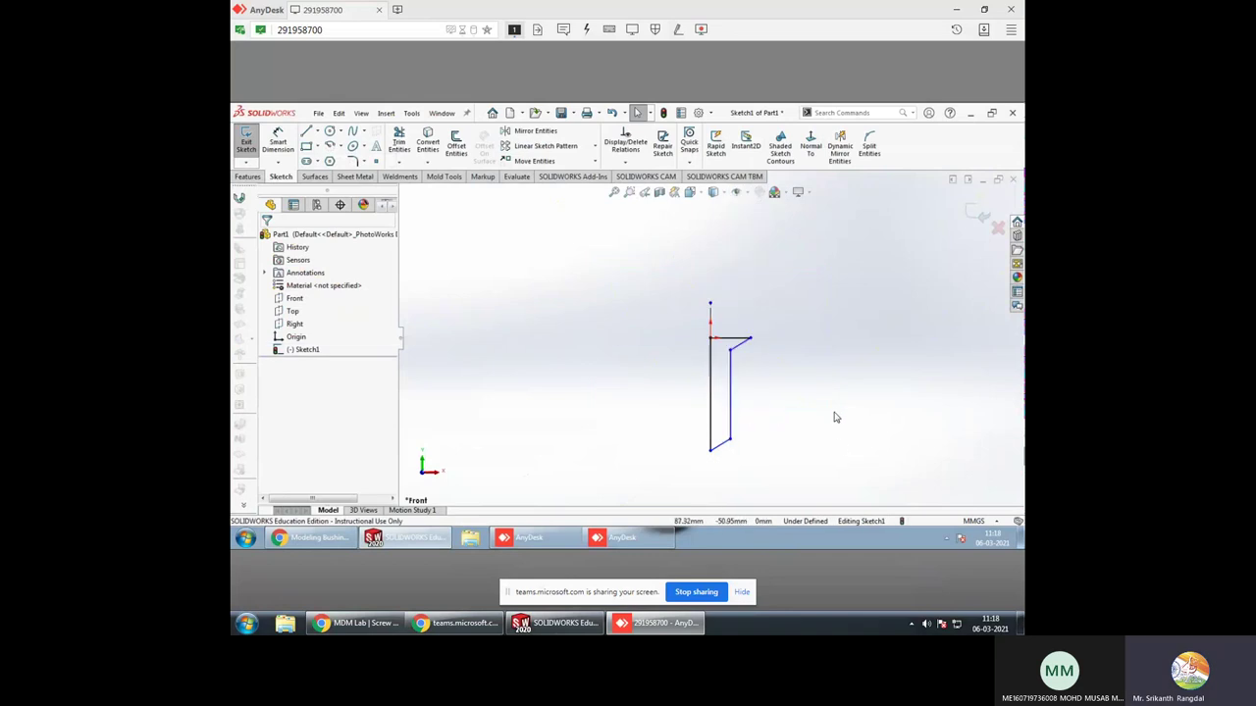
pyautogui.scroll(3, 793, 416)
pyautogui.scroll(-3, 677, 292)
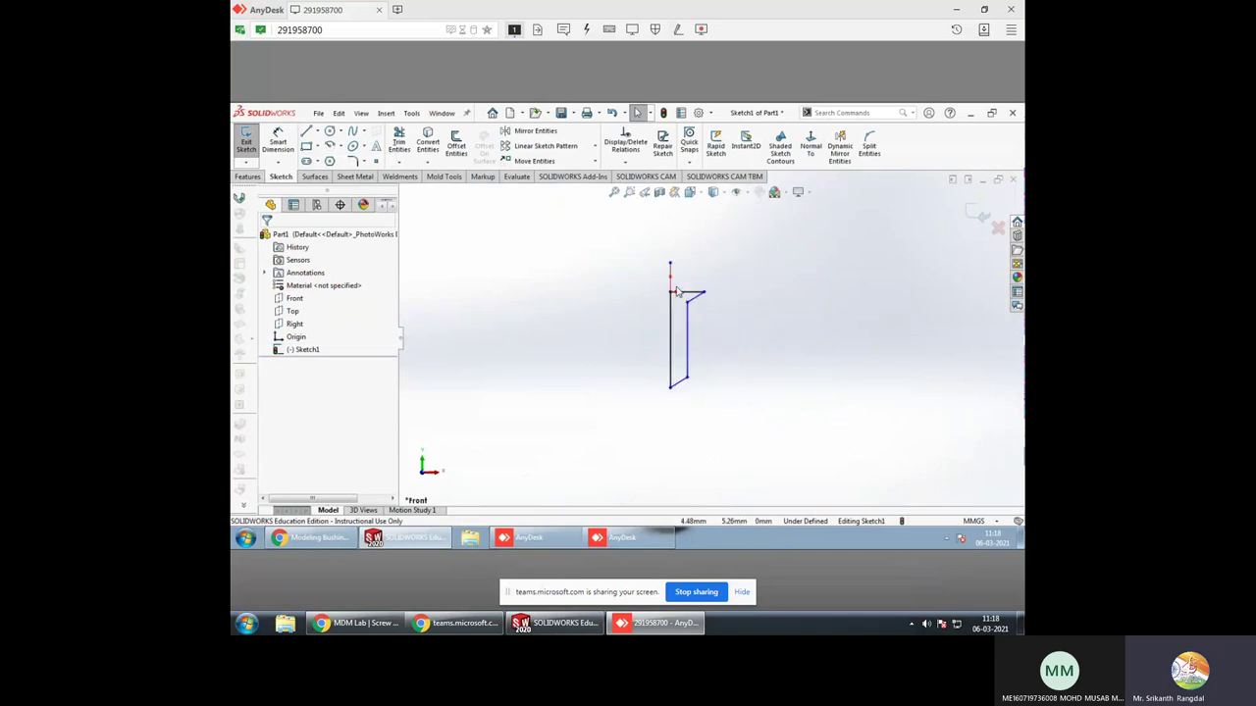
# Dimension the sketch's top horizontal line at 26 mm
pyautogui.click(278, 142)
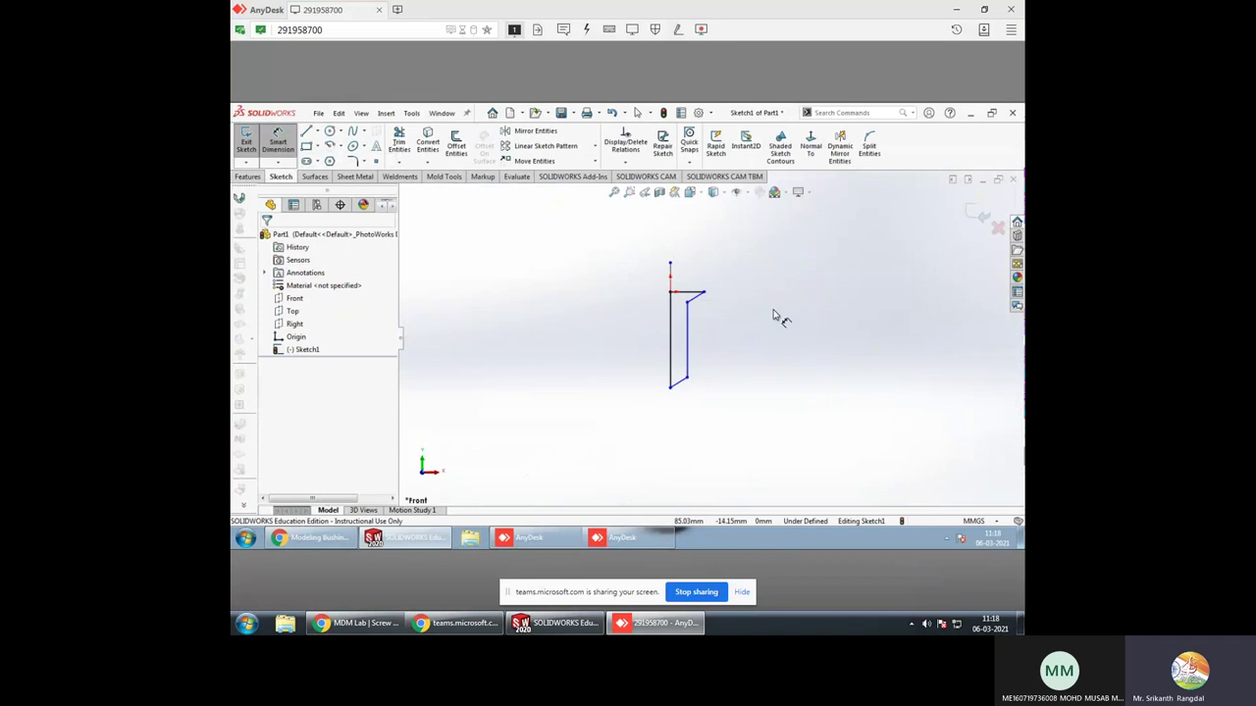
pyautogui.click(701, 293)
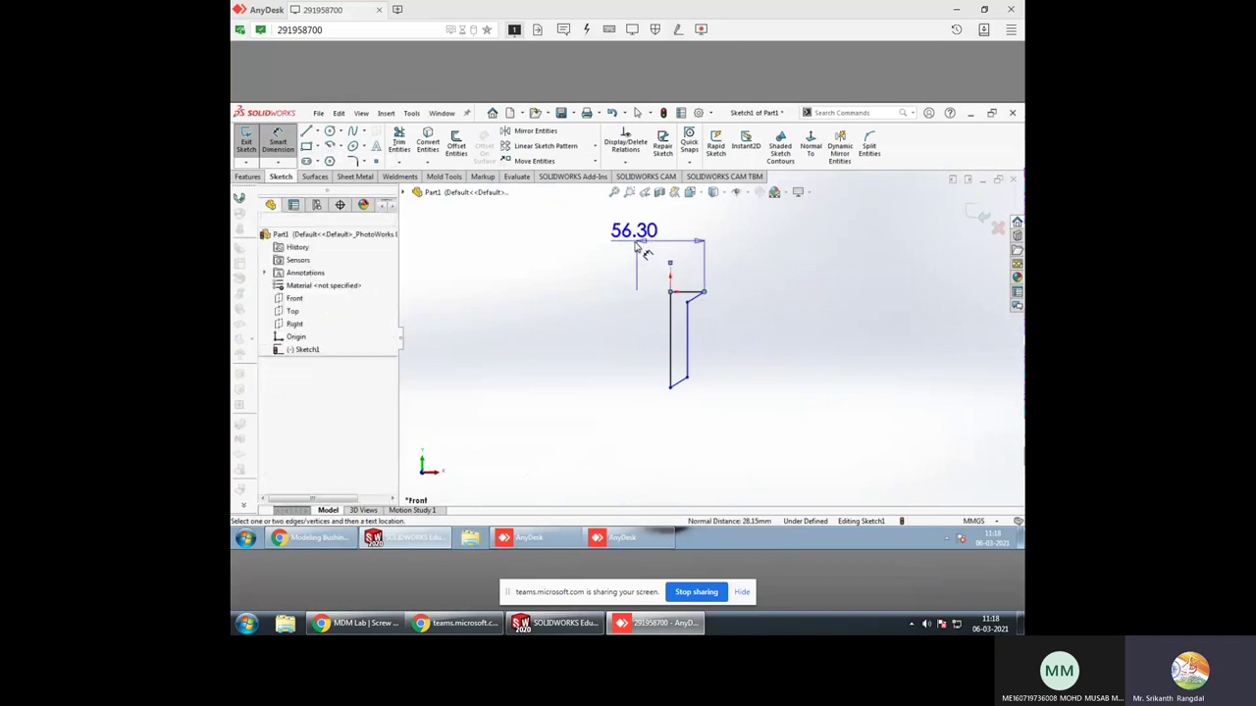
pyautogui.click(643, 251)
pyautogui.write('26')
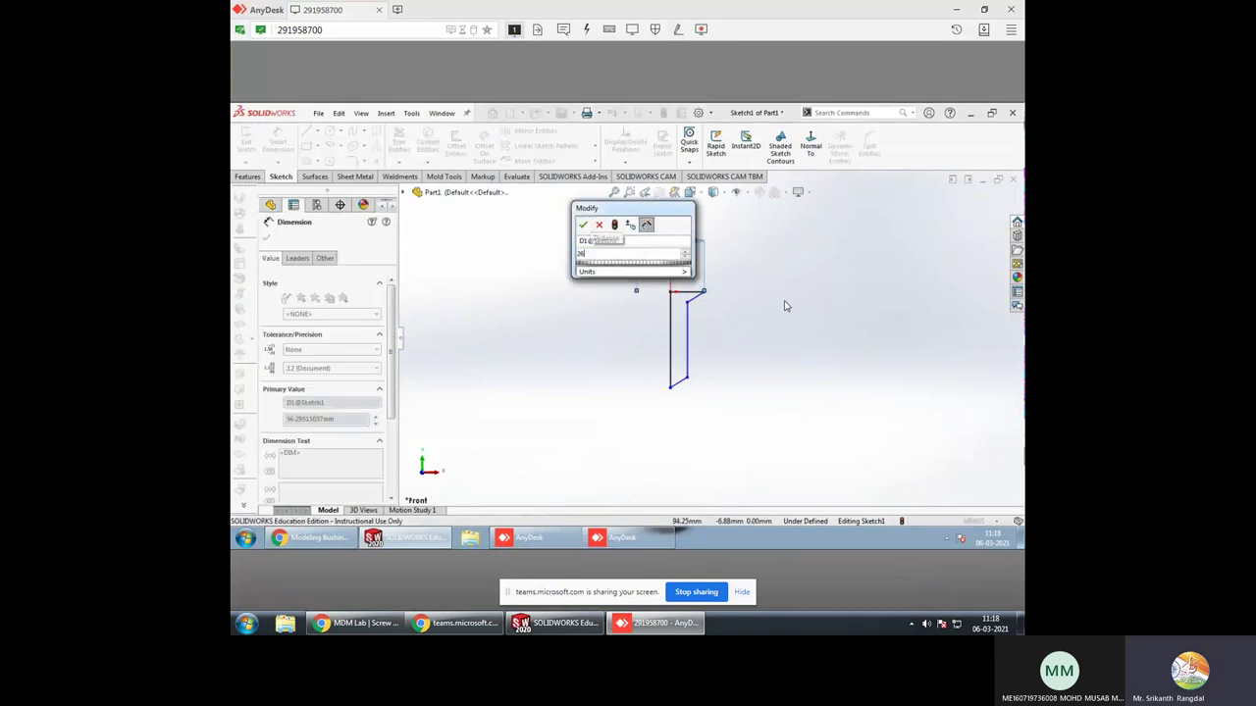
pyautogui.press('Return')
pyautogui.hotkey('alt', 'Tab')
pyautogui.hotkey('alt', 'Tab')
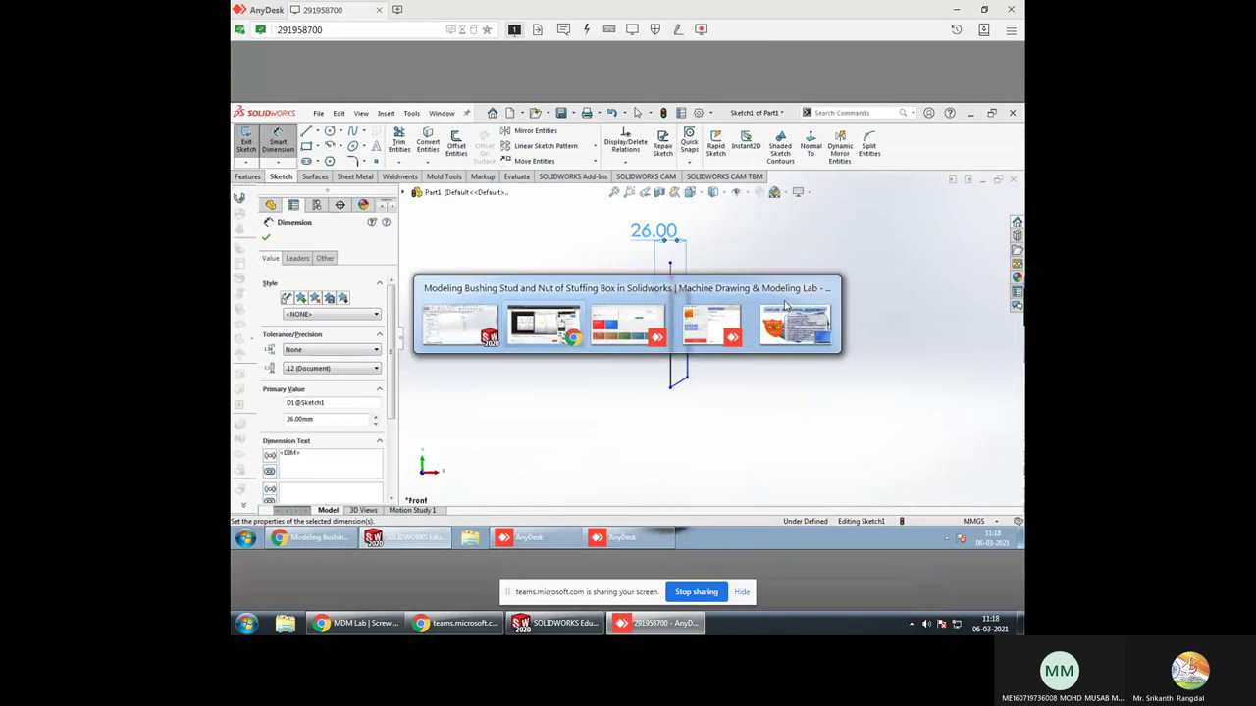
pyautogui.hotkey('alt', 'Tab')
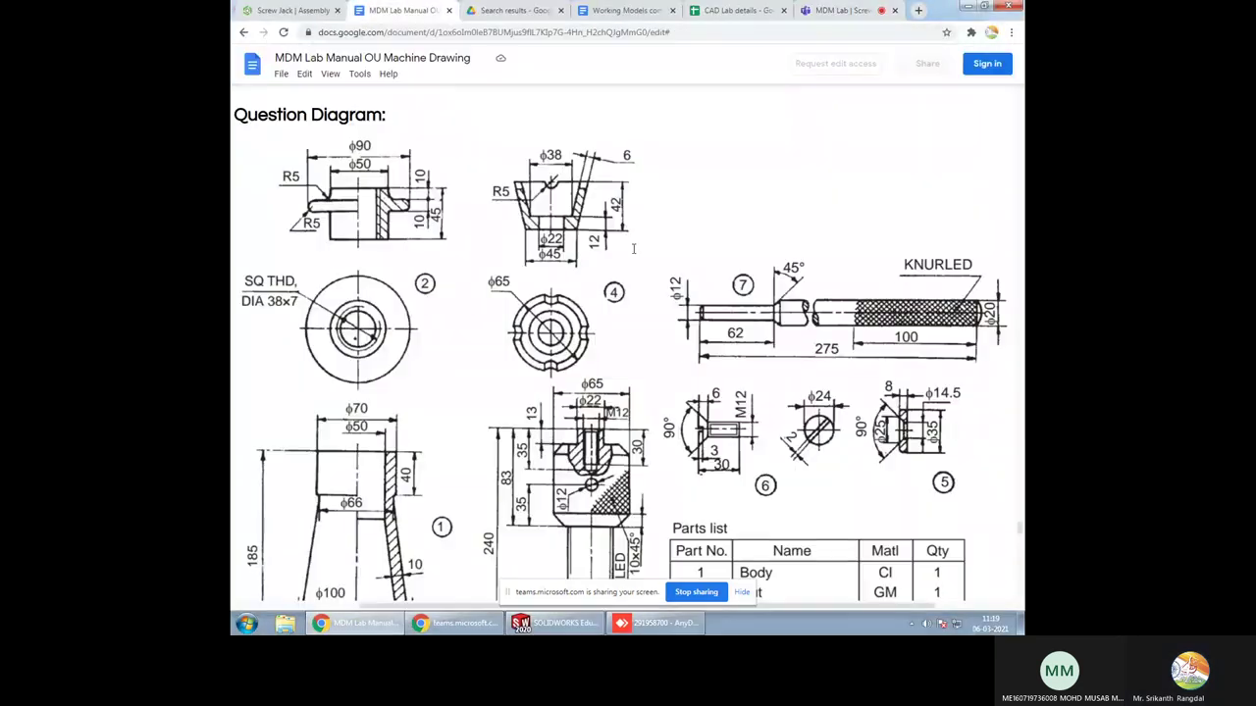
pyautogui.click(402, 10)
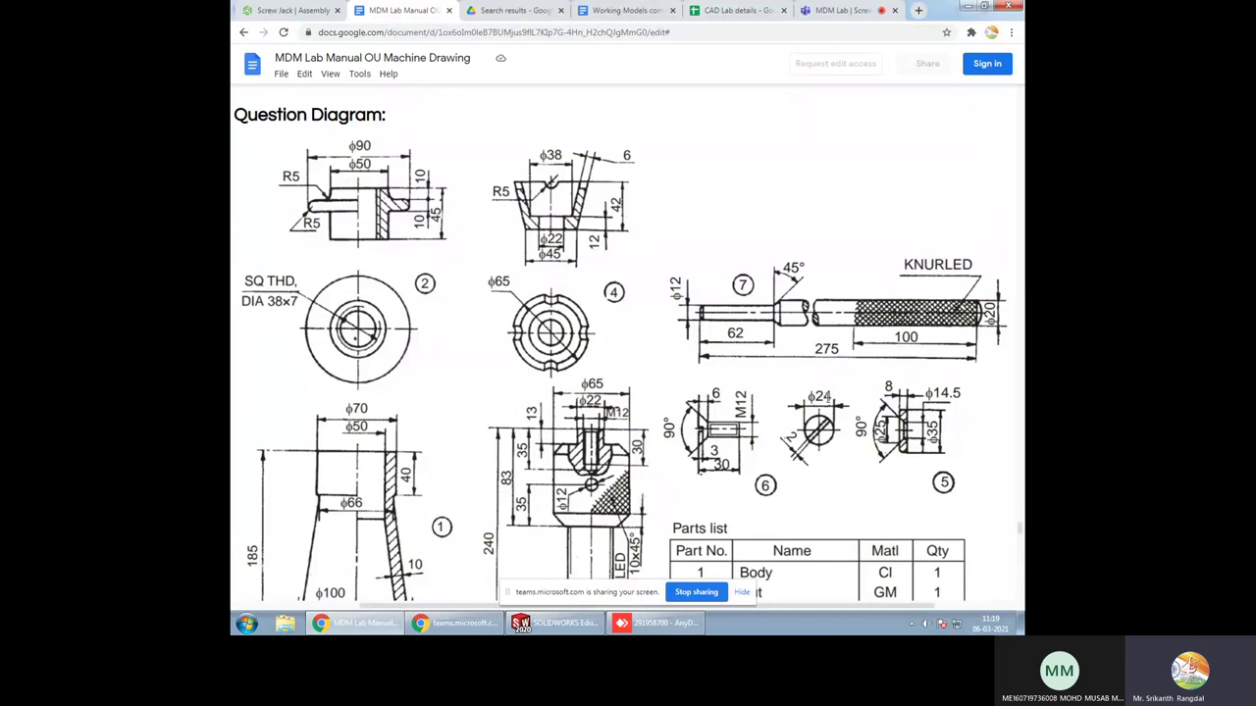
pyautogui.scroll(-1, 817, 401)
pyautogui.scroll(-1, 815, 353)
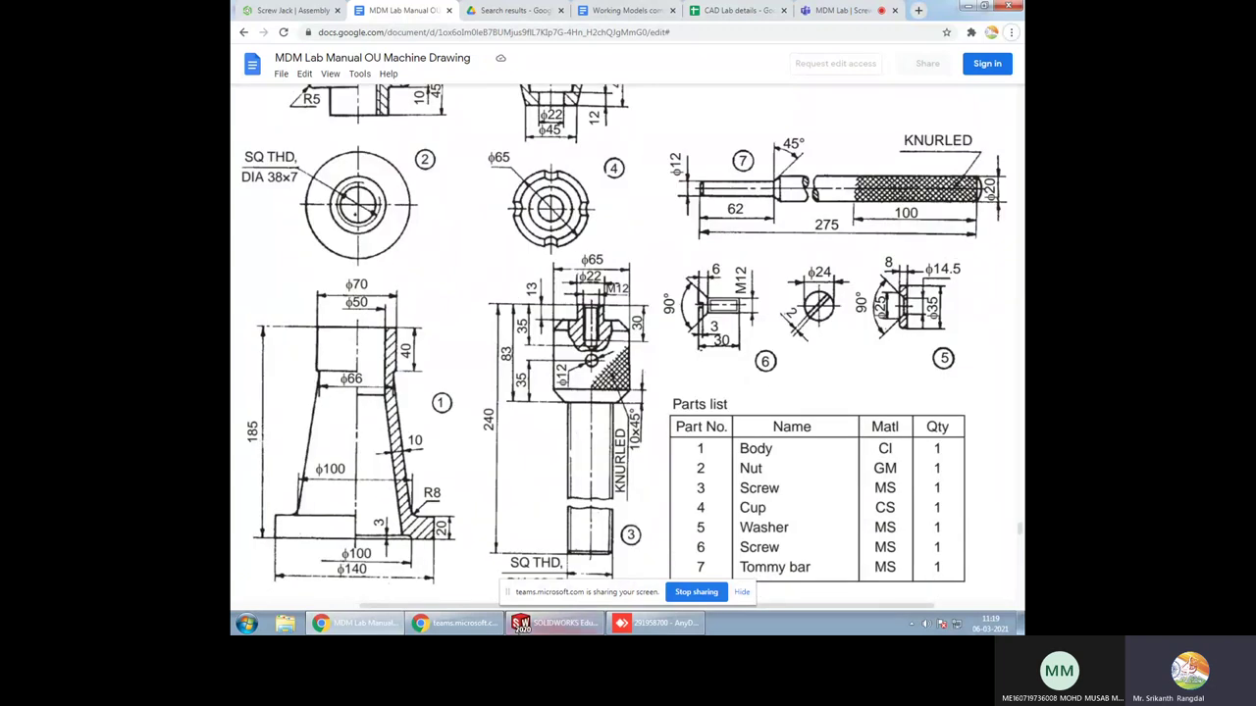
pyautogui.hotkey('alt', 'Tab')
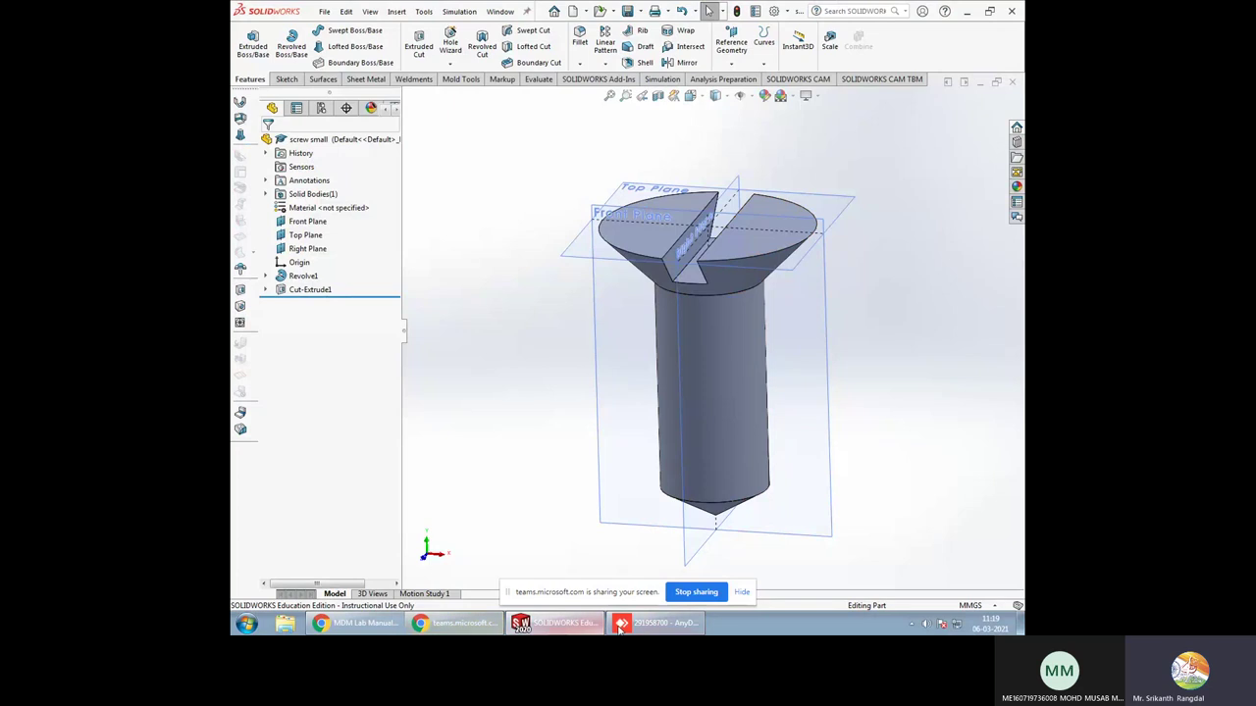
pyautogui.click(655, 623)
# Change the top width from 26 to 24 and add a 12 mm width dimension
pyautogui.doubleClick(663, 237)
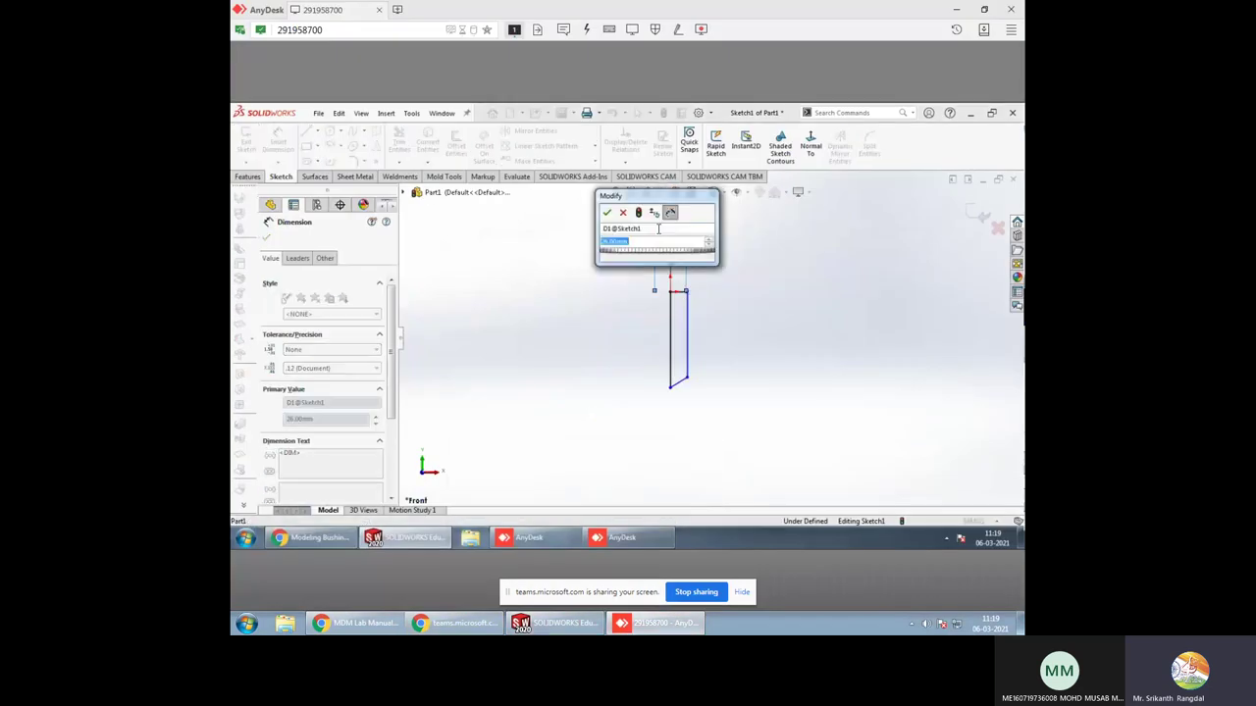
pyautogui.write('24')
pyautogui.press('Return')
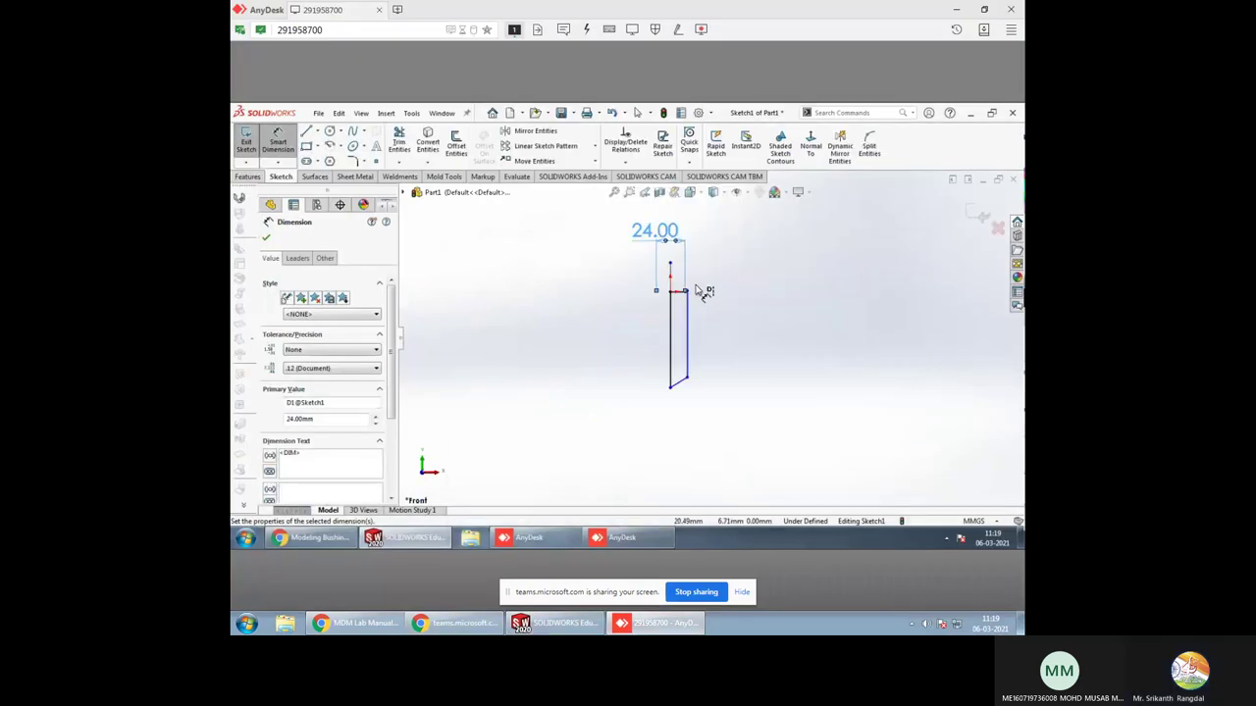
pyautogui.click(687, 329)
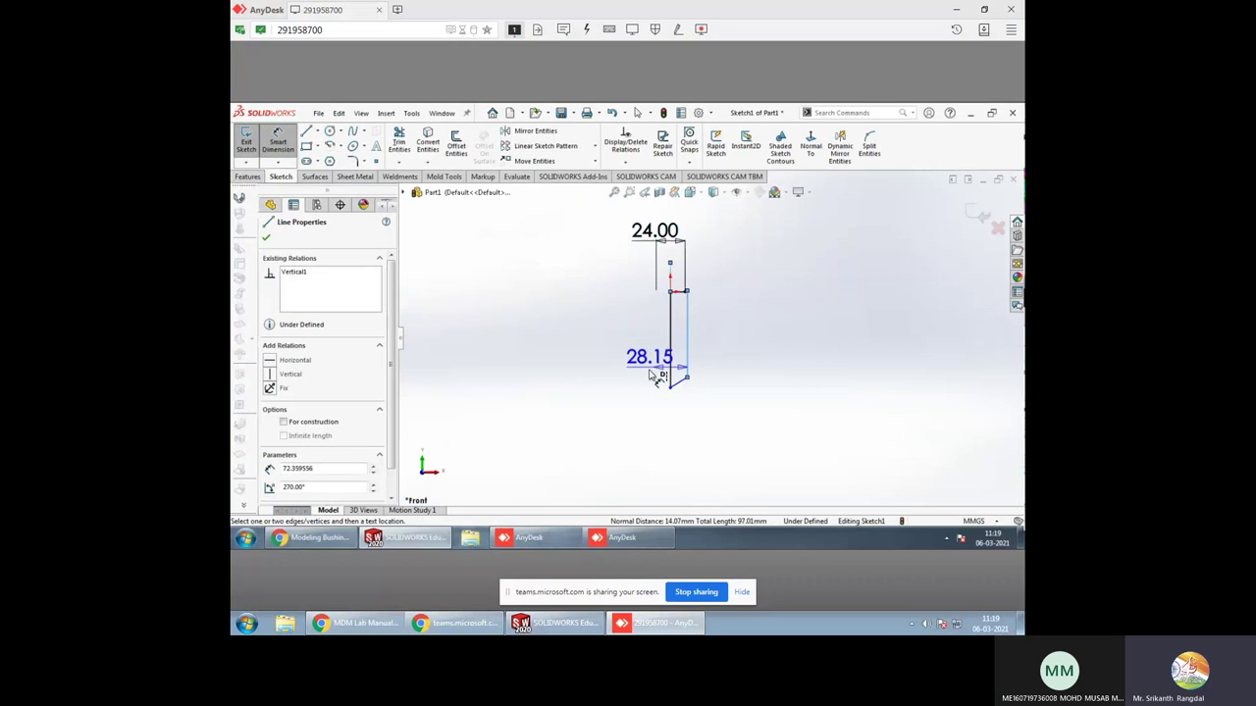
pyautogui.click(648, 402)
pyautogui.write('12')
pyautogui.press('Return')
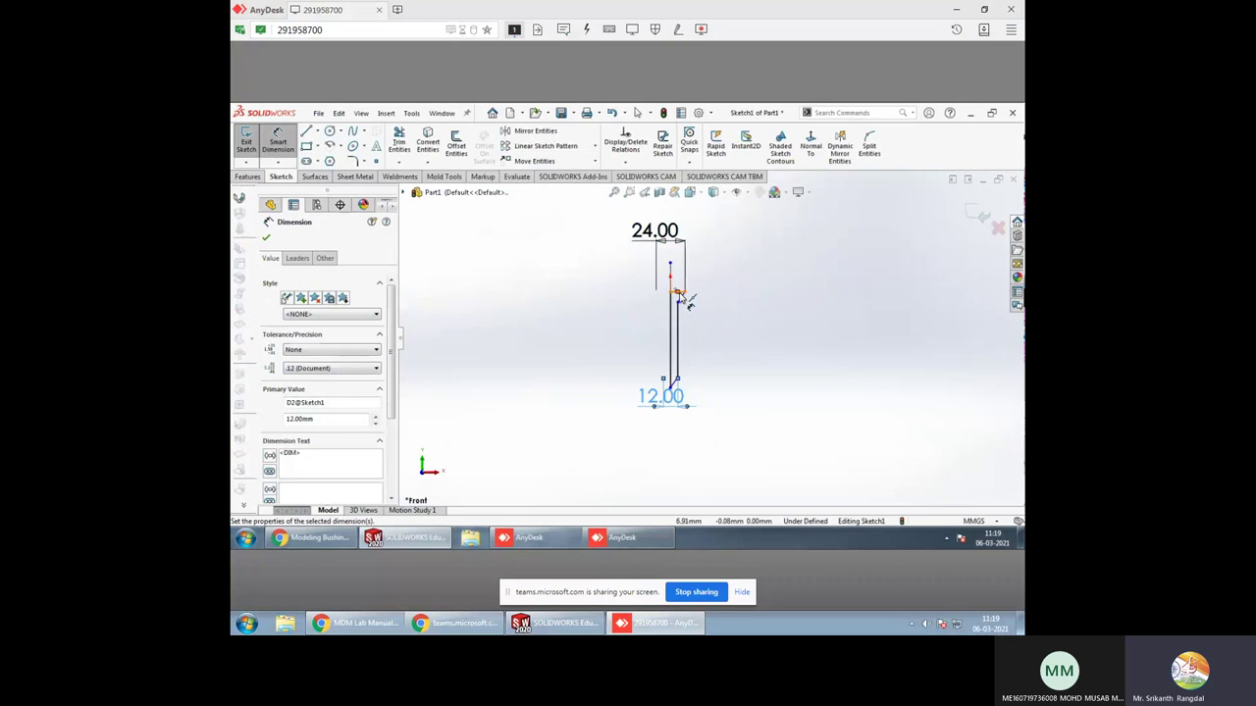
# Dimension the head height between the two edges at 6 mm
pyautogui.scroll(-2, 684, 297)
pyautogui.scroll(-2, 703, 319)
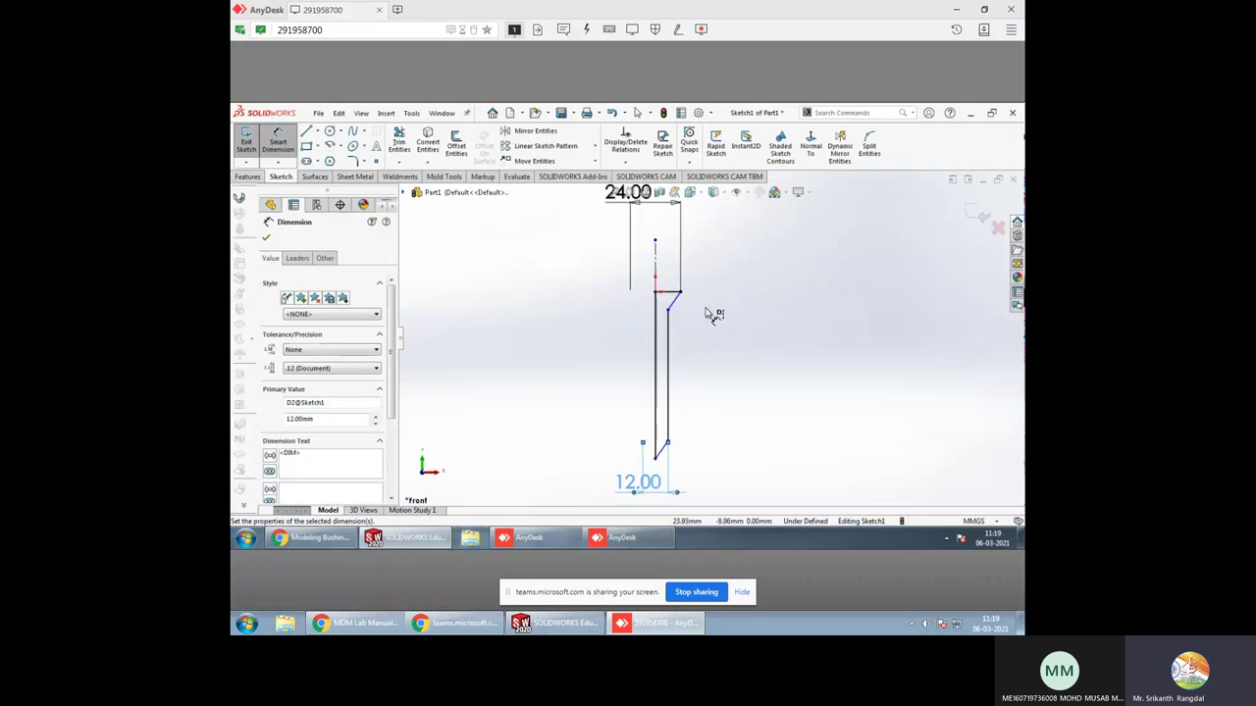
pyautogui.scroll(-2, 706, 312)
pyautogui.click(663, 299)
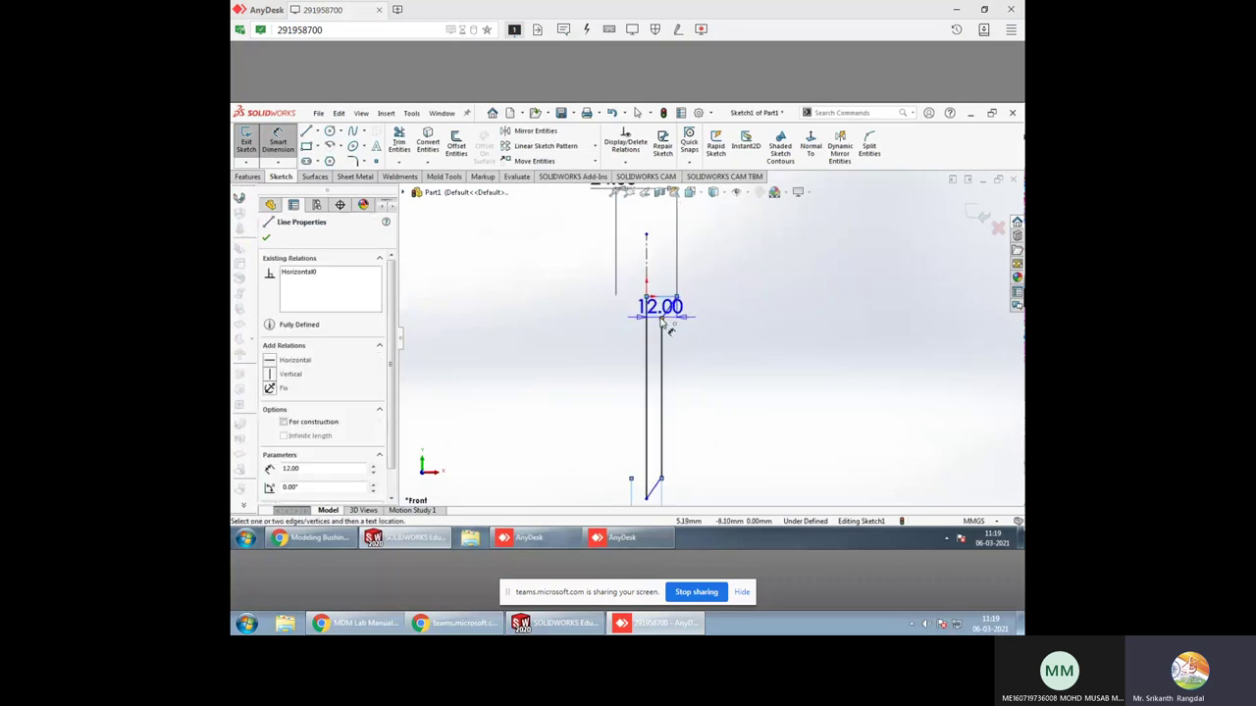
pyautogui.click(664, 327)
pyautogui.click(725, 307)
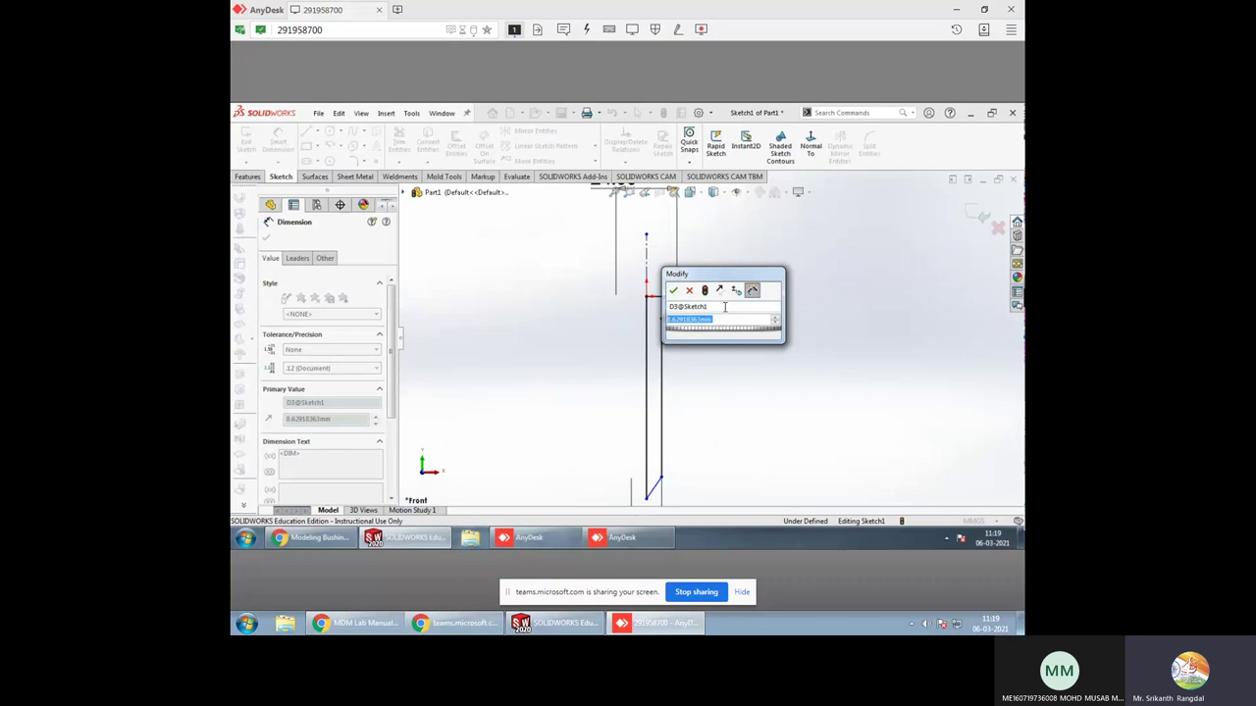
pyautogui.write('6')
pyautogui.press('Return')
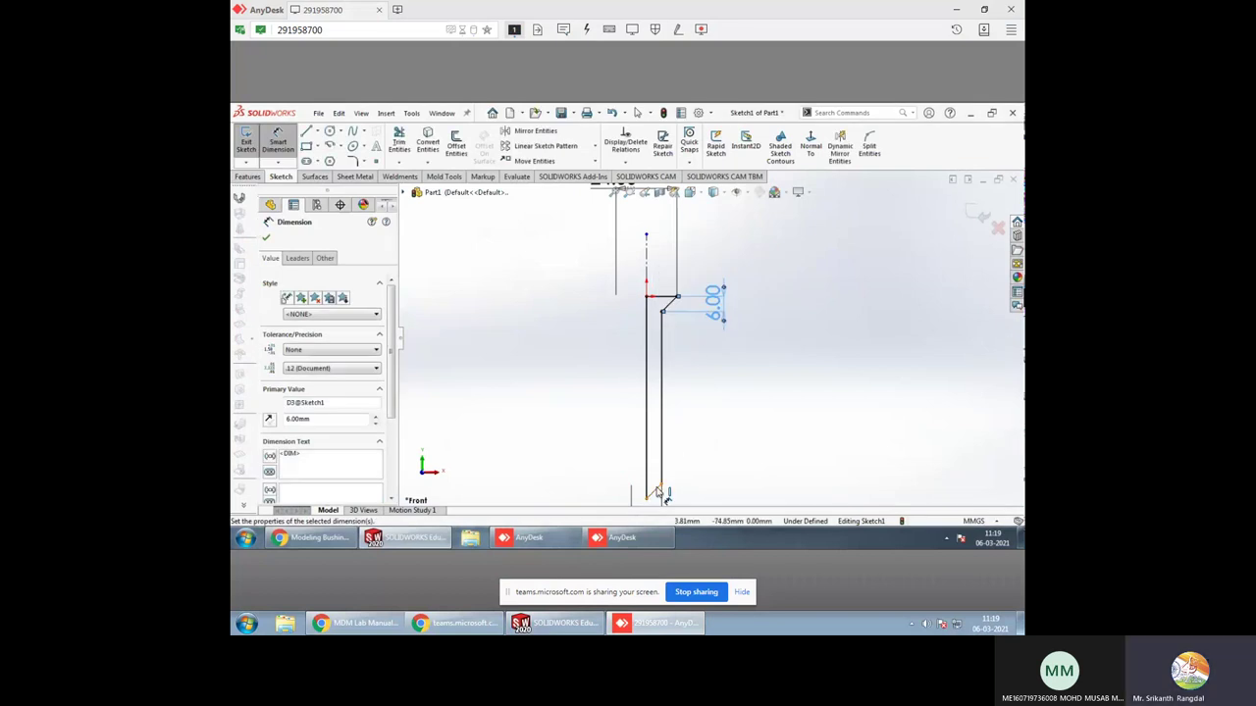
# Add a trial 45° driven angle dimension at the bottom, then delete it
pyautogui.click(647, 462)
pyautogui.click(655, 488)
pyautogui.click(693, 438)
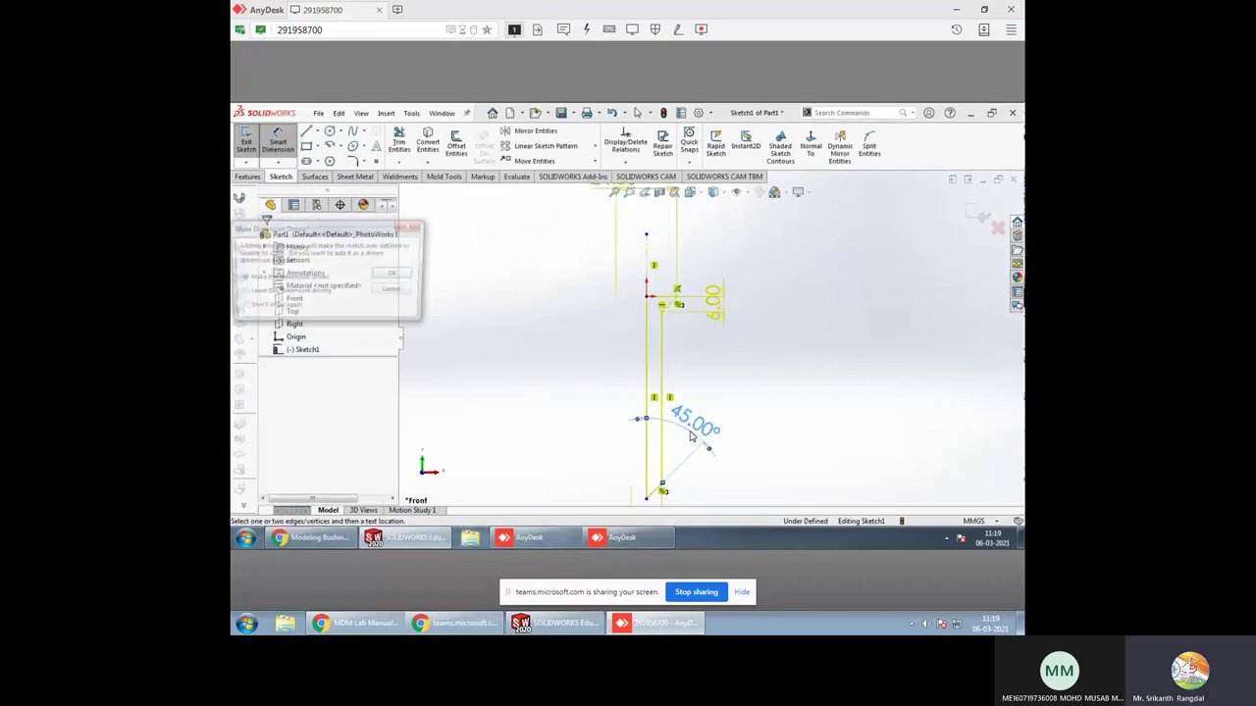
pyautogui.press('Return')
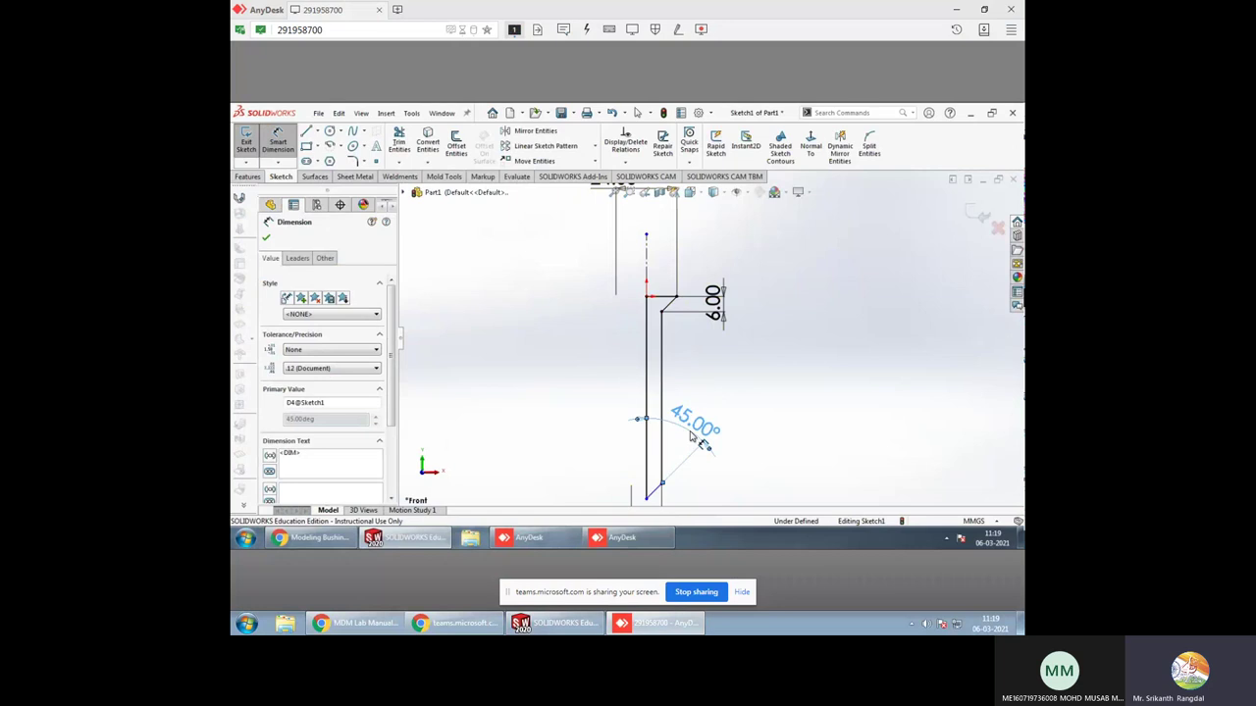
pyautogui.doubleClick(698, 427)
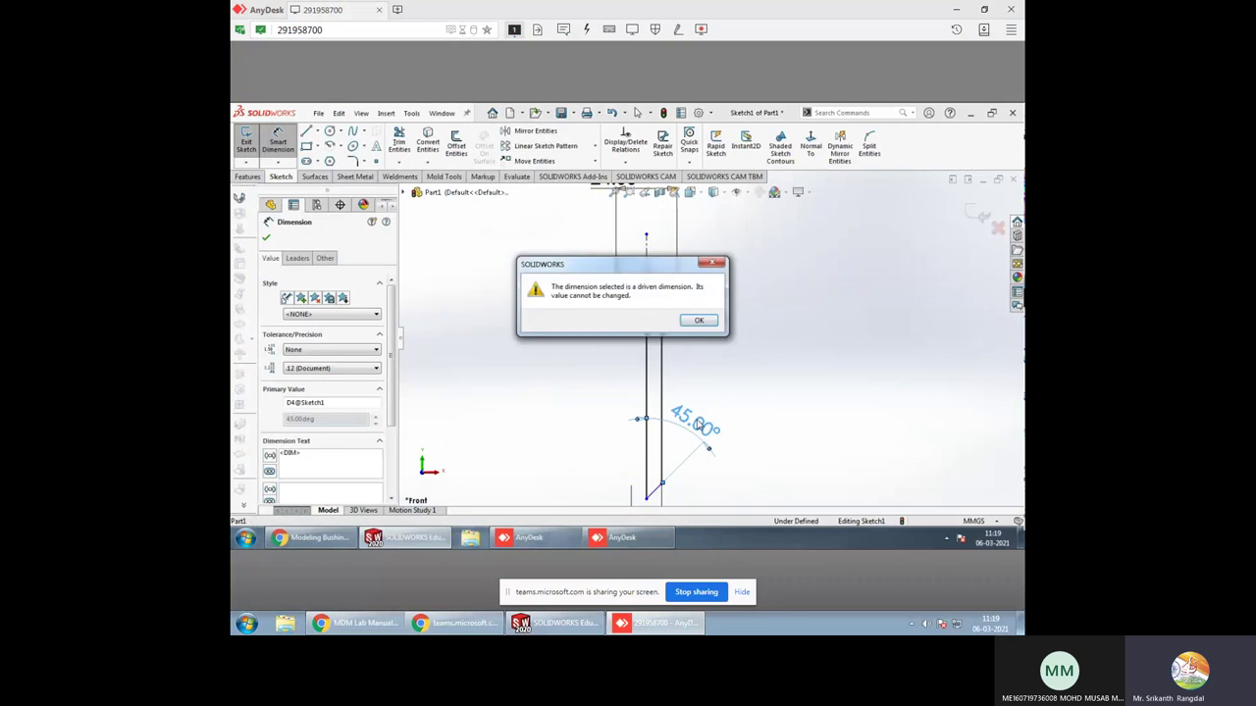
pyautogui.click(702, 323)
pyautogui.click(696, 462)
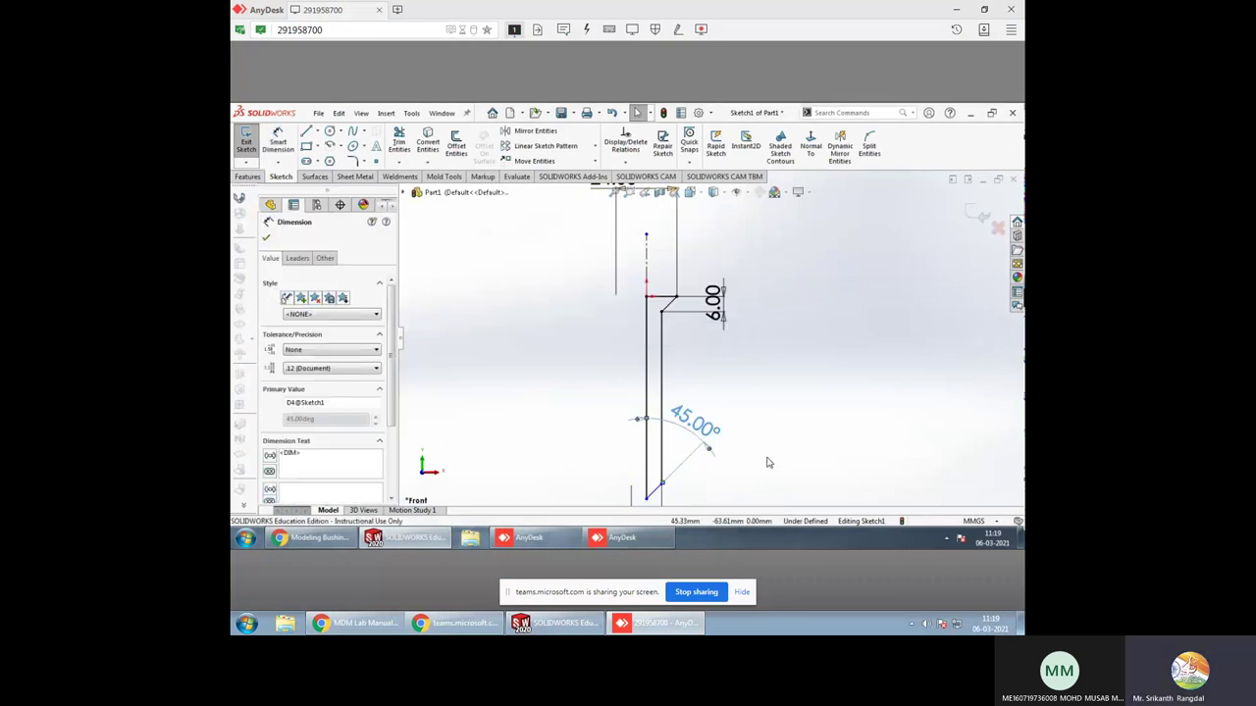
pyautogui.press('Delete')
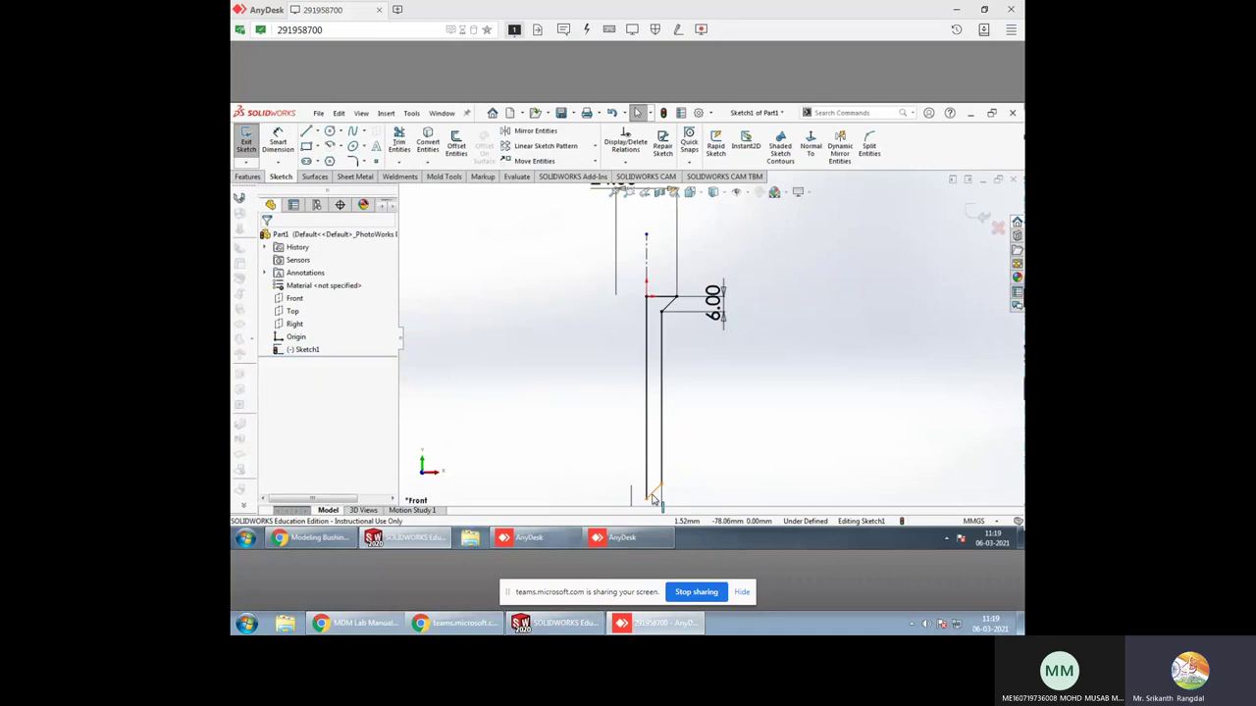
pyautogui.click(653, 498)
pyautogui.press('Escape')
# Extend the right line to the bottom and draw a short diagonal chamfer line there
pyautogui.scroll(-2, 667, 429)
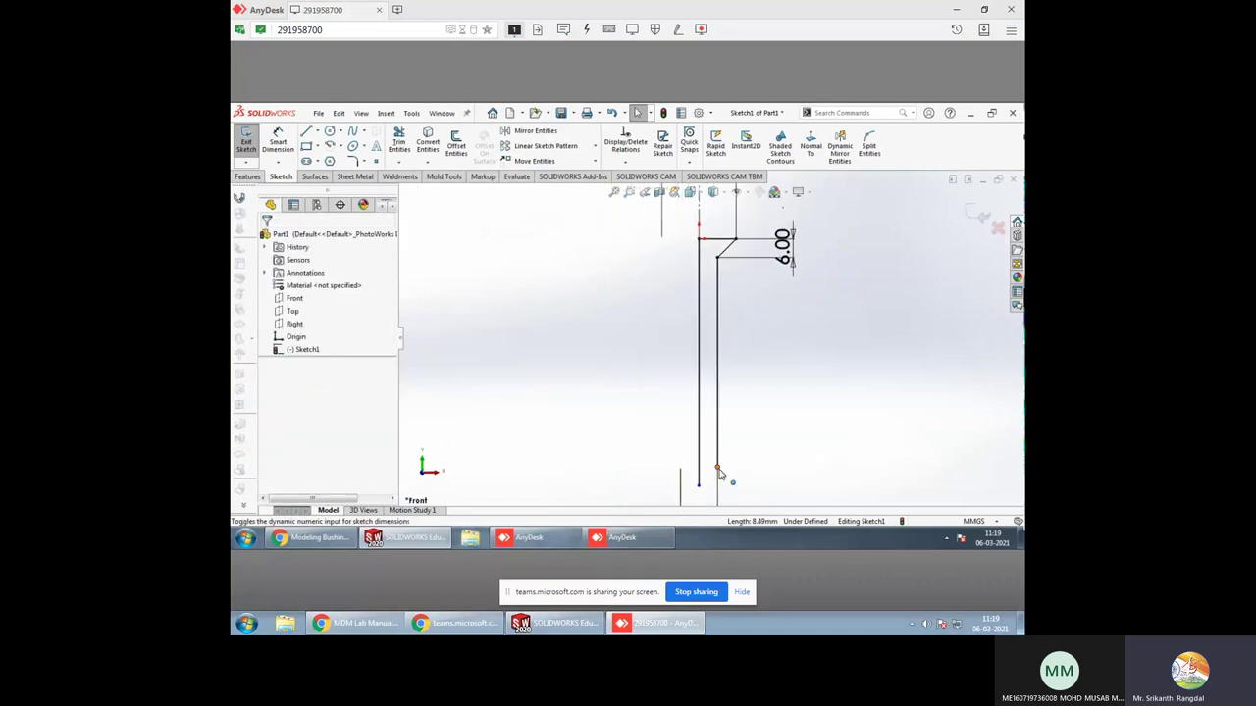
pyautogui.moveTo(718, 470); pyautogui.dragTo(716, 488)
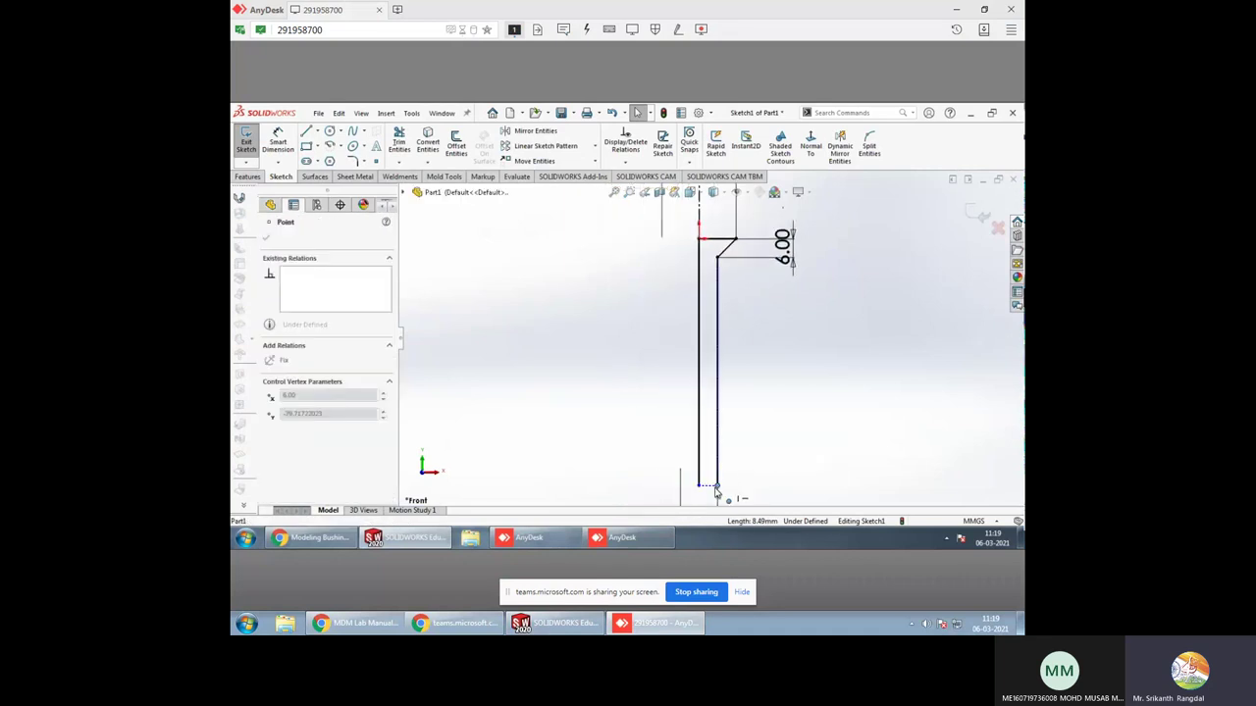
pyautogui.click(912, 463)
pyautogui.press('l')
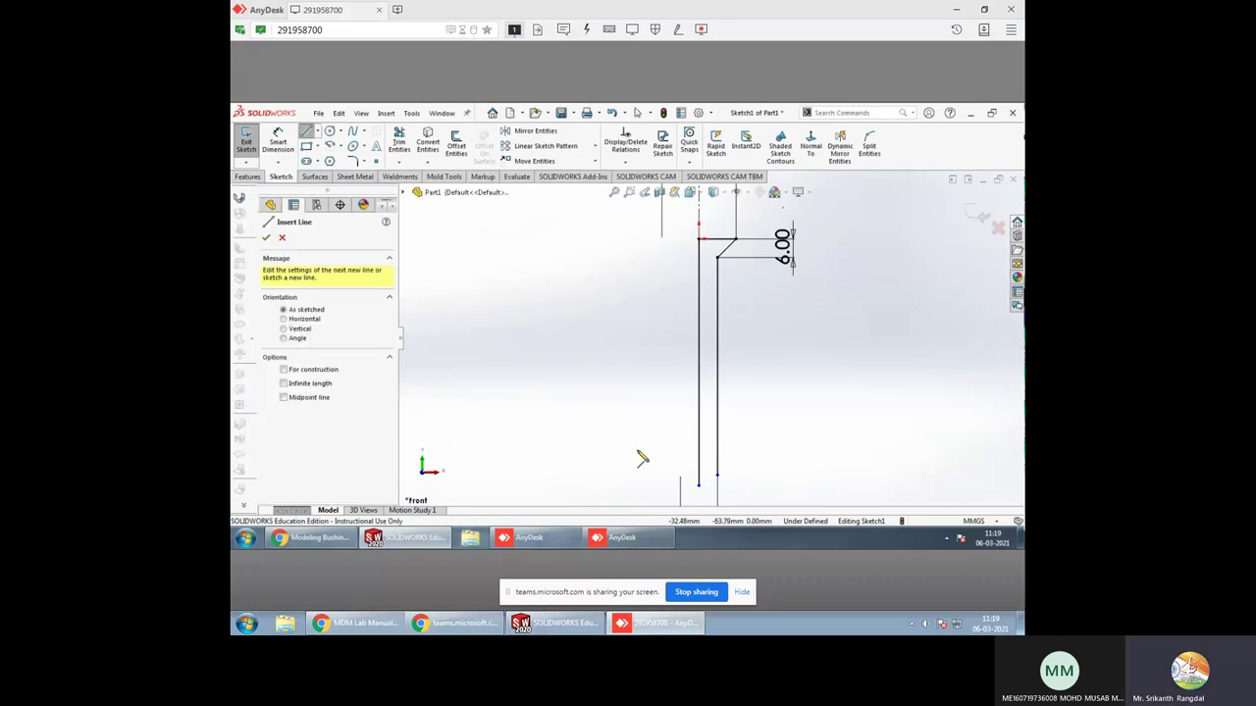
pyautogui.moveTo(699, 485); pyautogui.dragTo(718, 475)
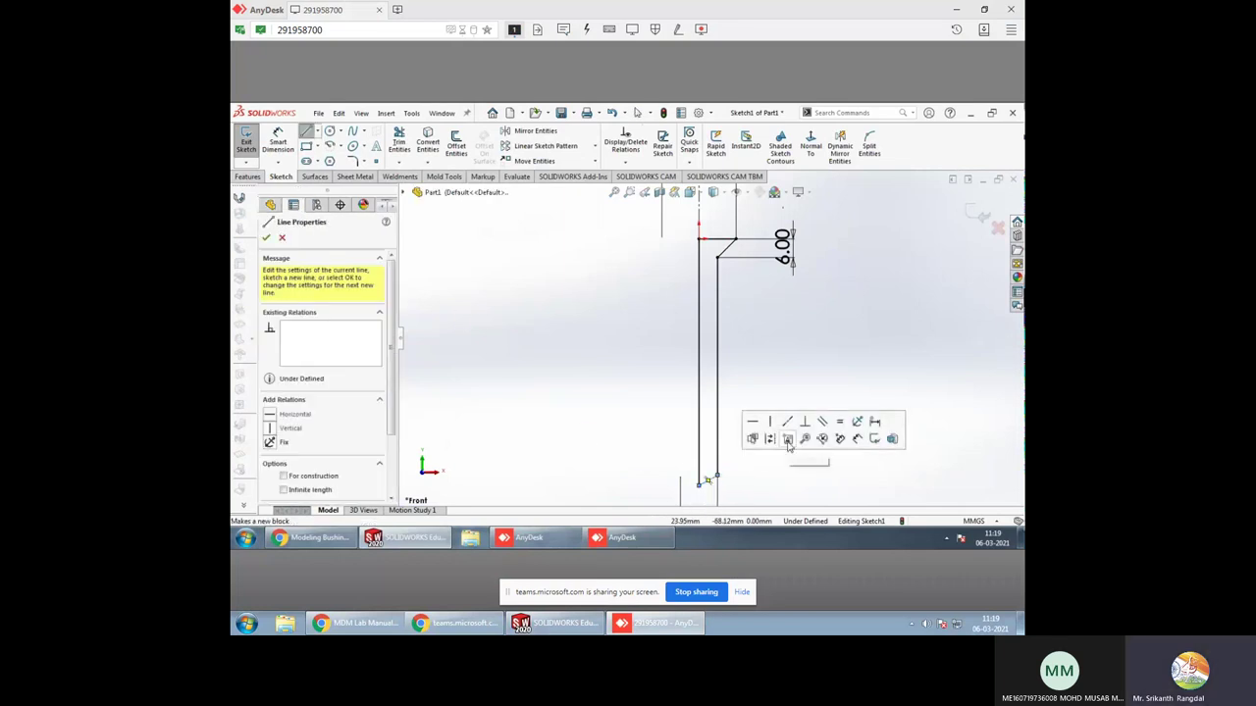
pyautogui.press('Escape')
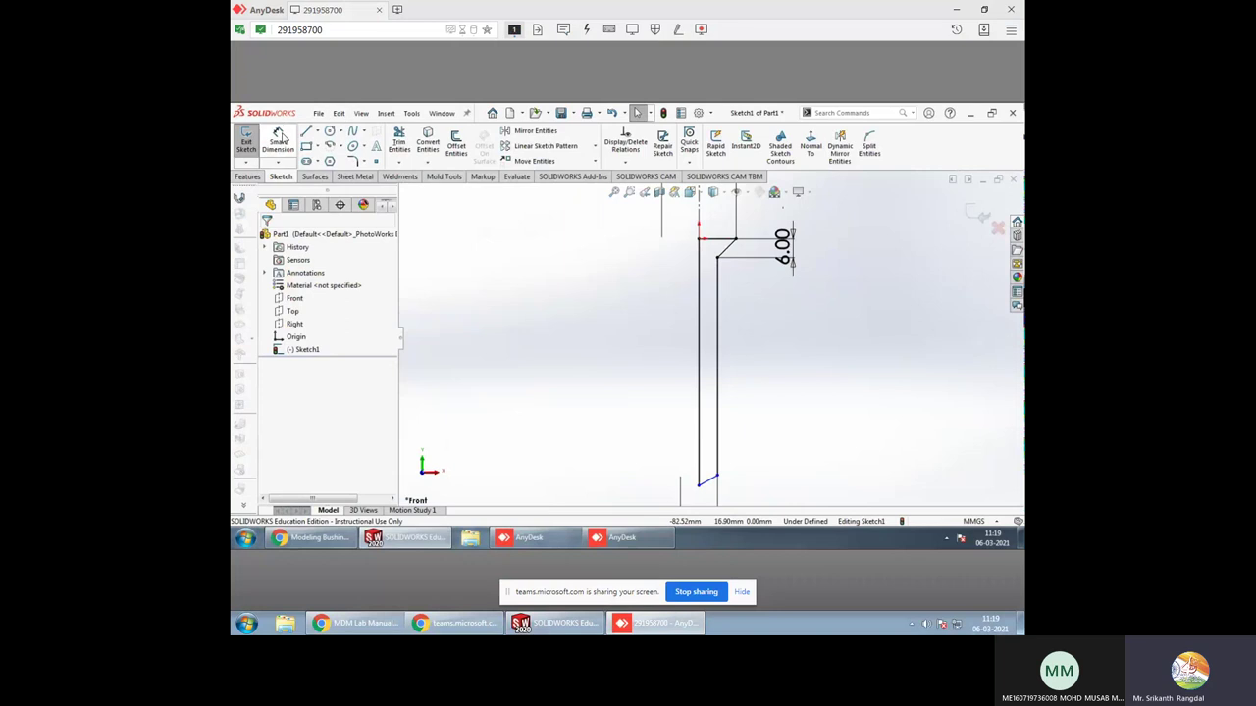
# Dimension the chamfer angle at 60°, the bottom width 12.00 and the height 30.00
pyautogui.click(279, 139)
pyautogui.click(699, 476)
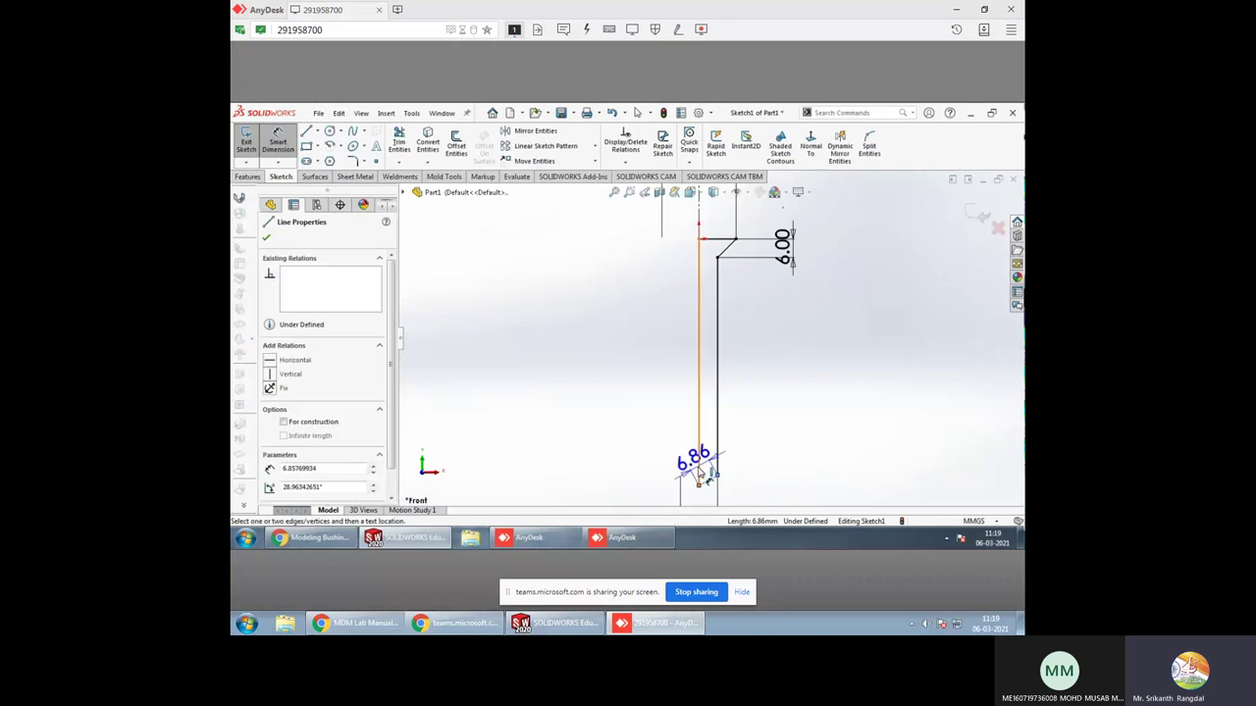
pyautogui.click(710, 479)
pyautogui.click(769, 428)
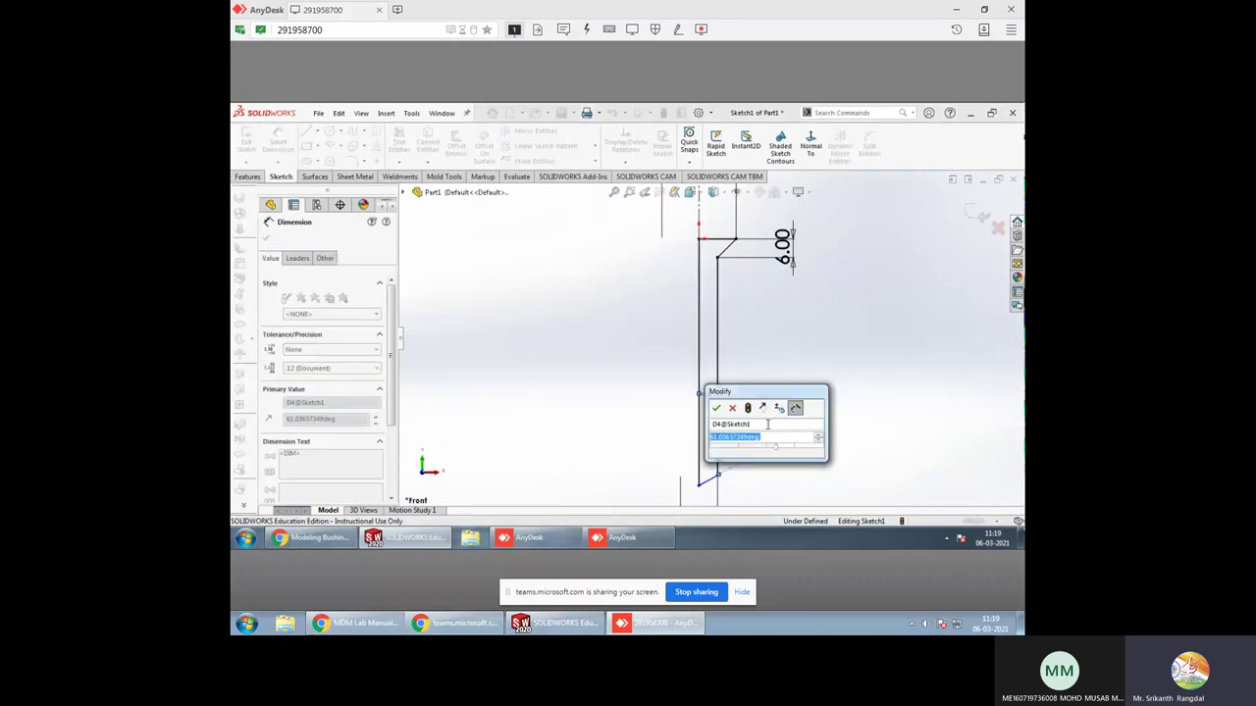
pyautogui.write('60')
pyautogui.press('Return')
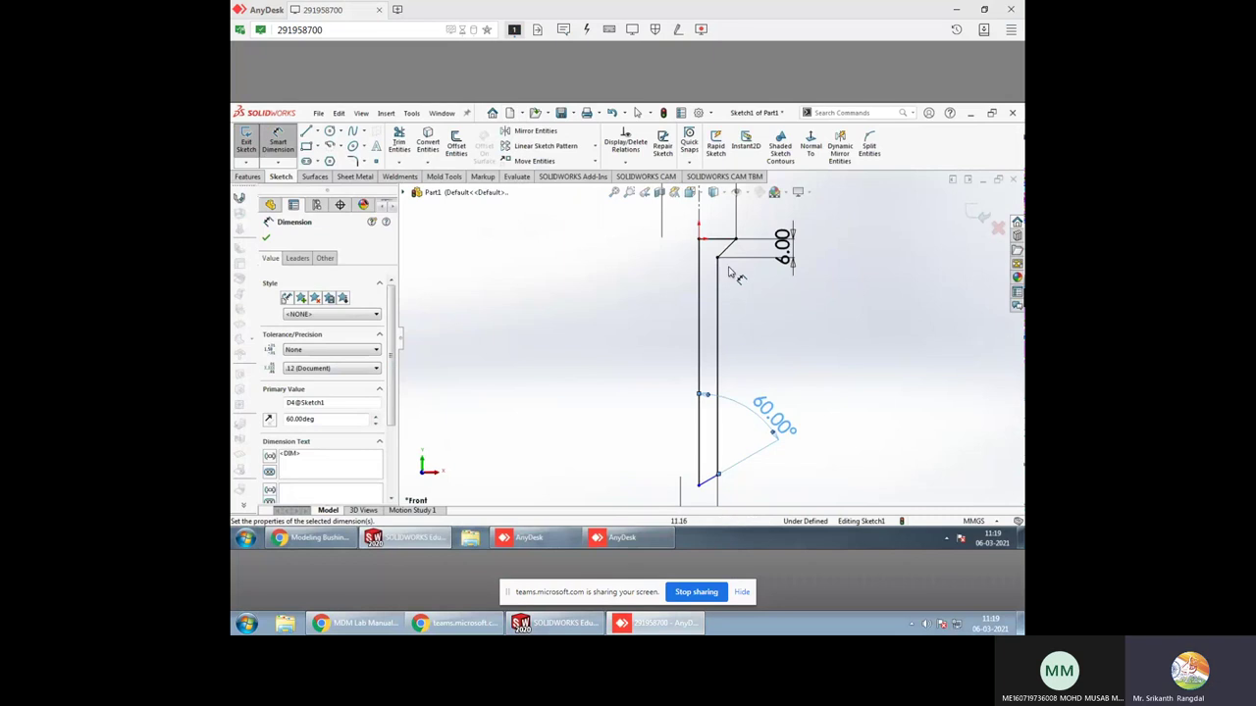
pyautogui.click(721, 240)
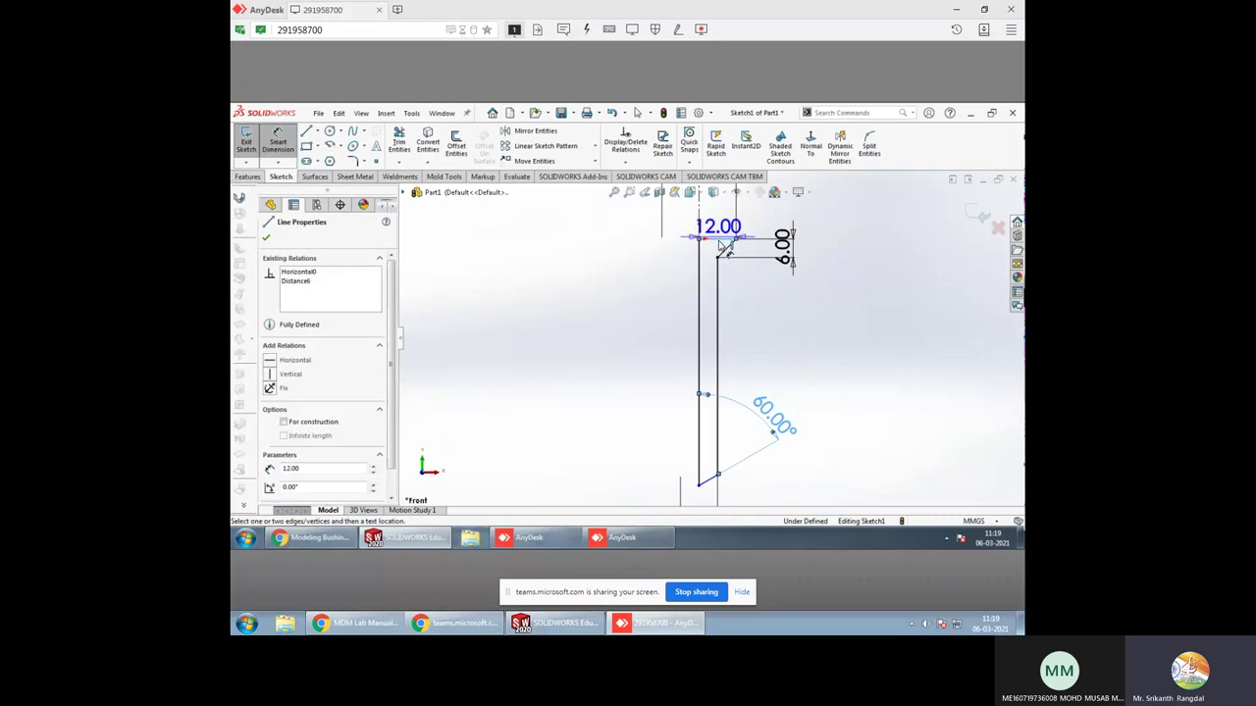
pyautogui.click(721, 478)
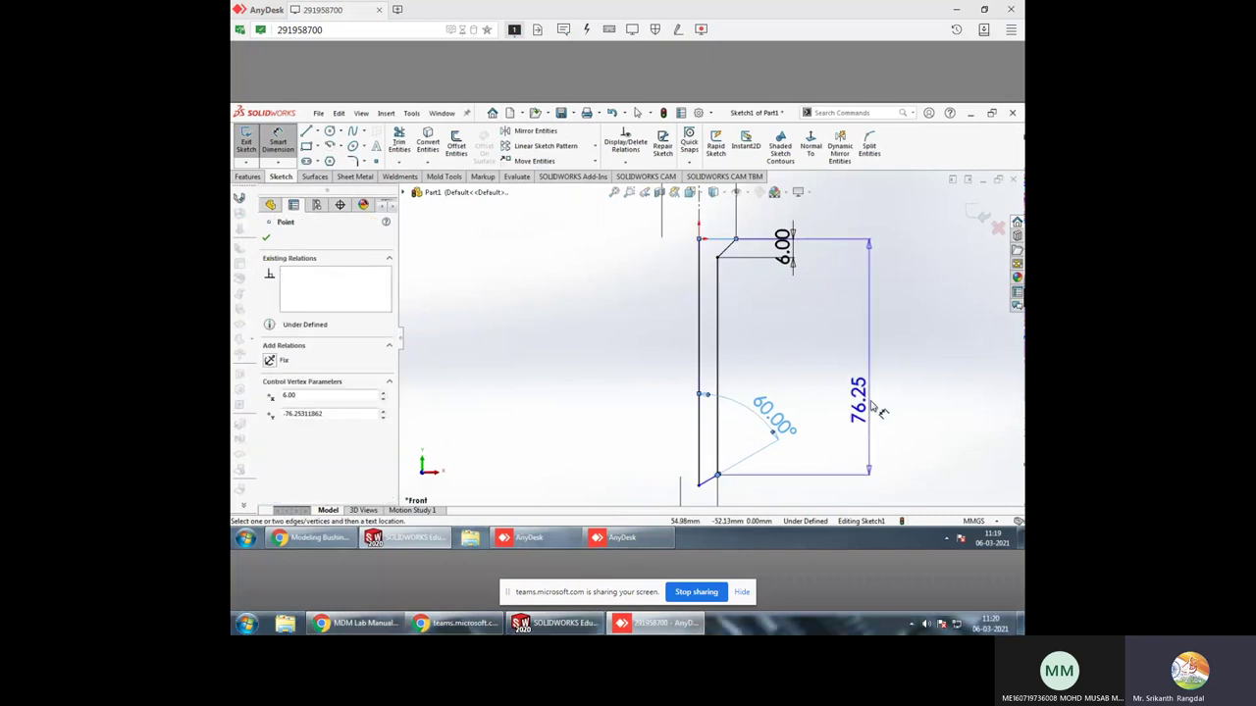
pyautogui.click(868, 378)
pyautogui.write('30')
pyautogui.press('Return')
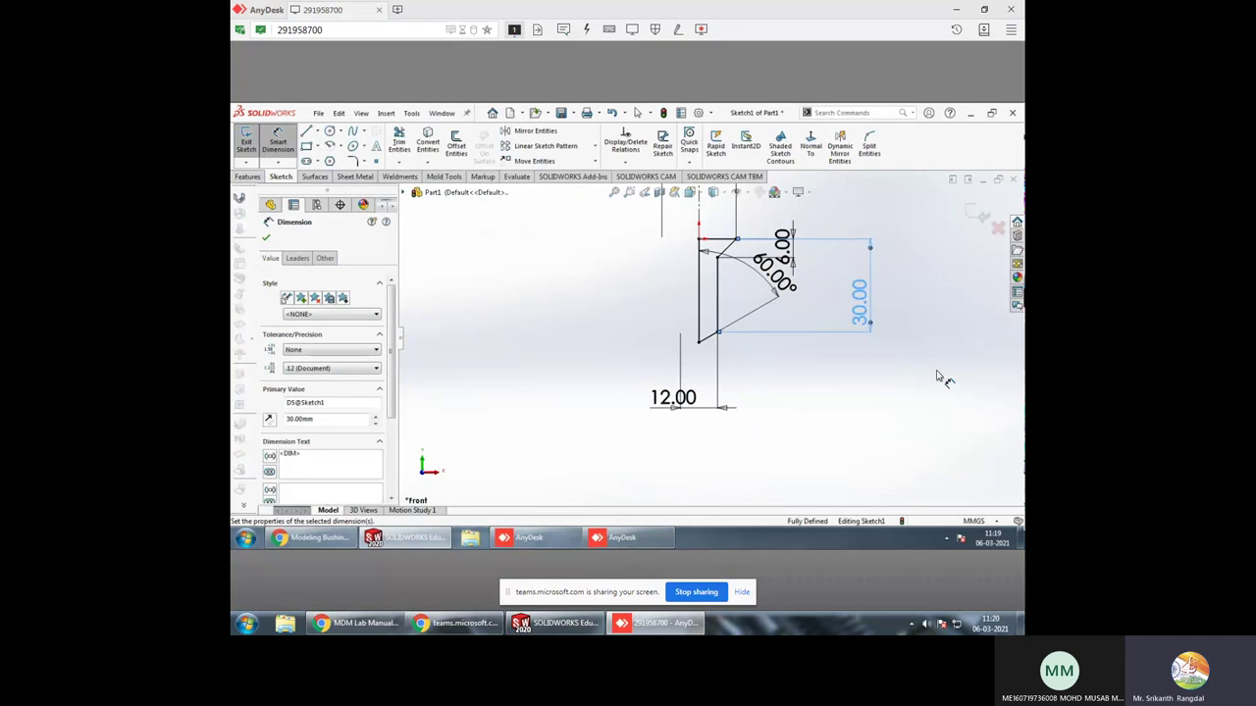
pyautogui.scroll(-3, 888, 231)
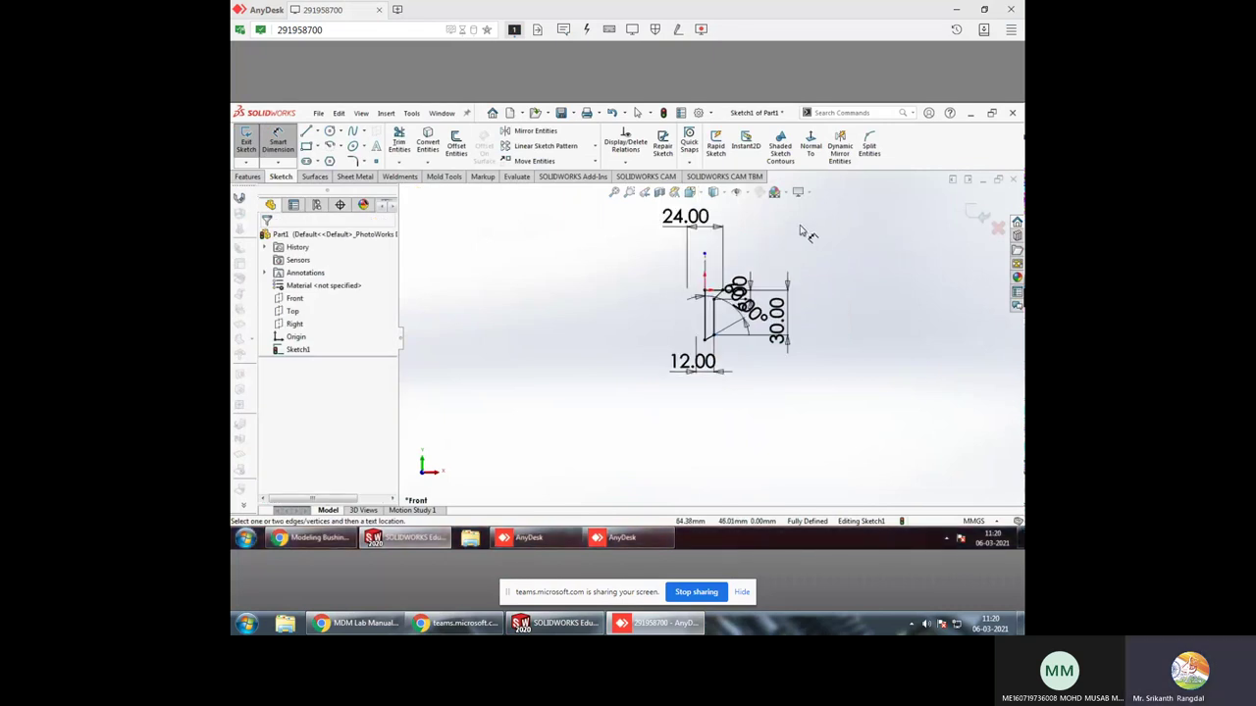
pyautogui.scroll(2, 799, 230)
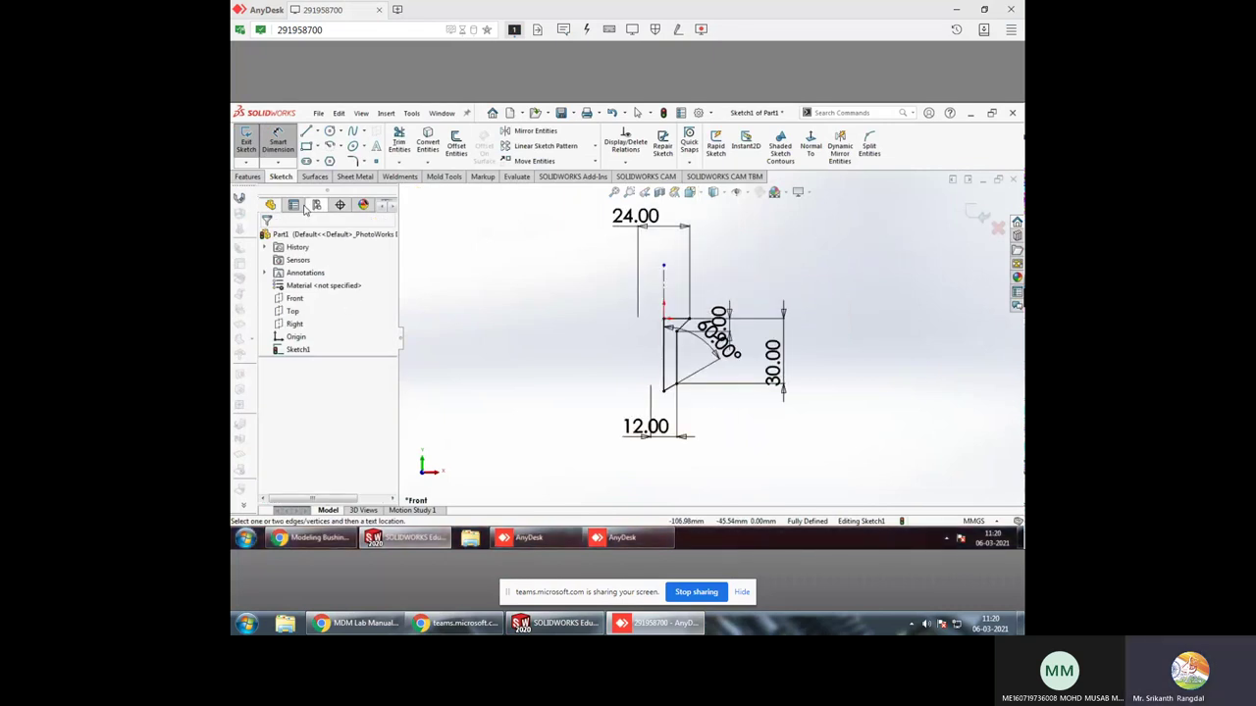
# Revolve Sketch1 a full 360° about its centerline to create Revolve1
pyautogui.click(248, 177)
pyautogui.click(287, 145)
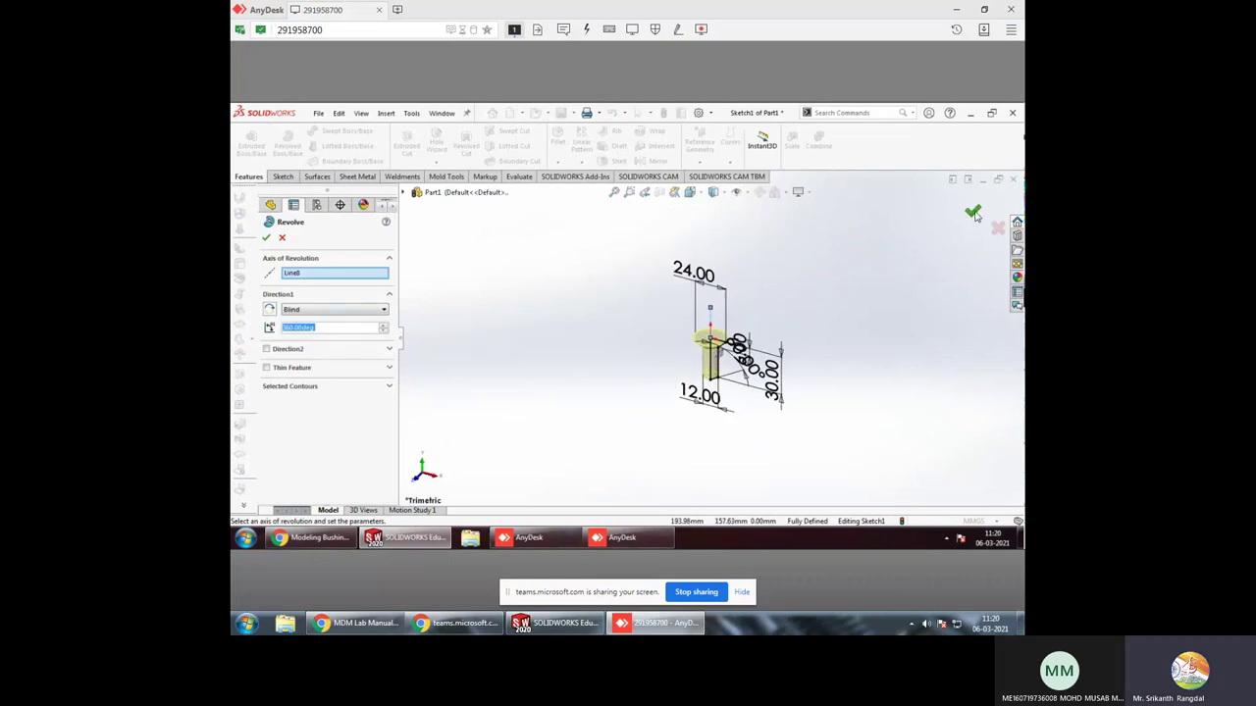
pyautogui.click(973, 213)
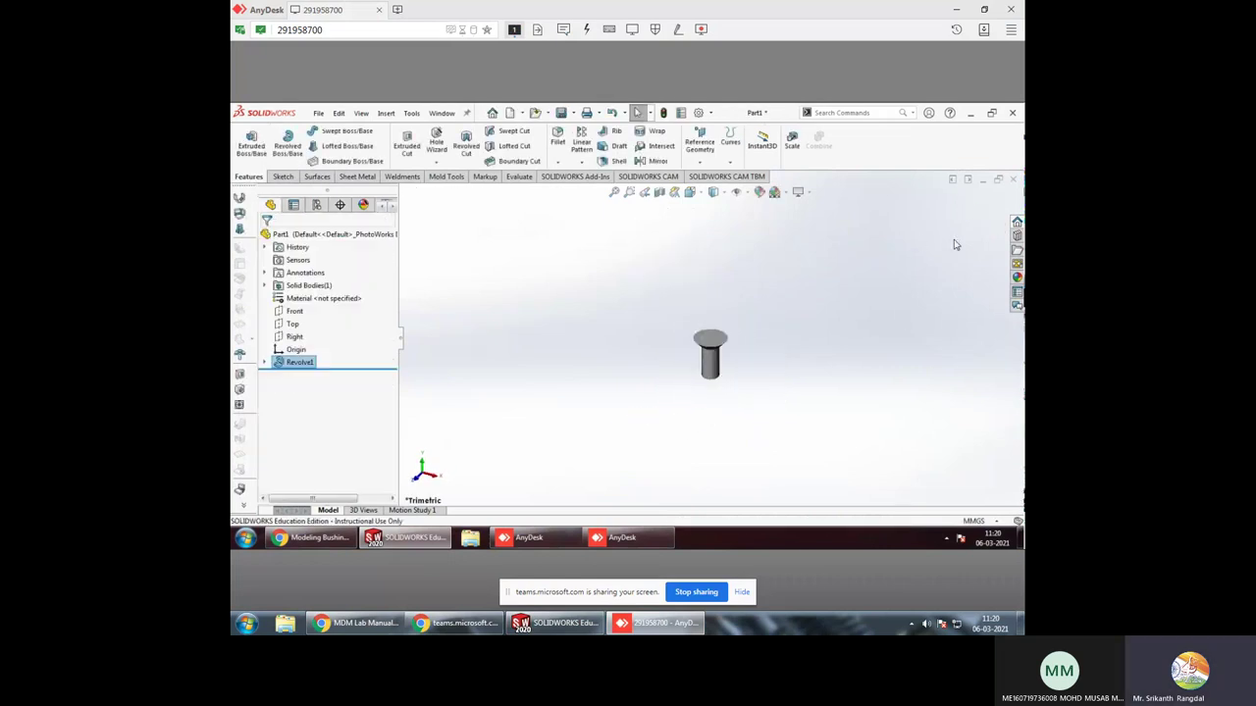
pyautogui.click(296, 311)
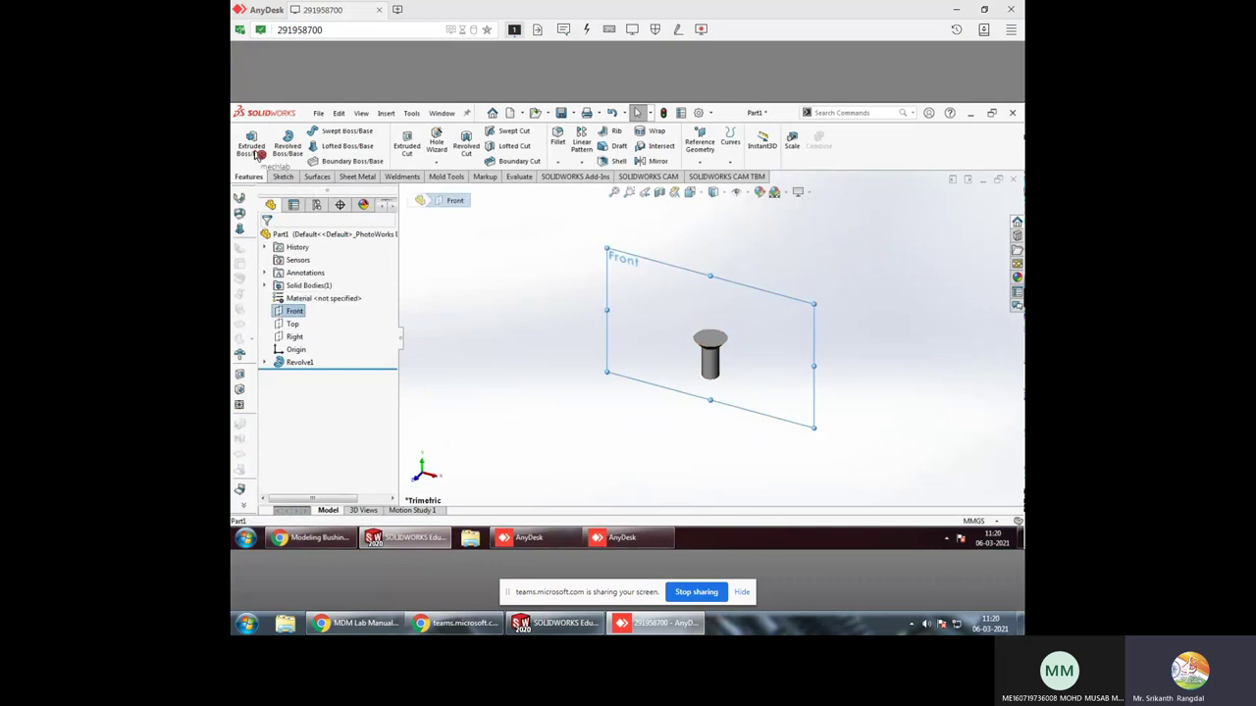
# Start a new sketch on the Front plane, viewed Normal To, with temporary axes shown
pyautogui.click(283, 178)
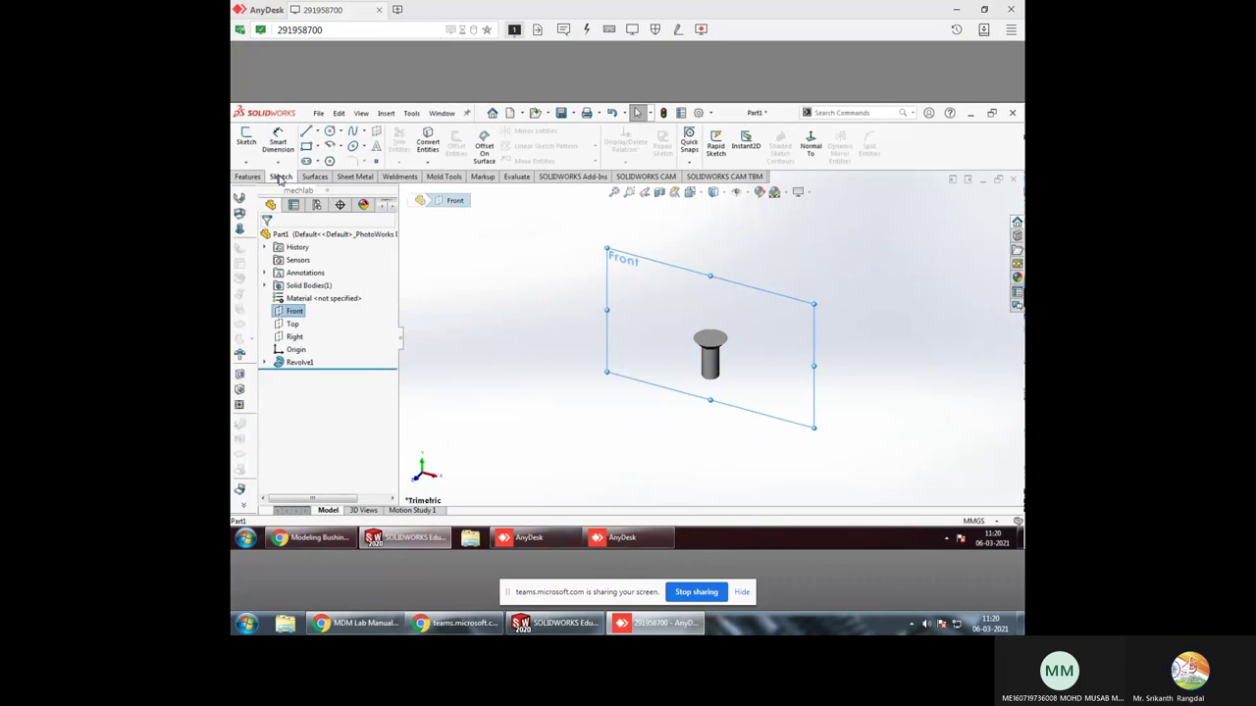
pyautogui.click(246, 137)
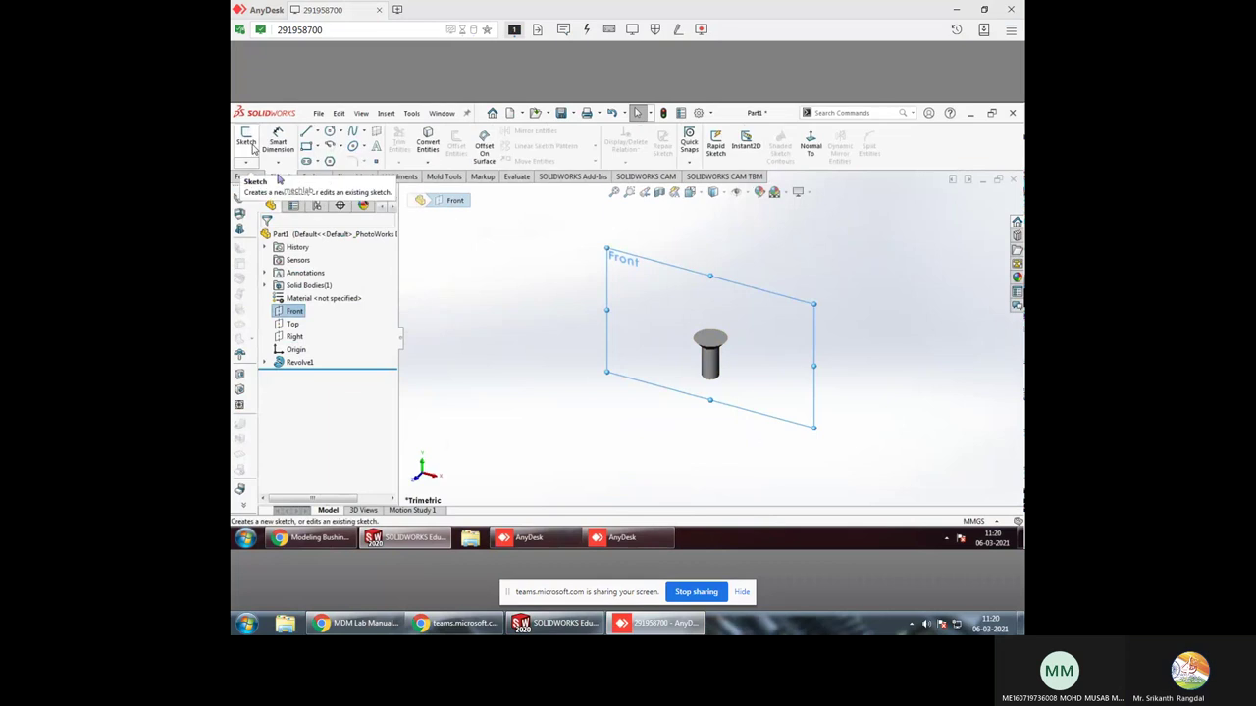
pyautogui.click(690, 192)
pyautogui.click(549, 419)
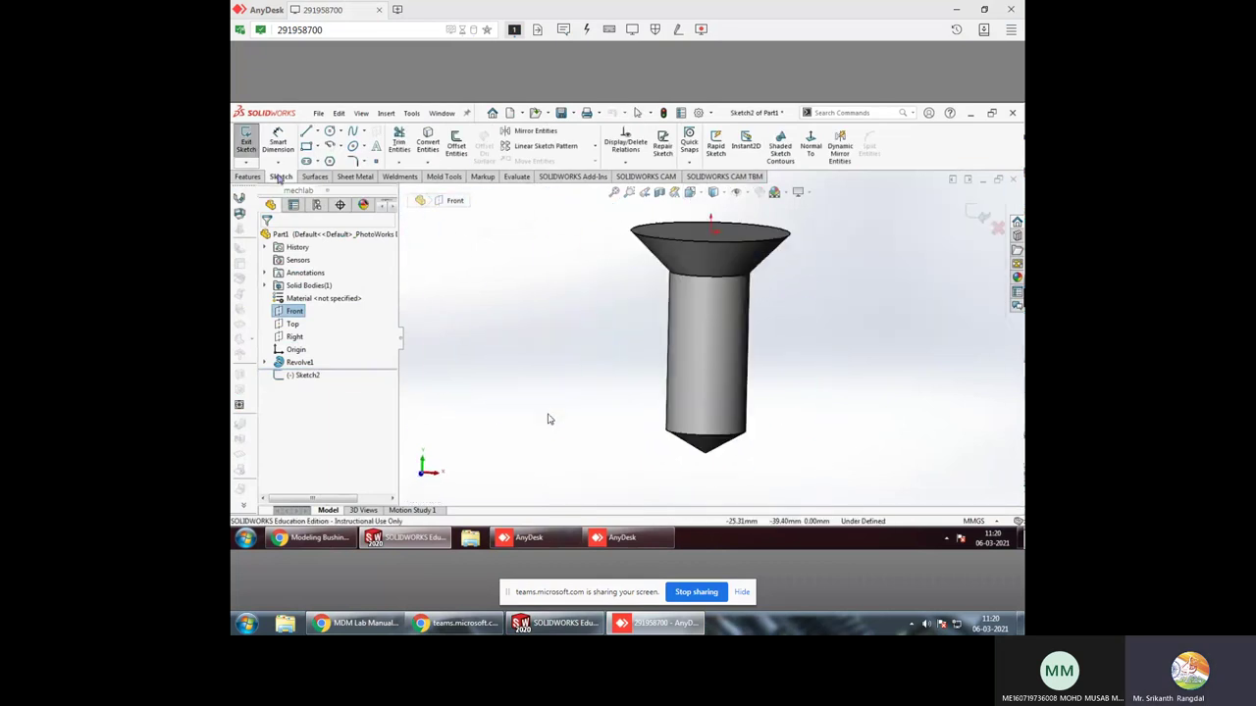
pyautogui.scroll(-1, 775, 218)
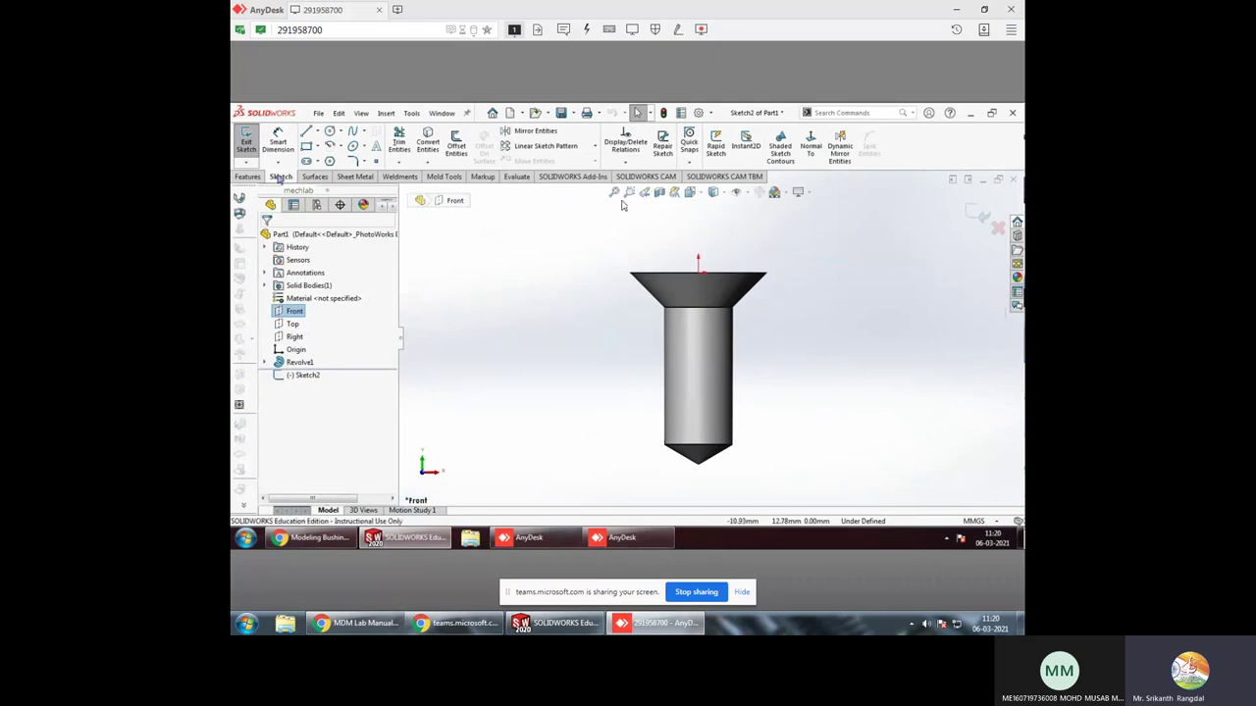
pyautogui.click(736, 192)
pyautogui.click(754, 209)
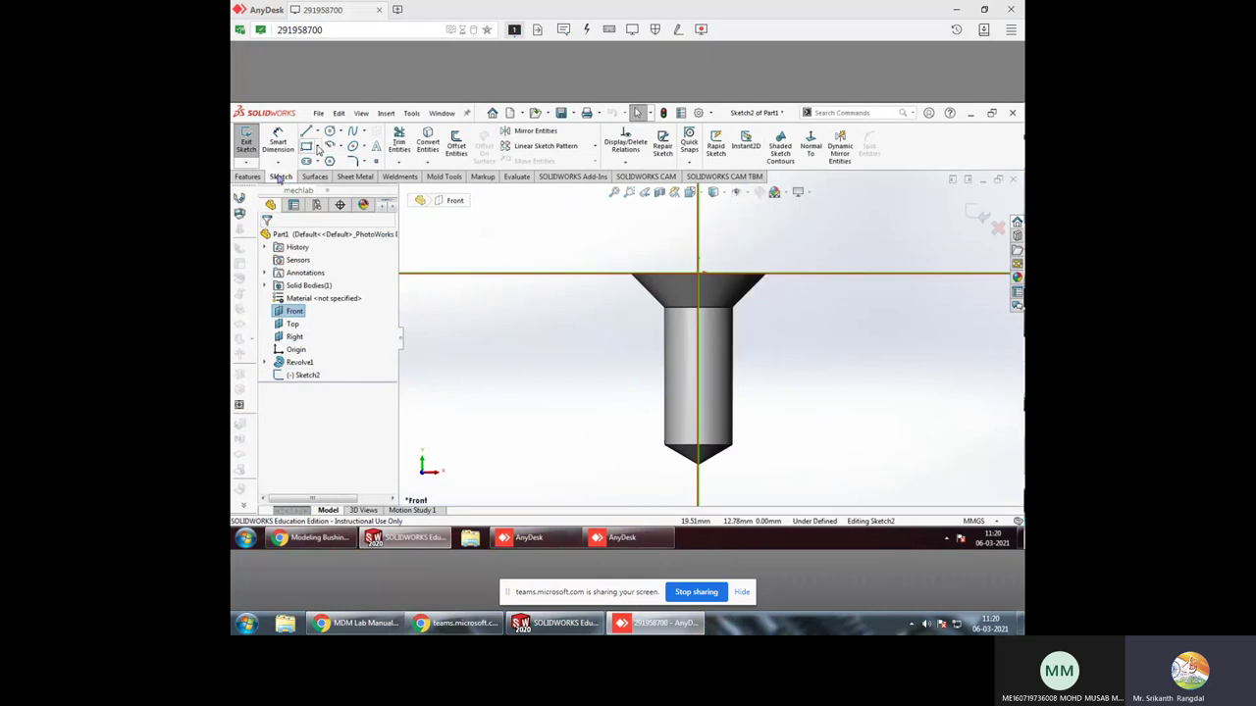
# Draw a center rectangle on the screw axis in the head and adjust its corner
pyautogui.click(317, 145)
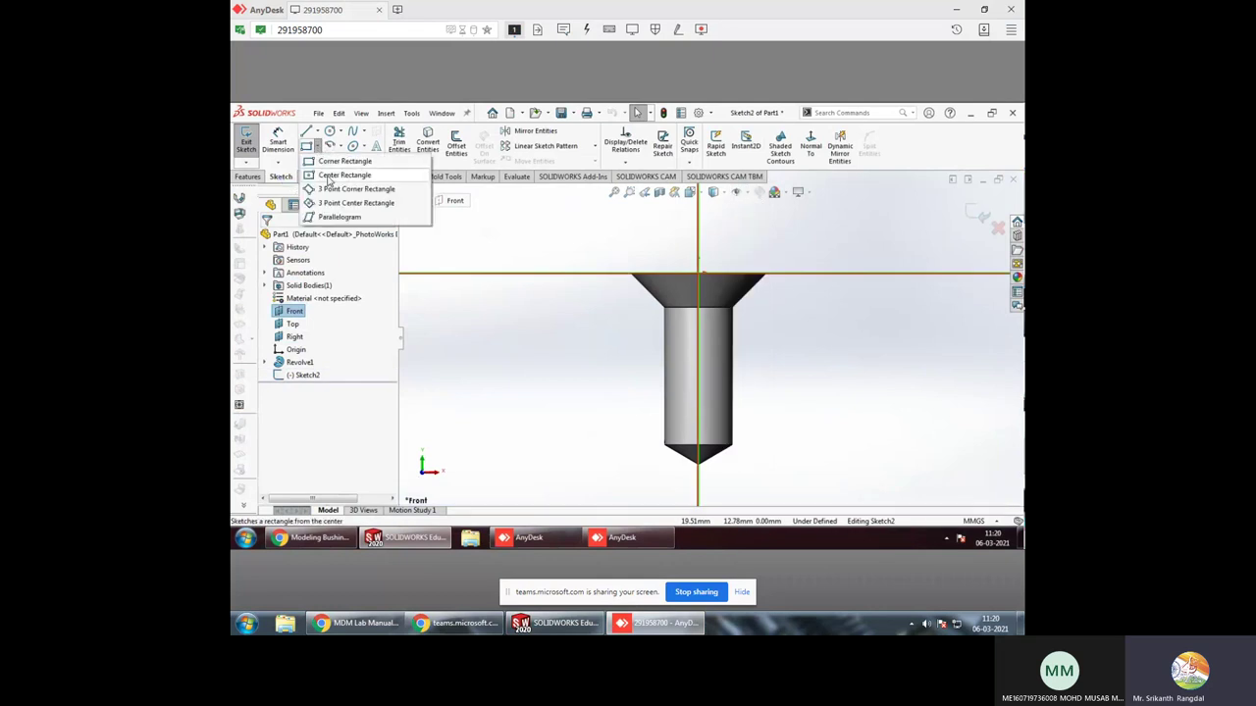
pyautogui.click(334, 176)
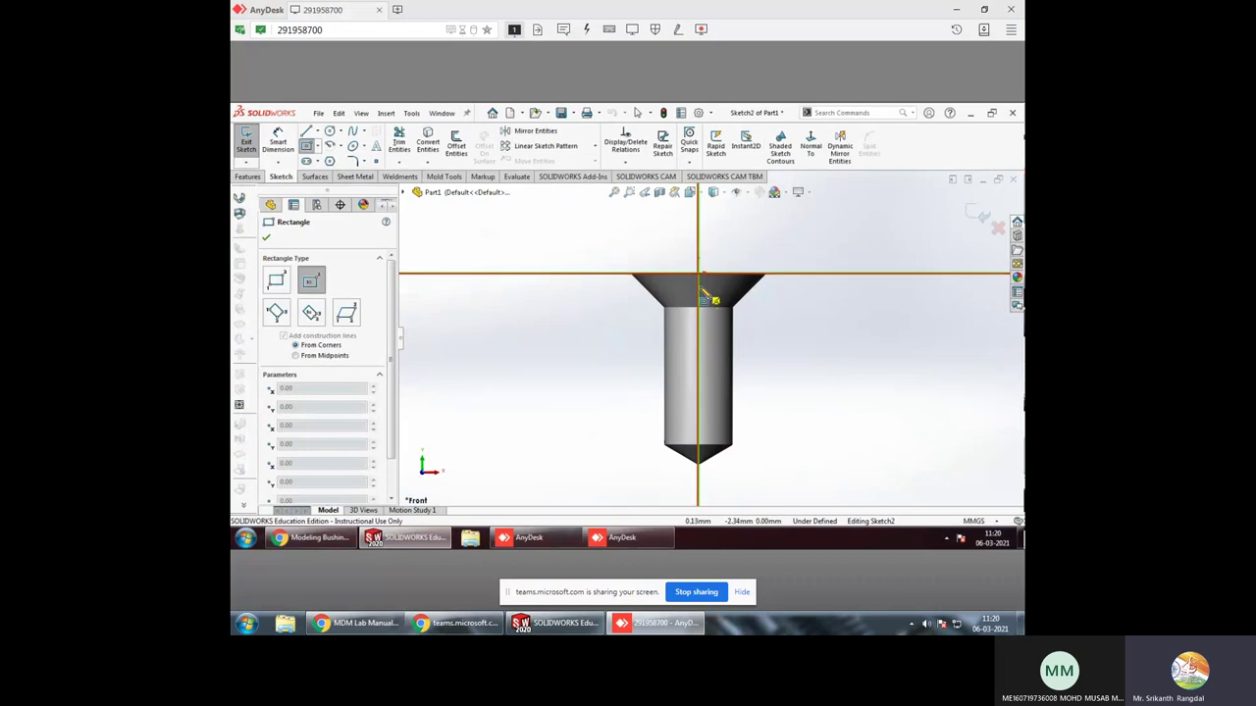
pyautogui.click(699, 286)
pyautogui.click(713, 274)
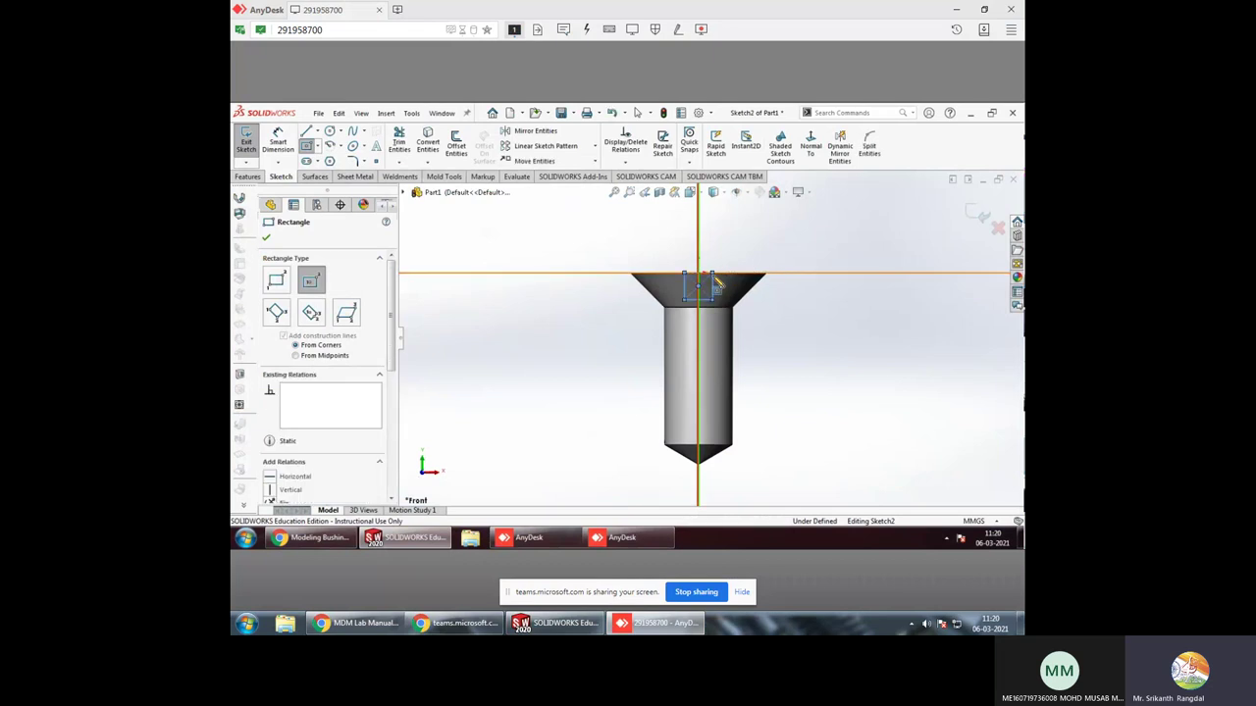
pyautogui.press('Escape')
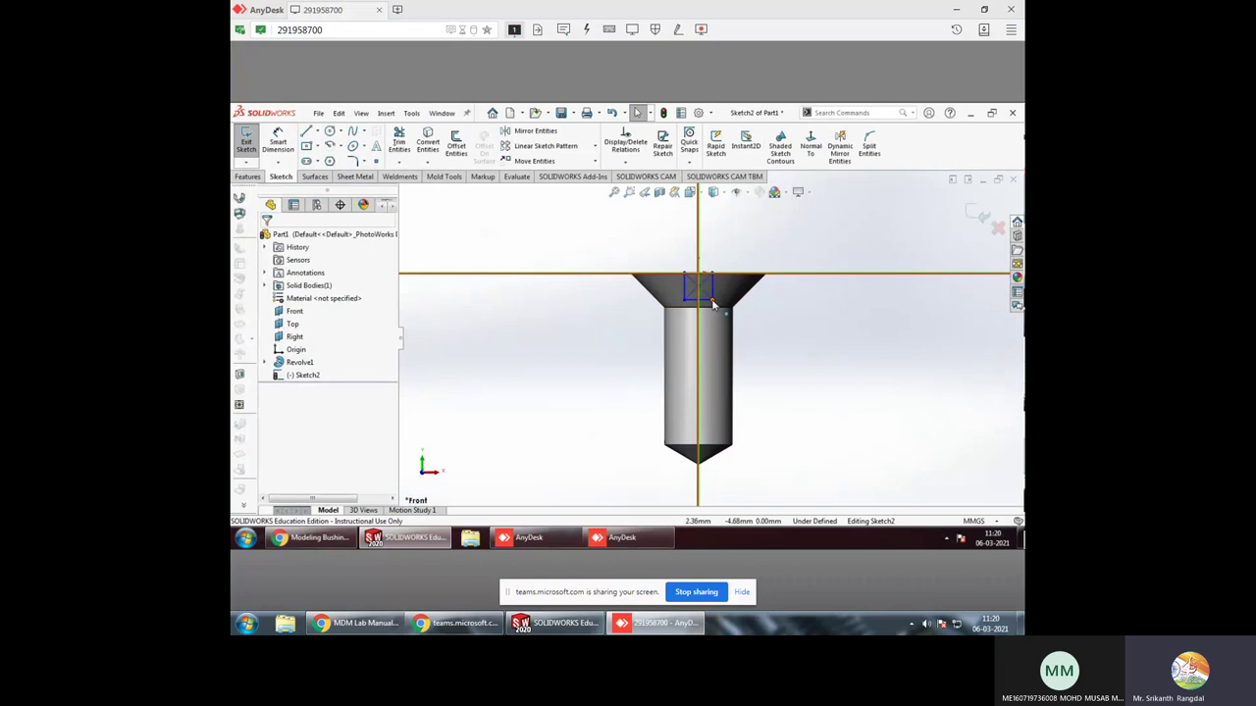
pyautogui.click(726, 296)
pyautogui.moveTo(727, 303); pyautogui.dragTo(717, 299)
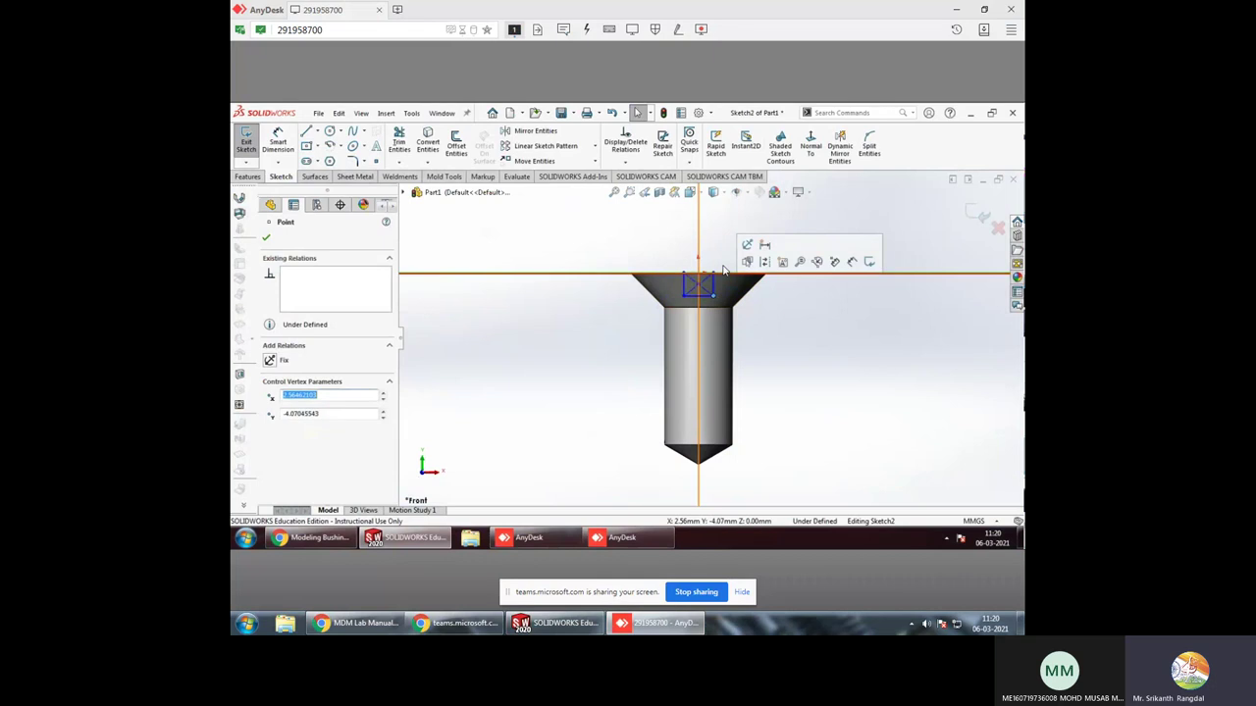
pyautogui.press('Escape')
pyautogui.click(714, 287)
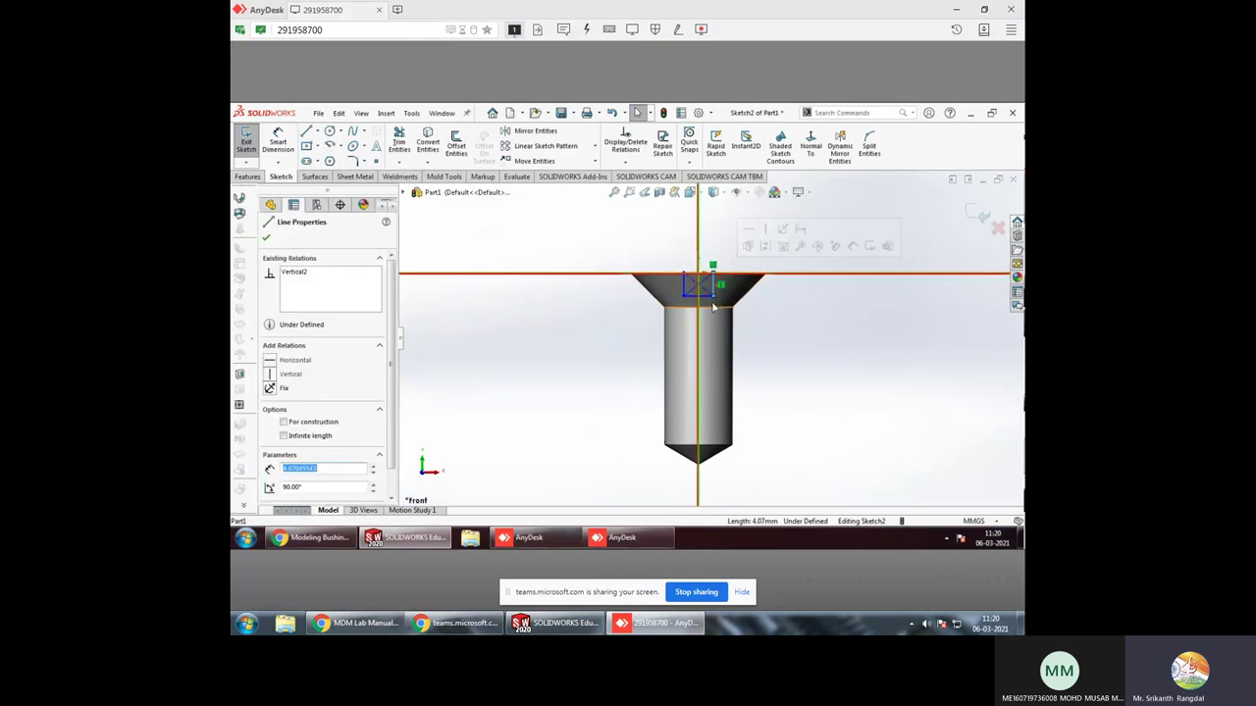
pyautogui.keyDown('ctrl'); pyautogui.click(706, 301); pyautogui.keyUp('ctrl')
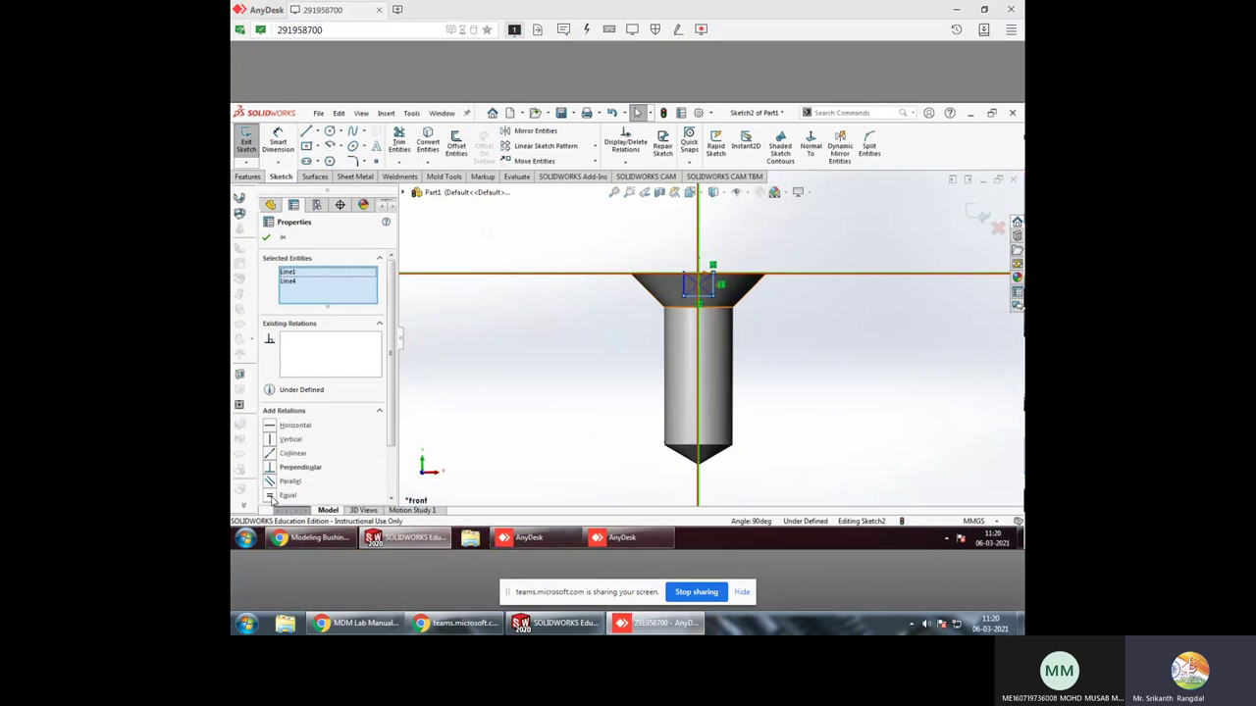
pyautogui.click(769, 224)
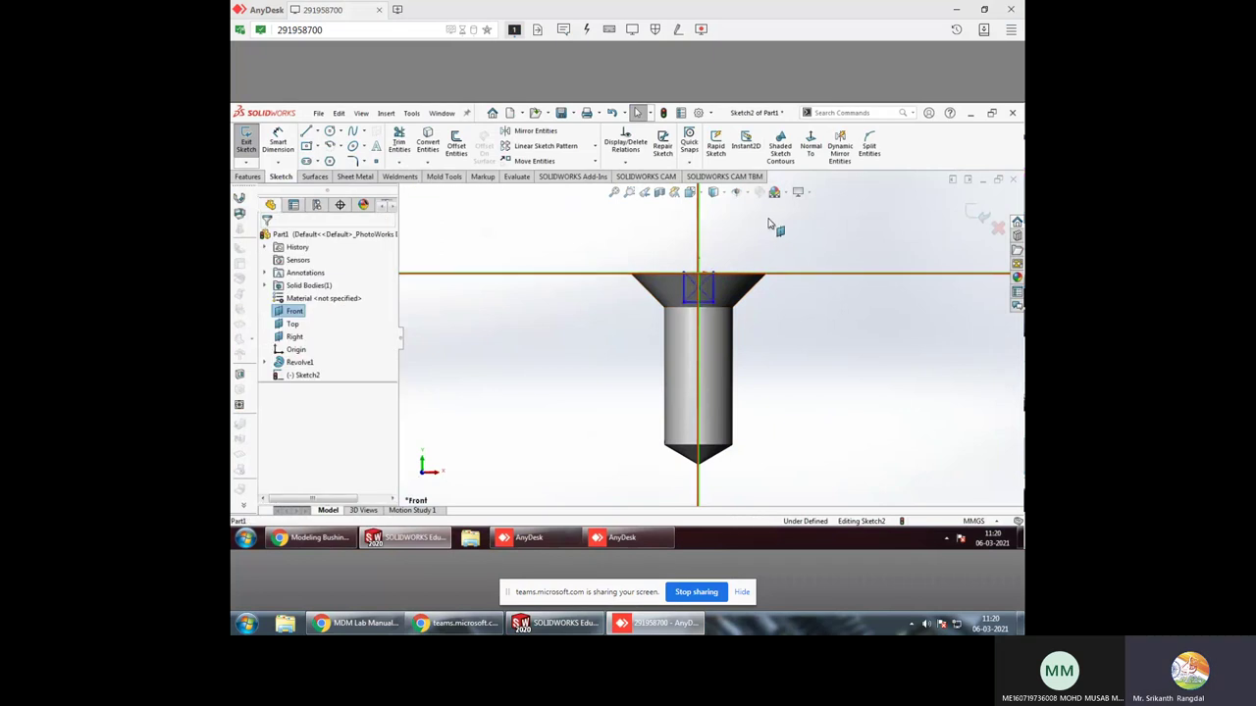
# Give the head rectangle a vertical 4.00 mm dimension, then view the part isometrically
pyautogui.click(671, 277)
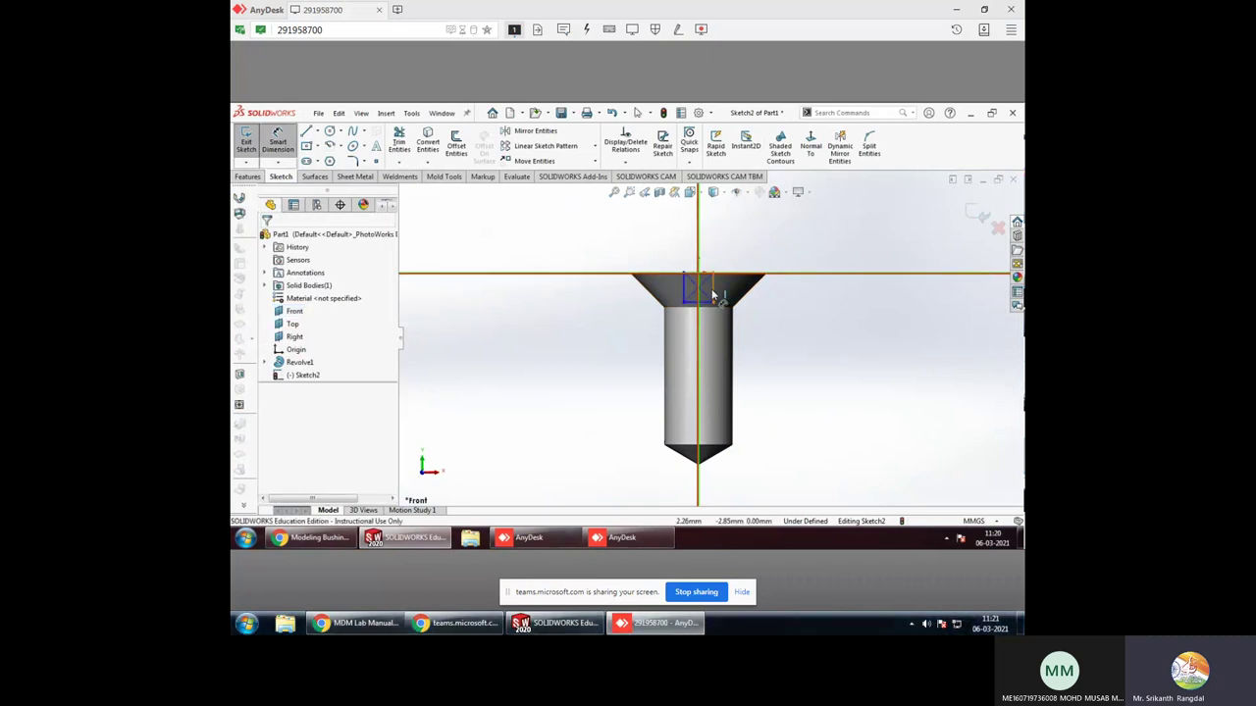
pyautogui.click(717, 292)
pyautogui.click(752, 244)
pyautogui.write('4')
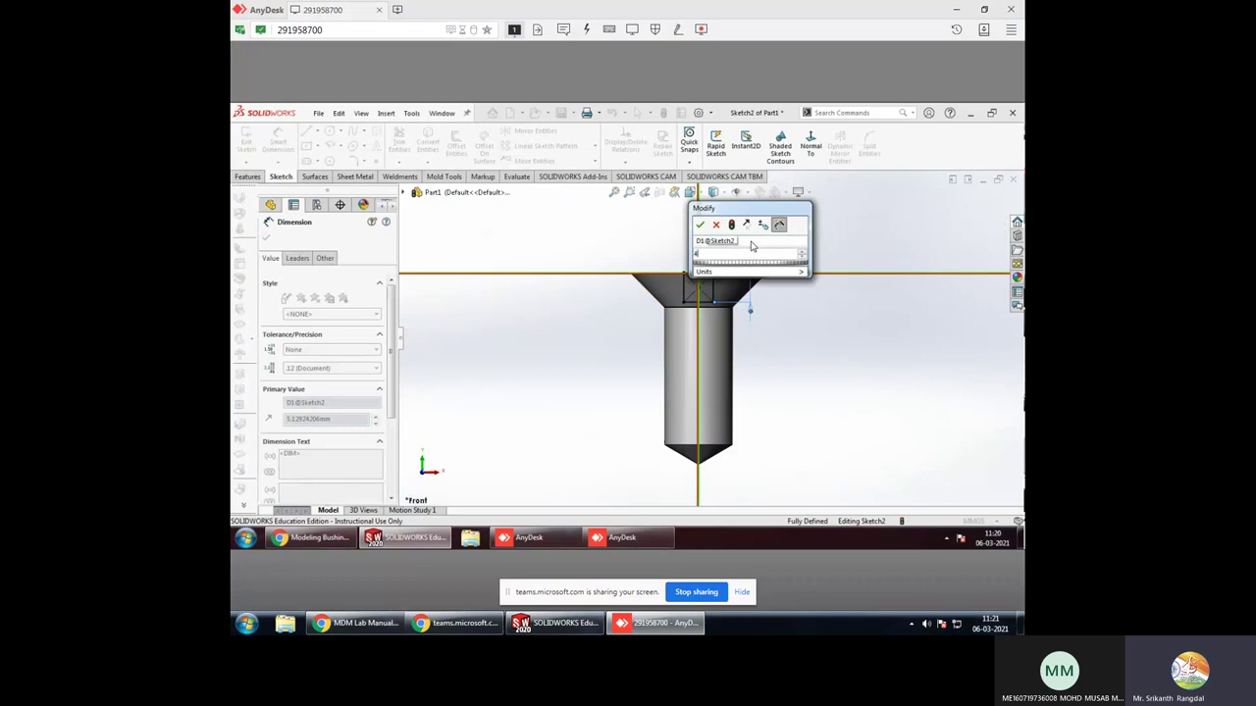
pyautogui.press('Return')
pyautogui.click(824, 258)
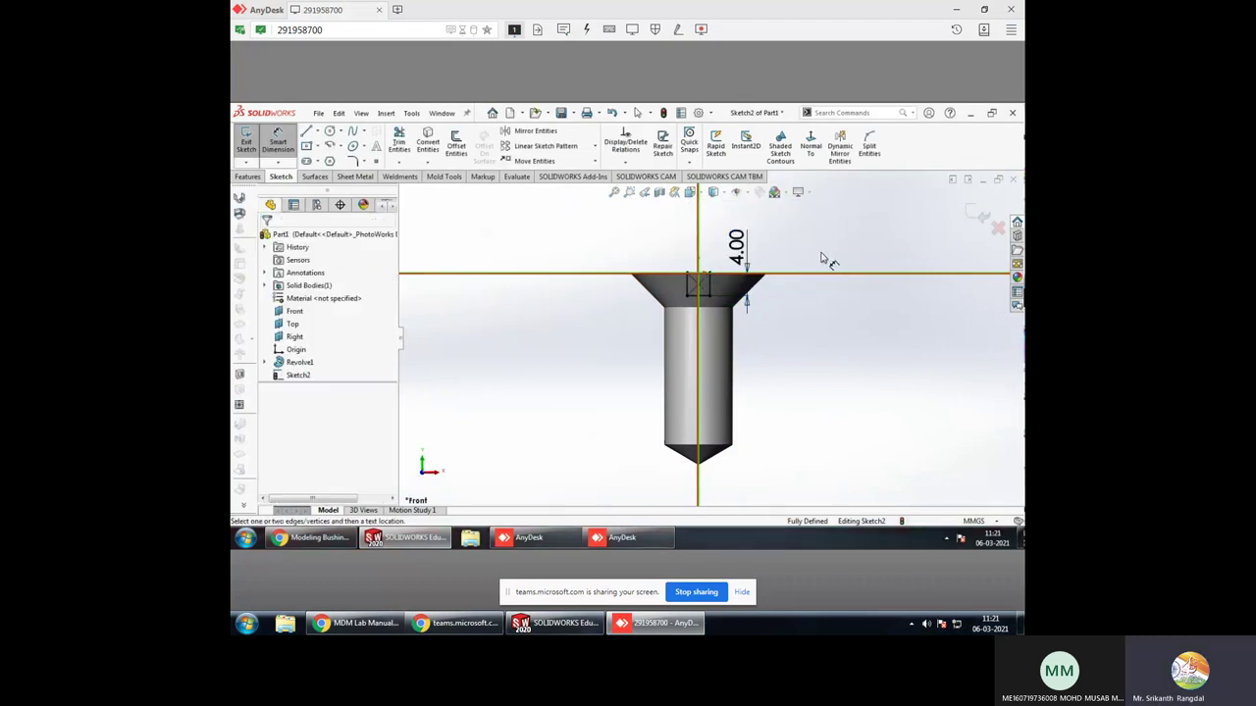
pyautogui.hotkey('ctrl', '7')
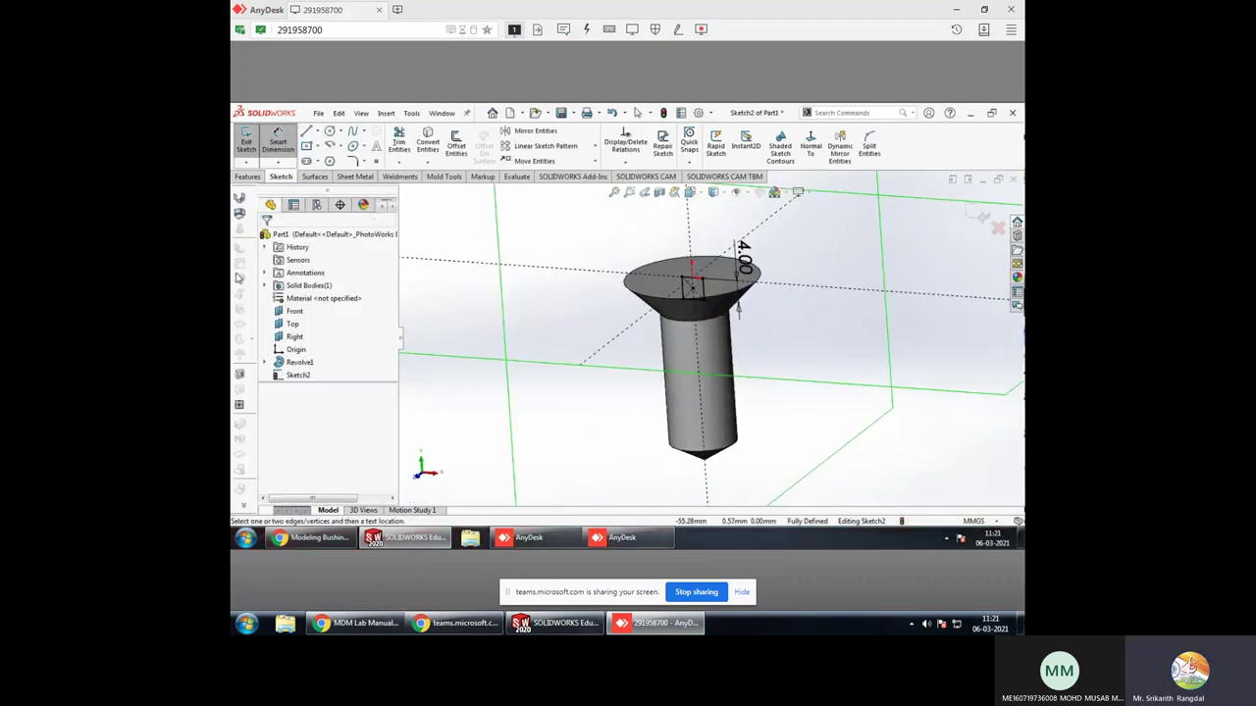
# Cut the slot across the countersunk head with Extruded Cut set to Through All - Both
pyautogui.click(257, 179)
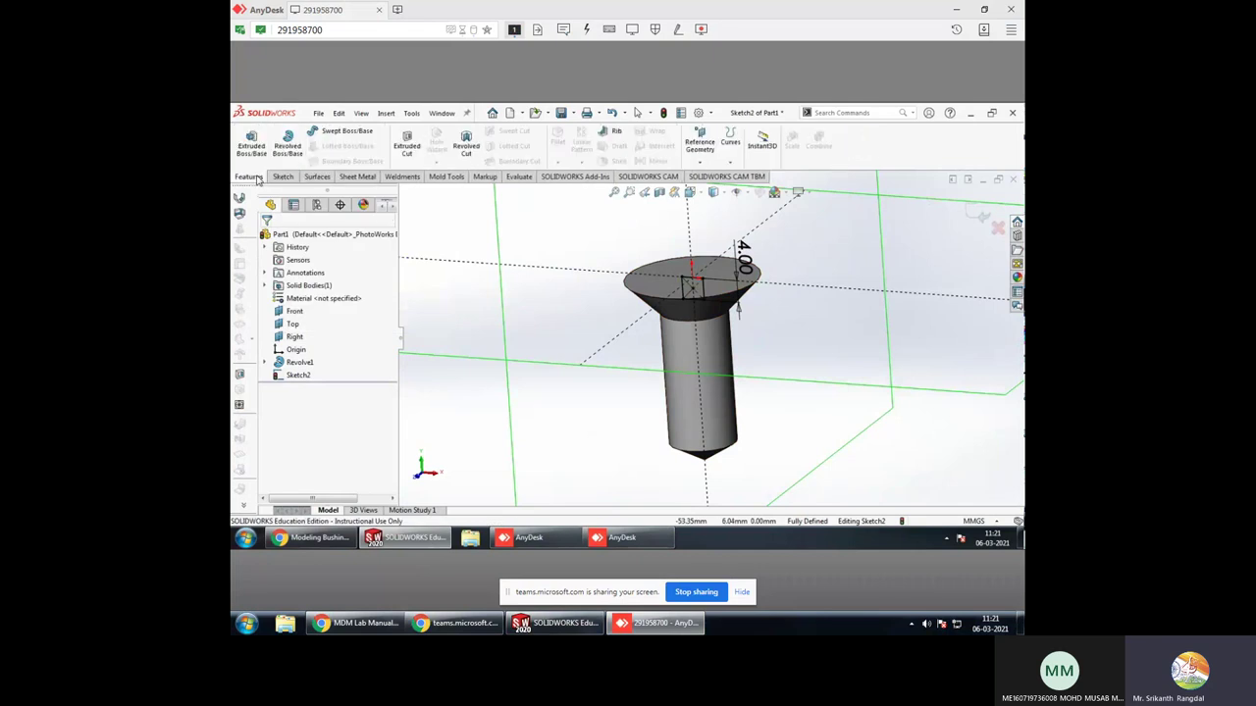
pyautogui.click(252, 145)
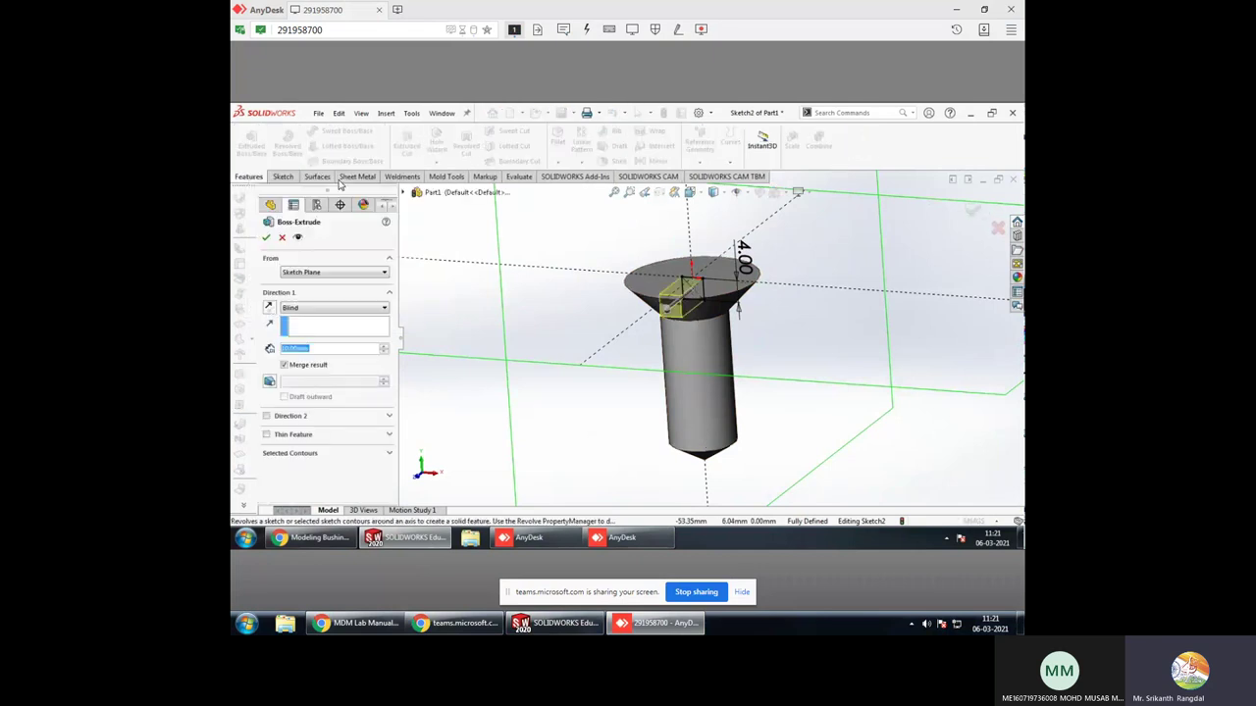
pyautogui.click(997, 227)
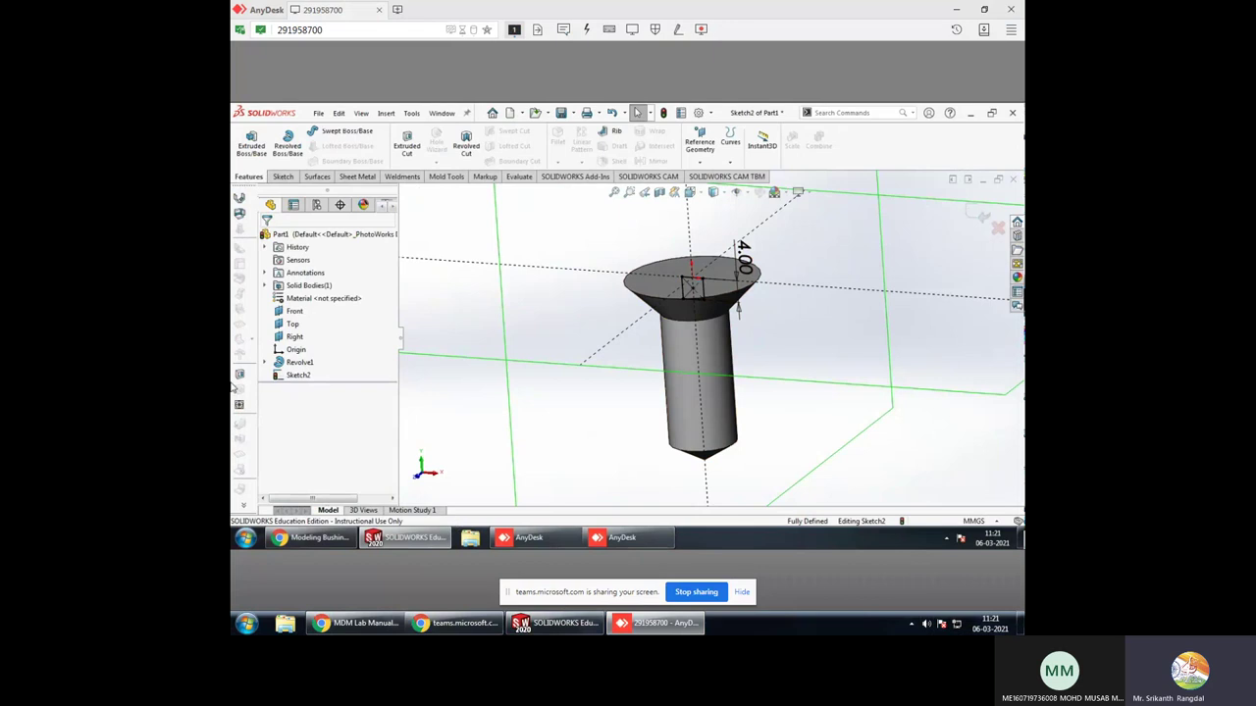
pyautogui.click(407, 145)
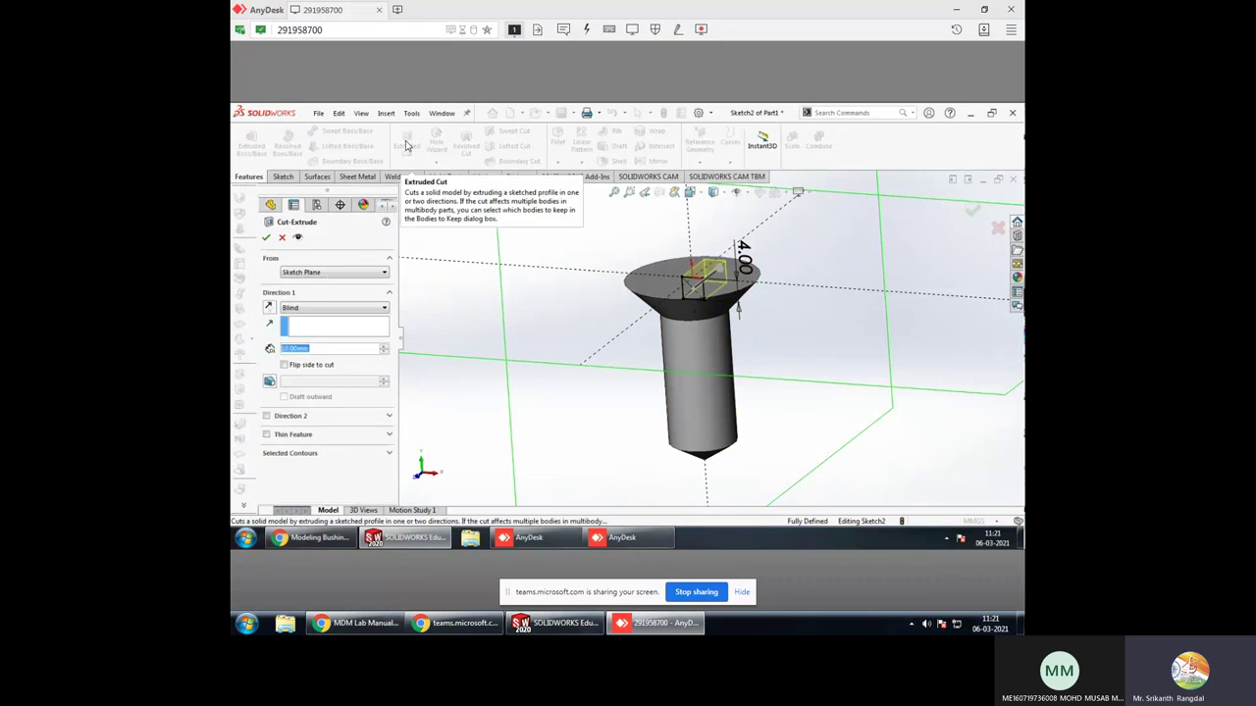
pyautogui.click(318, 311)
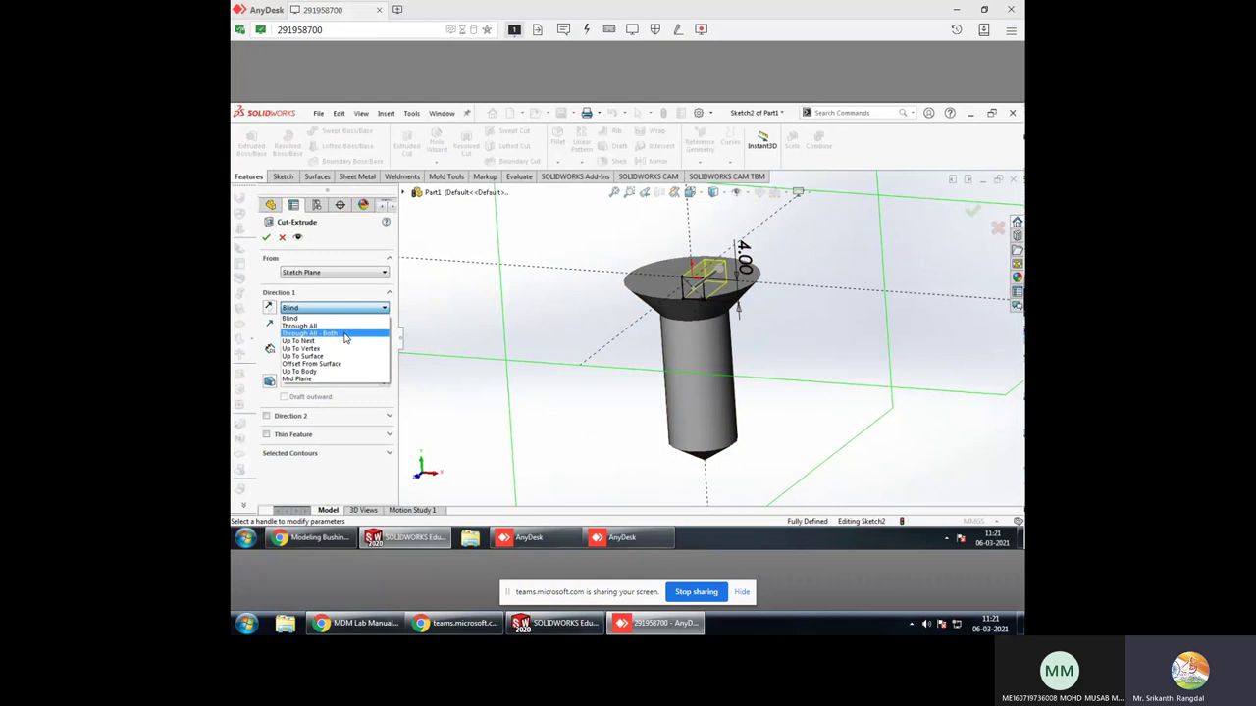
pyautogui.click(345, 336)
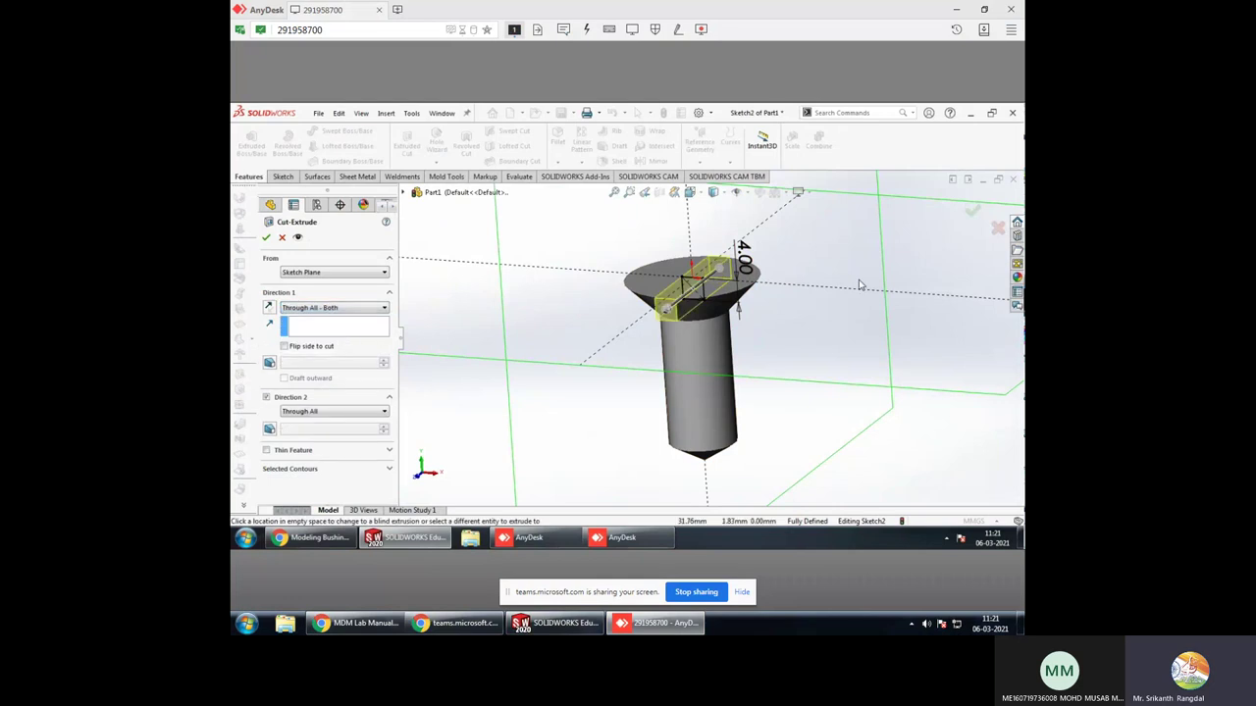
pyautogui.click(972, 215)
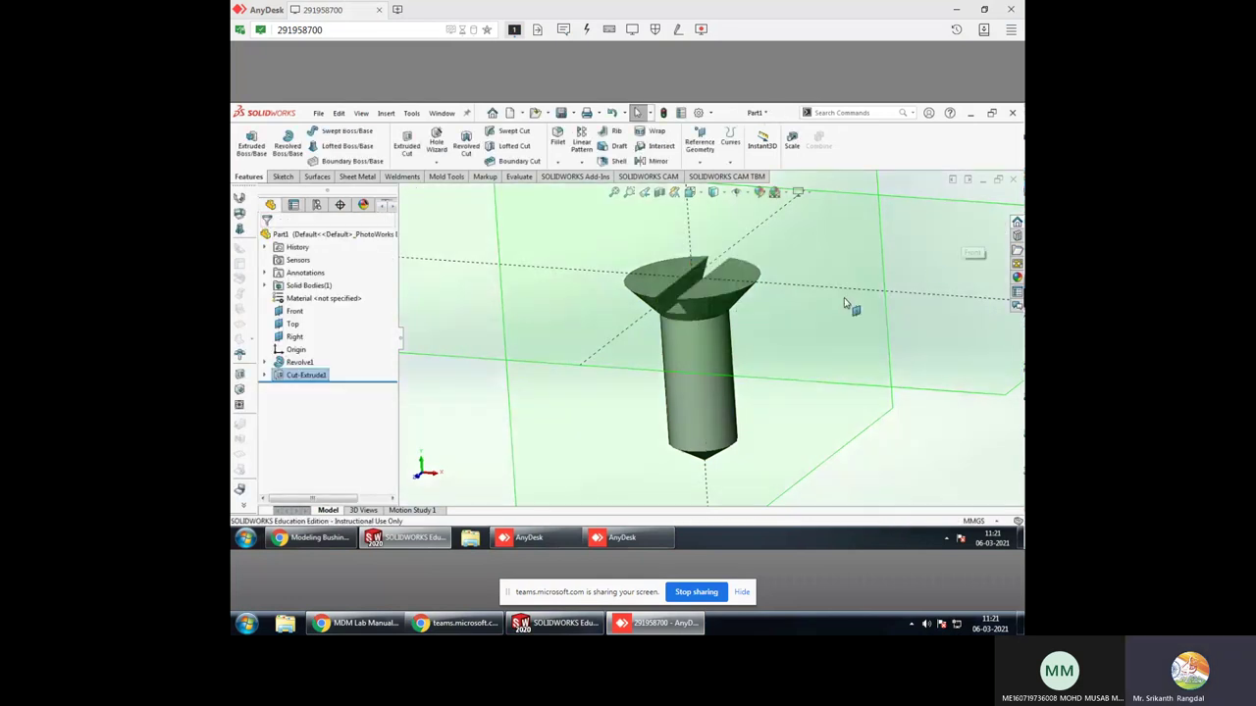
pyautogui.moveTo(850, 303)
pyautogui.mouseDown(button='middle')
pyautogui.moveTo(788, 367)
pyautogui.moveTo(785, 320)
pyautogui.mouseUp(button='middle')
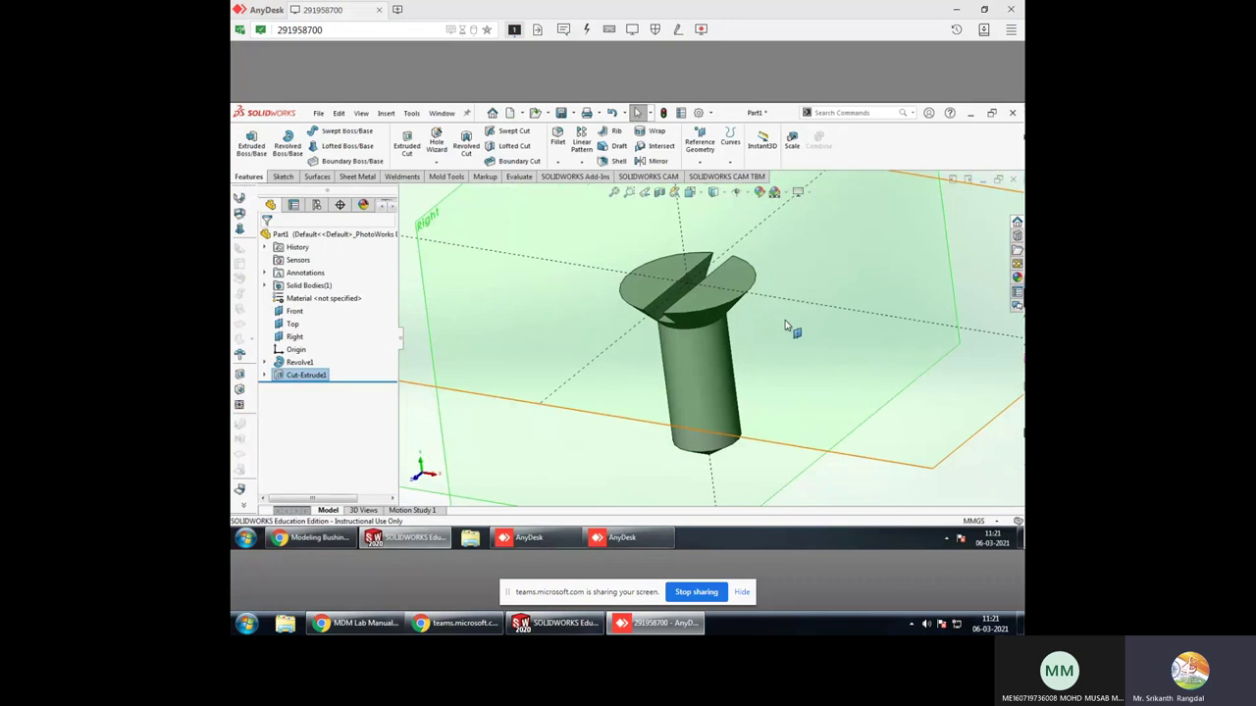
# Save the part as 'screw small' in SCREW JACK, hide the reference planes, and close it
pyautogui.hotkey('ctrl', 's')
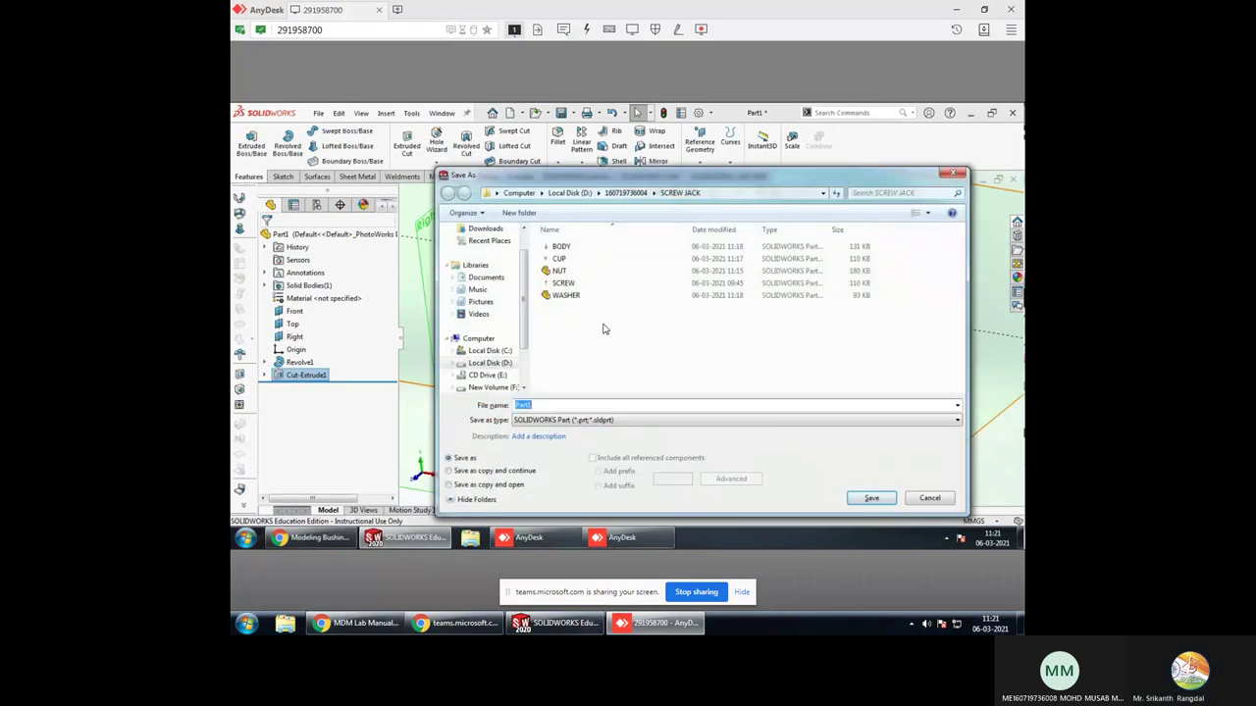
pyautogui.write('screw s')
pyautogui.write('m')
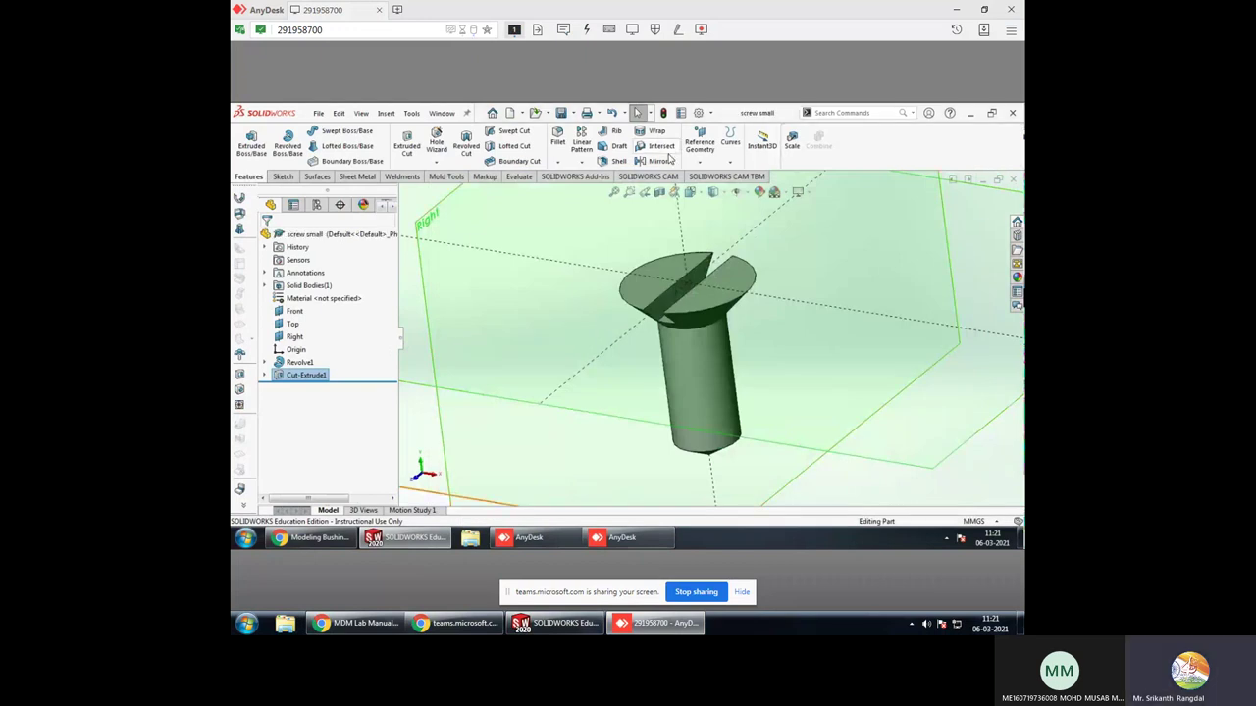
pyautogui.click(750, 196)
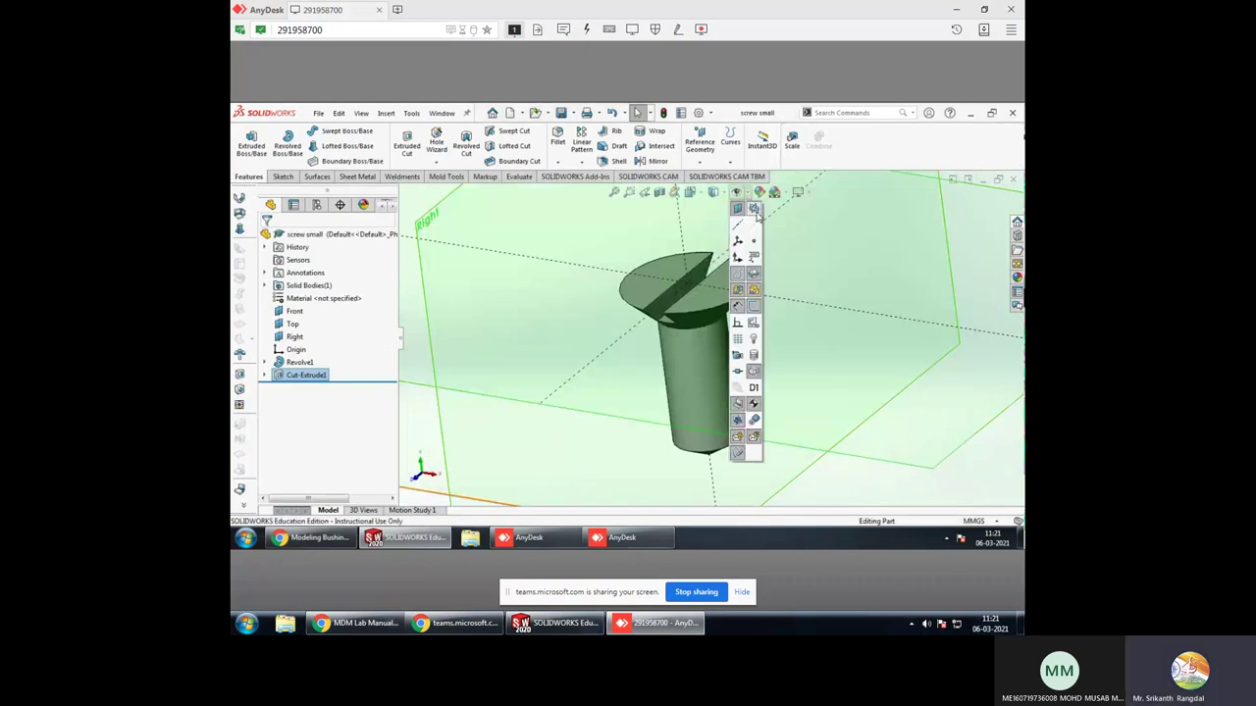
pyautogui.click(755, 210)
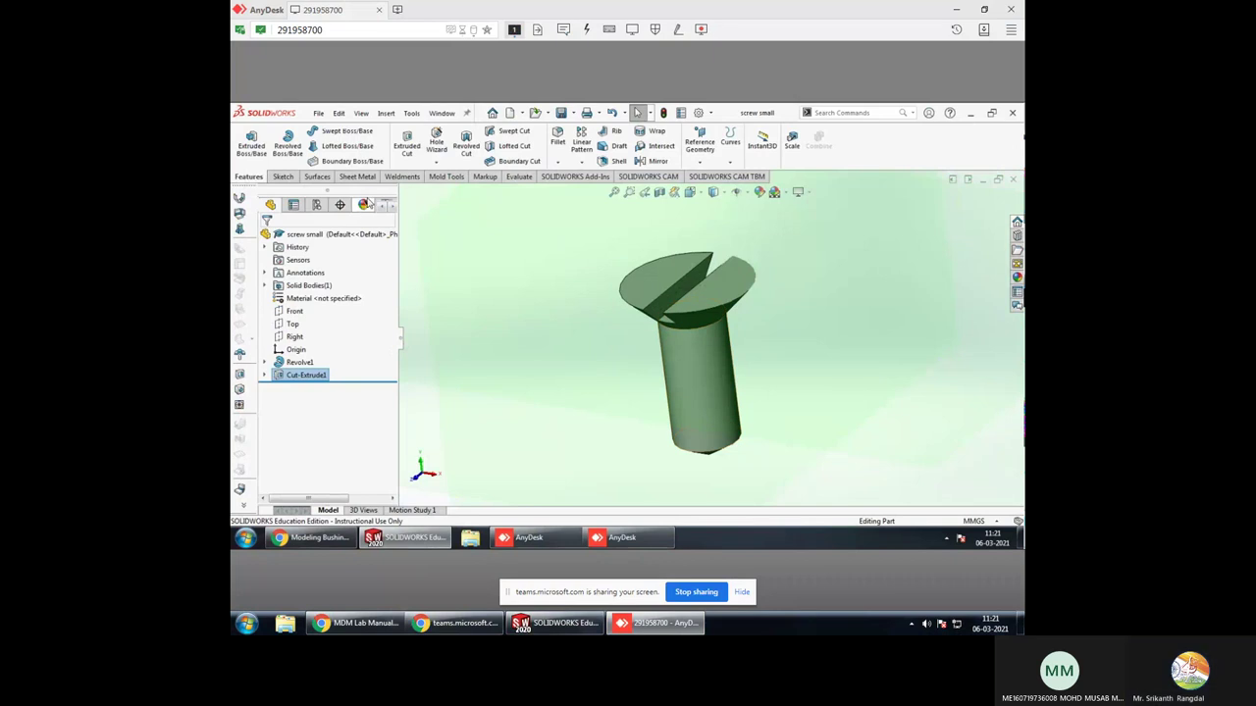
pyautogui.click(1014, 181)
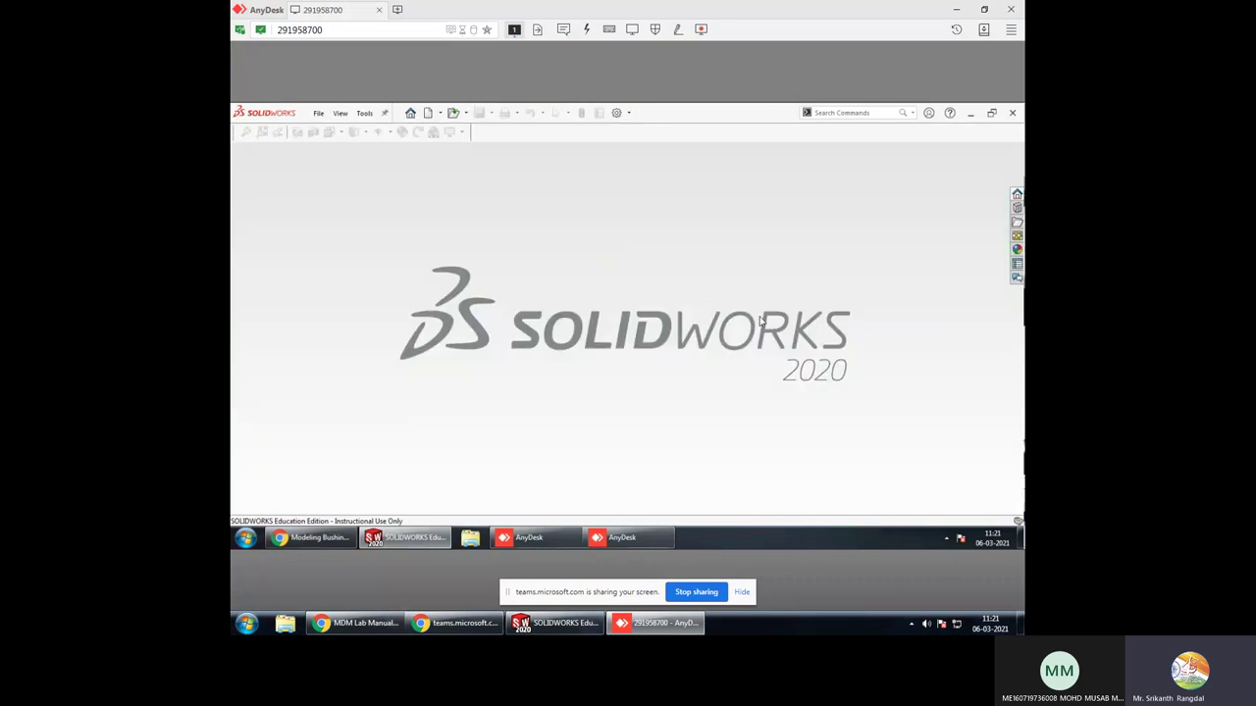
# Create a new assembly from the assem template and open all six screw jack part files
pyautogui.click(429, 113)
pyautogui.moveTo(513, 252); pyautogui.dragTo(508, 197)
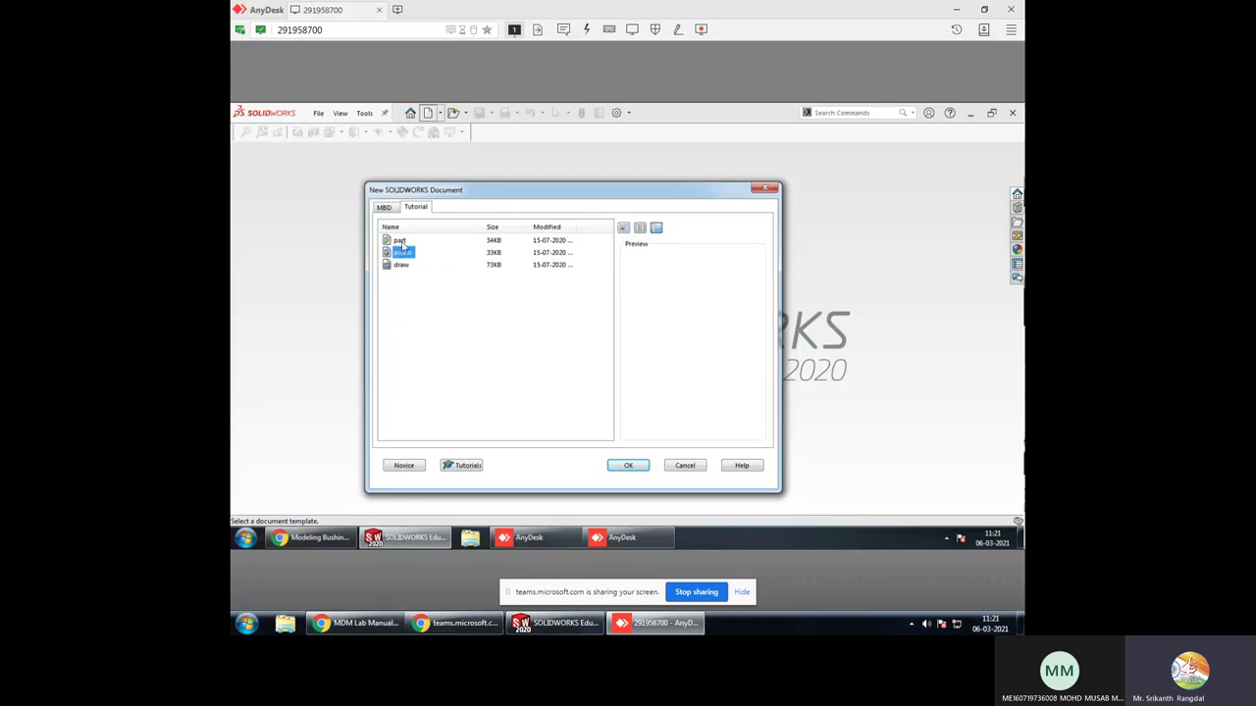
pyautogui.click(639, 462)
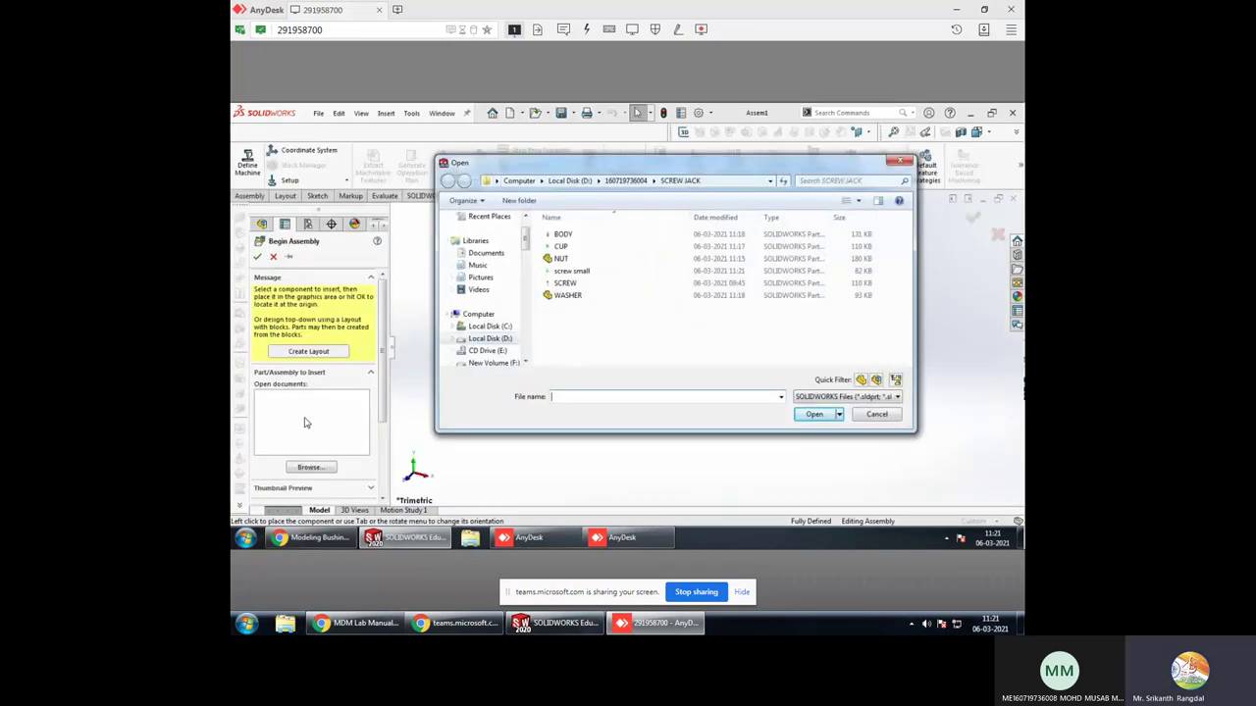
pyautogui.moveTo(597, 333); pyautogui.dragTo(540, 216)
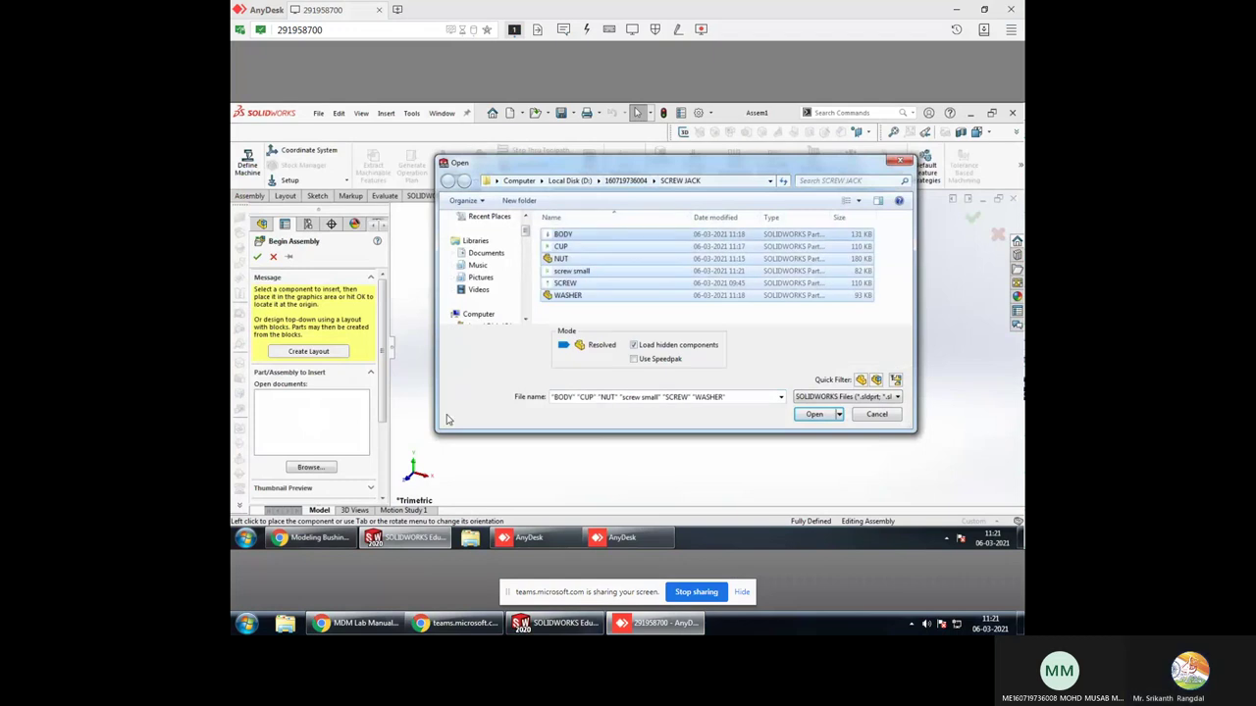
pyautogui.click(816, 415)
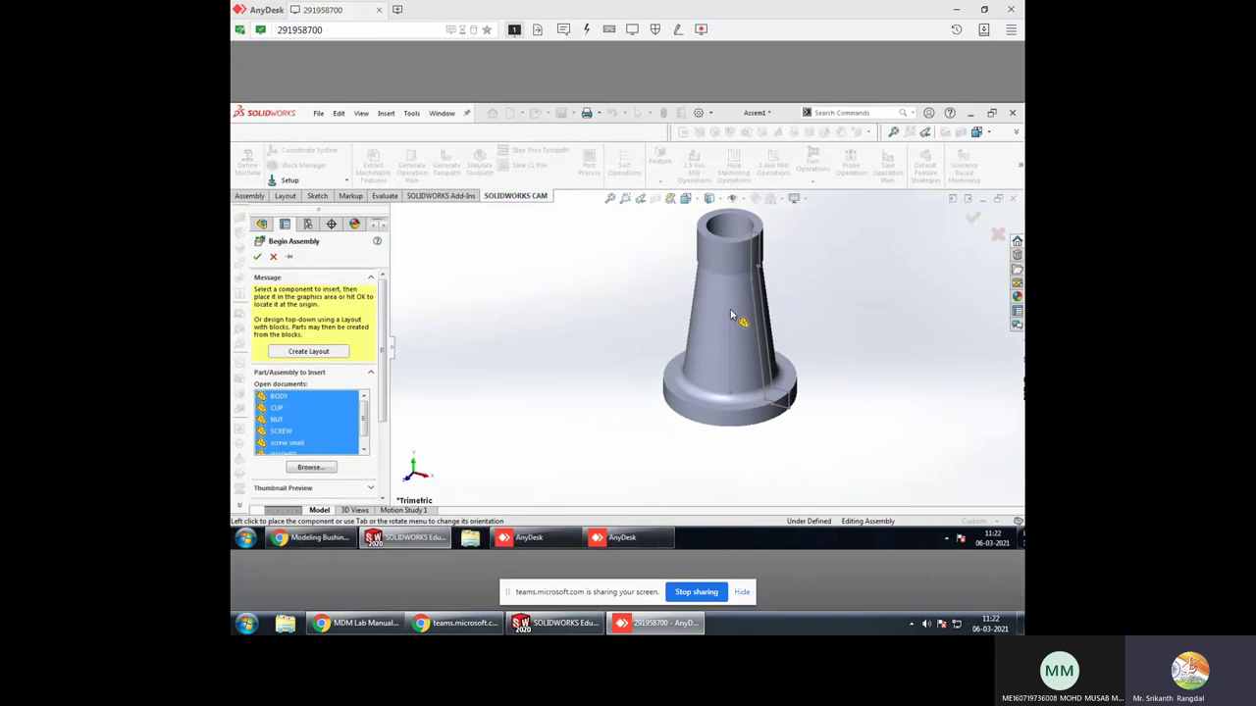
# Fix BODY at the origin and place CUP, NUT, SCREW, screw small and WASHER around it
pyautogui.click(739, 330)
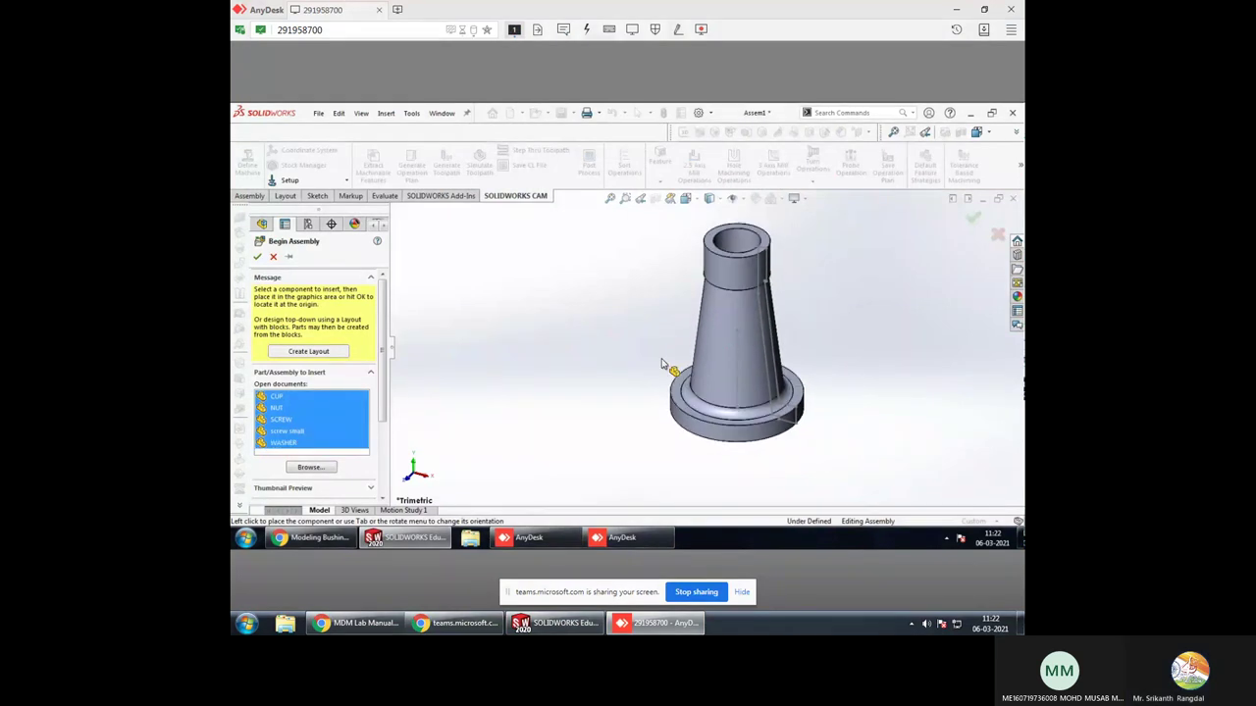
pyautogui.scroll(2, 591, 340)
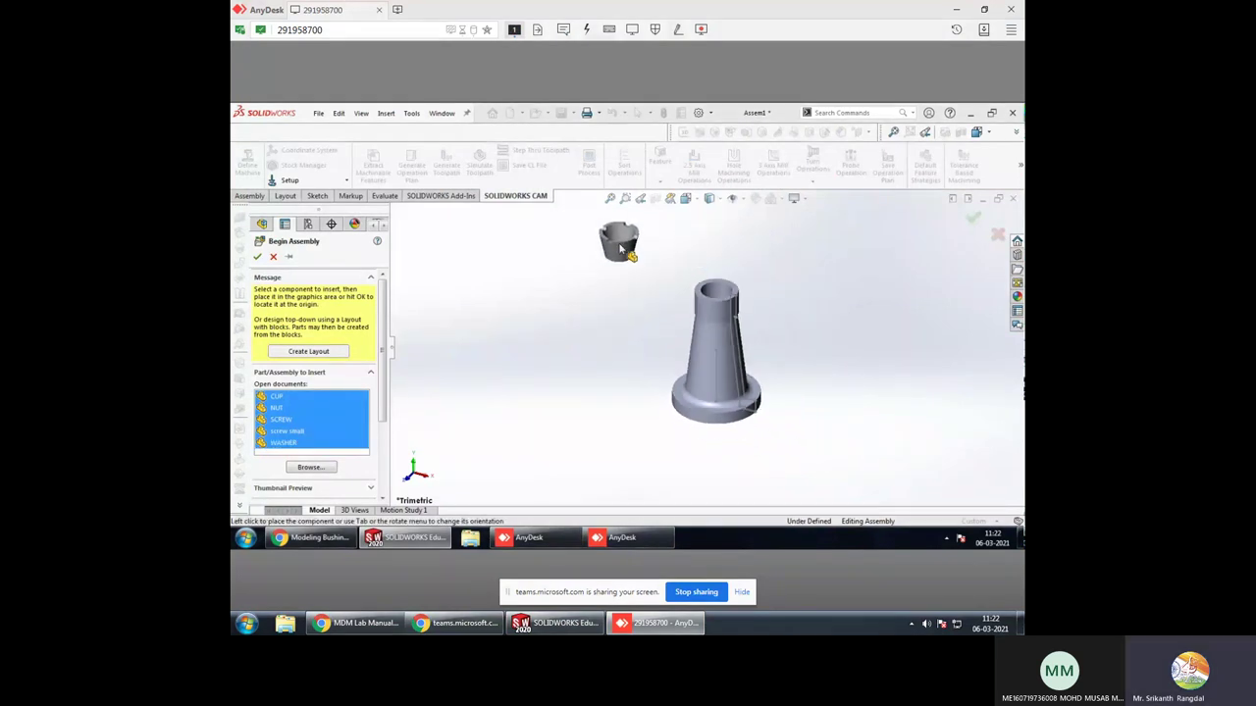
pyautogui.click(628, 247)
pyautogui.click(520, 292)
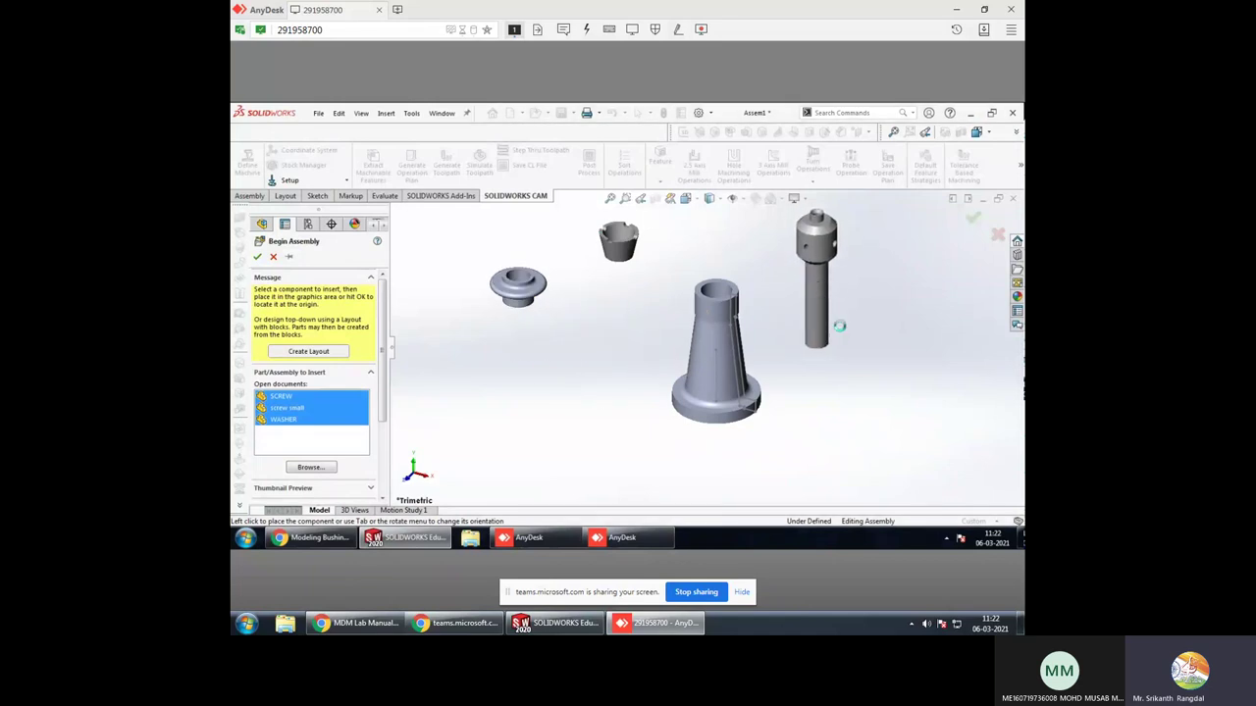
pyautogui.click(839, 326)
pyautogui.click(890, 315)
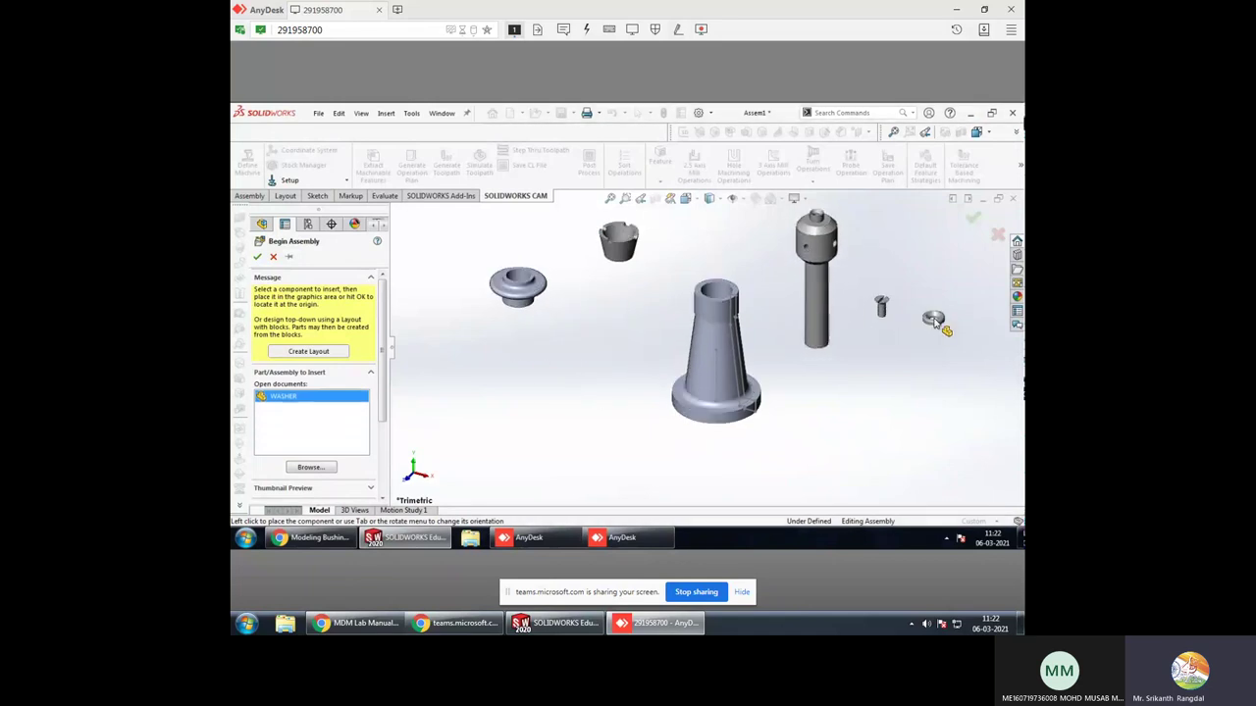
pyautogui.click(939, 324)
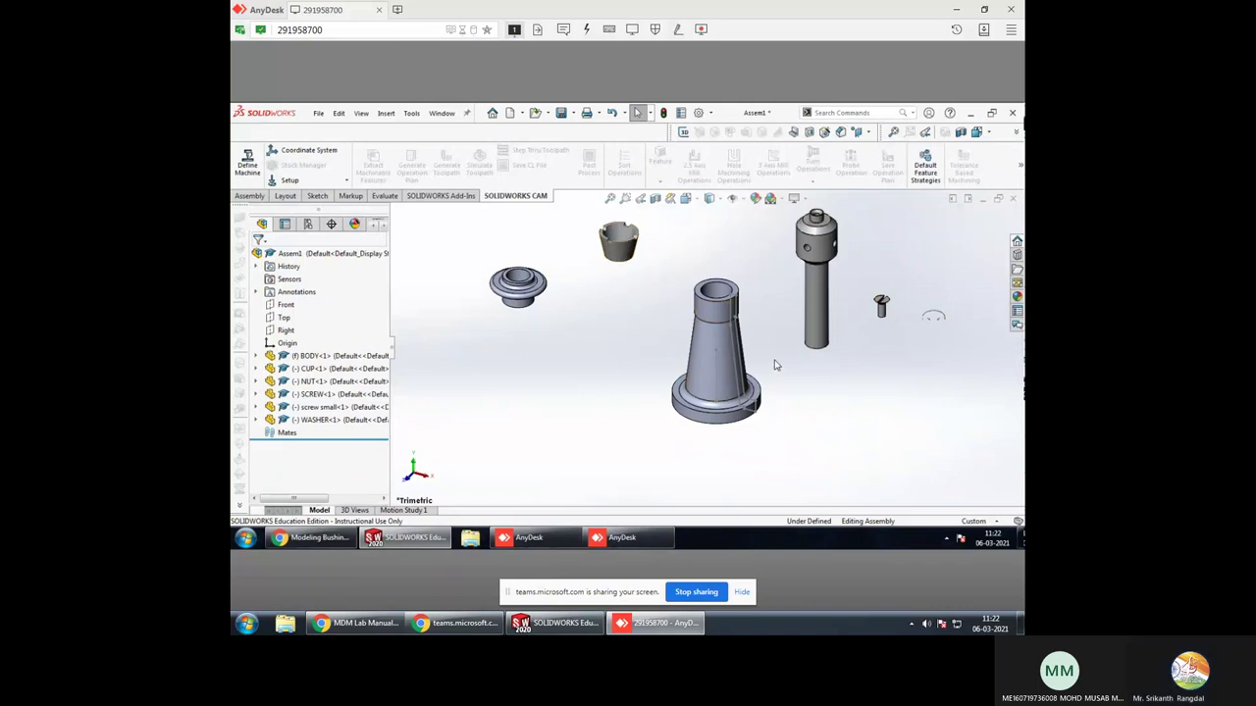
pyautogui.click(344, 359)
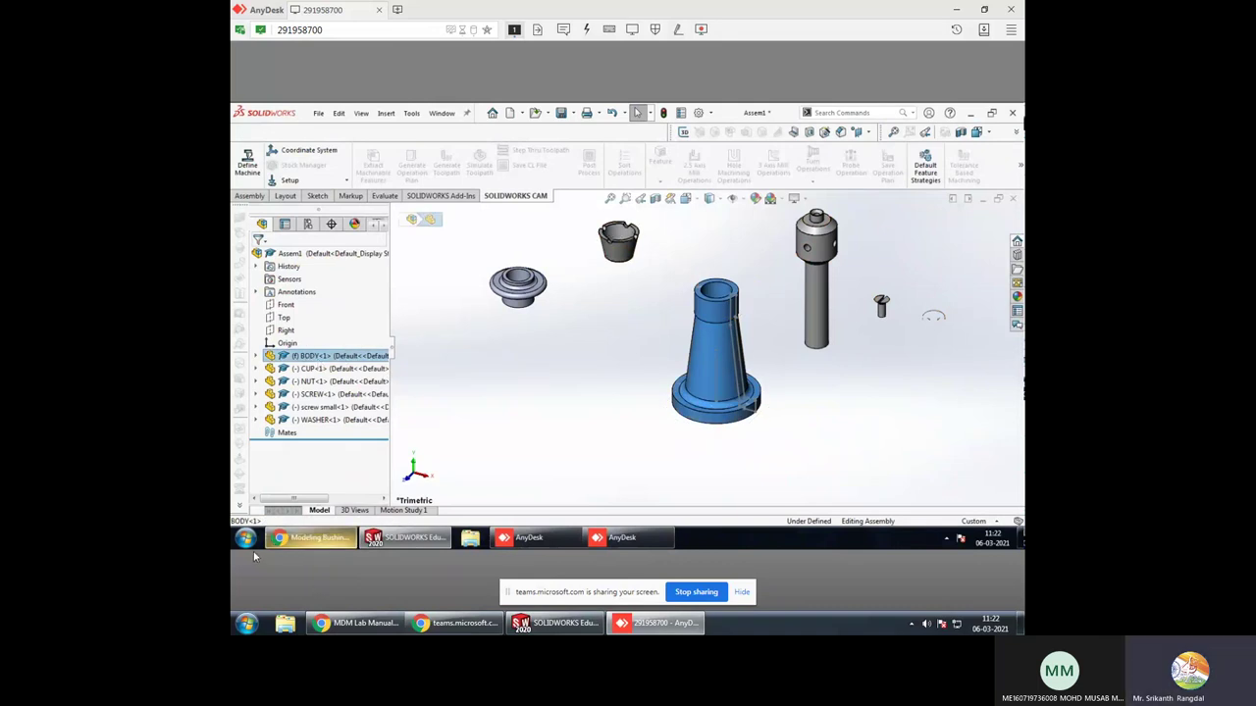
pyautogui.click(237, 627)
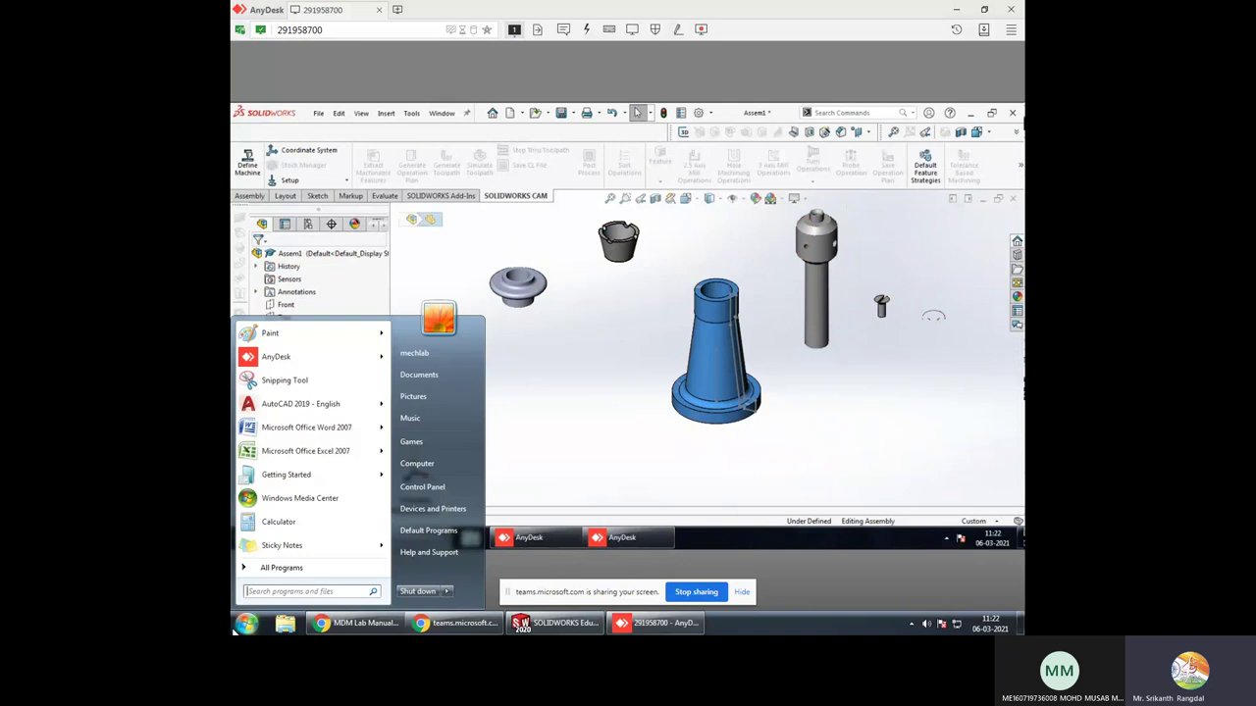
pyautogui.write('mag')
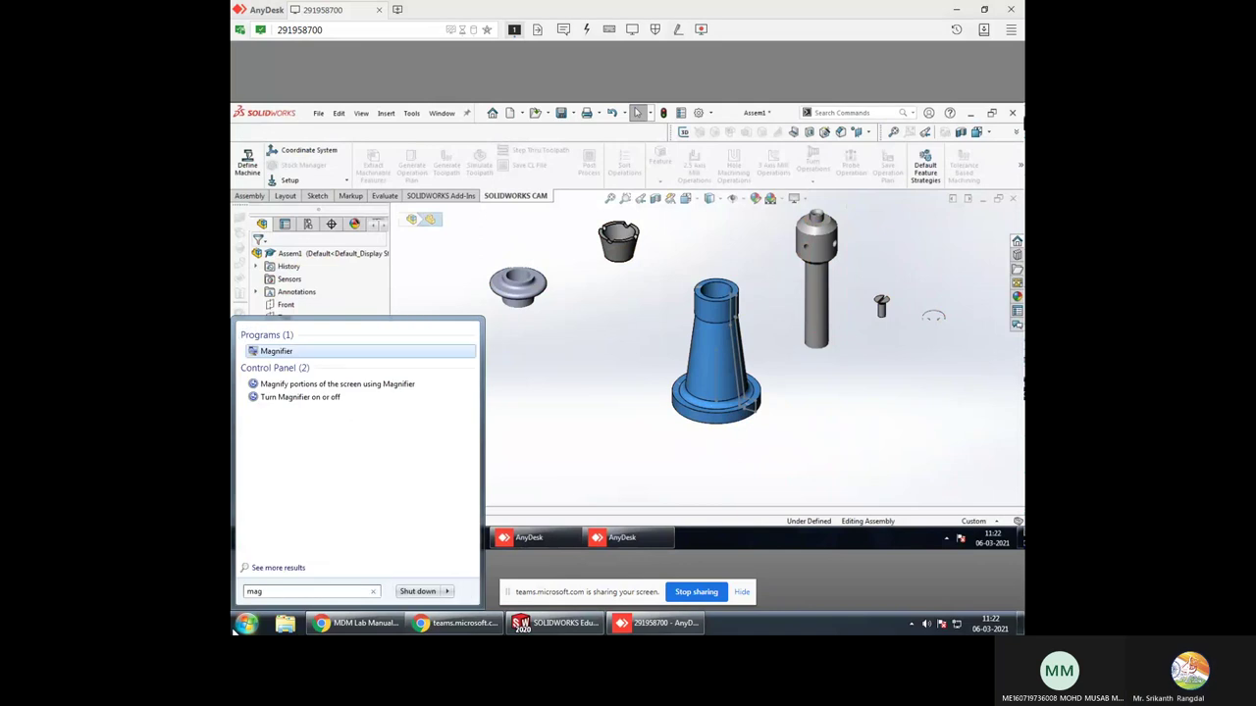
pyautogui.press('Return')
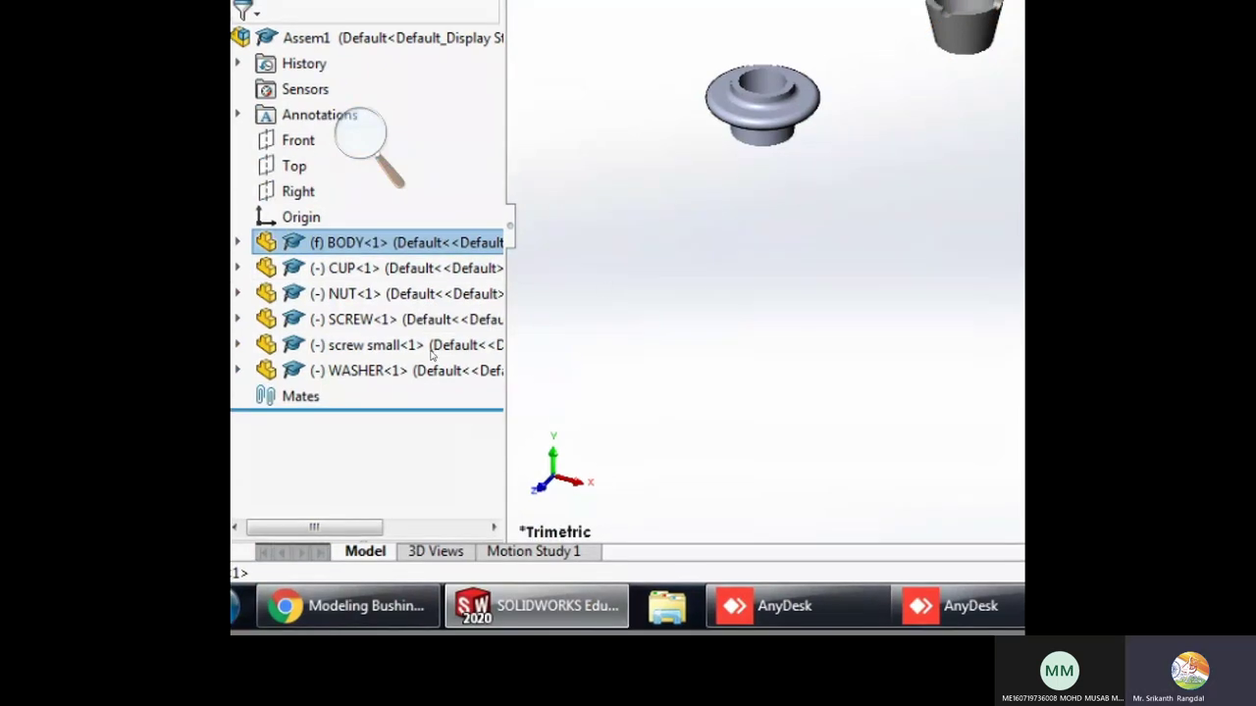
pyautogui.press('super+plus')
pyautogui.press('super+minus')
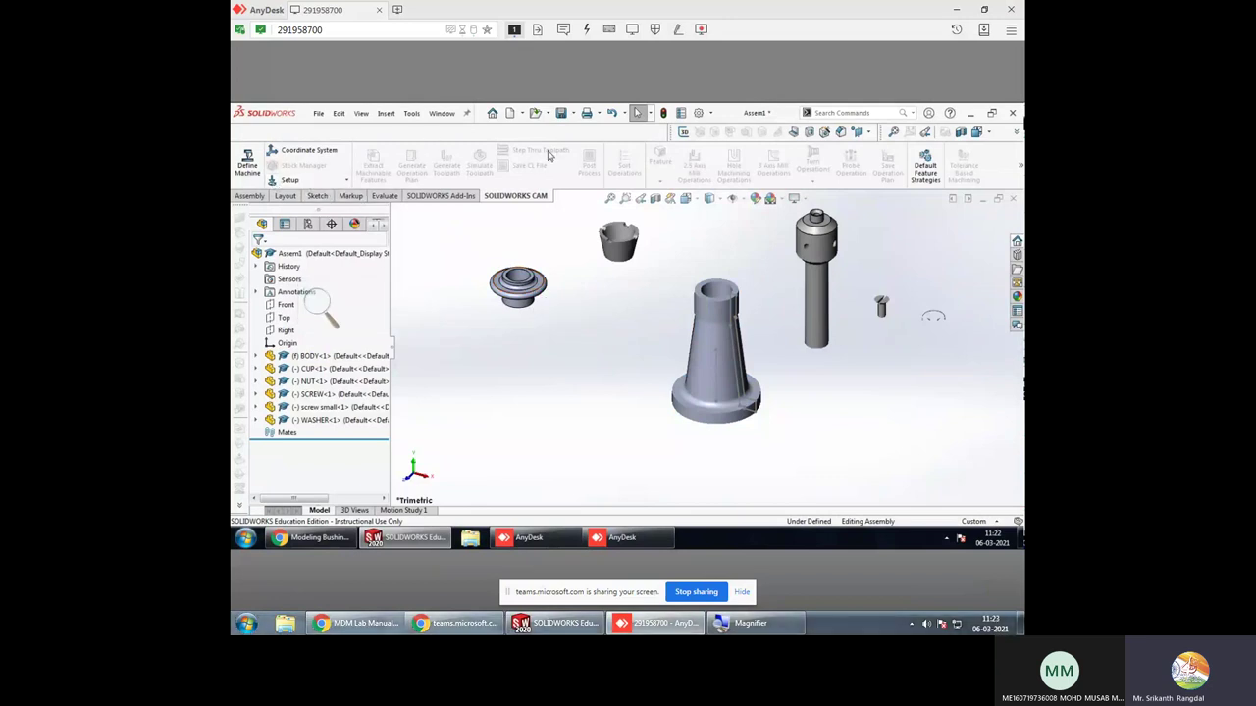
# Mate the nut's circular edge concentric with the body's top inner edge
pyautogui.click(249, 197)
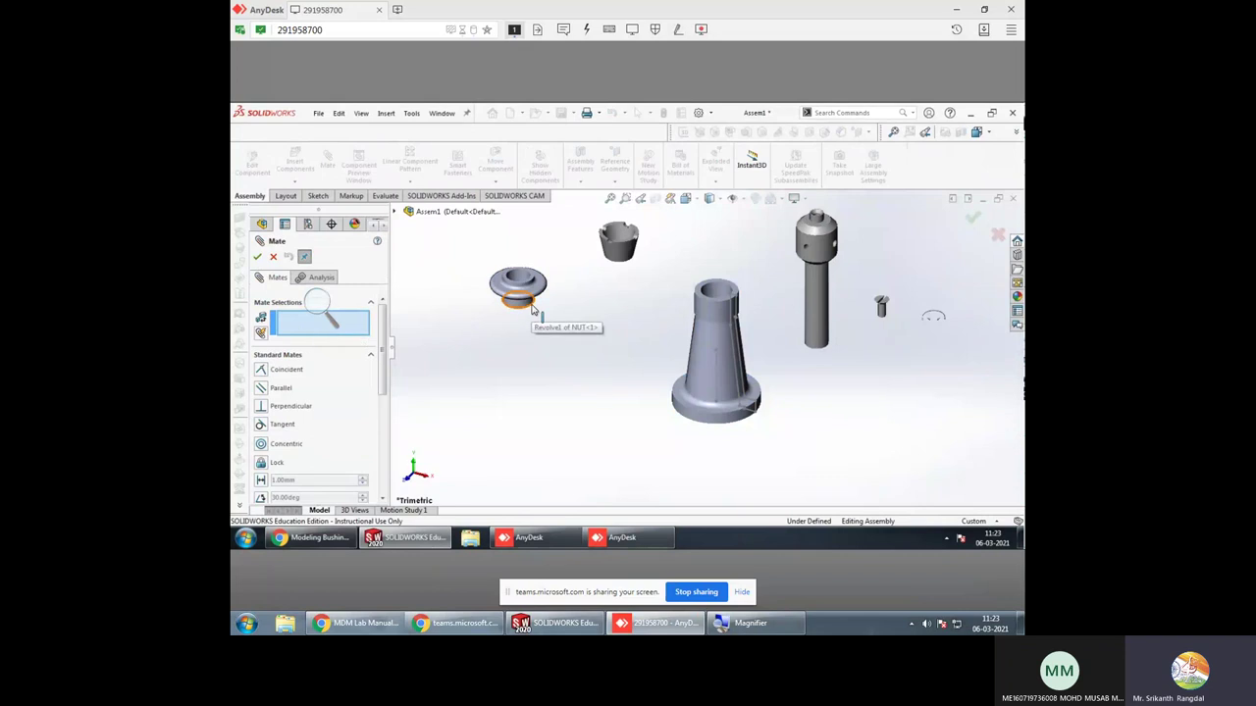
pyautogui.moveTo(533, 310); pyautogui.dragTo(525, 280, button='middle')
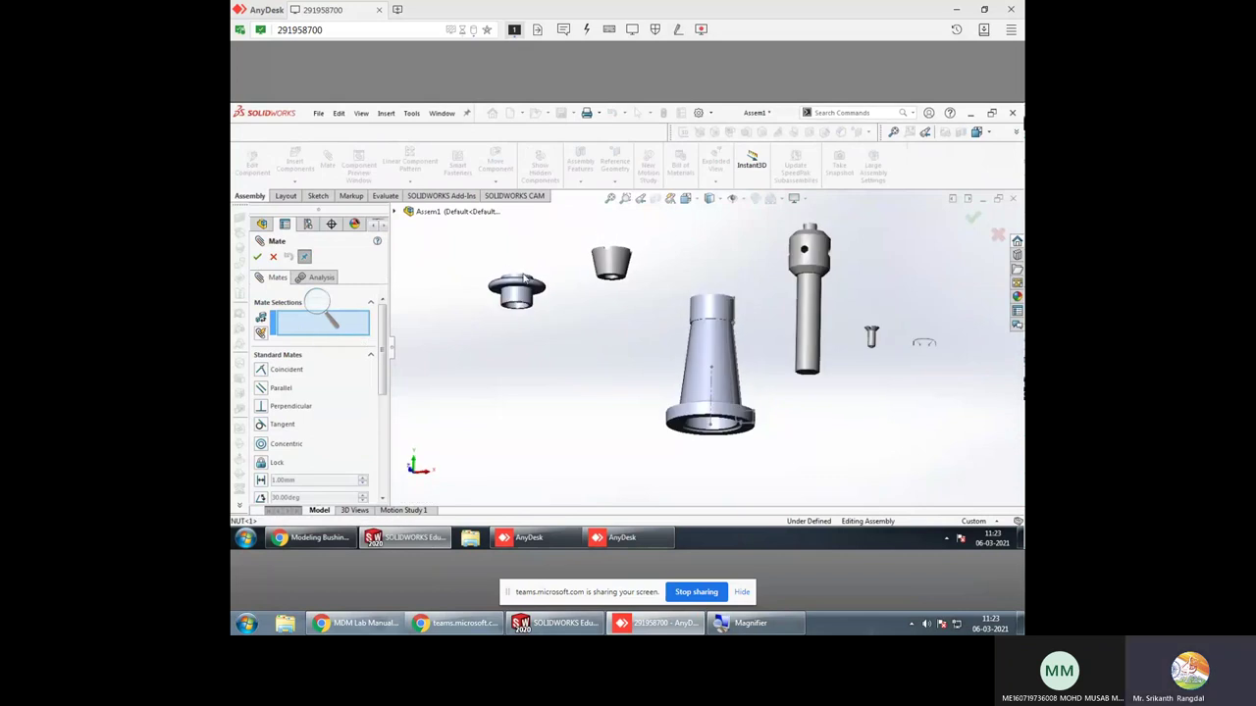
pyautogui.scroll(-1, 527, 284)
pyautogui.scroll(-1, 530, 289)
pyautogui.scroll(-3, 545, 299)
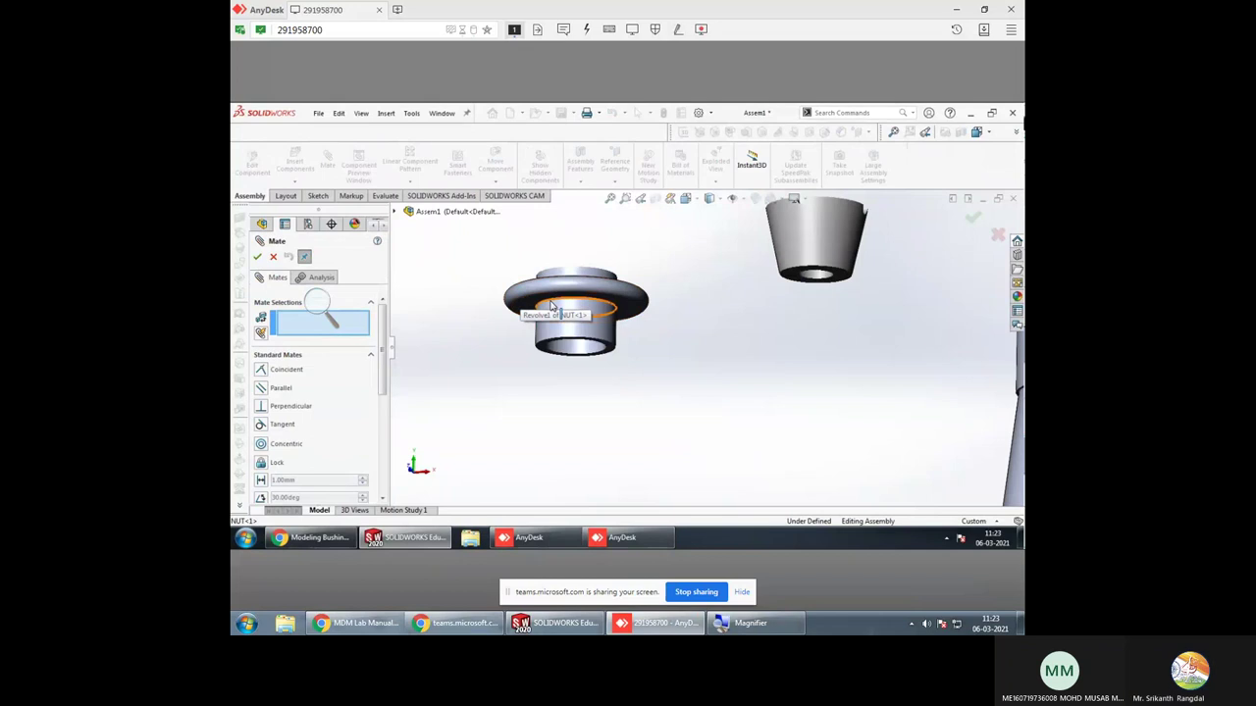
pyautogui.click(552, 306)
pyautogui.moveTo(555, 265); pyautogui.dragTo(640, 331, button='middle')
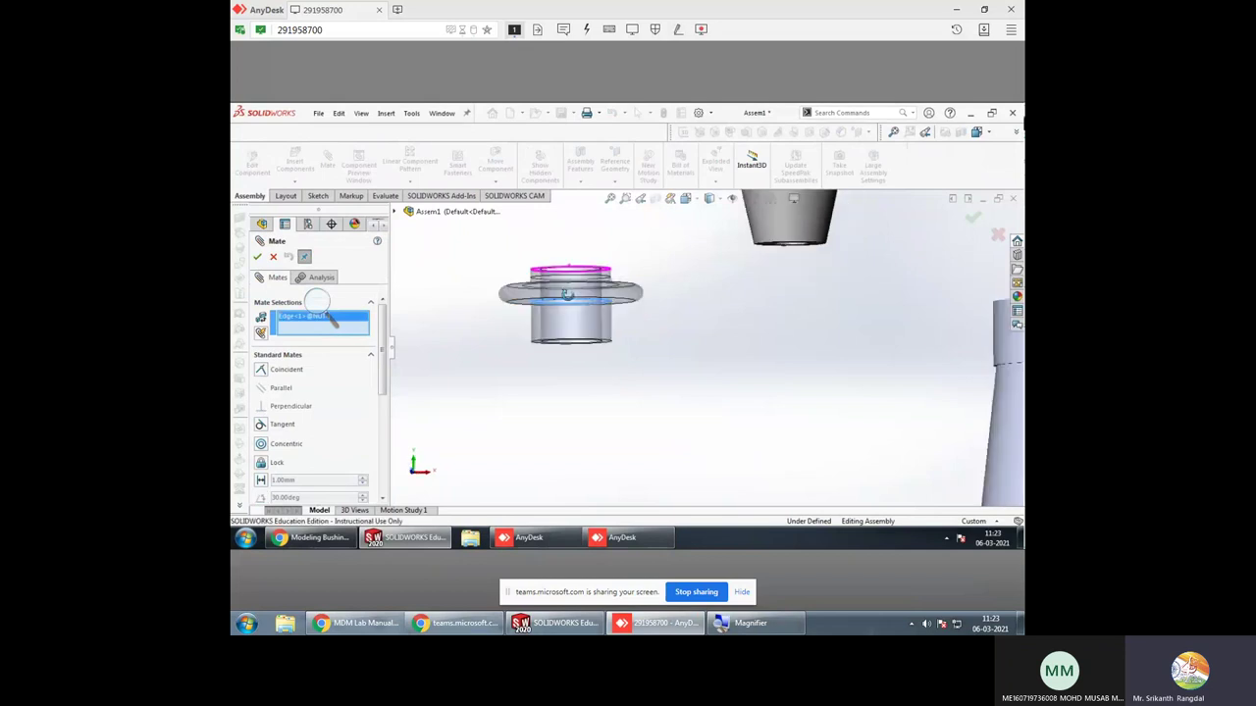
pyautogui.scroll(3, 640, 332)
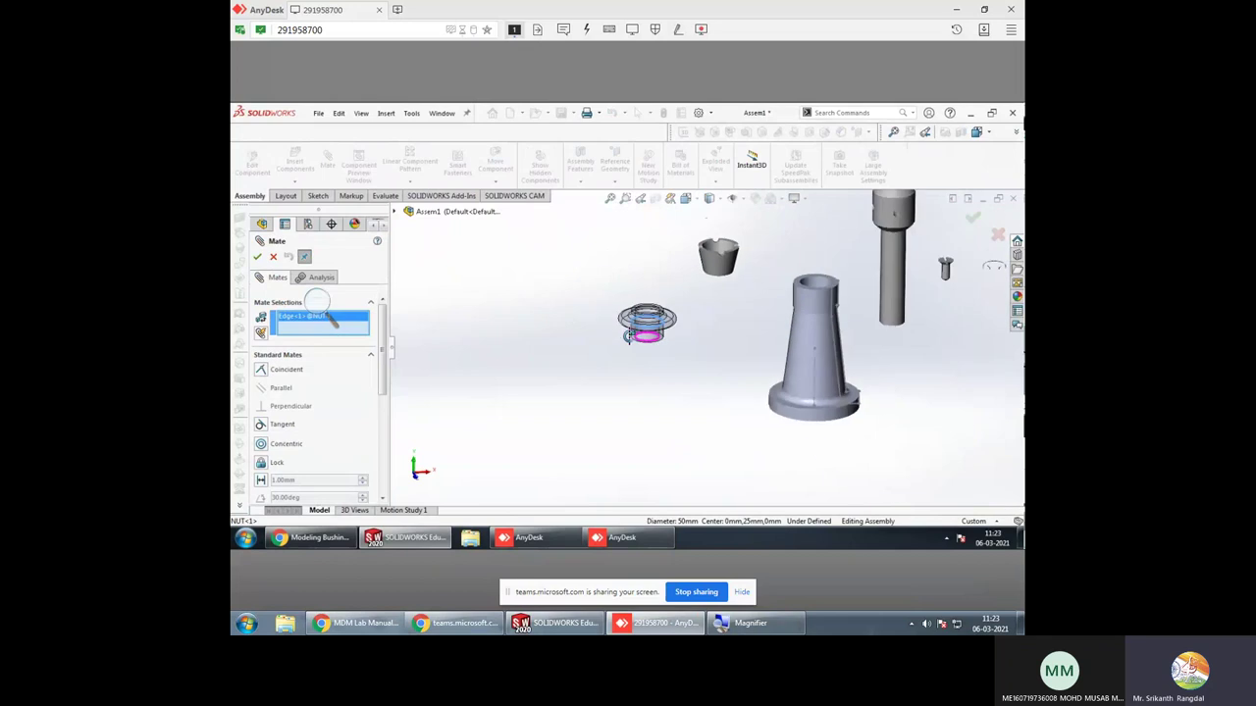
pyautogui.scroll(-5, 825, 287)
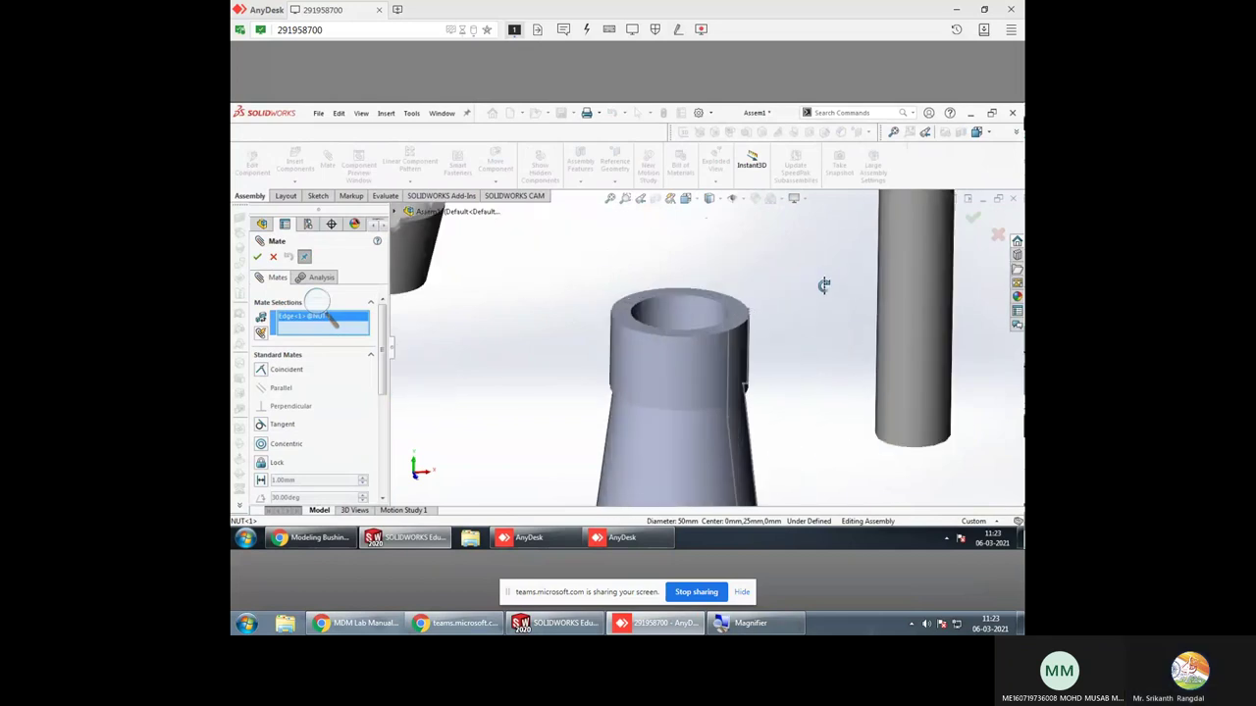
pyautogui.click(717, 297)
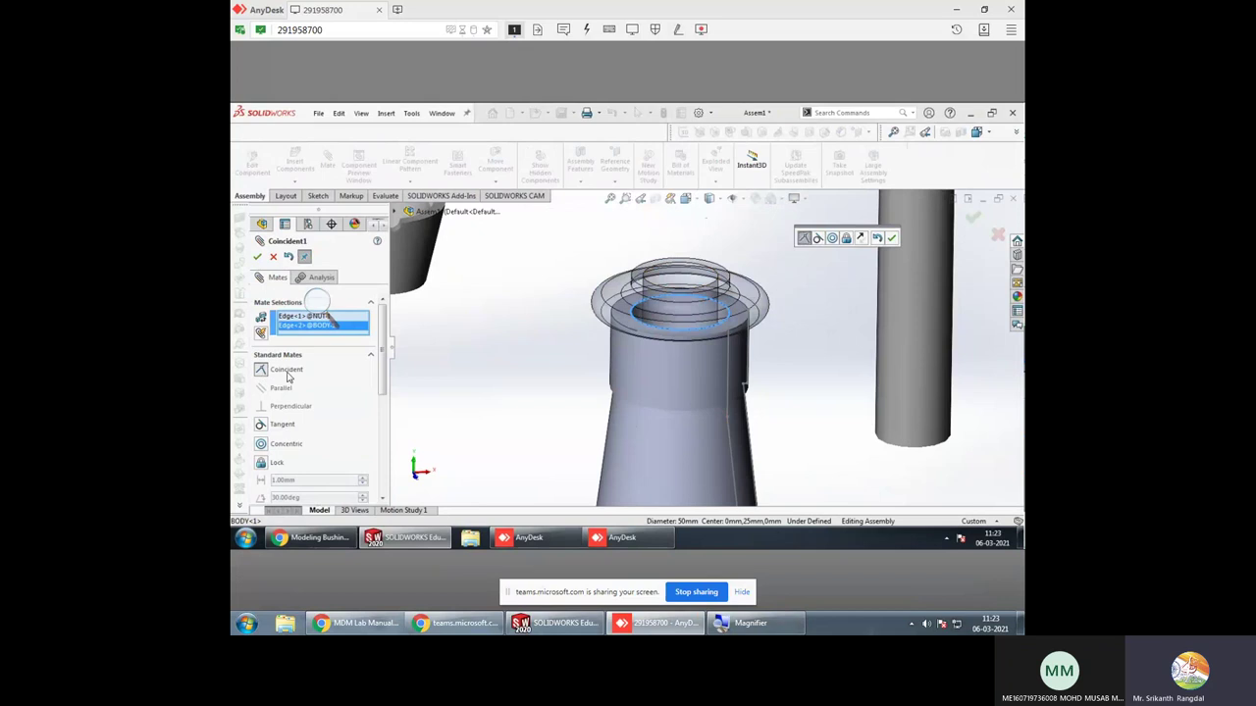
pyautogui.click(319, 445)
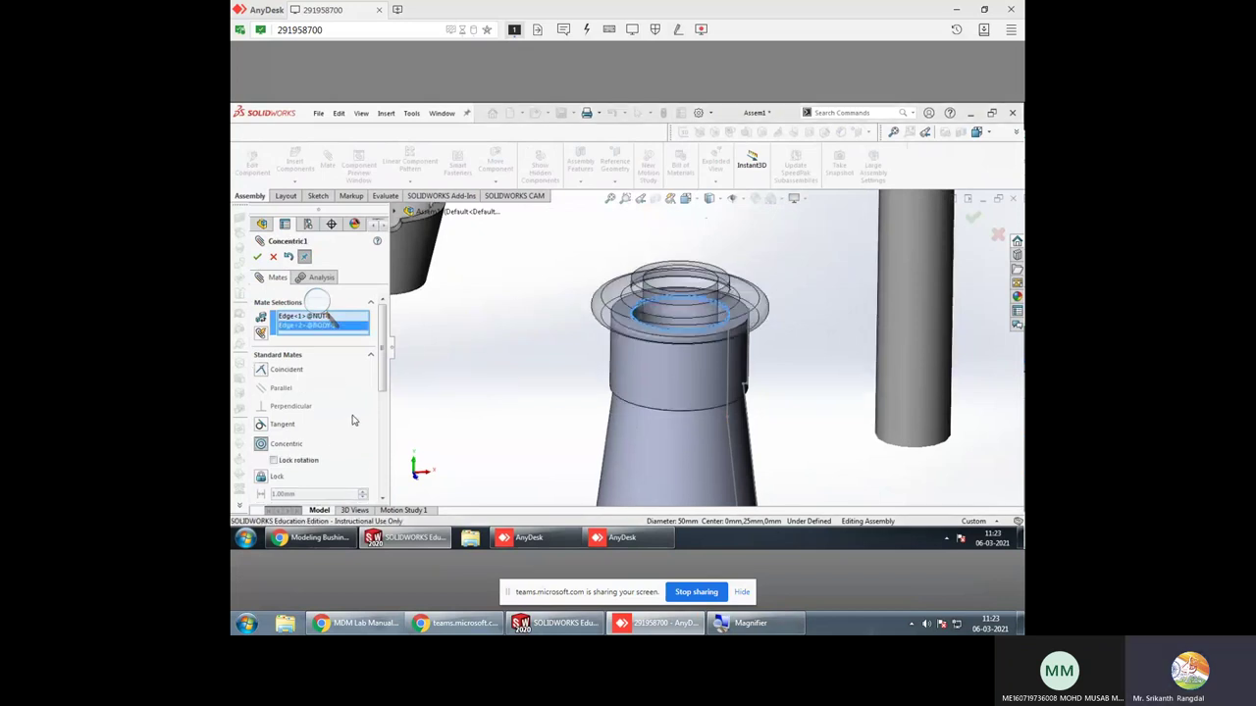
pyautogui.click(971, 218)
# Close the Mate panel and start saving the assembly under a new name
pyautogui.scroll(-2, 817, 333)
pyautogui.moveTo(818, 332)
pyautogui.mouseDown(button='middle')
pyautogui.moveTo(785, 272)
pyautogui.moveTo(628, 294)
pyautogui.mouseUp(button='middle')
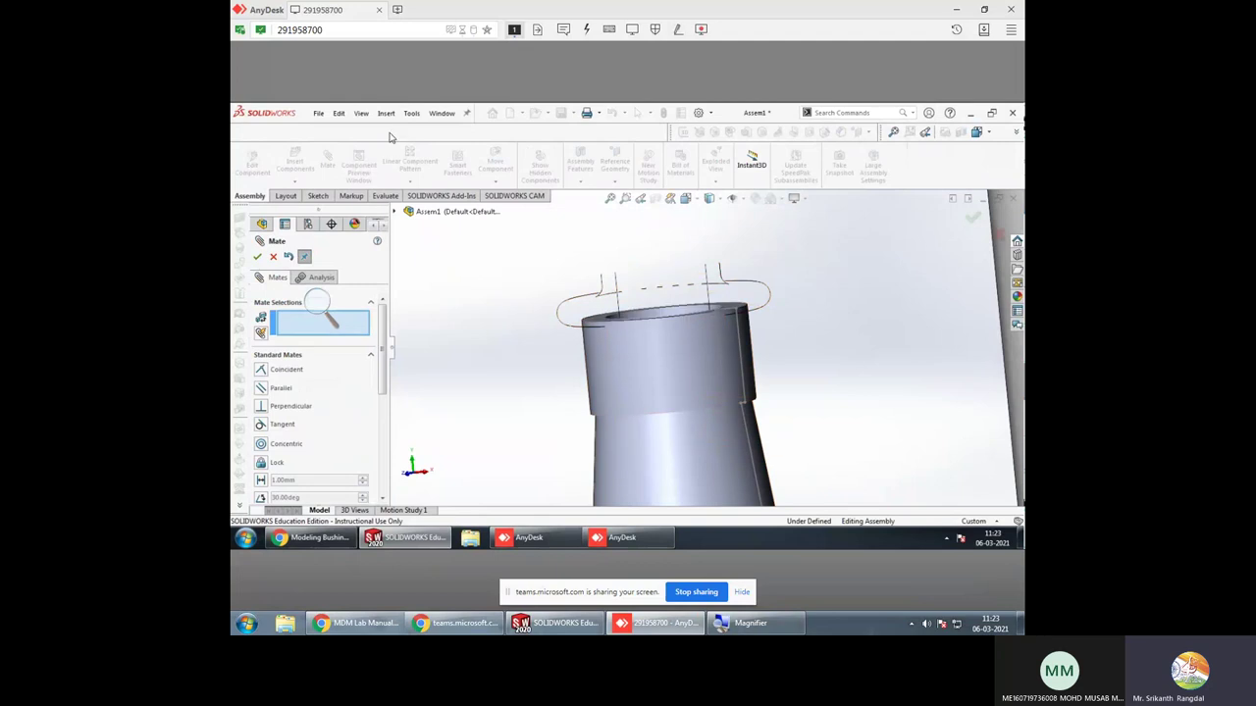
pyautogui.click(317, 114)
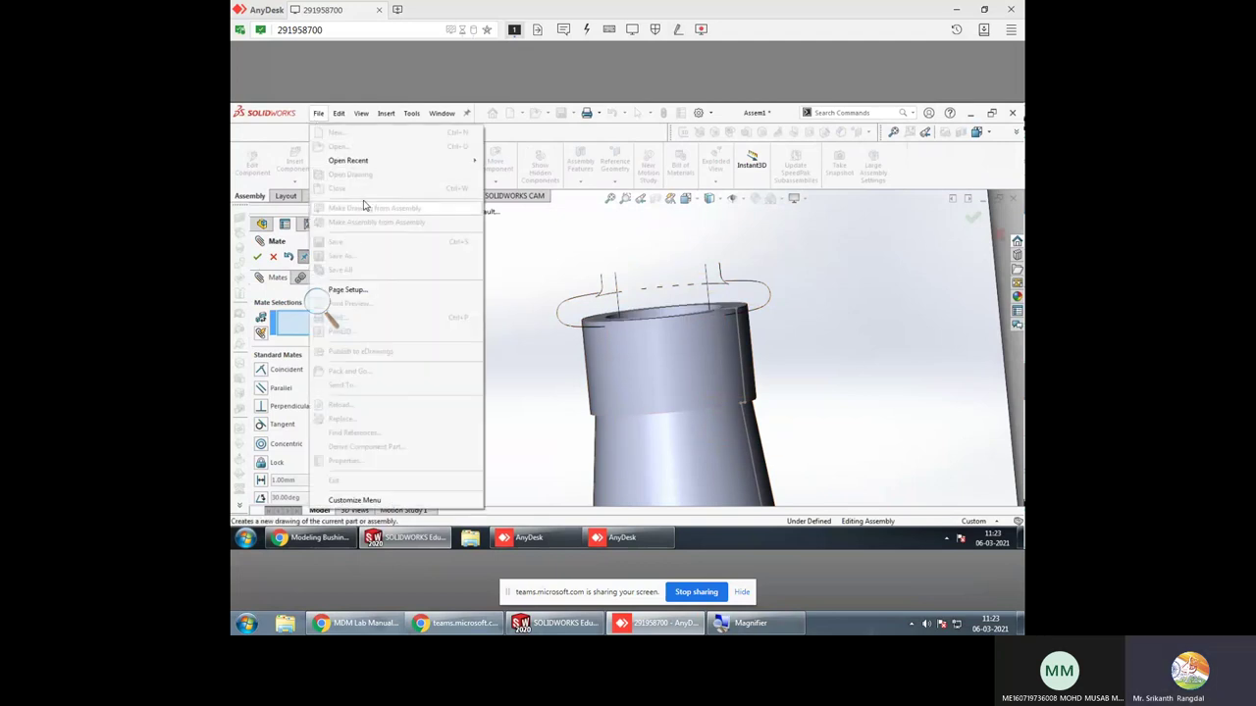
pyautogui.click(721, 249)
pyautogui.click(971, 217)
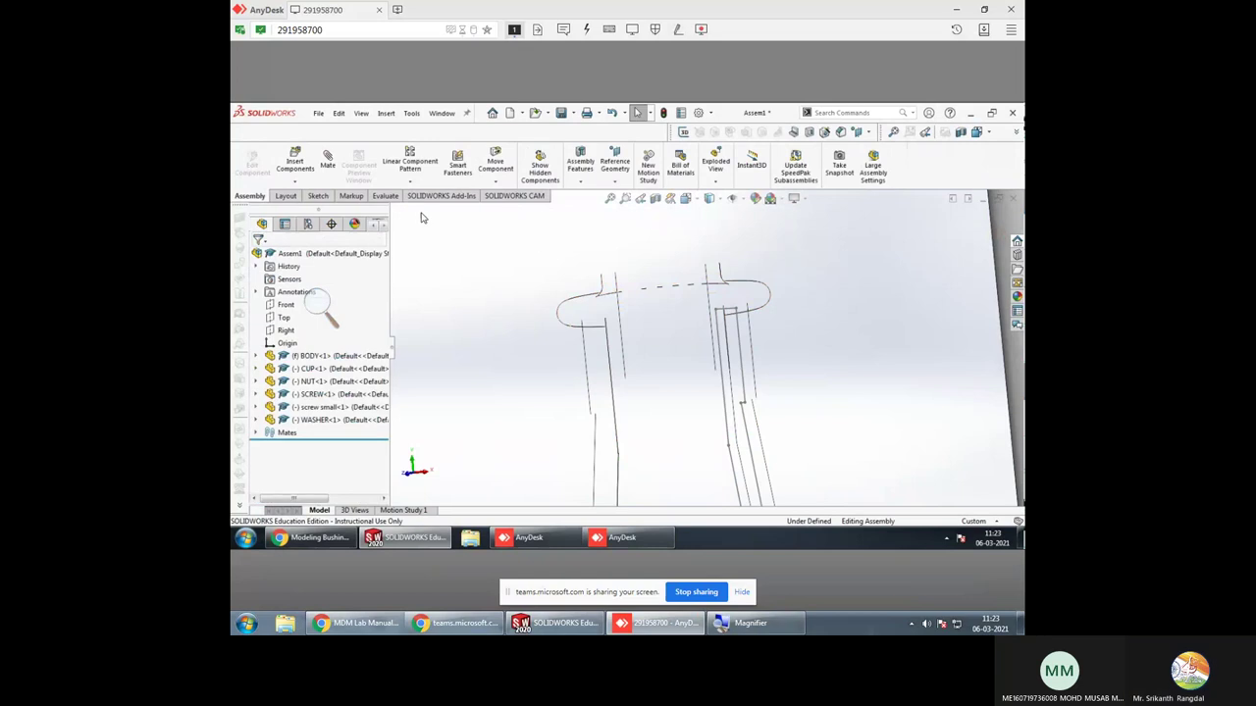
pyautogui.click(318, 114)
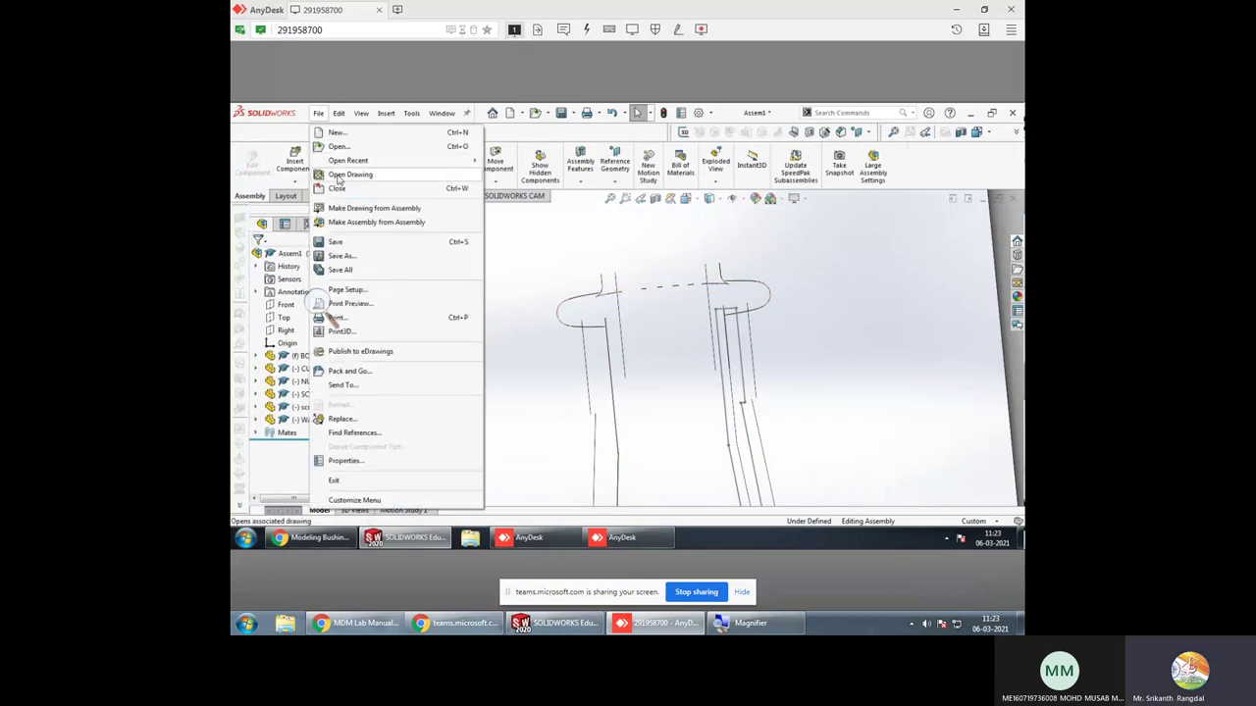
pyautogui.click(337, 255)
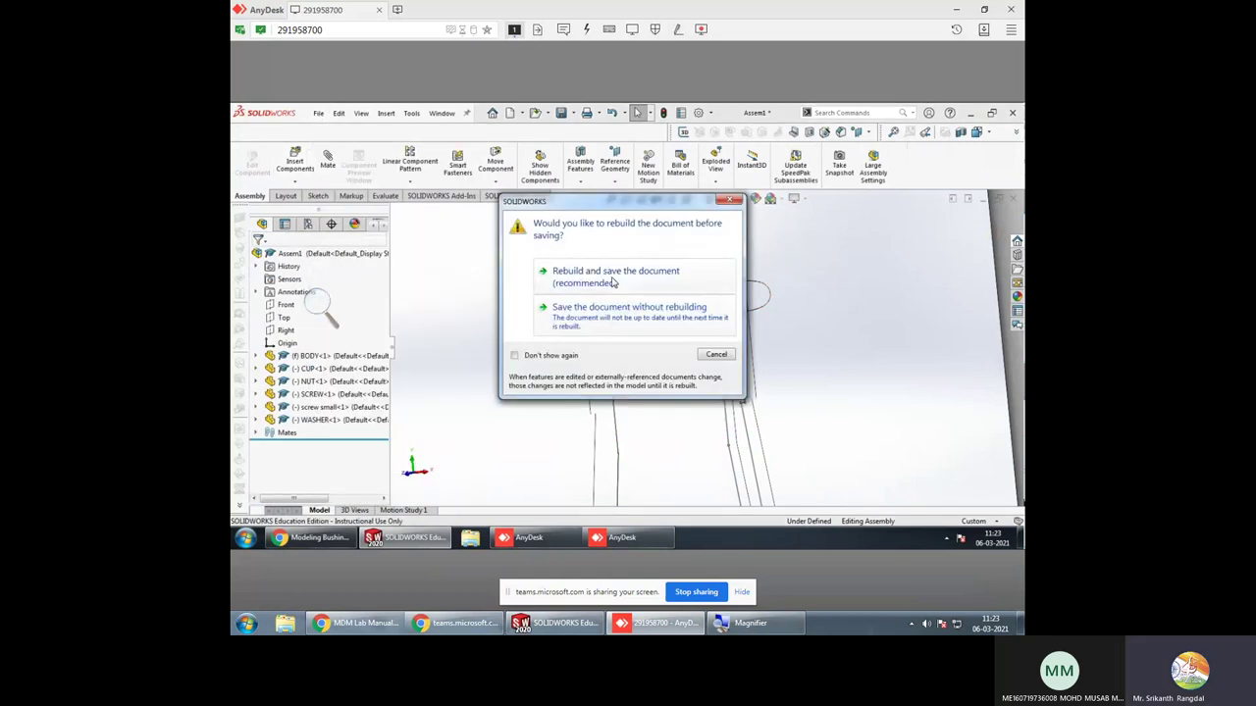
# Rebuild and save the assembly as Assem1 in SCREW JACK, then close and reopen it
pyautogui.click(615, 280)
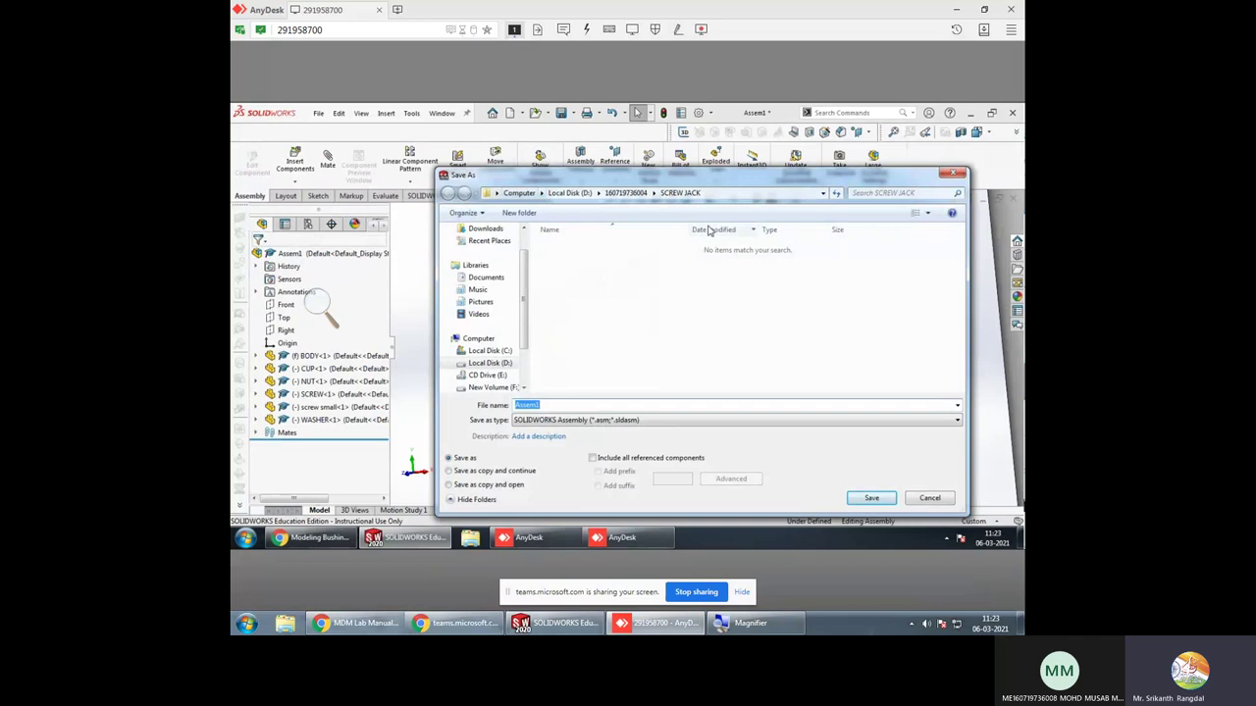
pyautogui.press('Return')
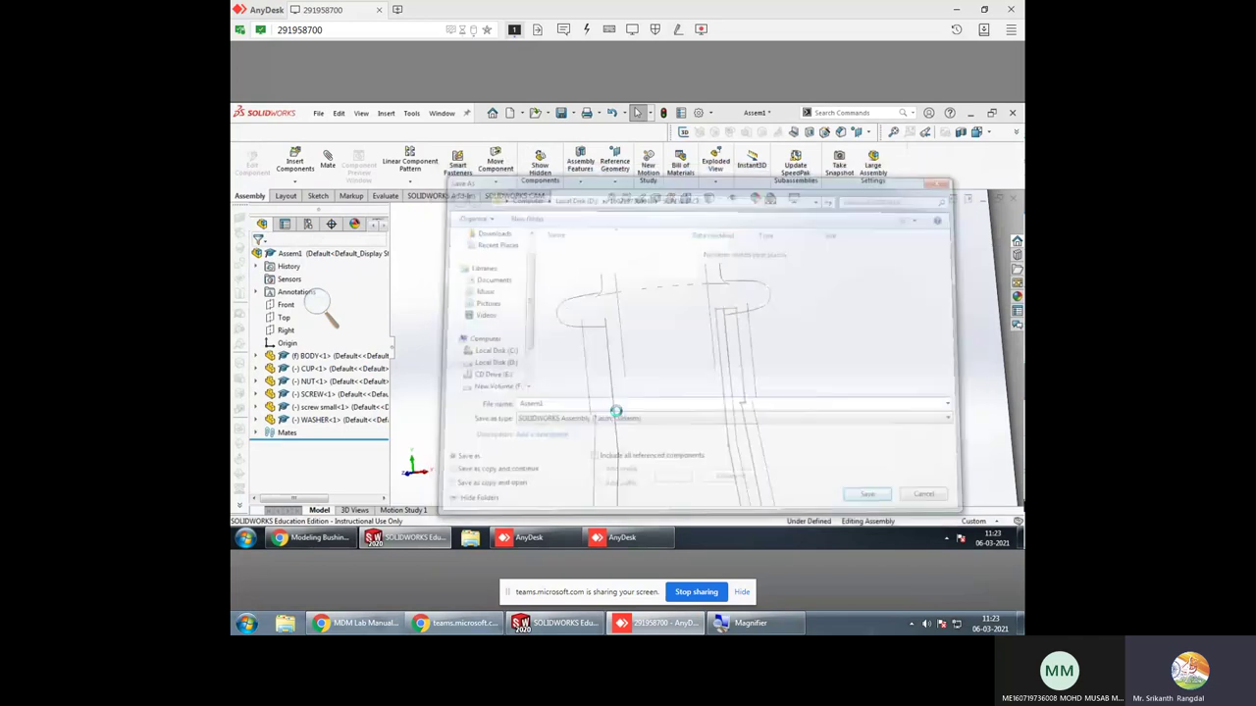
pyautogui.click(1013, 199)
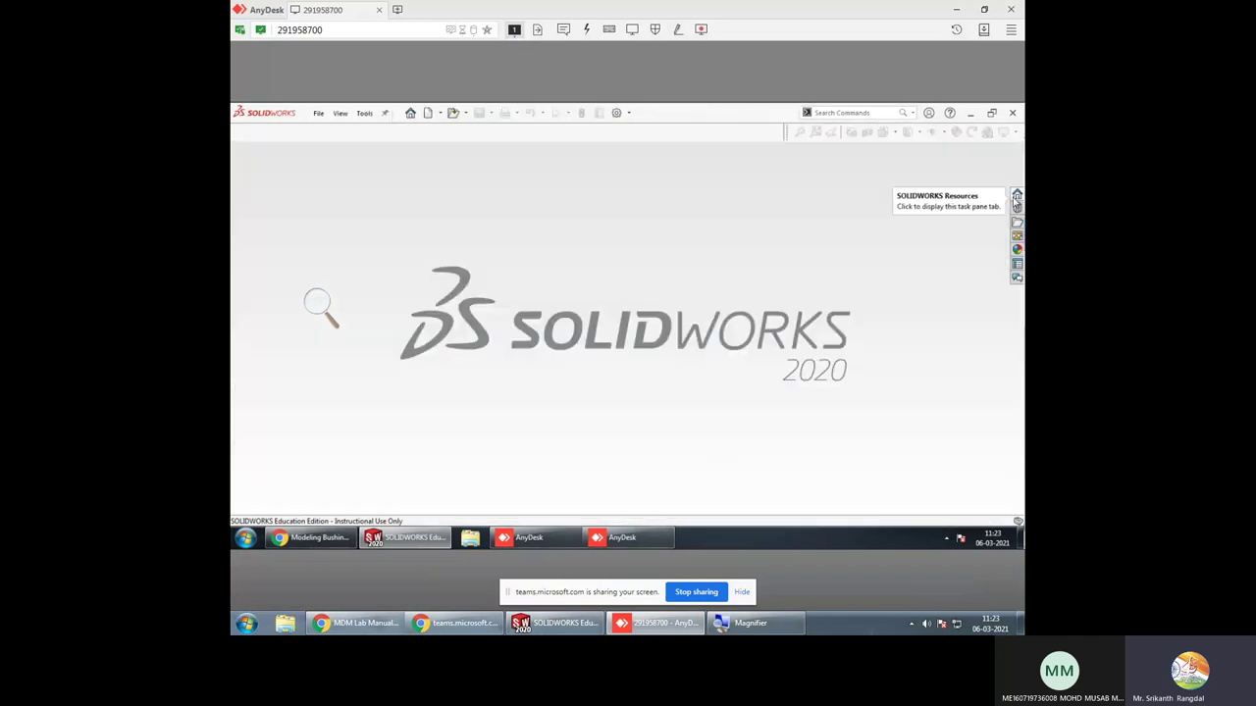
pyautogui.click(452, 112)
pyautogui.doubleClick(565, 235)
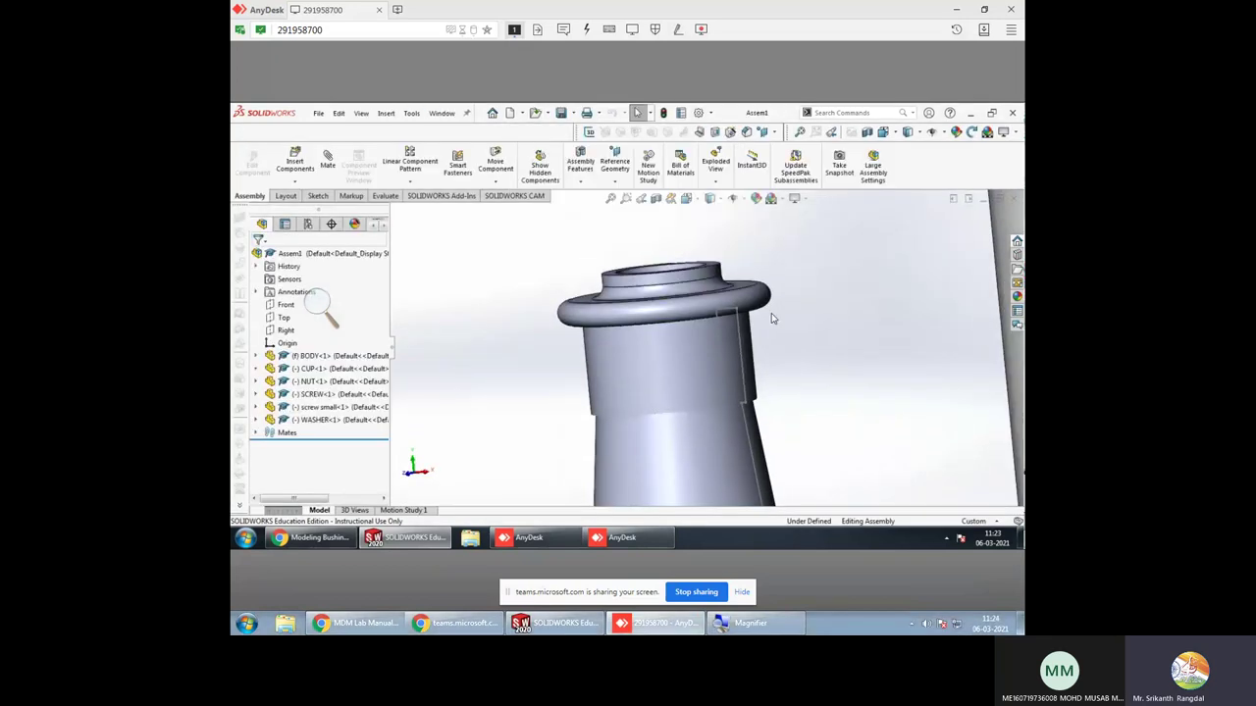
# Mate the screw's shaft face concentric with the nut's bore
pyautogui.moveTo(771, 313); pyautogui.dragTo(750, 370, button='middle')
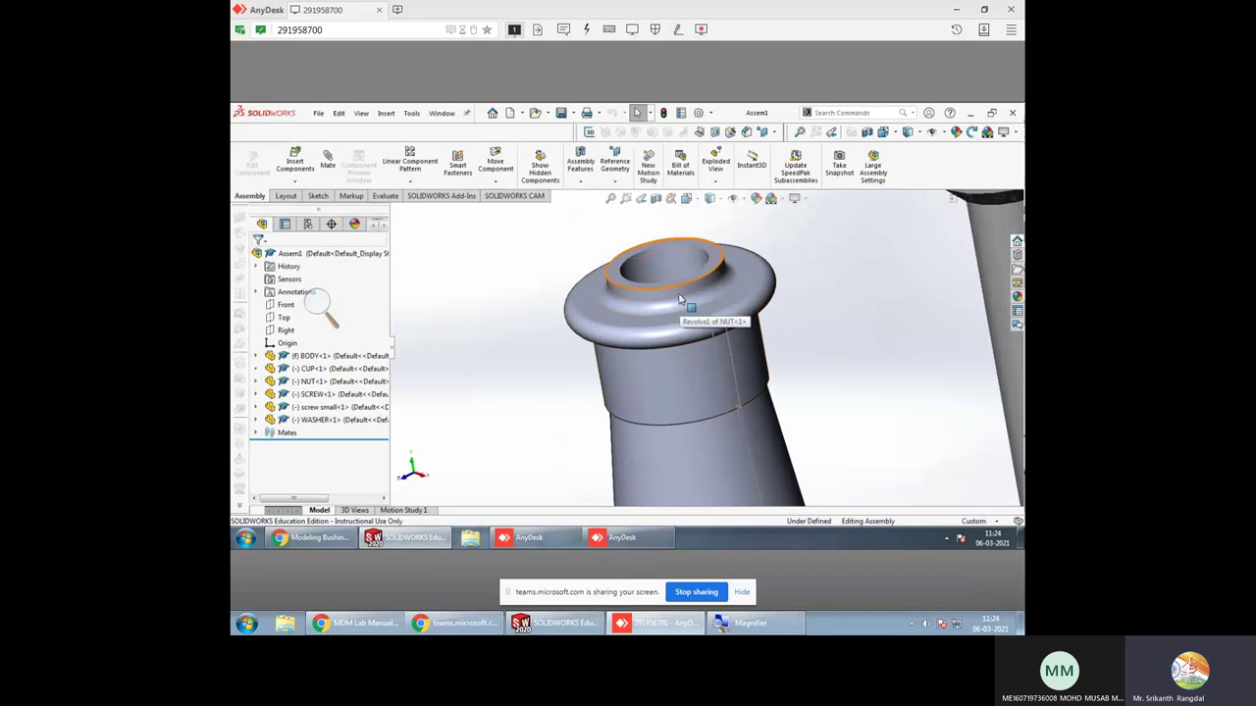
pyautogui.scroll(5, 679, 299)
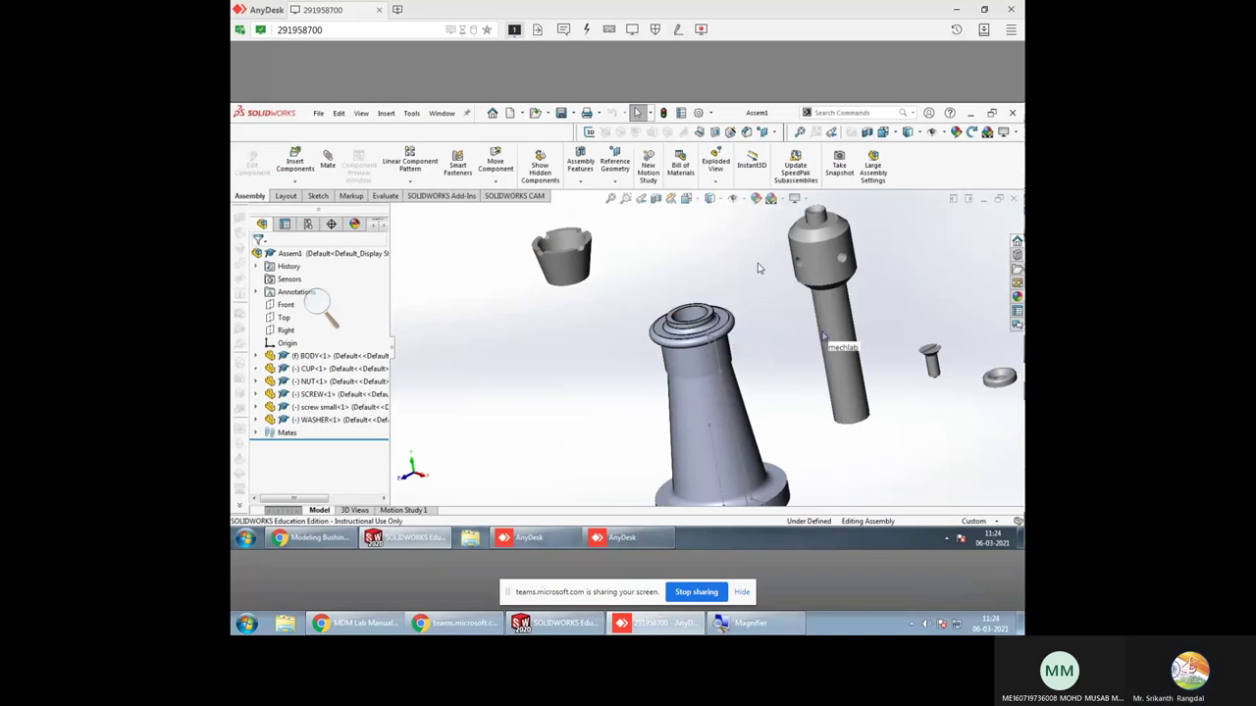
pyautogui.click(329, 165)
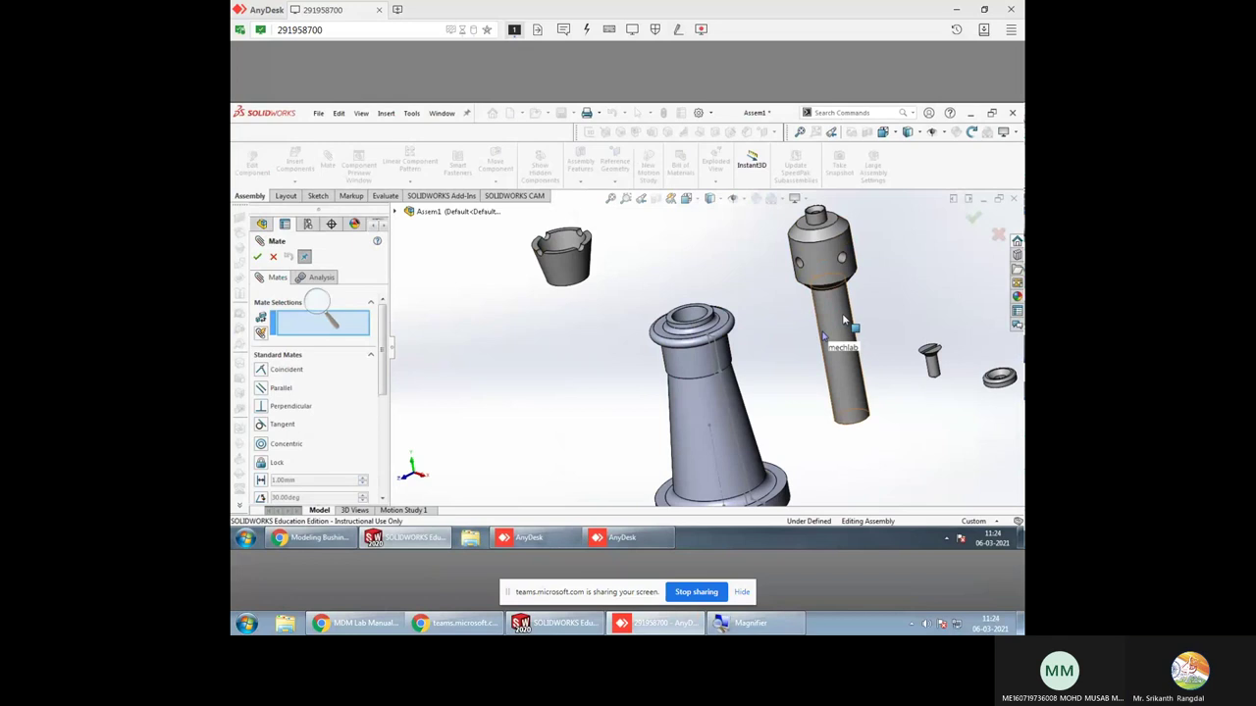
pyautogui.click(844, 320)
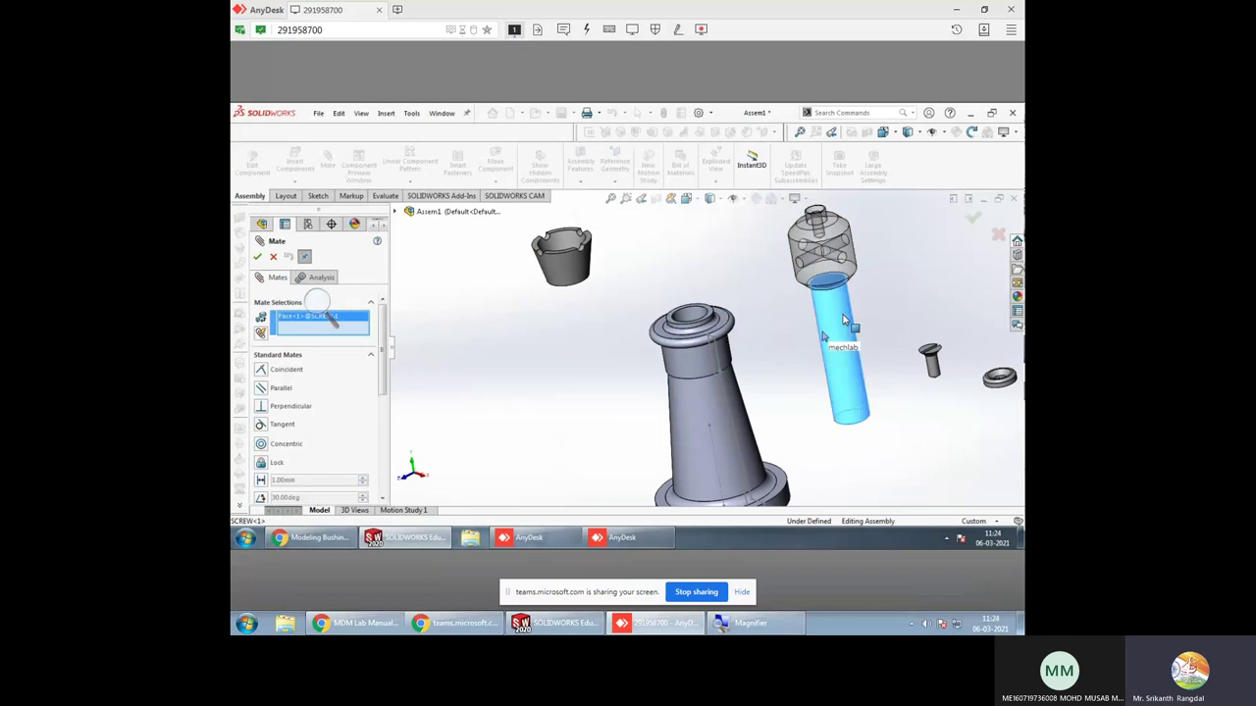
pyautogui.click(686, 312)
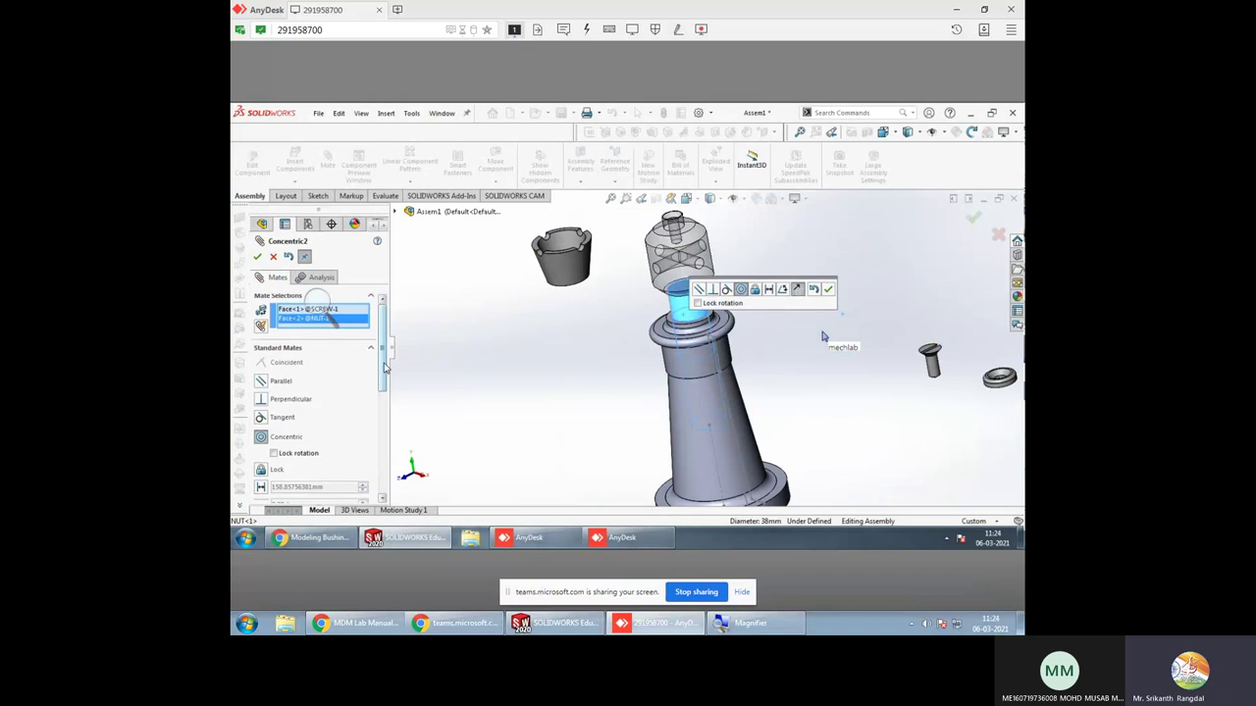
pyautogui.moveTo(386, 369); pyautogui.dragTo(381, 348)
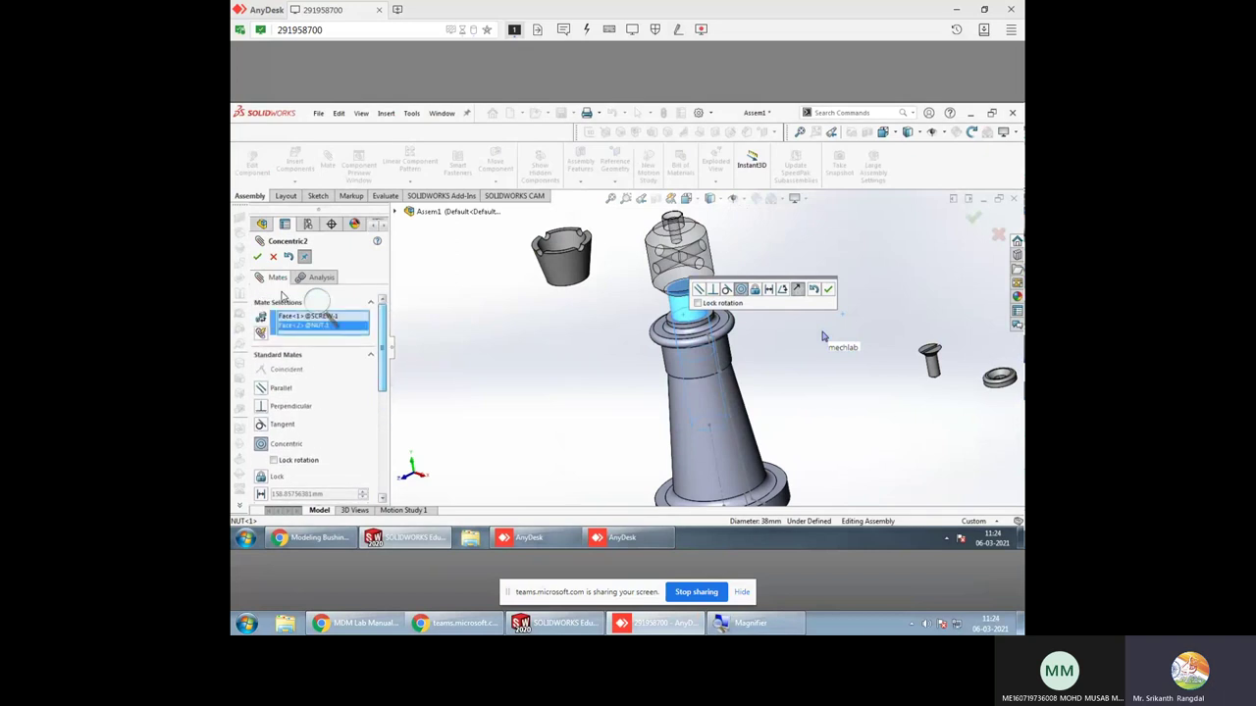
pyautogui.click(828, 288)
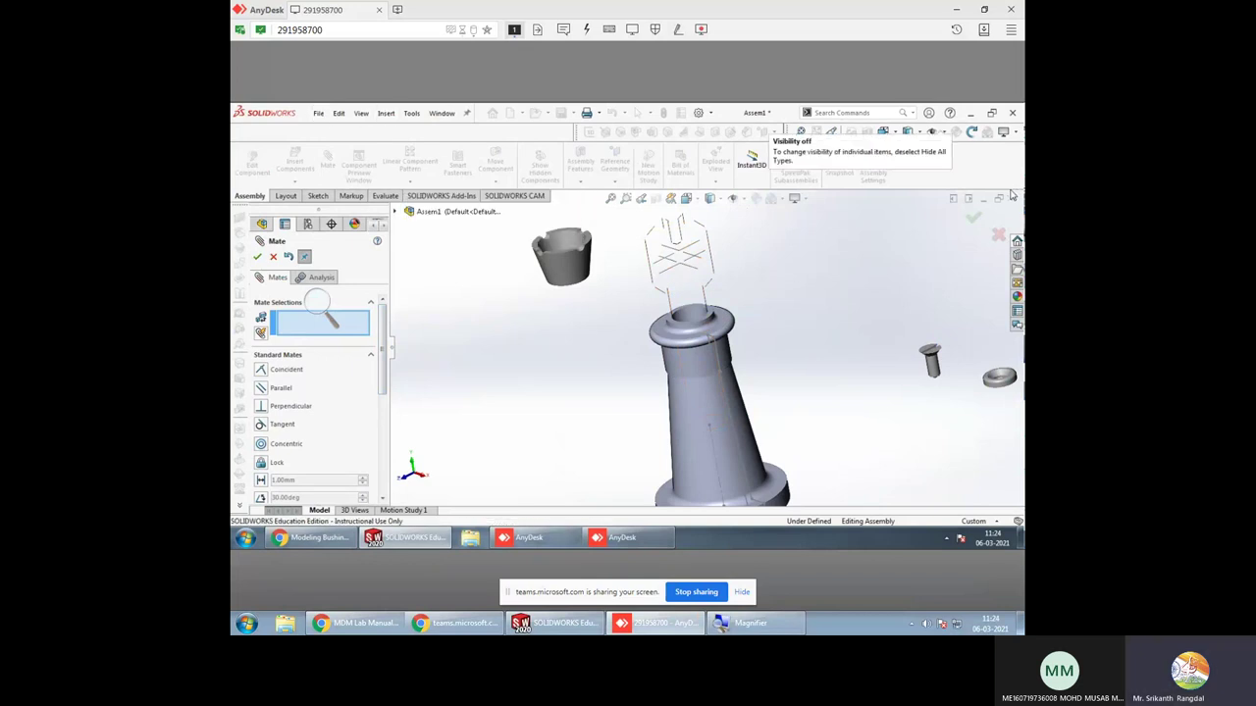
# Close the Mate panel, close the assembly saving changes, and reopen Assem1
pyautogui.click(974, 218)
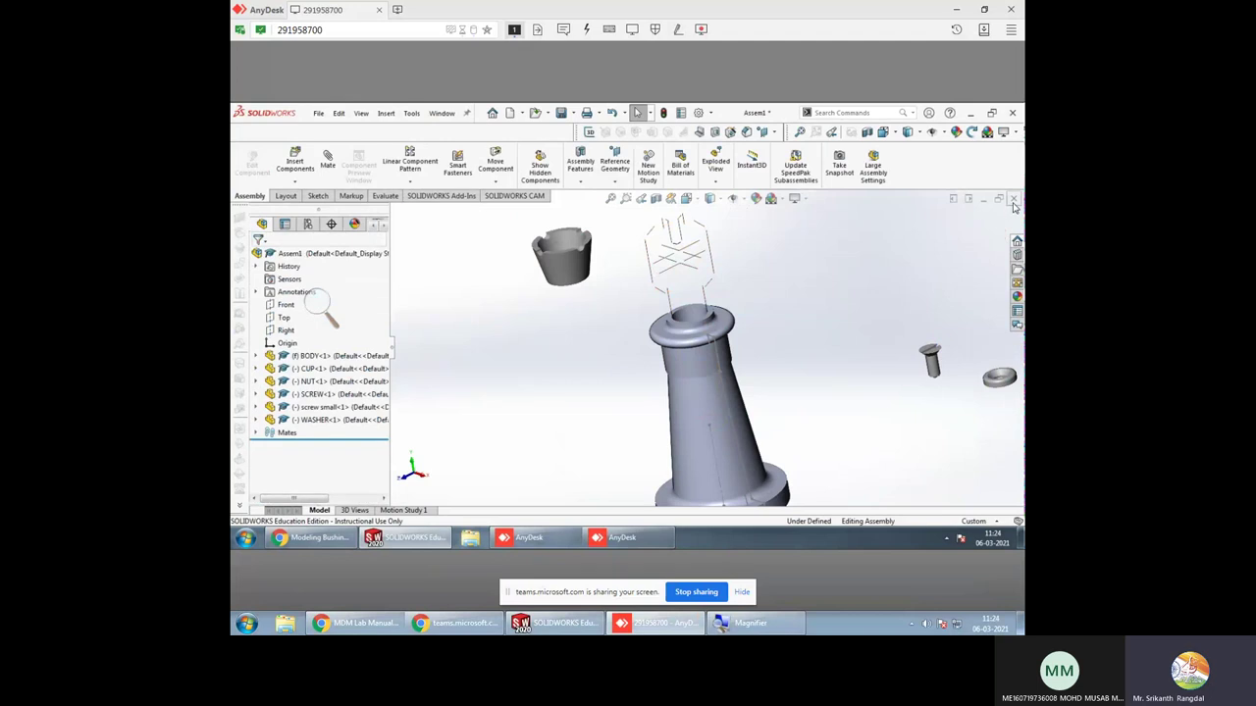
pyautogui.press('Escape')
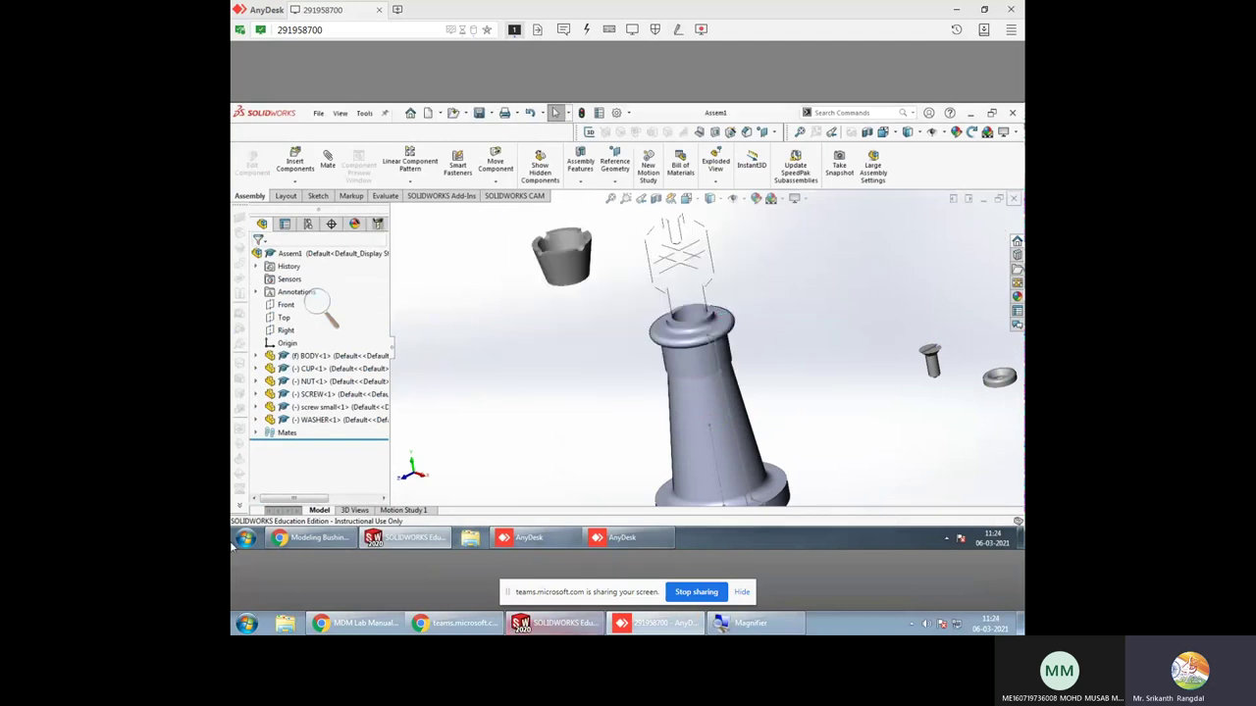
pyautogui.click(467, 114)
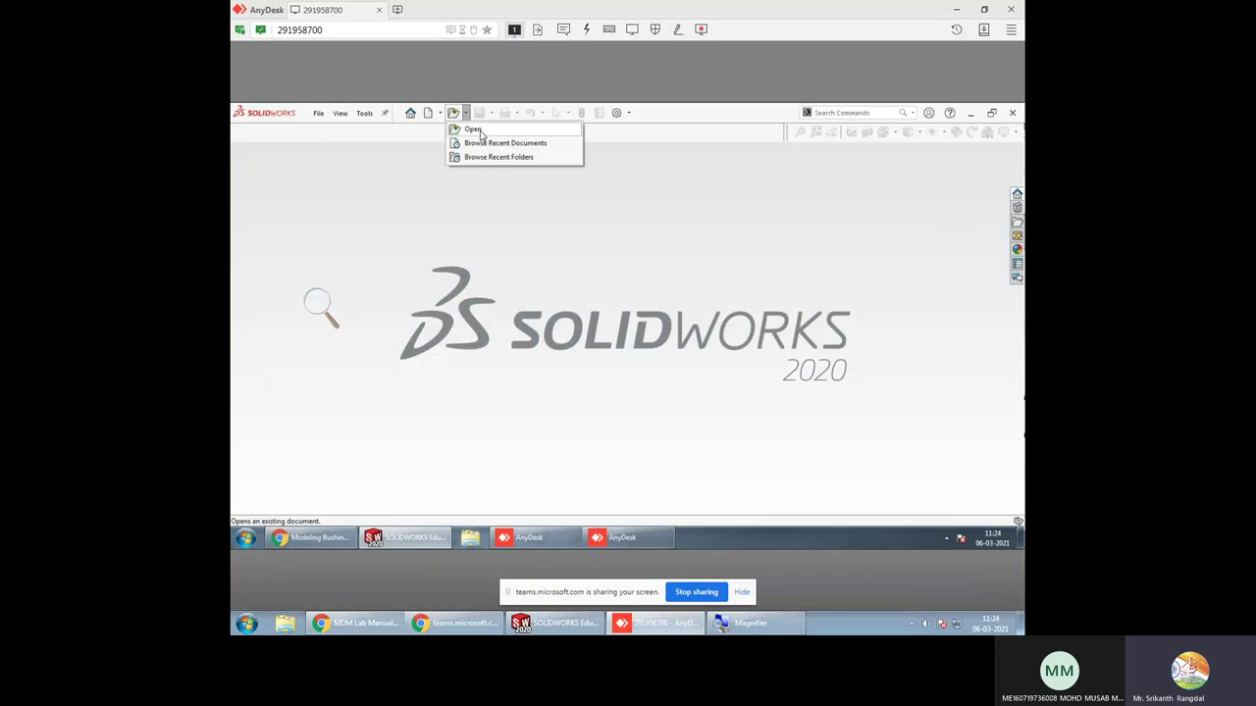
pyautogui.click(472, 129)
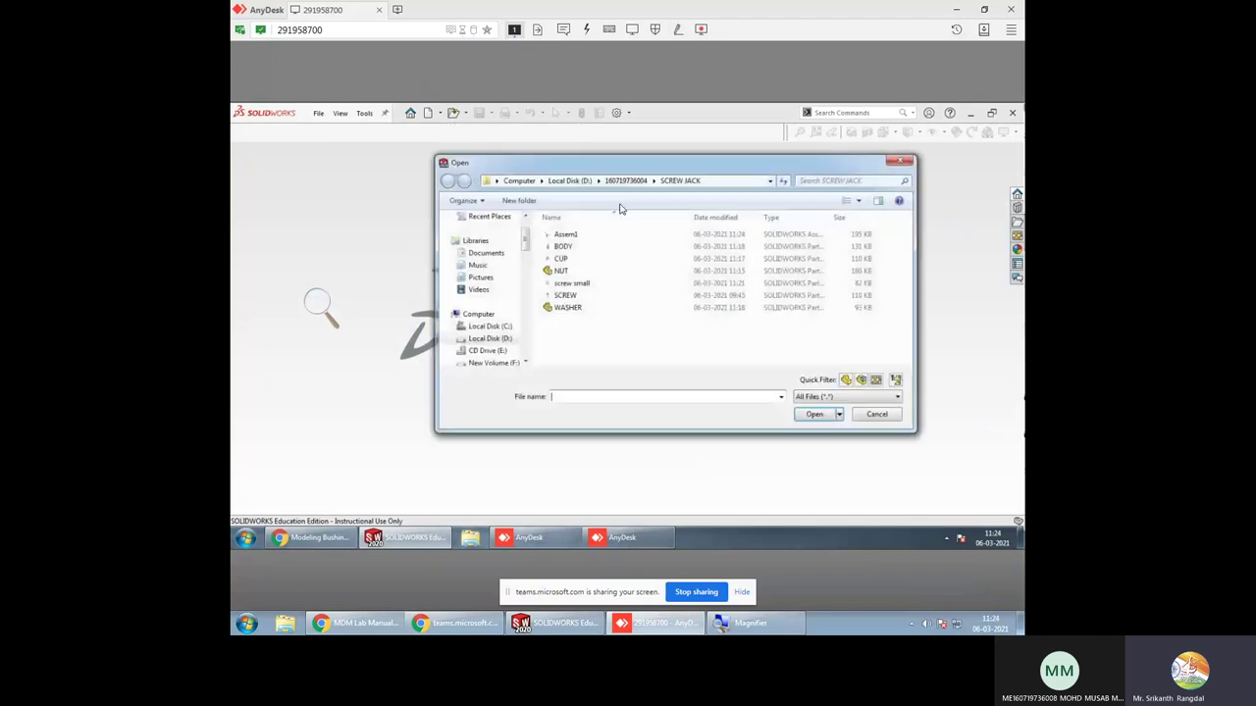
pyautogui.doubleClick(566, 235)
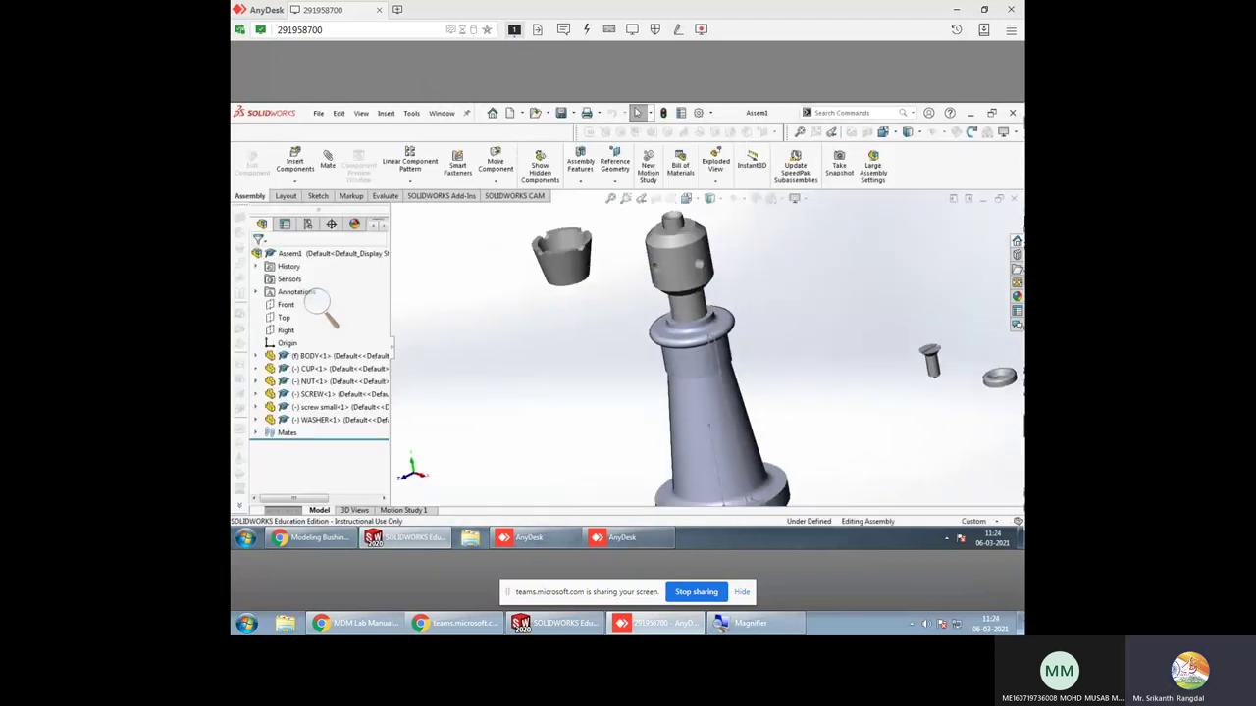
# Mate the cup's lower edge concentric with the screw's top edge and check the fit
pyautogui.moveTo(811, 369); pyautogui.dragTo(802, 347, button='middle')
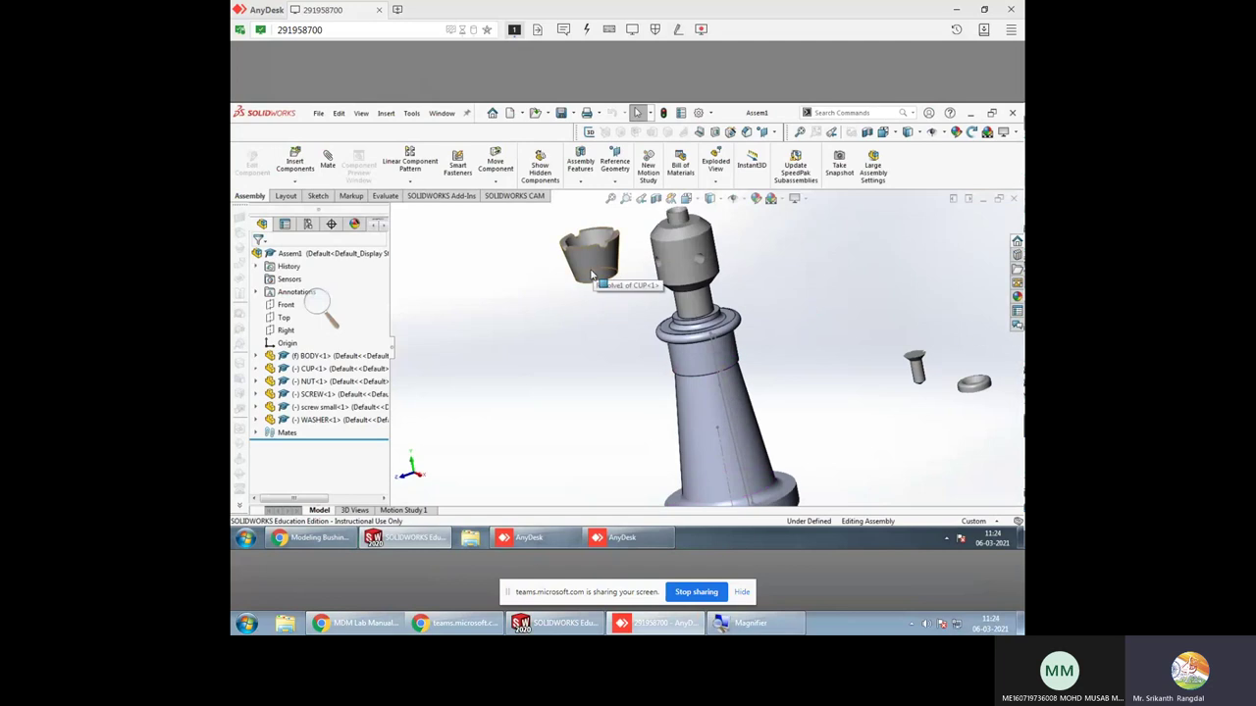
pyautogui.moveTo(603, 260)
pyautogui.mouseDown(button='middle')
pyautogui.moveTo(610, 311)
pyautogui.moveTo(599, 273)
pyautogui.mouseUp(button='middle')
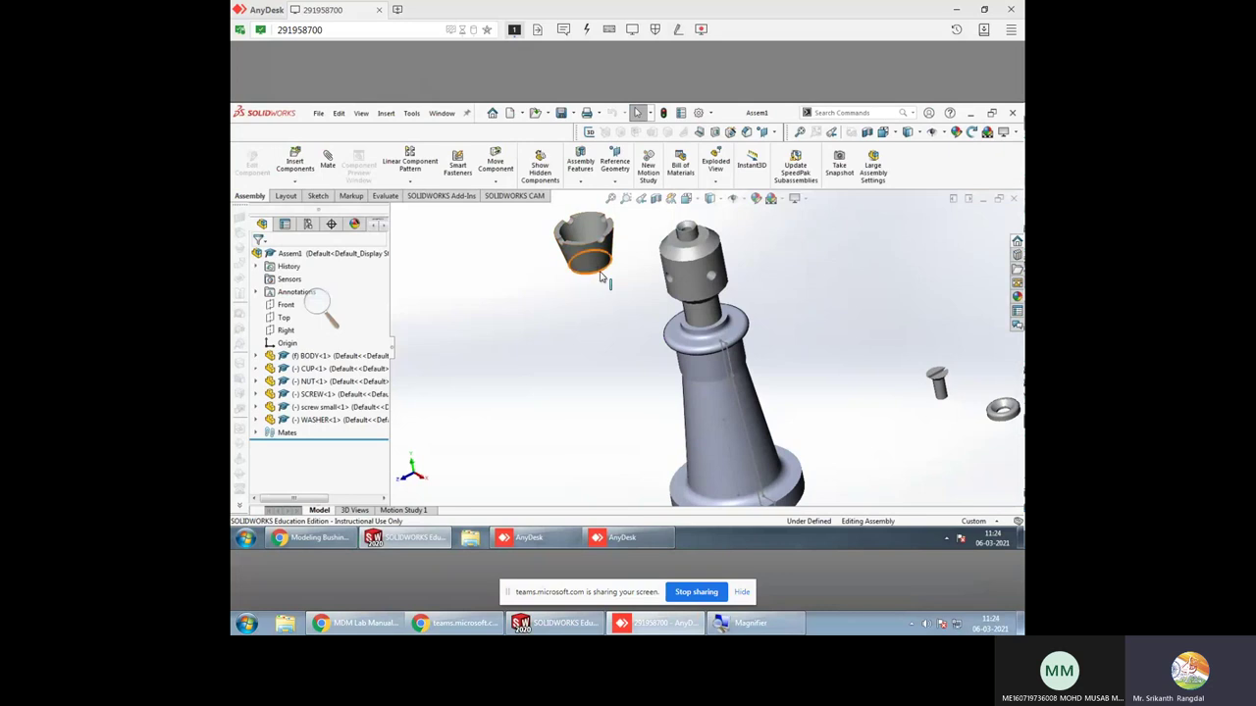
pyautogui.click(328, 159)
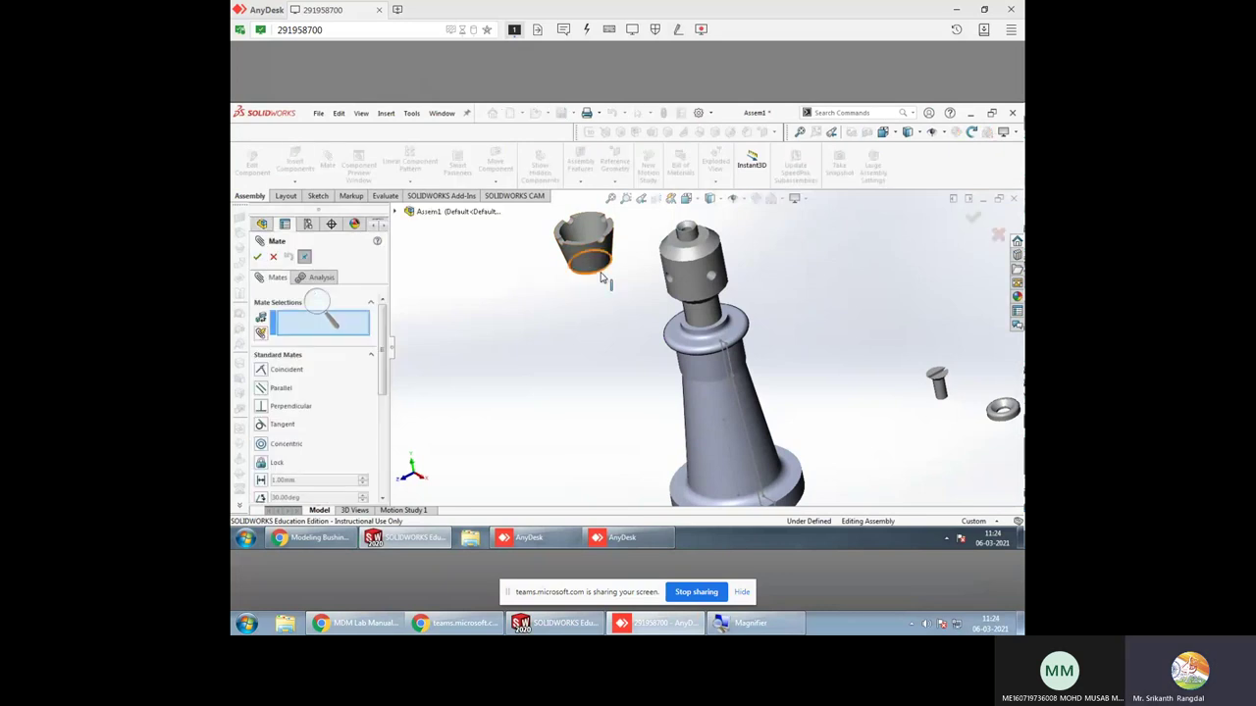
pyautogui.click(602, 278)
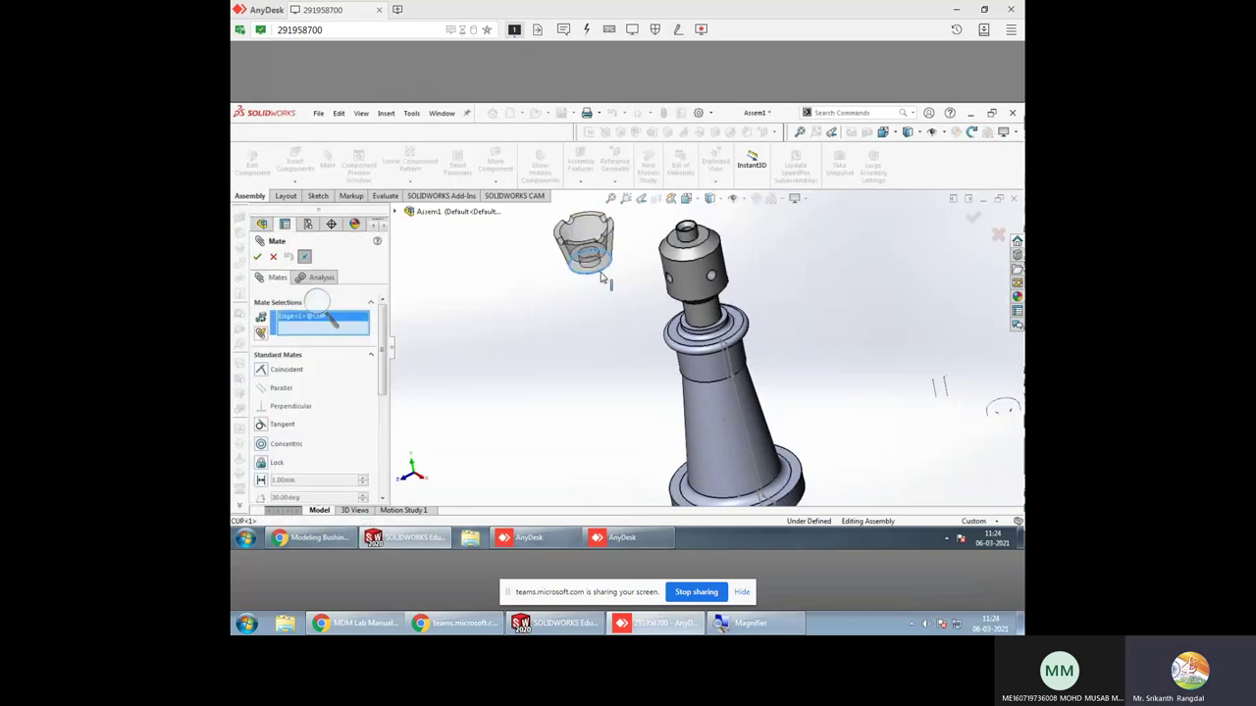
pyautogui.click(692, 245)
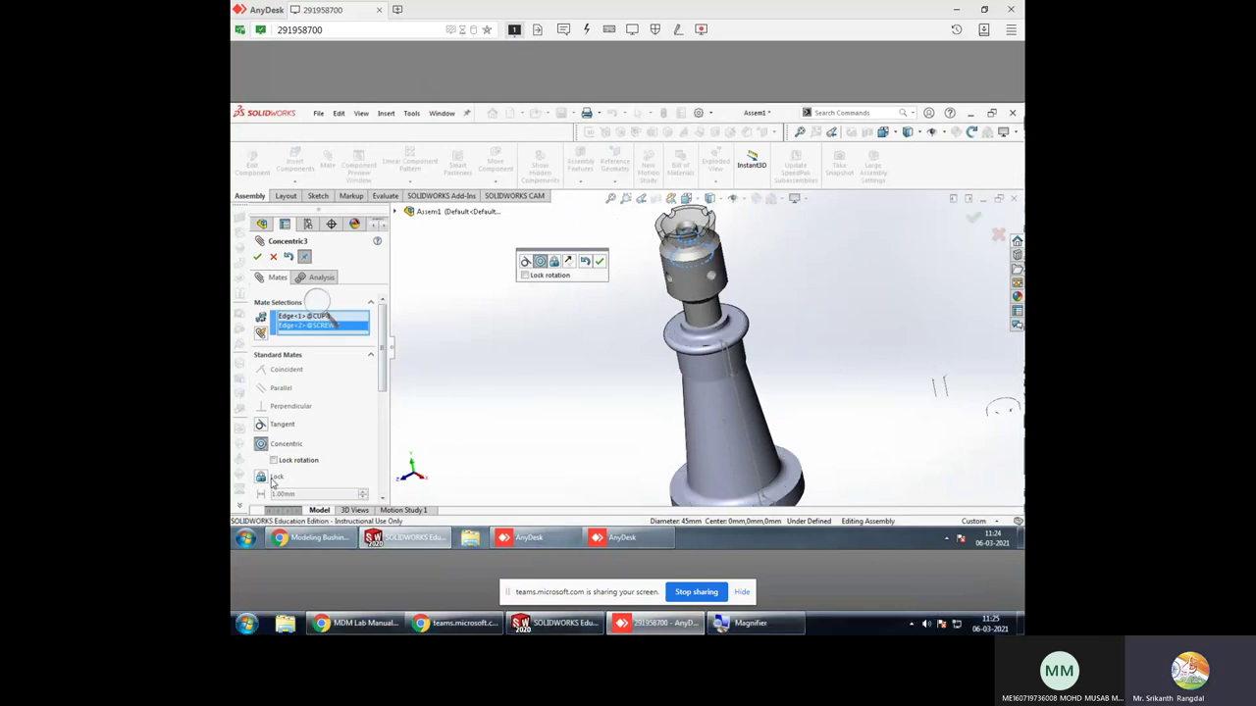
pyautogui.click(972, 218)
pyautogui.moveTo(835, 315); pyautogui.dragTo(714, 294, button='middle')
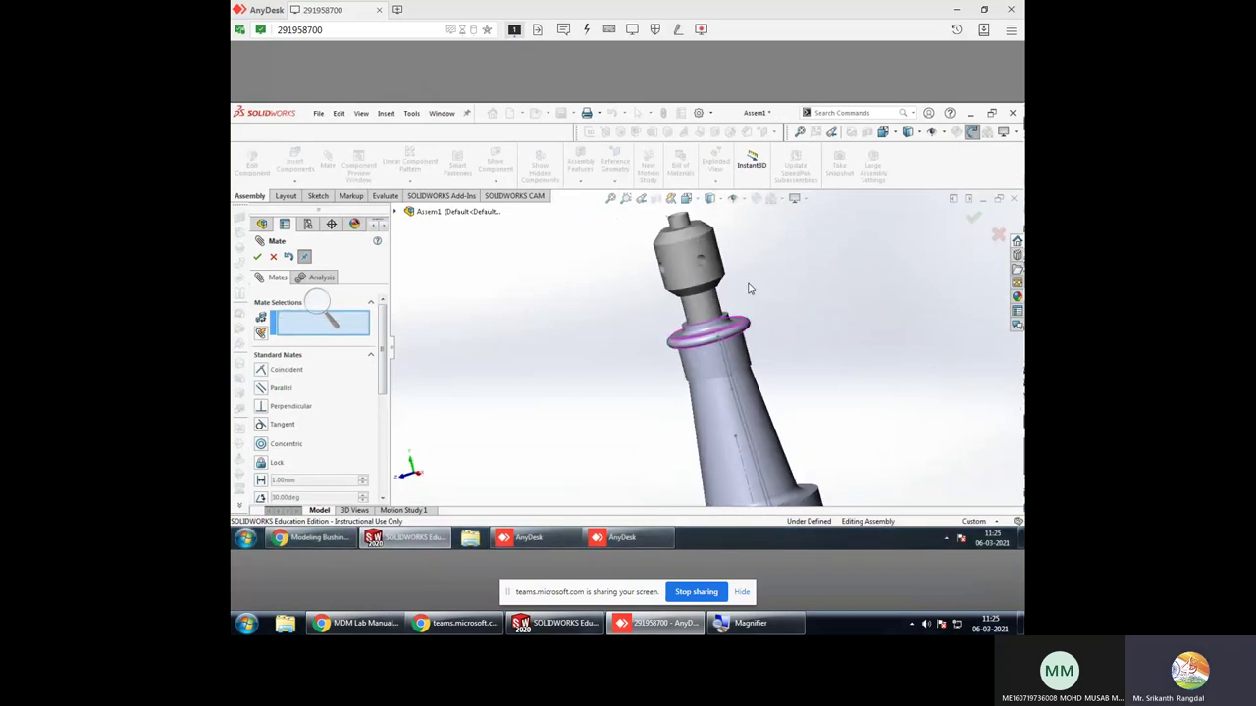
pyautogui.click(1000, 230)
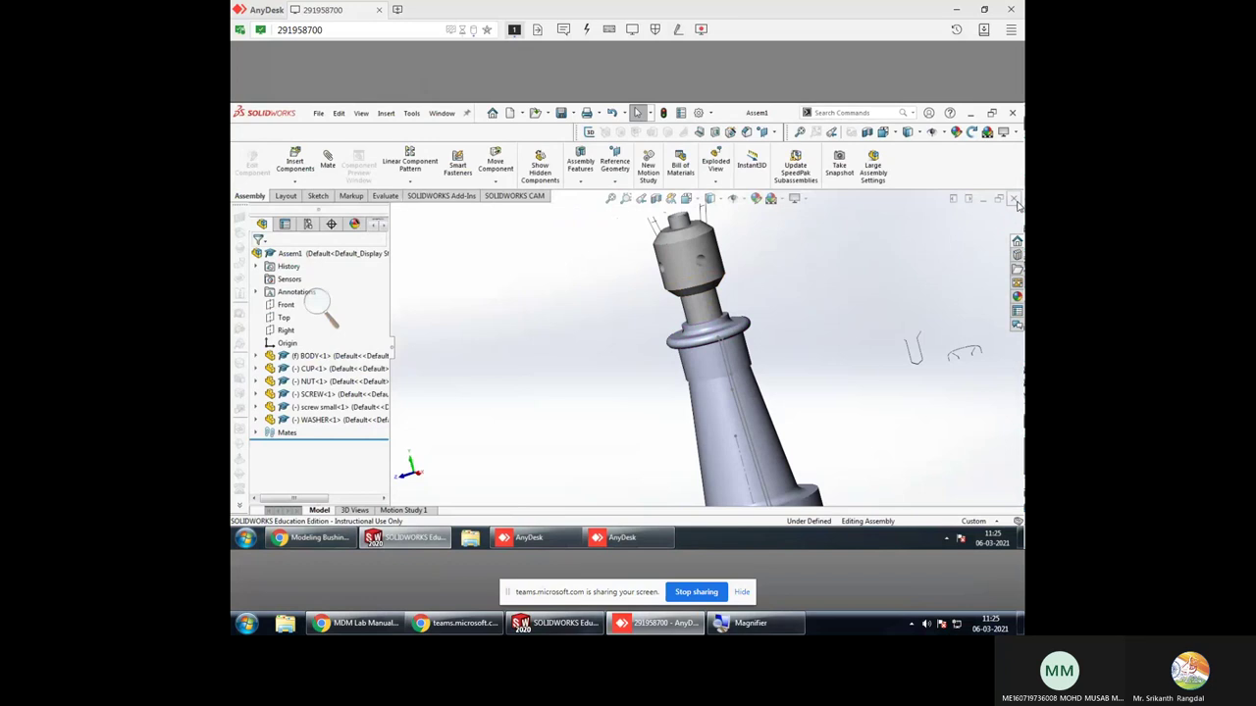
# Close and reopen Assem1 from recent documents, then drag the cup up off the screw
pyautogui.click(1016, 200)
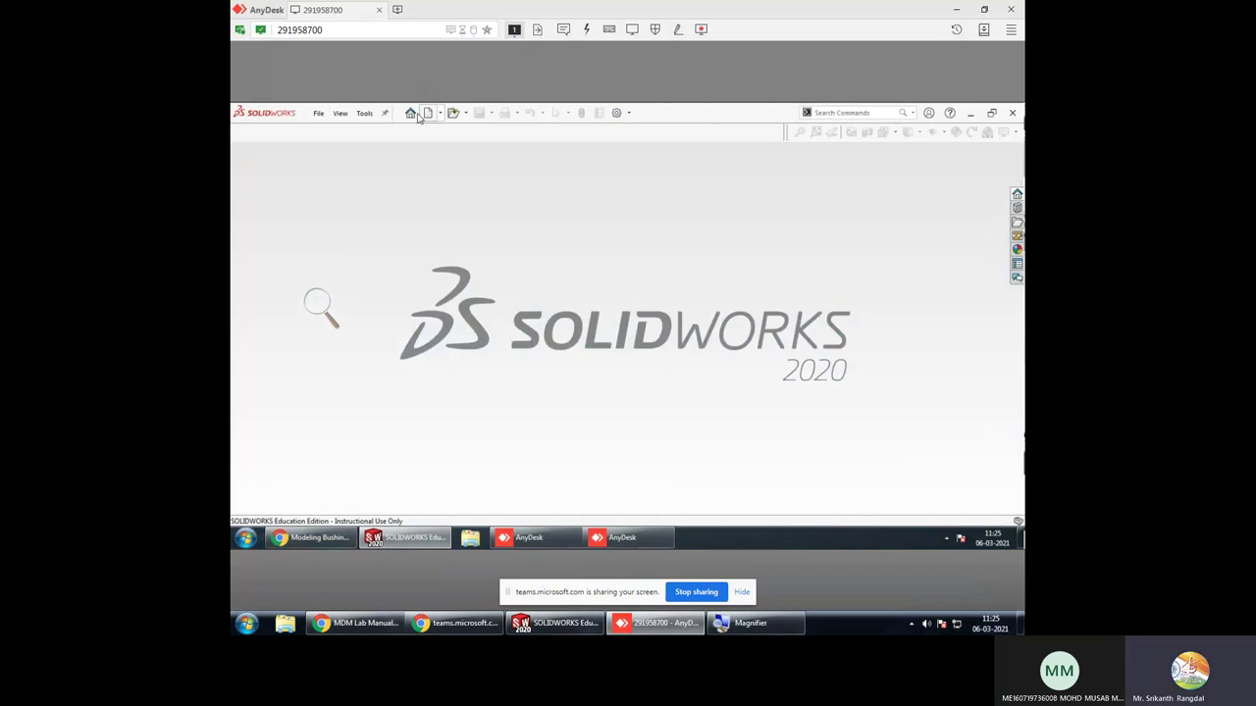
pyautogui.click(319, 113)
pyautogui.click(343, 166)
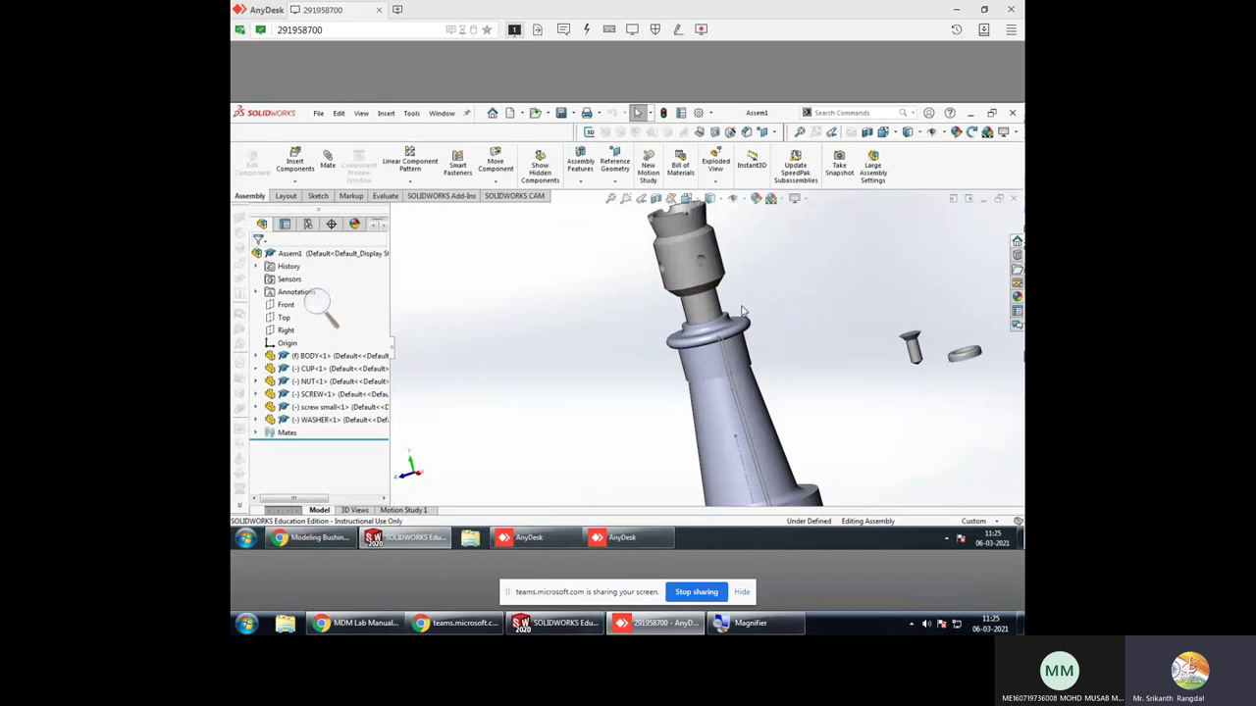
pyautogui.moveTo(738, 312); pyautogui.dragTo(707, 245, button='middle')
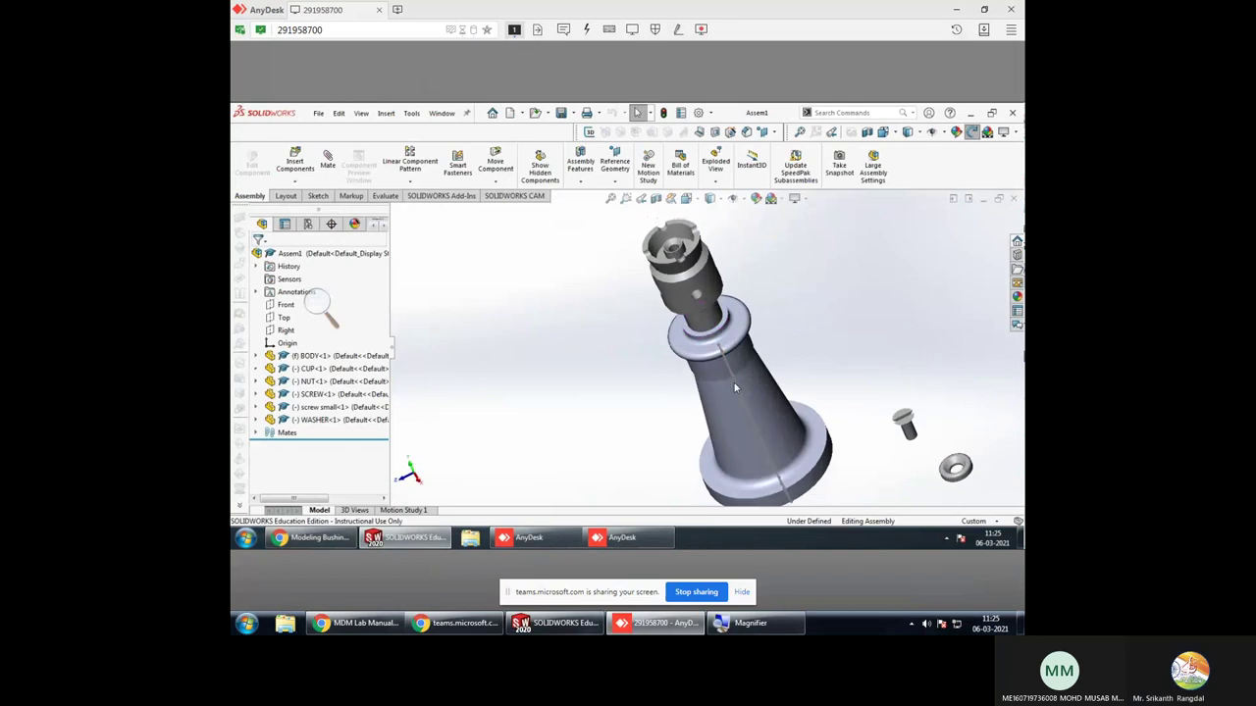
pyautogui.moveTo(703, 246)
pyautogui.mouseDown()
pyautogui.moveTo(670, 199)
pyautogui.moveTo(690, 285)
pyautogui.mouseUp()
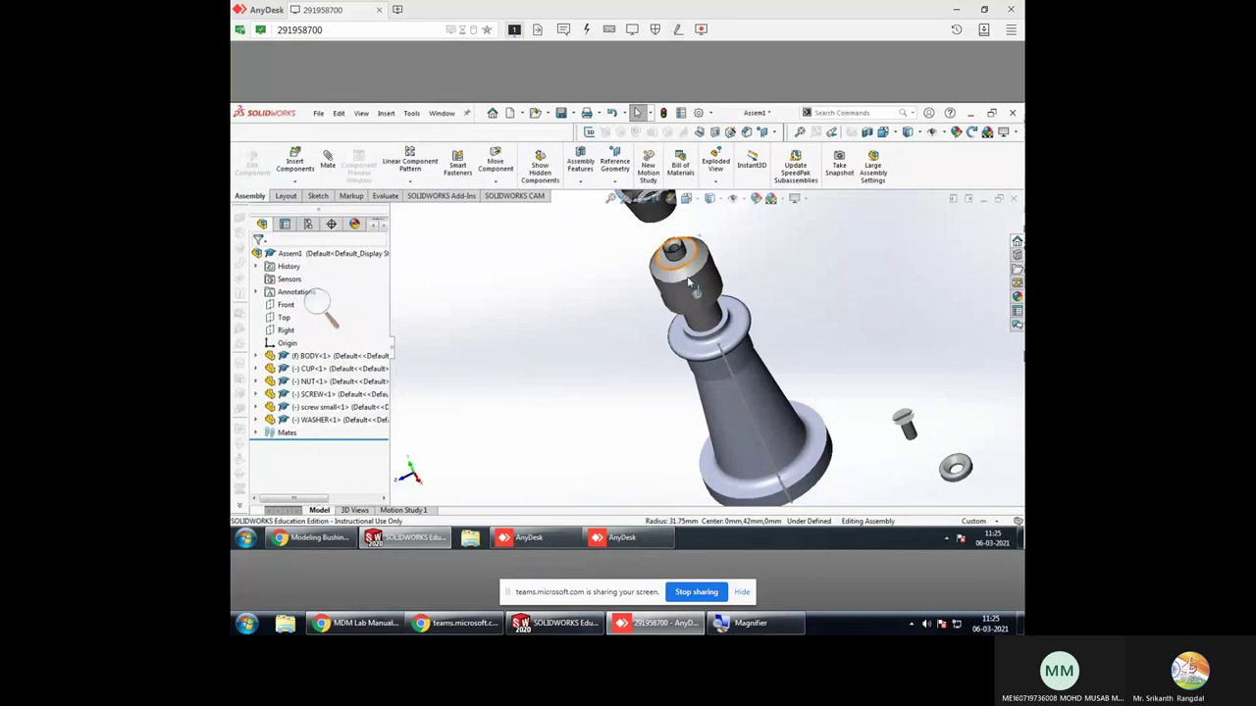
pyautogui.click(750, 326)
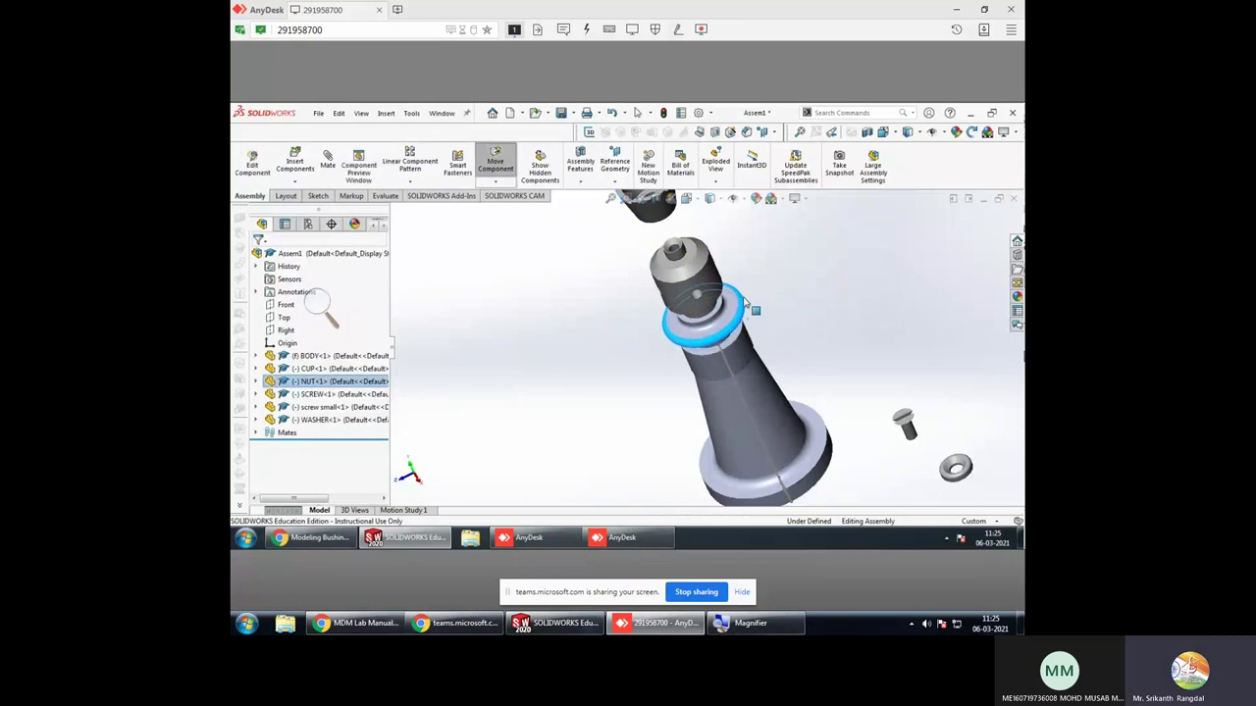
pyautogui.click(794, 324)
pyautogui.moveTo(794, 324)
pyautogui.mouseDown(button='middle')
pyautogui.moveTo(760, 281)
pyautogui.moveTo(817, 337)
pyautogui.mouseUp(button='middle')
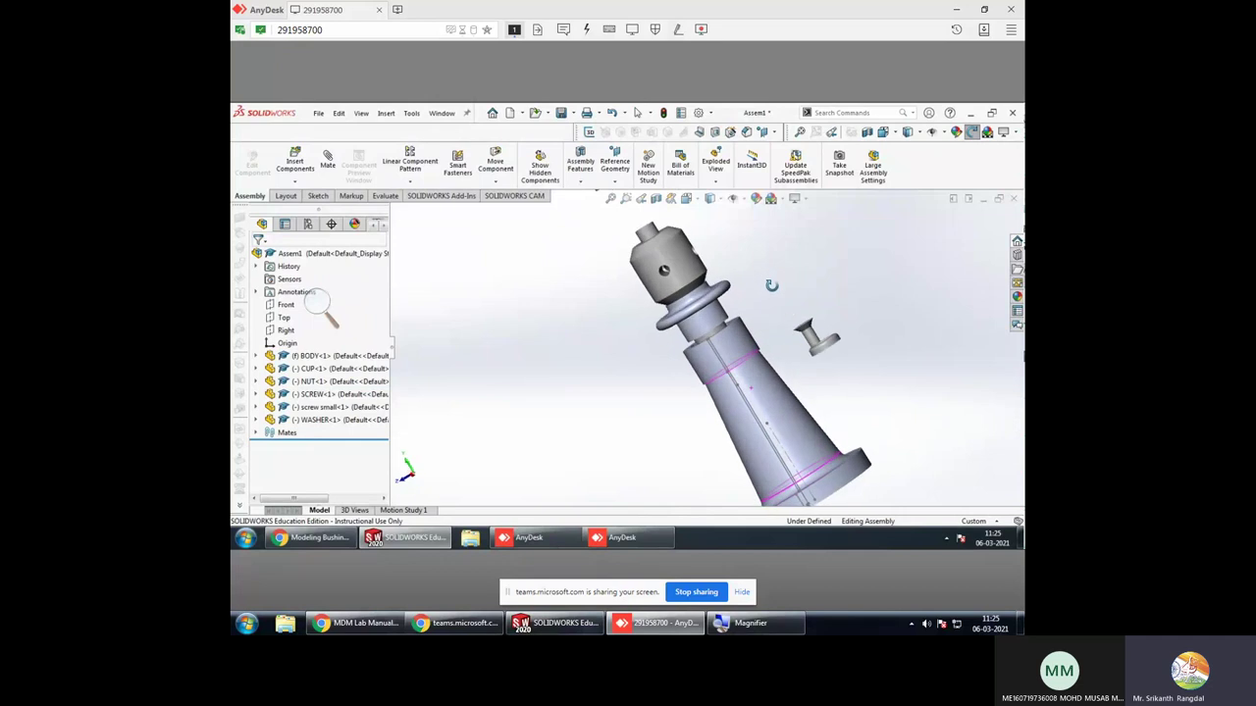
# Mate a nut face coincident with the body face to seat the nut
pyautogui.click(327, 167)
pyautogui.scroll(-2, 681, 347)
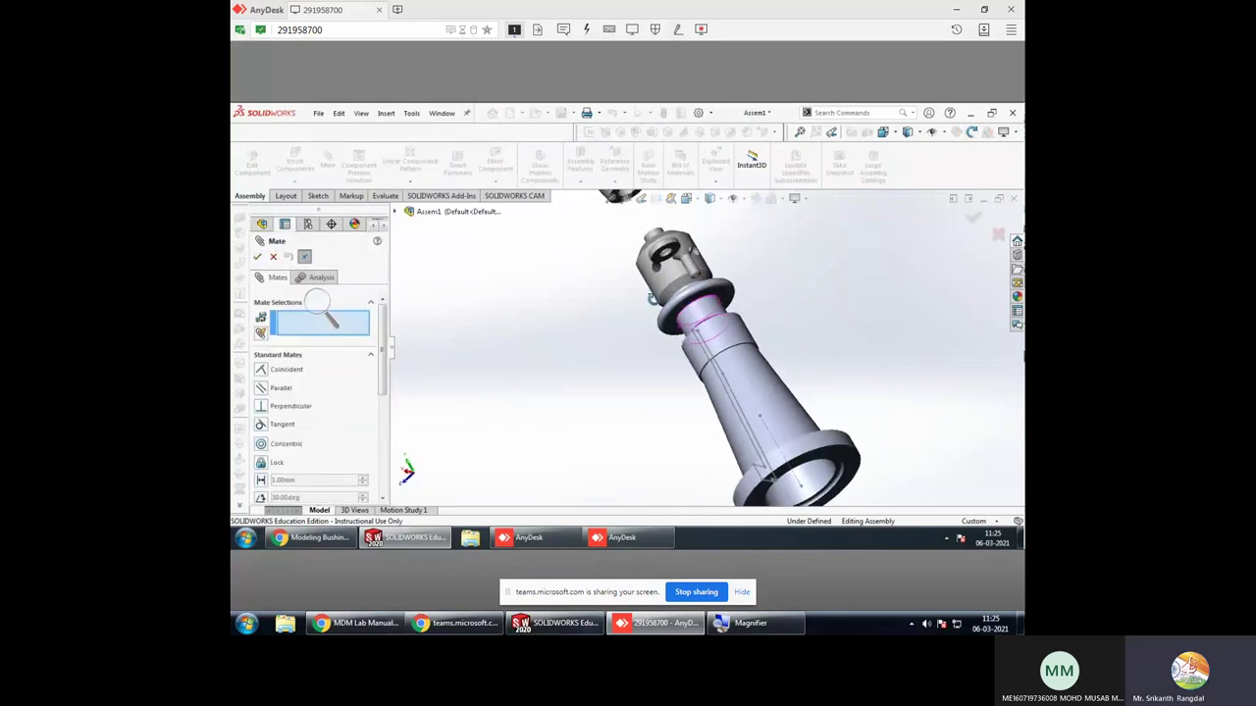
pyautogui.scroll(-2, 681, 346)
pyautogui.scroll(-2, 716, 308)
pyautogui.scroll(-2, 717, 308)
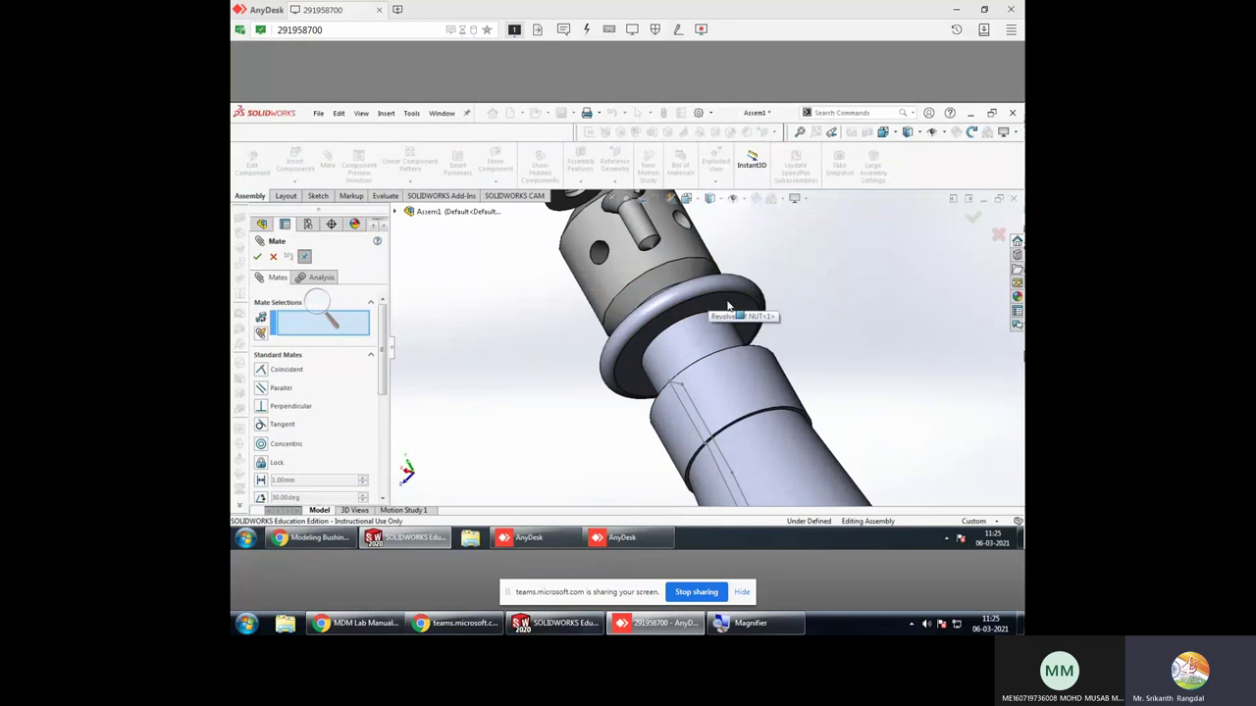
pyautogui.click(728, 307)
pyautogui.moveTo(799, 300); pyautogui.dragTo(830, 382, button='middle')
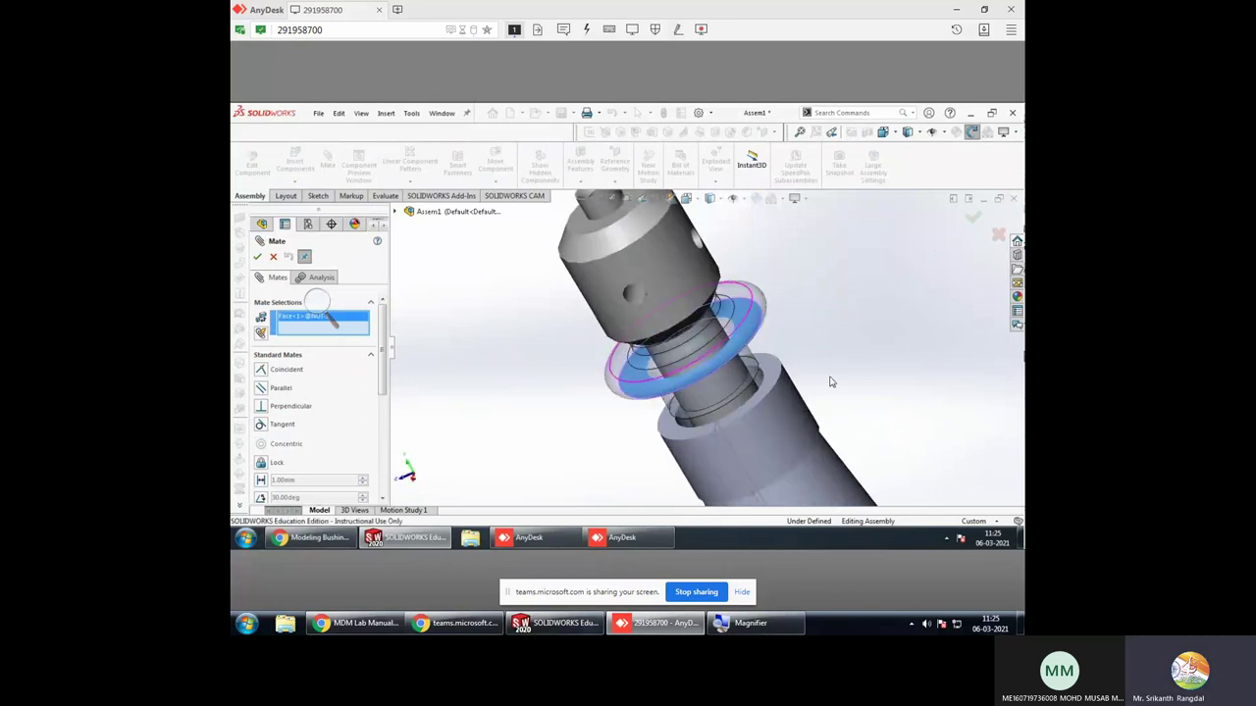
pyautogui.click(785, 381)
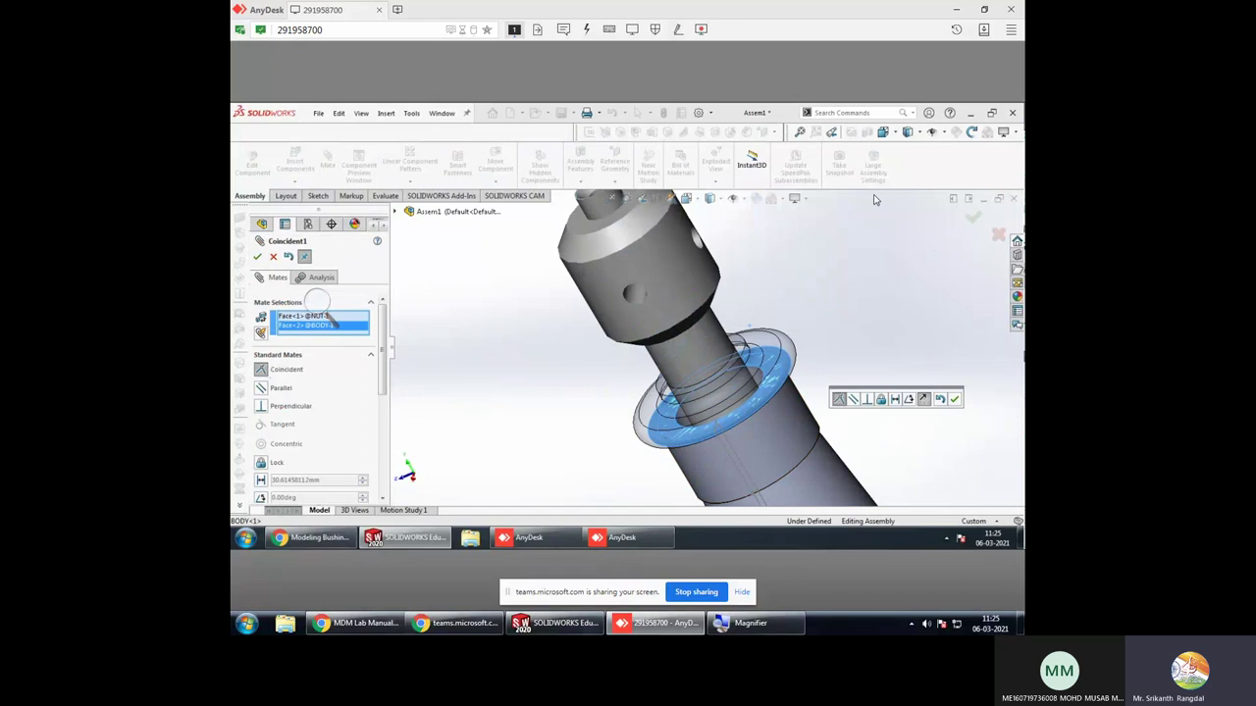
pyautogui.click(972, 220)
# Mate the cup's underside coincident with the screw's top face as Coincident2
pyautogui.scroll(3, 753, 382)
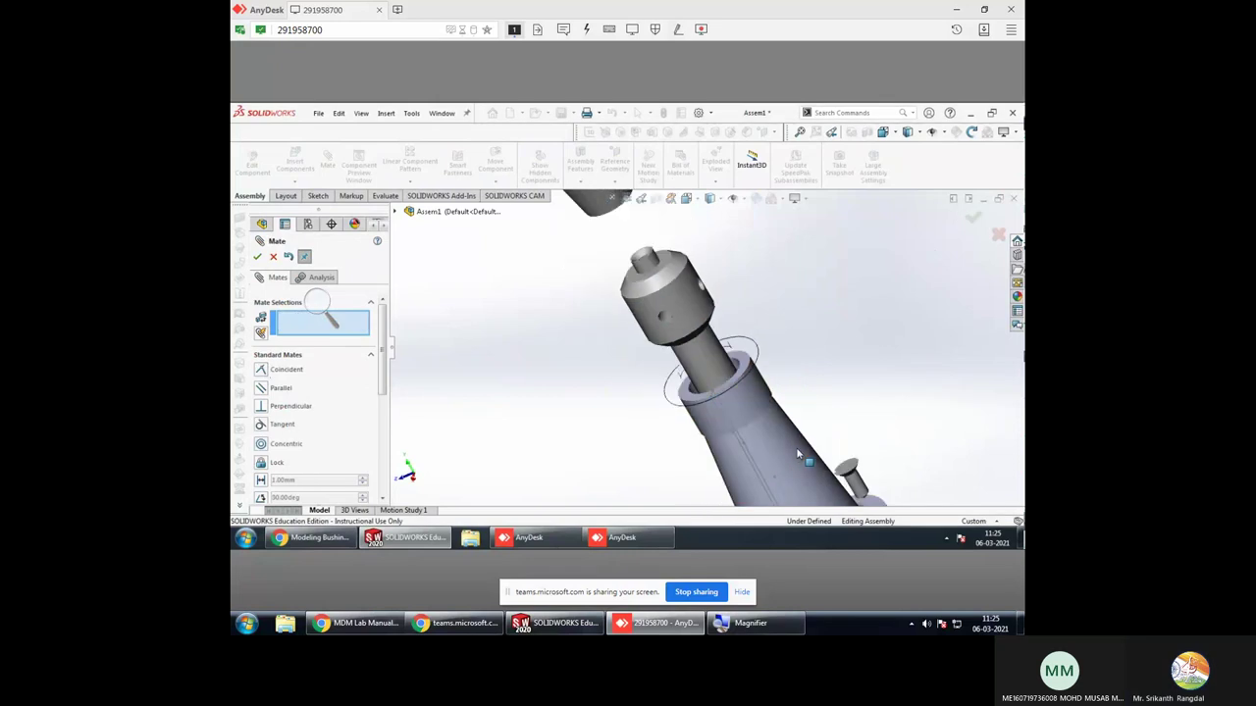
pyautogui.scroll(-1, 754, 382)
pyautogui.moveTo(754, 382); pyautogui.dragTo(657, 280, button='middle')
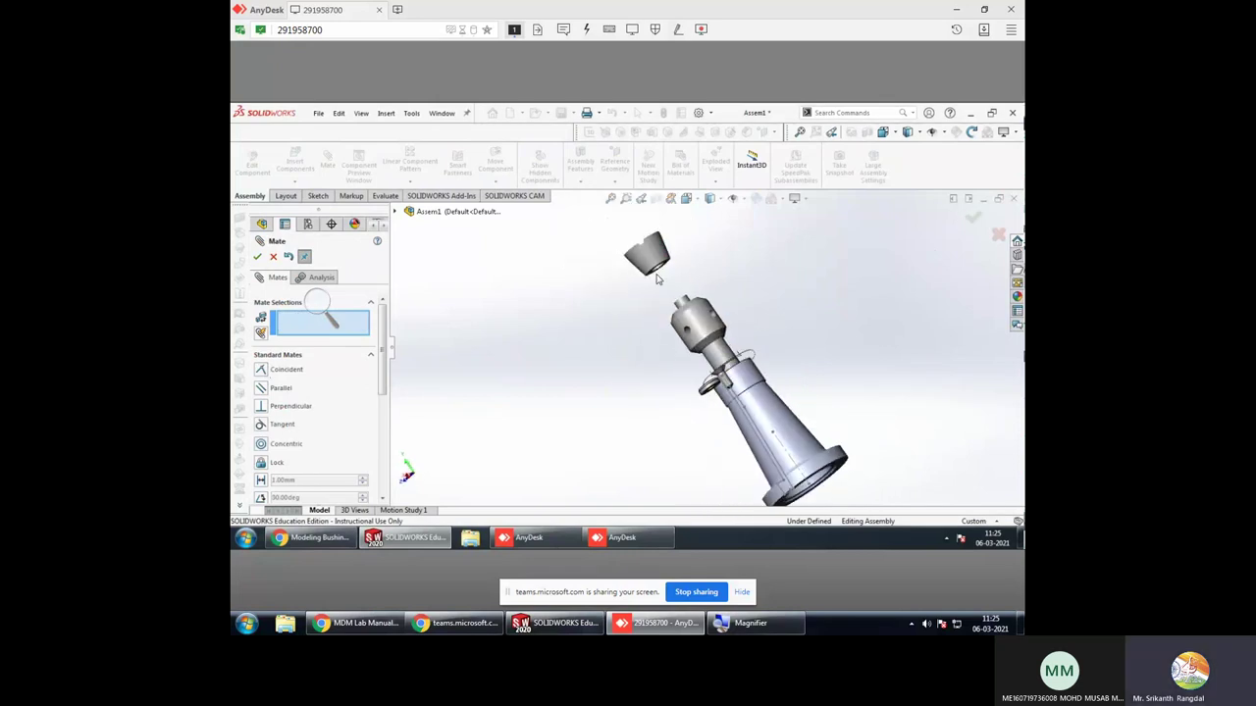
pyautogui.scroll(2, 660, 267)
pyautogui.scroll(-2, 682, 311)
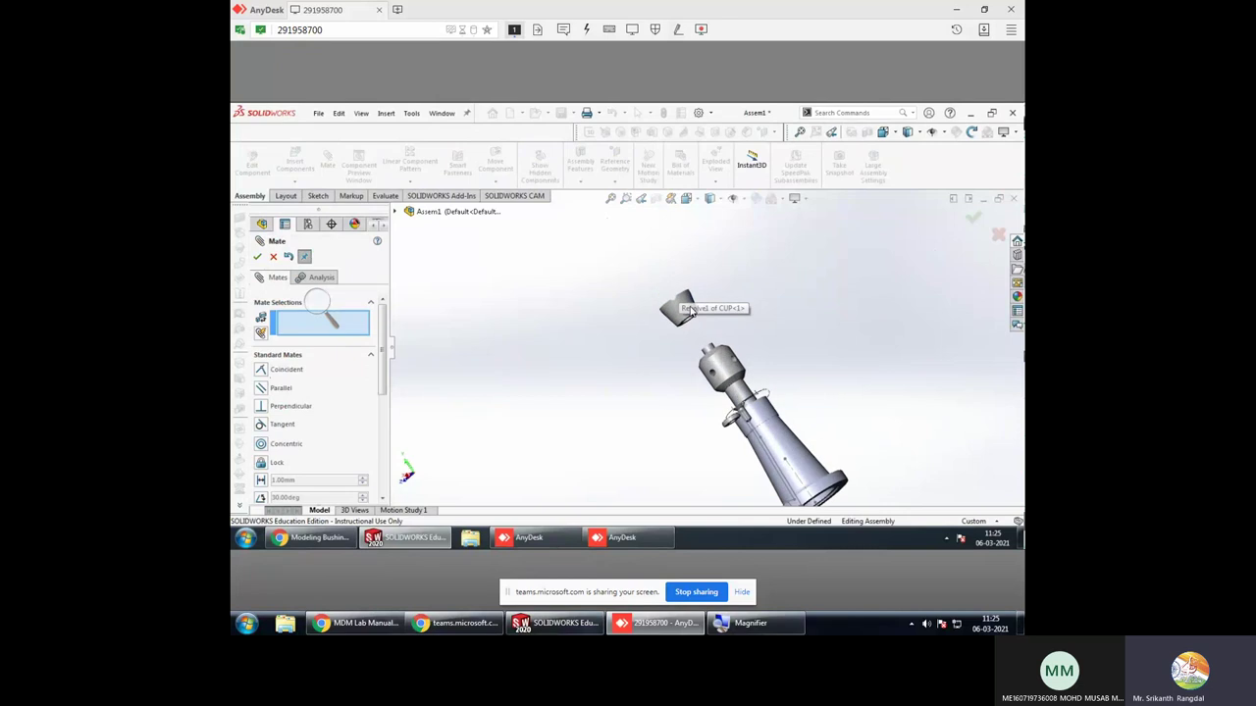
pyautogui.scroll(-2, 692, 314)
pyautogui.scroll(-2, 701, 326)
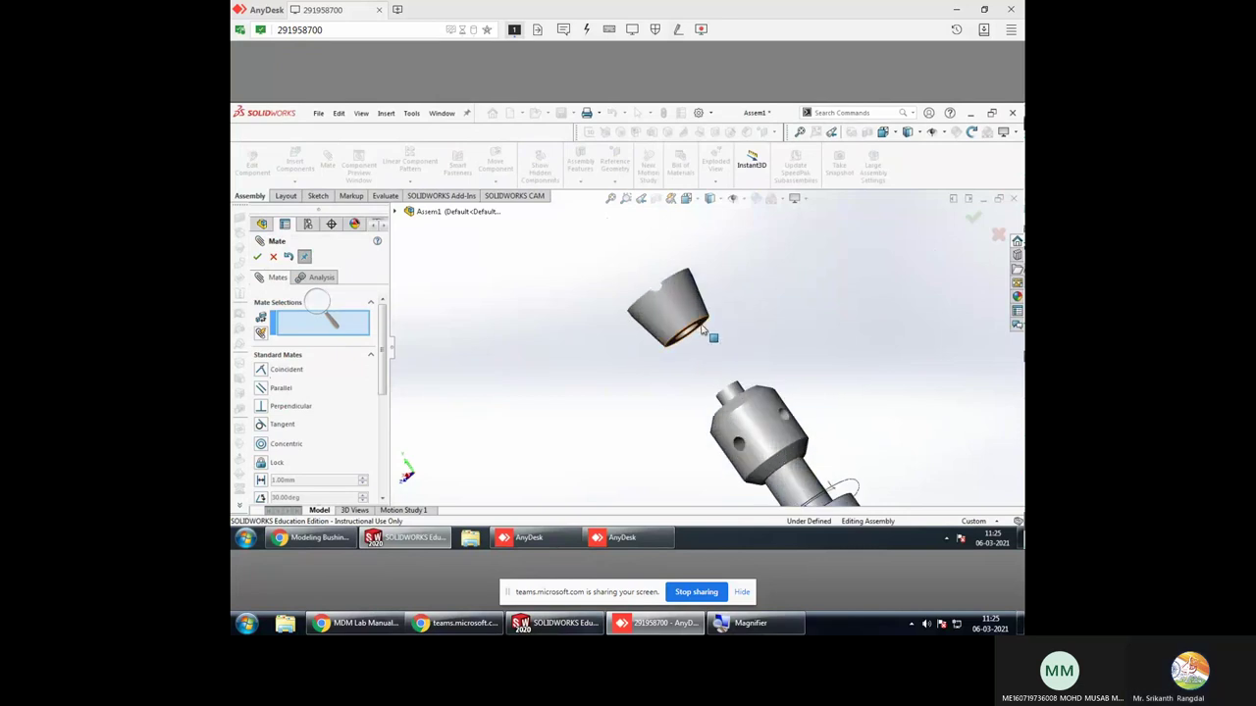
pyautogui.click(702, 328)
pyautogui.moveTo(739, 329); pyautogui.dragTo(752, 397, button='middle')
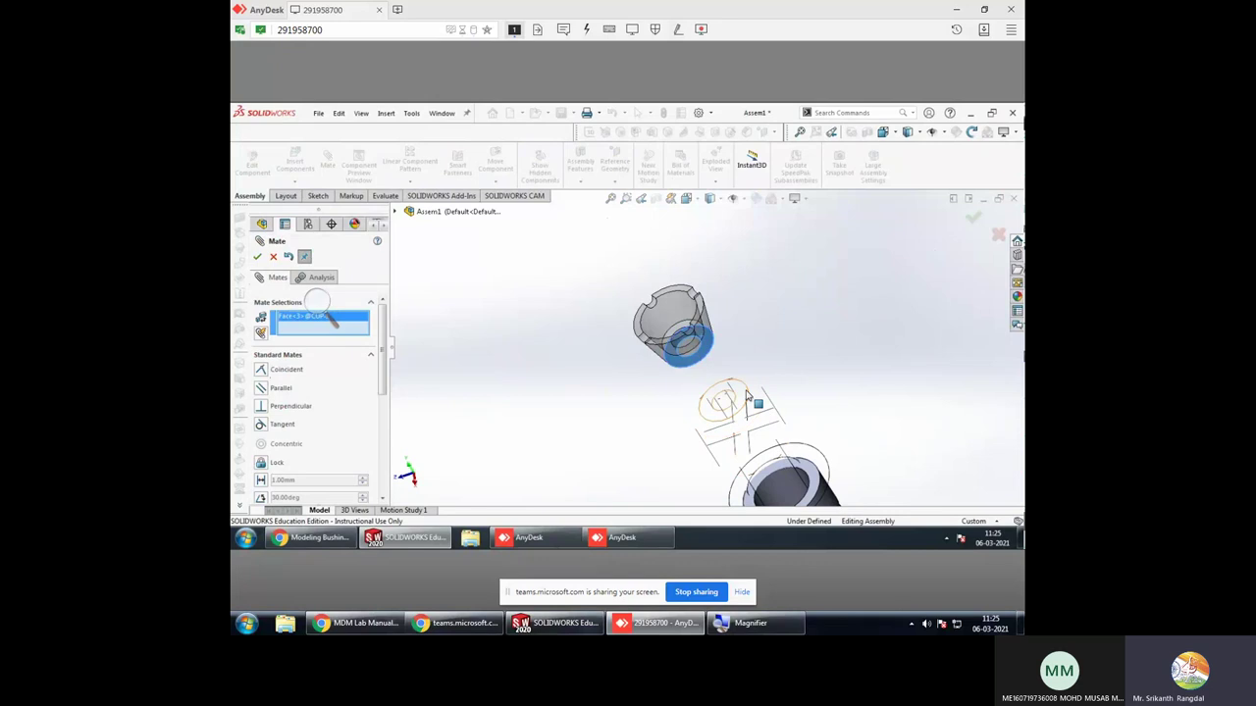
pyautogui.click(747, 395)
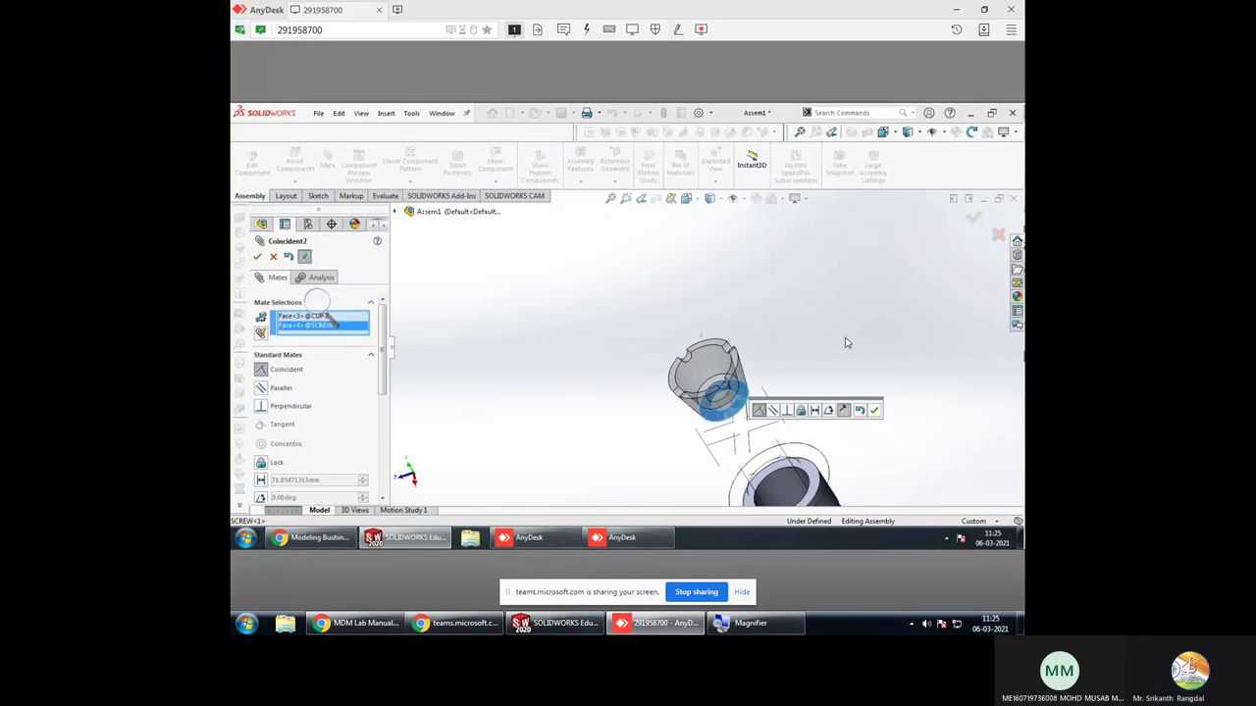
pyautogui.click(973, 219)
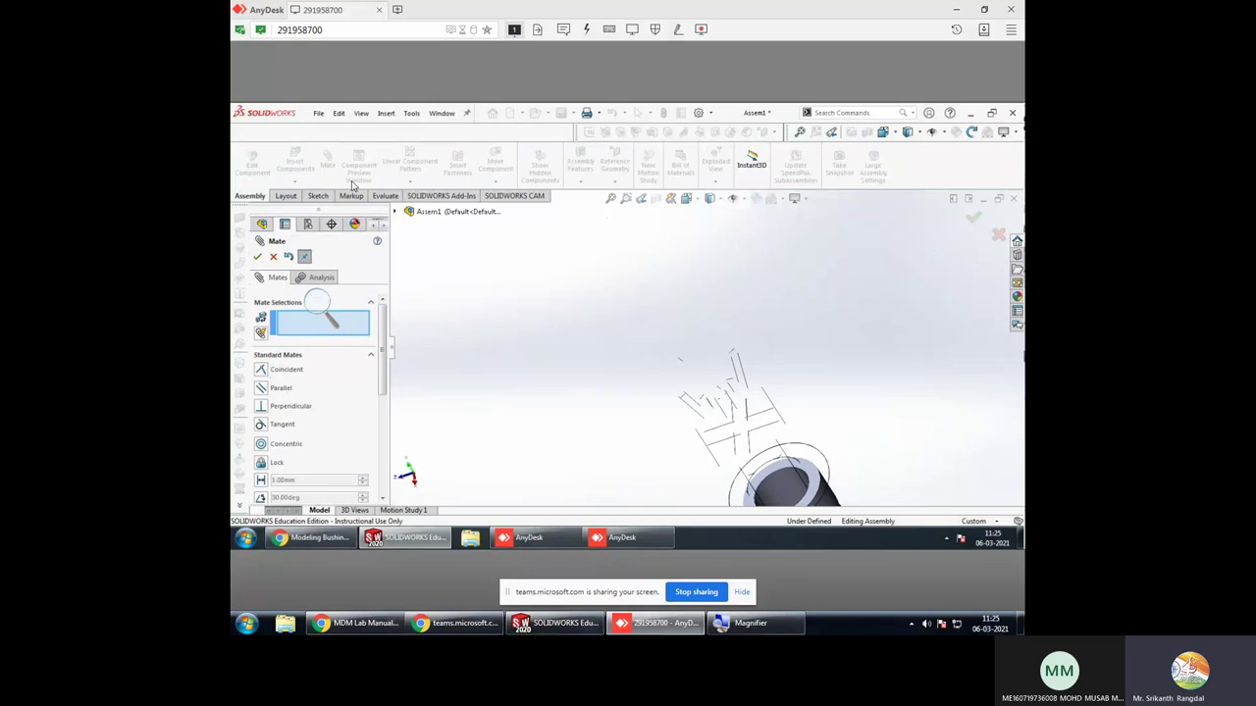
# Finish the mates, save and close Assem1, then reopen it from recent documents
pyautogui.click(973, 220)
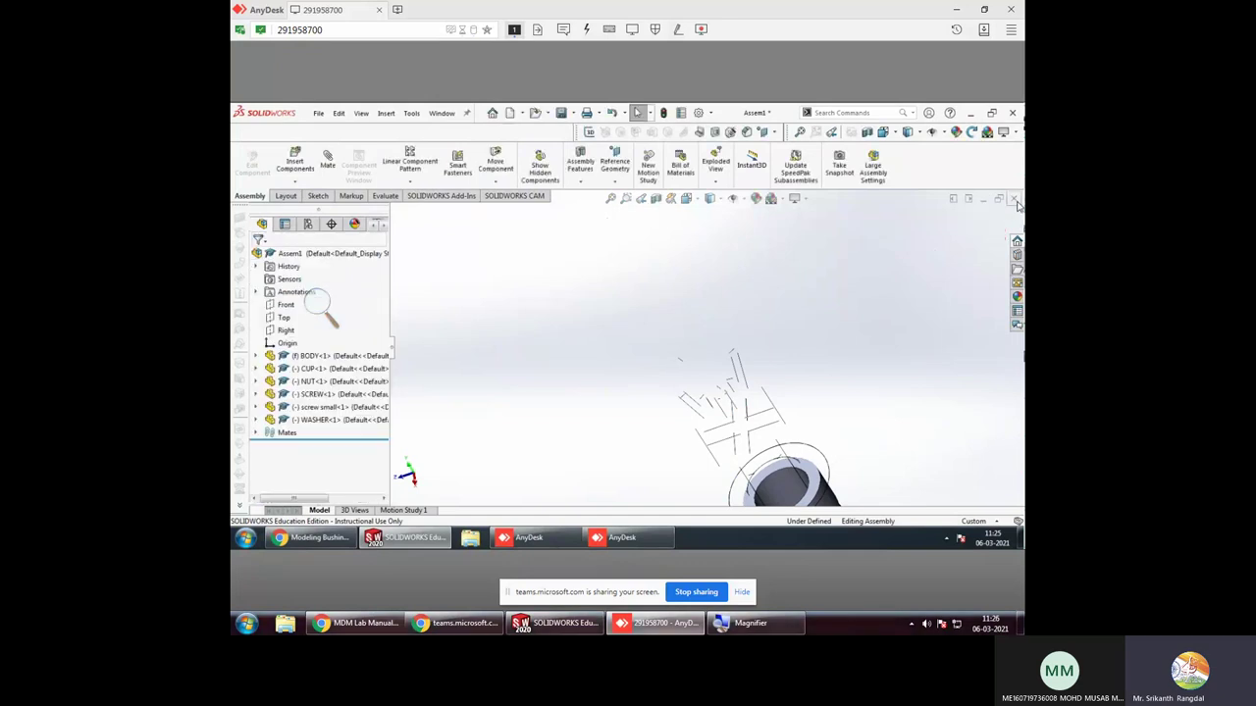
pyautogui.hotkey('ctrl', 's')
pyautogui.click(558, 285)
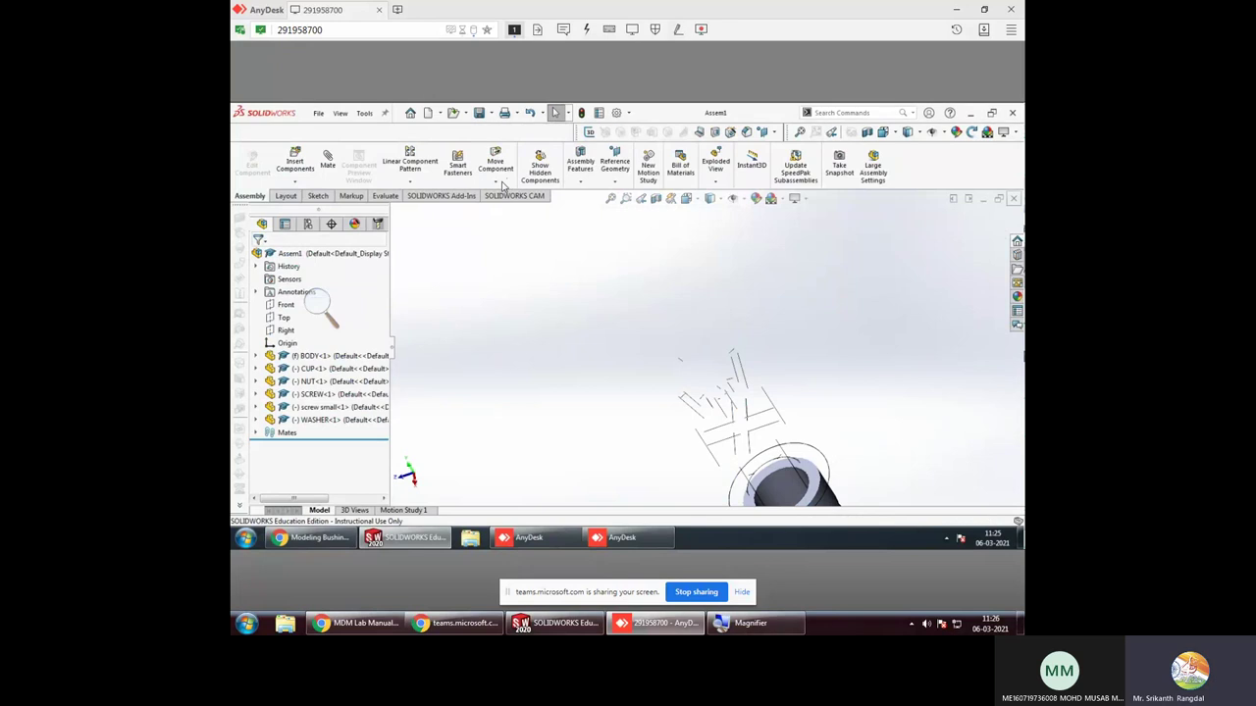
pyautogui.click(318, 113)
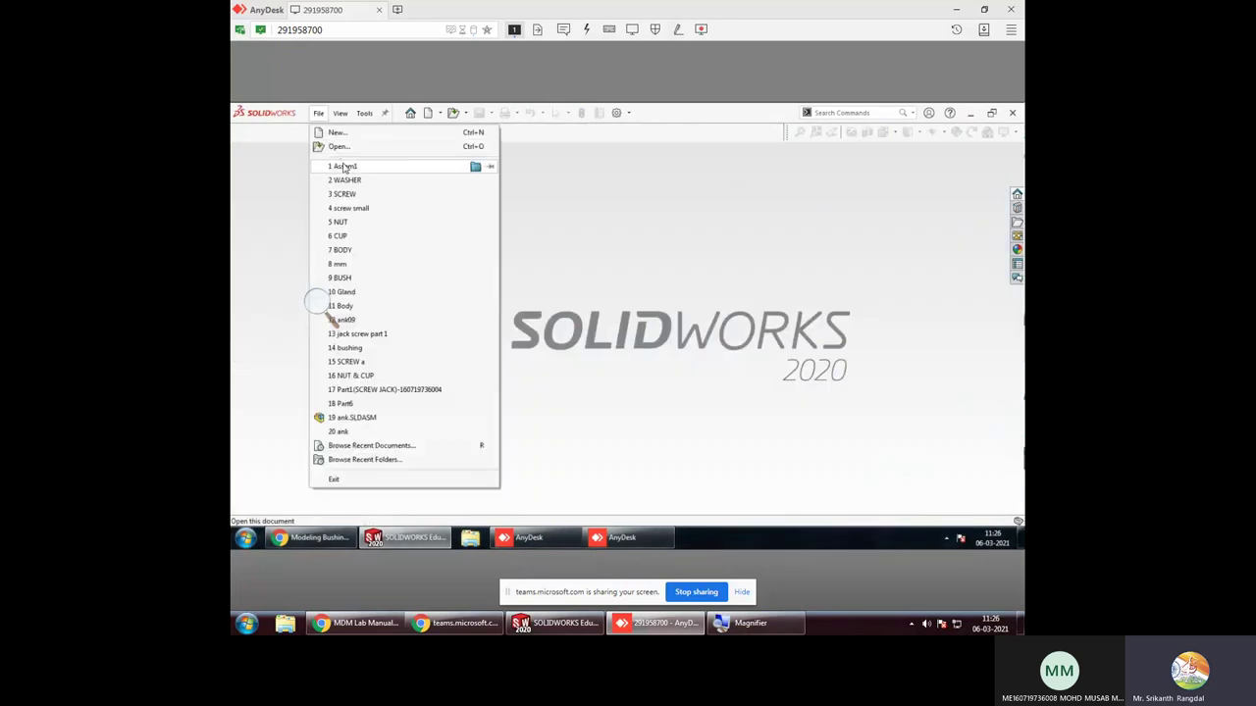
pyautogui.click(333, 165)
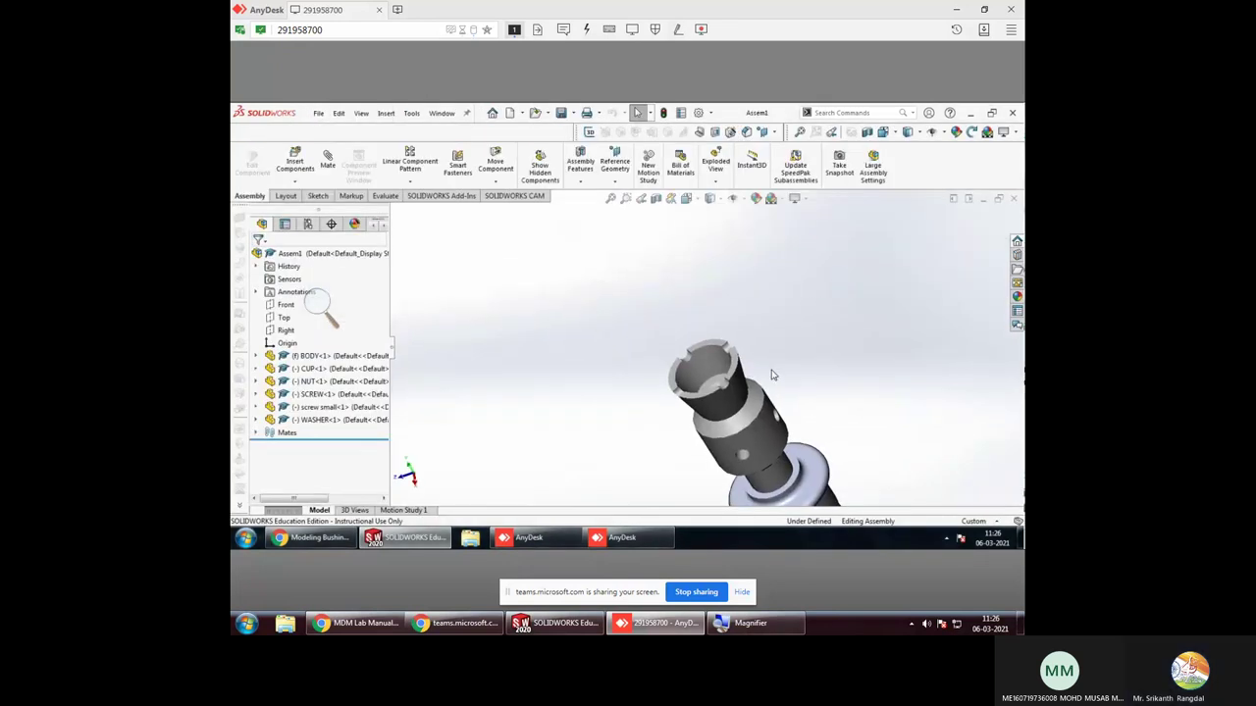
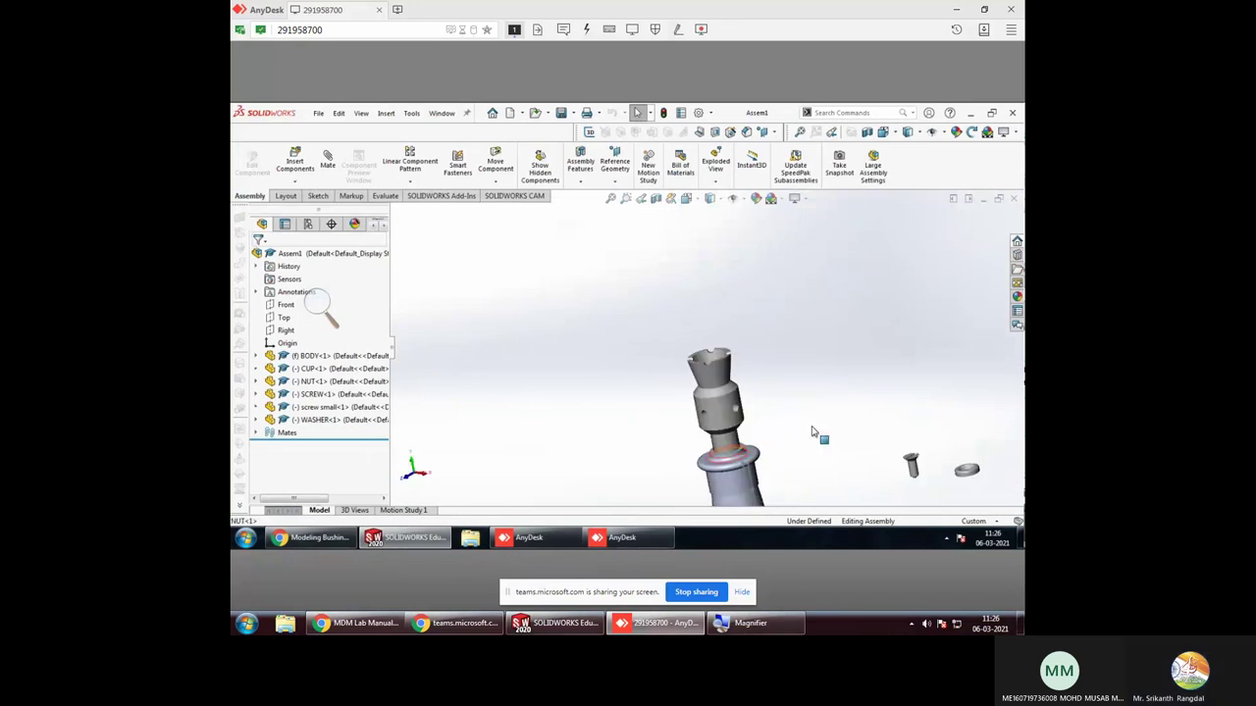
# Begin a mate on the washer face, then abandon the unfinished mate
pyautogui.scroll(-3, 981, 482)
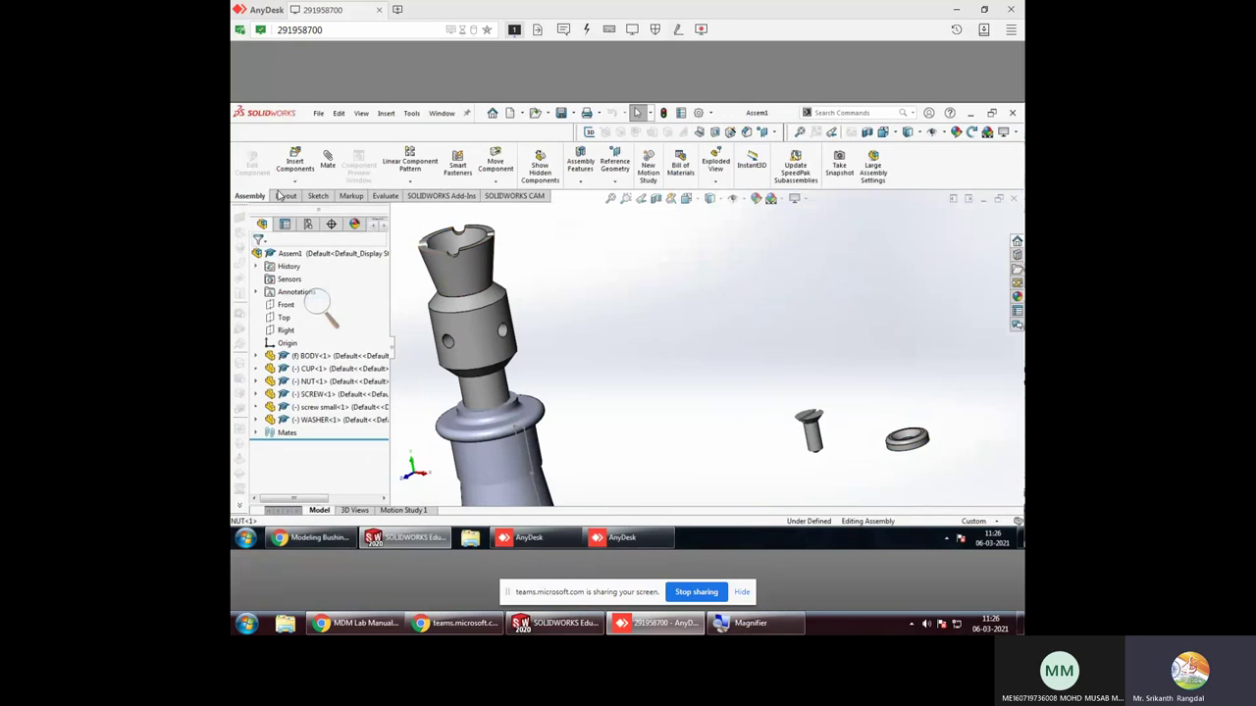
pyautogui.click(327, 161)
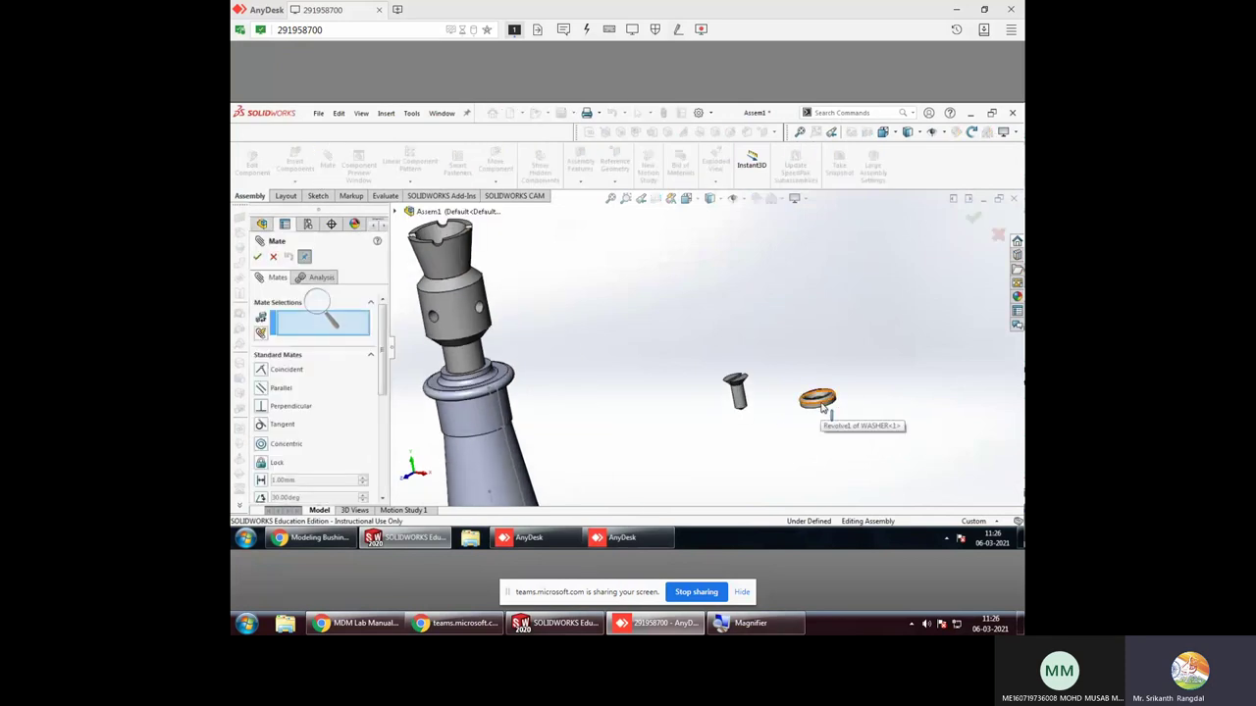
pyautogui.scroll(-2, 819, 407)
pyautogui.scroll(-2, 804, 401)
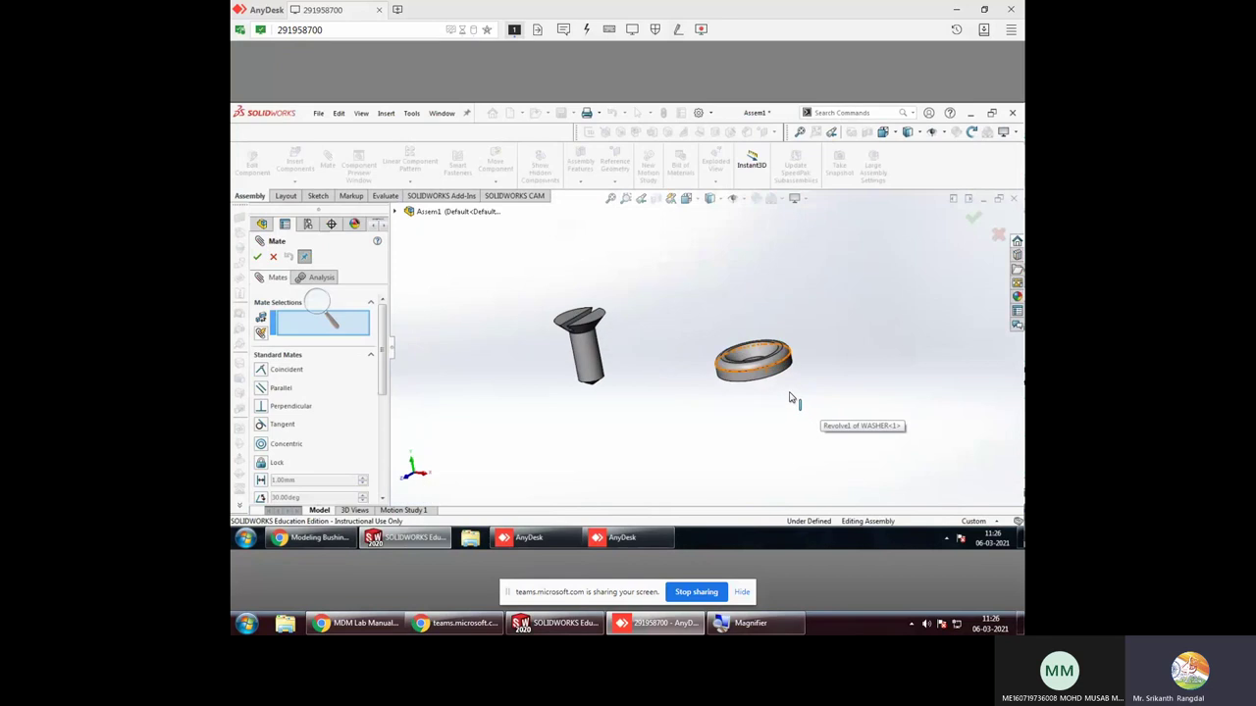
pyautogui.rightClick(788, 394)
pyautogui.click(748, 373)
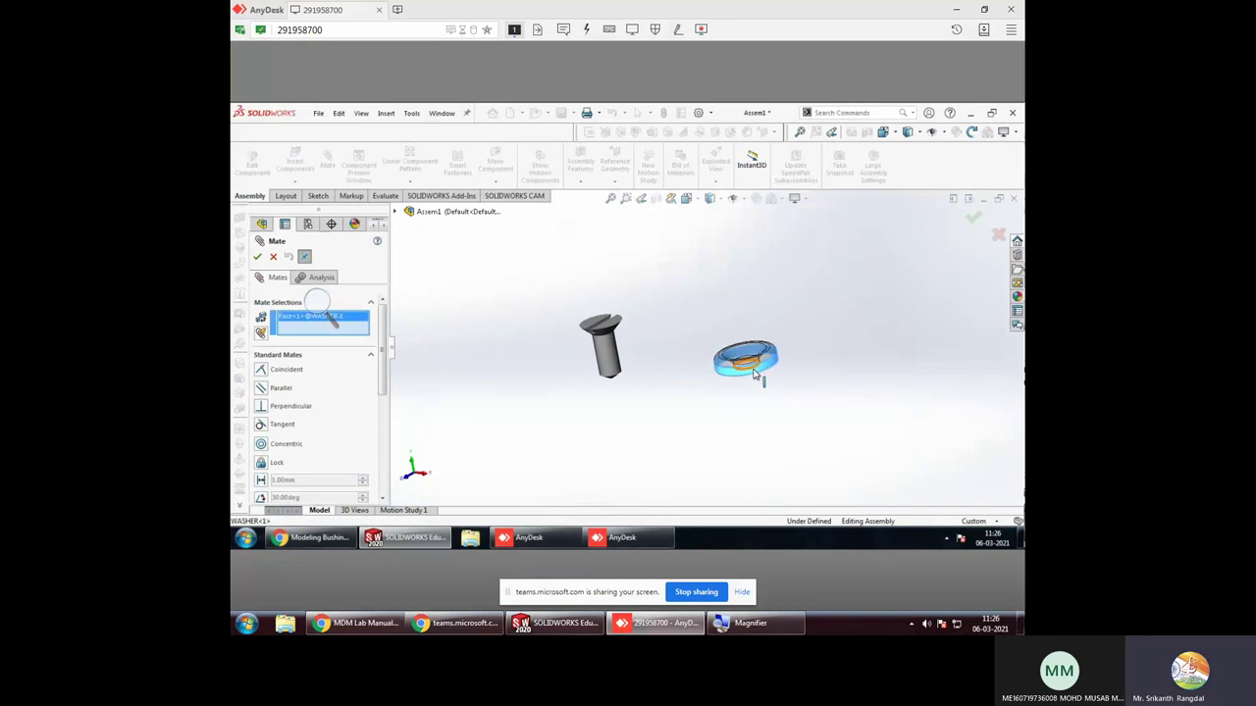
pyautogui.scroll(3, 813, 382)
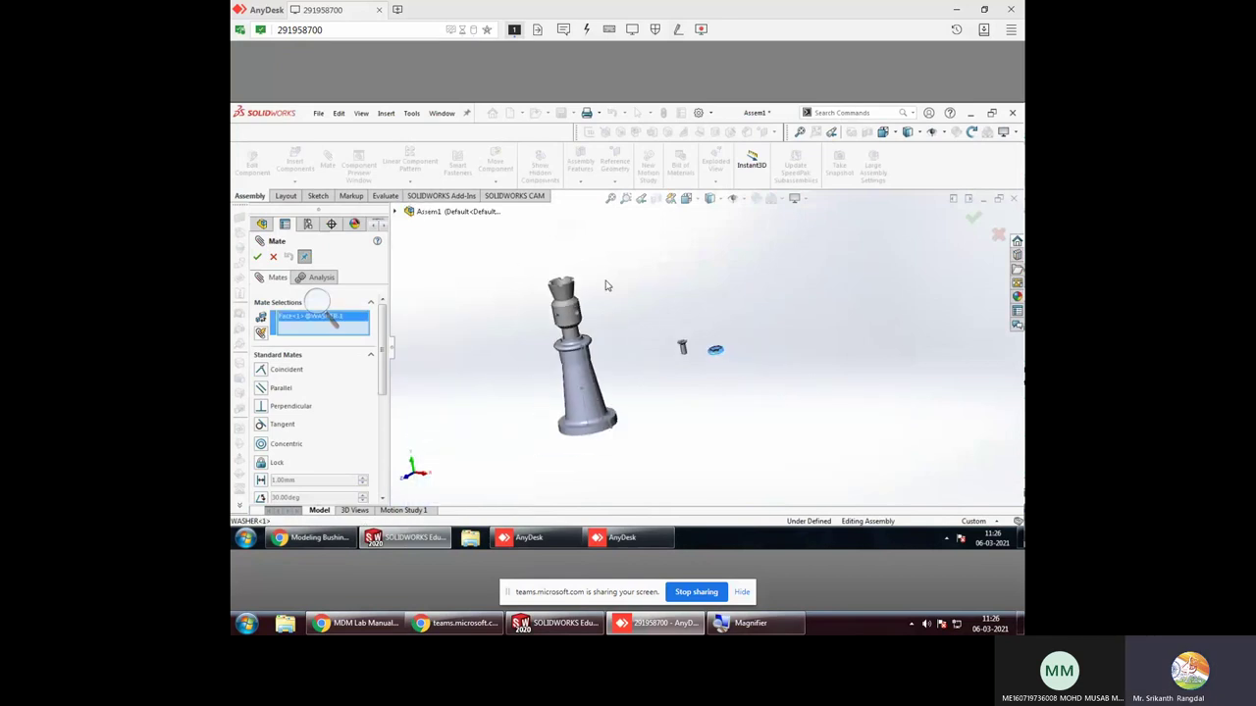
pyautogui.moveTo(605, 286); pyautogui.dragTo(574, 311, button='middle')
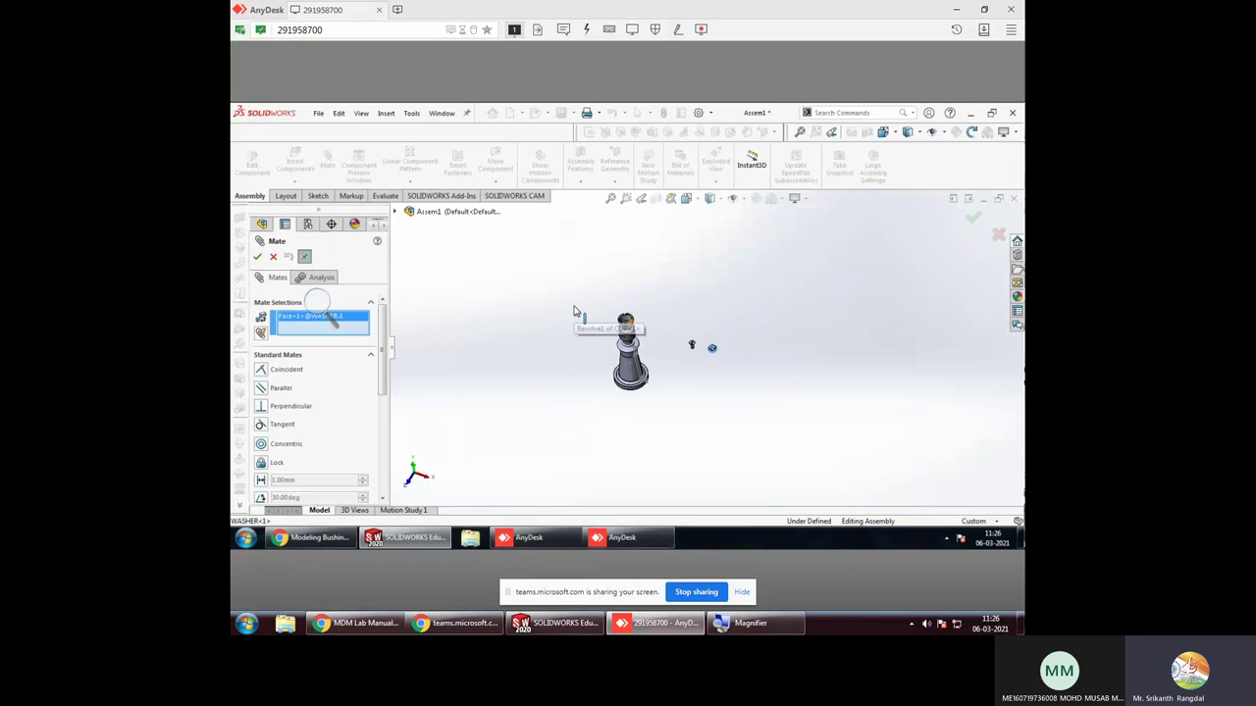
pyautogui.scroll(-4, 579, 312)
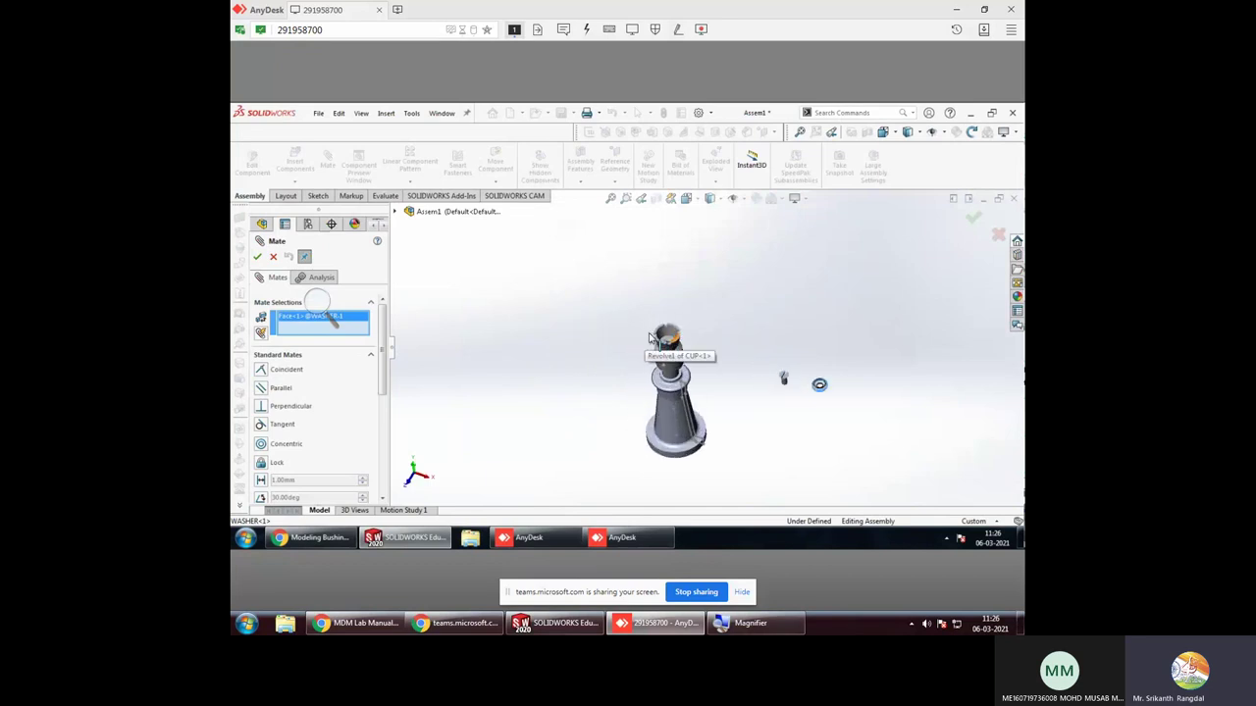
pyautogui.scroll(-1, 648, 338)
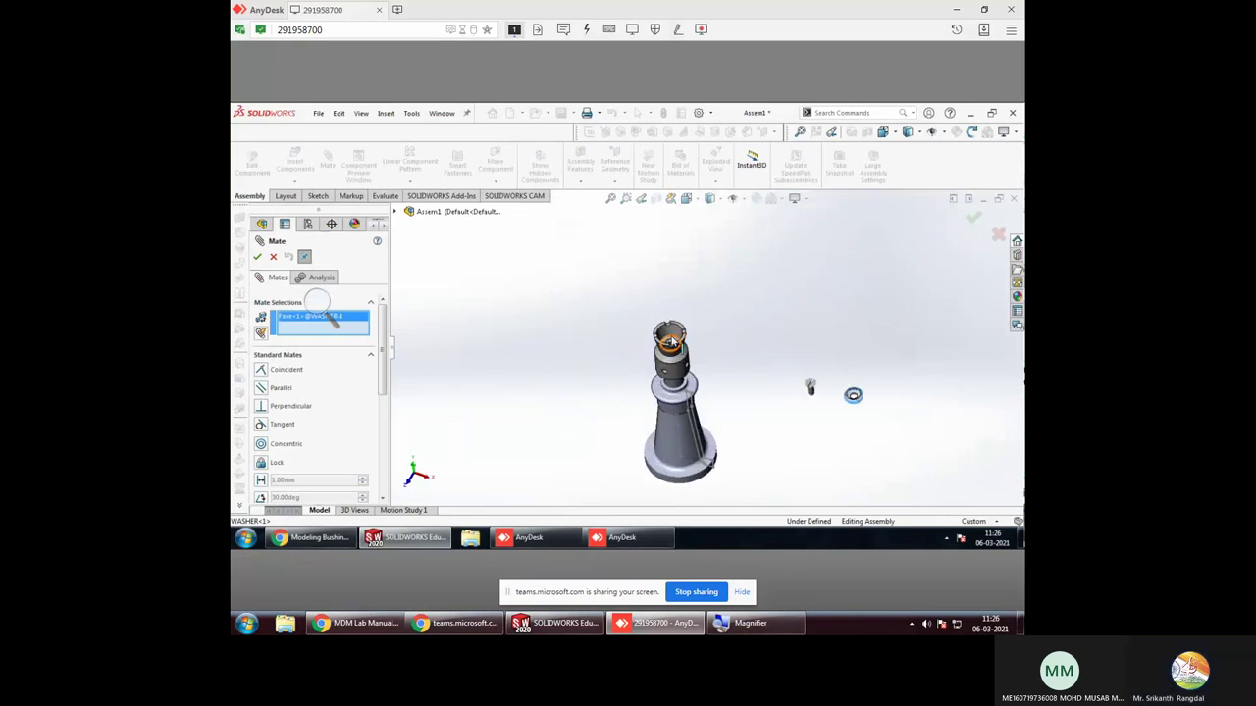
pyautogui.scroll(-3, 674, 346)
pyautogui.scroll(-1, 675, 347)
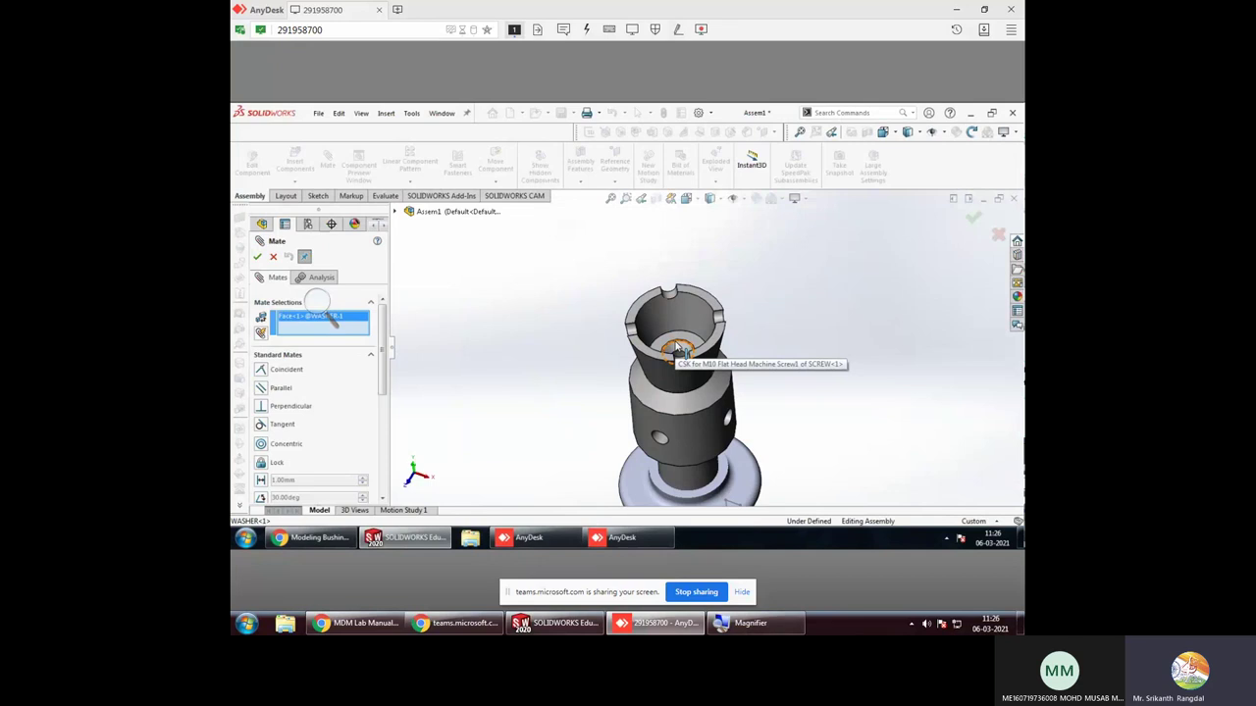
pyautogui.scroll(-2, 682, 350)
pyautogui.rightClick(683, 345)
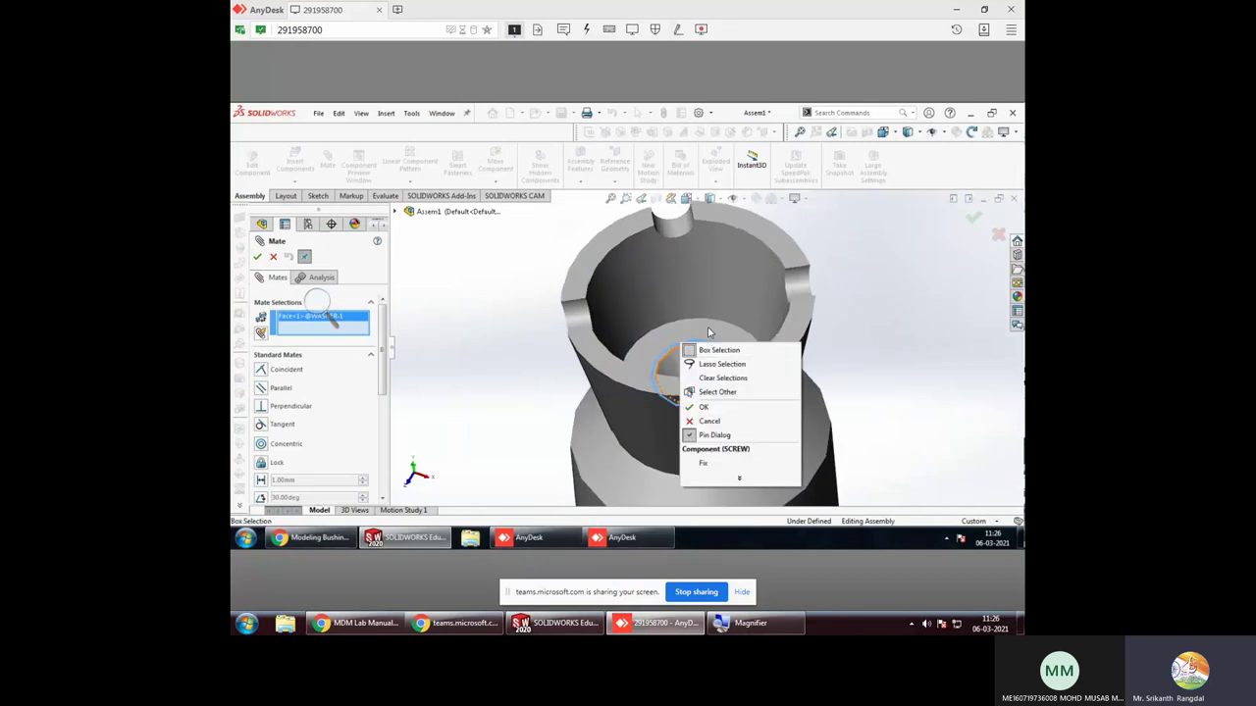
pyautogui.press('Escape')
pyautogui.press('Escape')
# Mate the screw's inner circular edge concentric with the washer face, creating Concentric4
pyautogui.moveTo(709, 333)
pyautogui.mouseDown(button='middle')
pyautogui.moveTo(697, 380)
pyautogui.moveTo(720, 422)
pyautogui.mouseUp(button='middle')
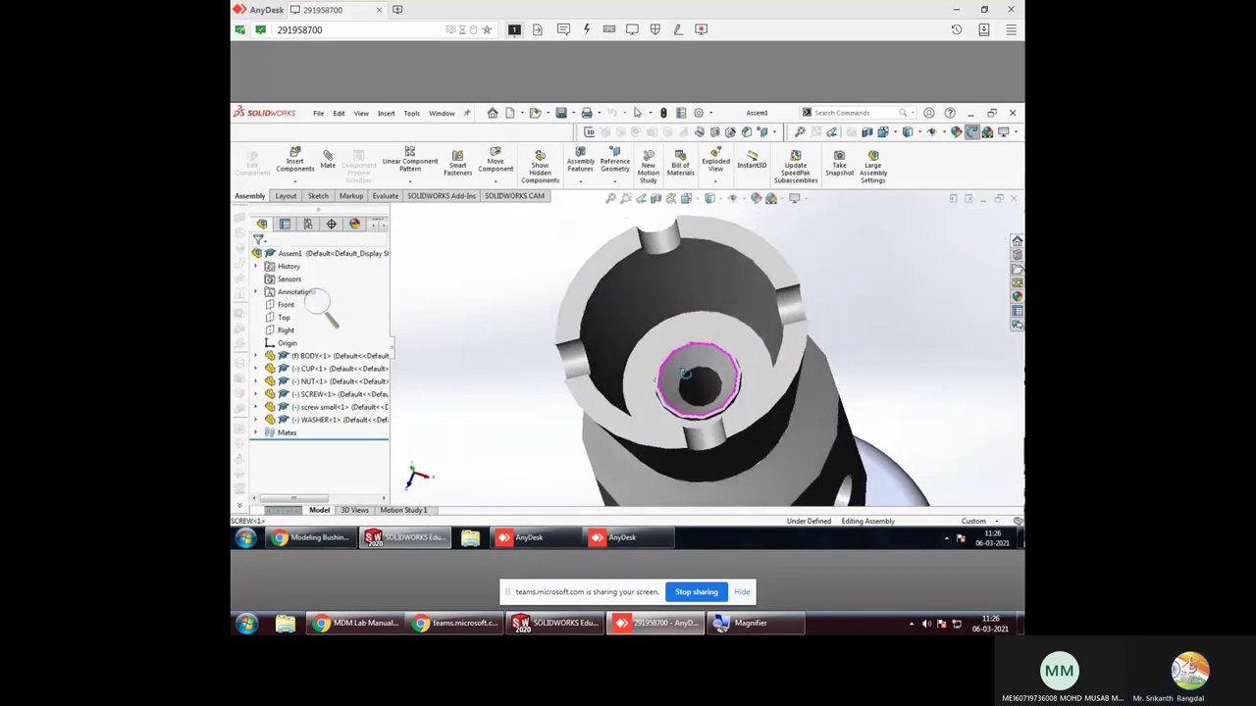
pyautogui.click(727, 419)
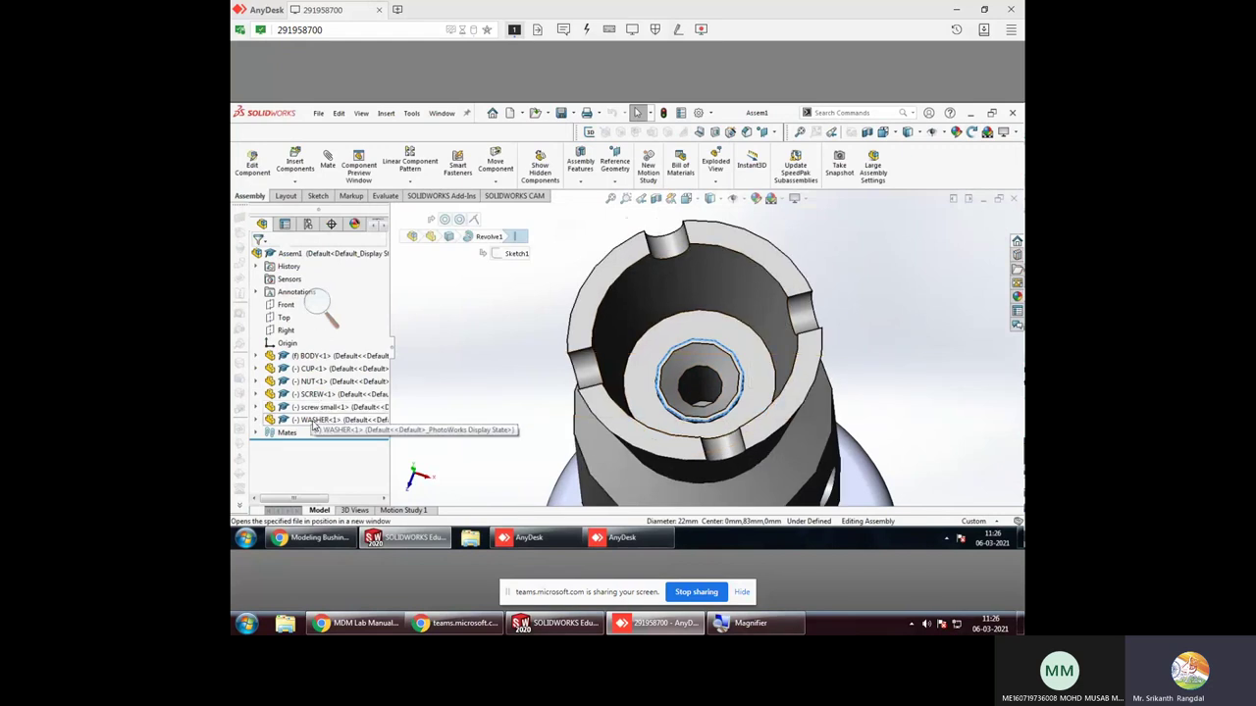
pyautogui.scroll(-2, 574, 302)
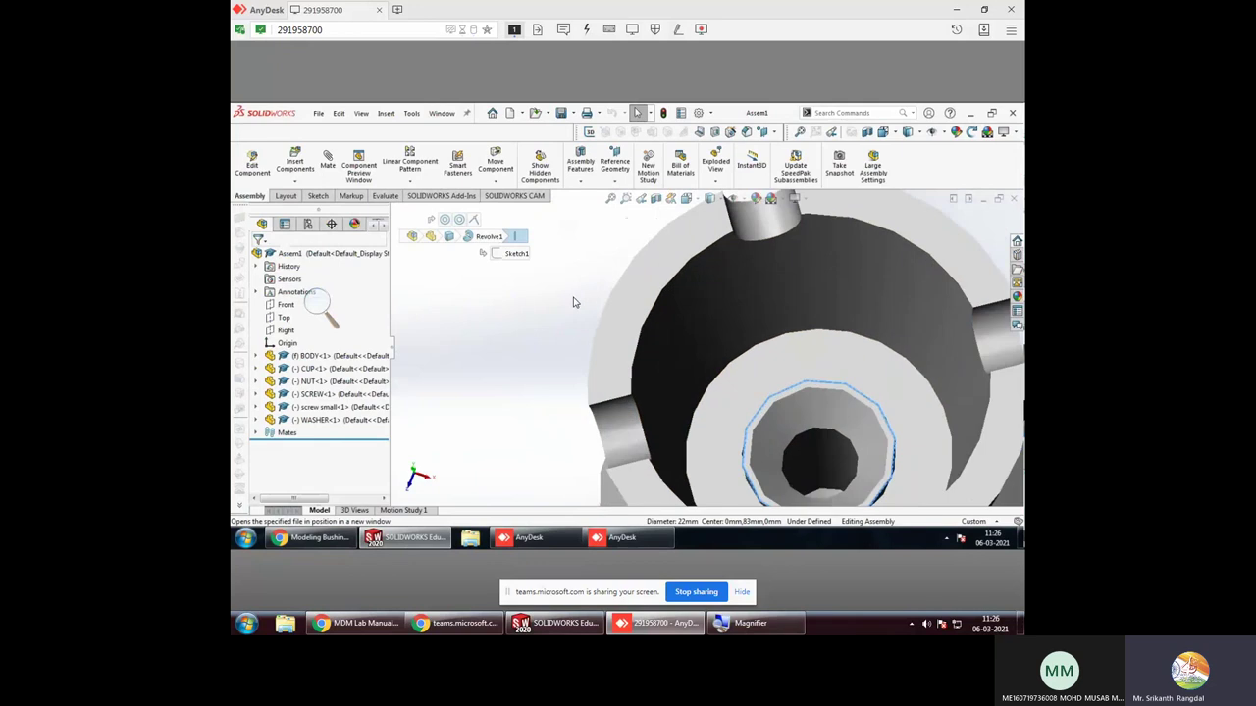
pyautogui.scroll(3, 574, 302)
pyautogui.scroll(2, 574, 302)
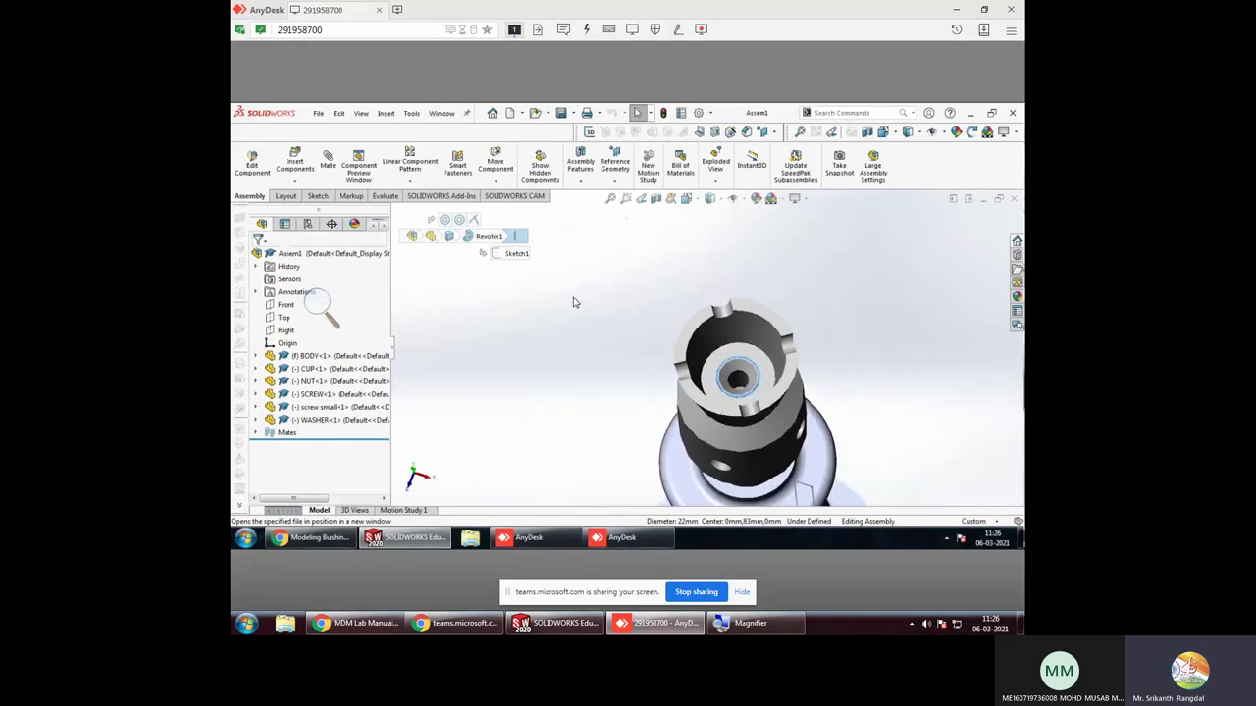
pyautogui.click(325, 161)
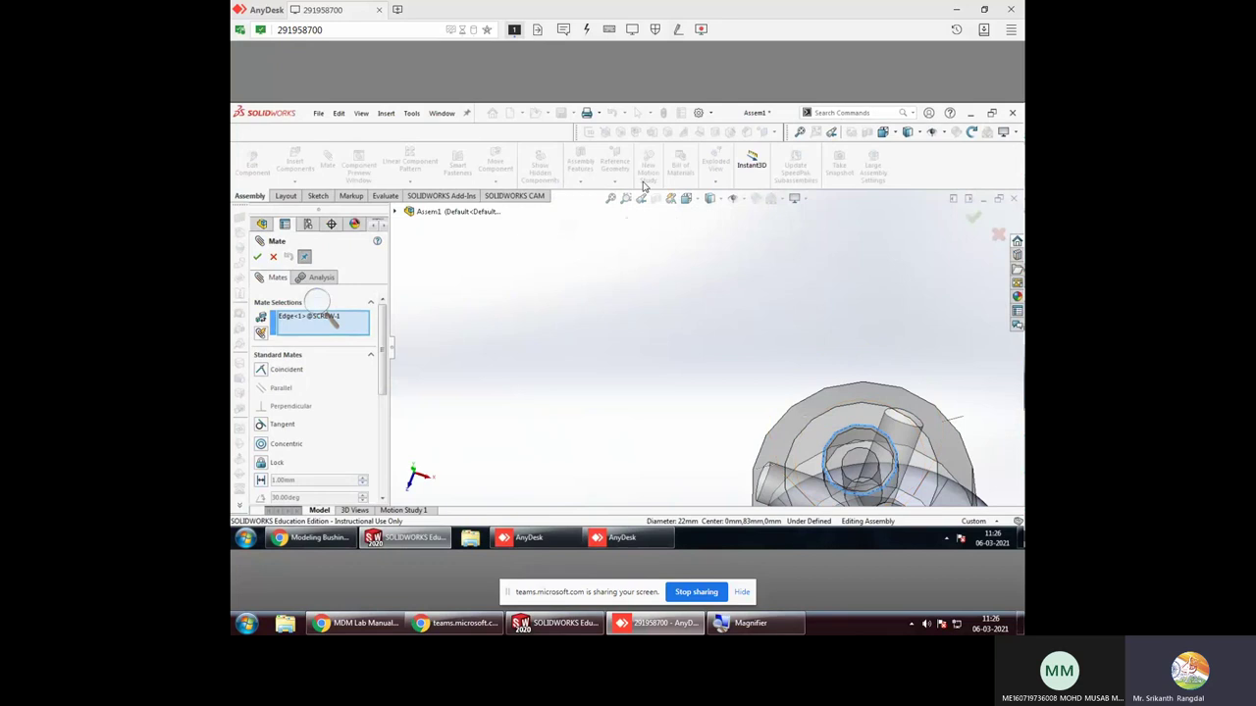
pyautogui.click(610, 198)
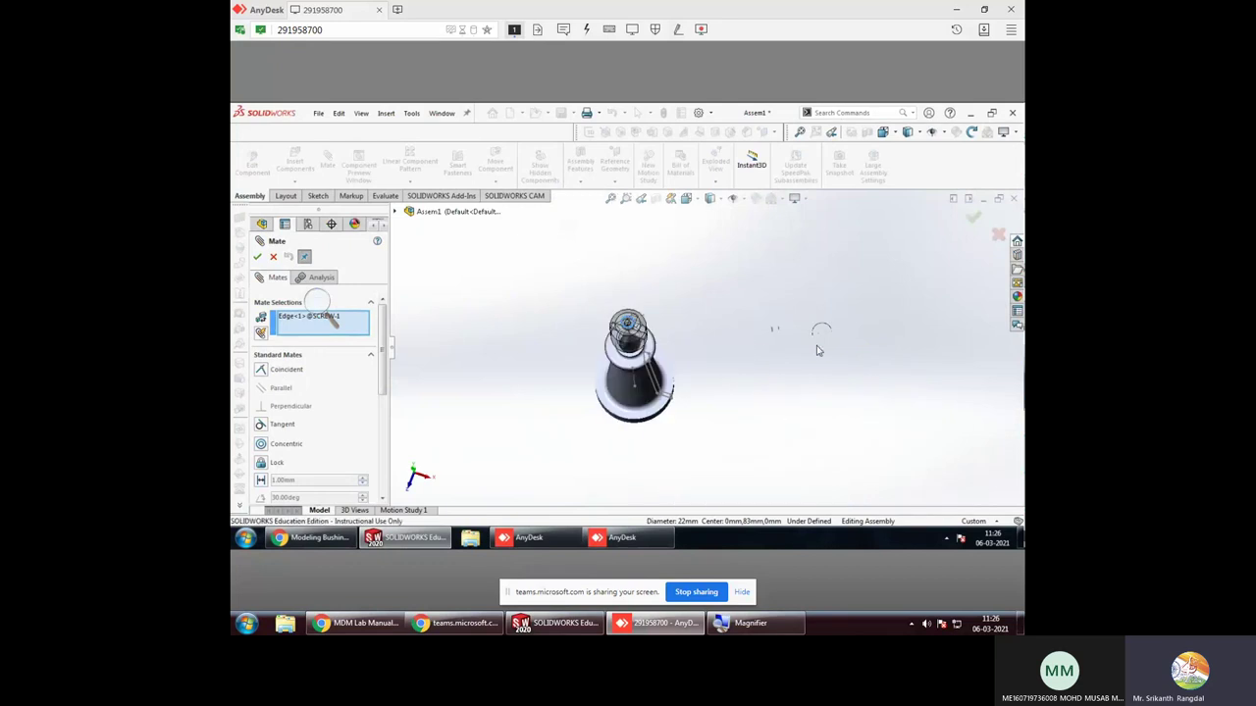
pyautogui.scroll(3, 819, 348)
pyautogui.scroll(-2, 751, 343)
pyautogui.scroll(-2, 743, 339)
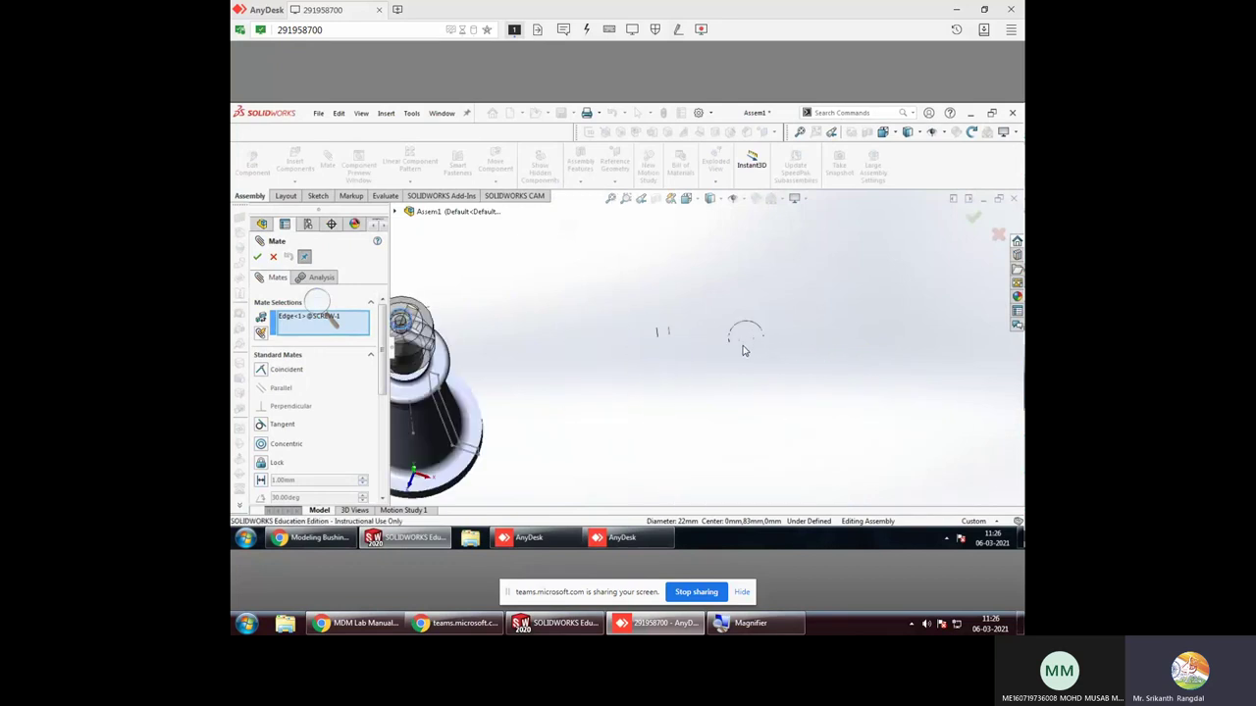
pyautogui.scroll(-2, 743, 348)
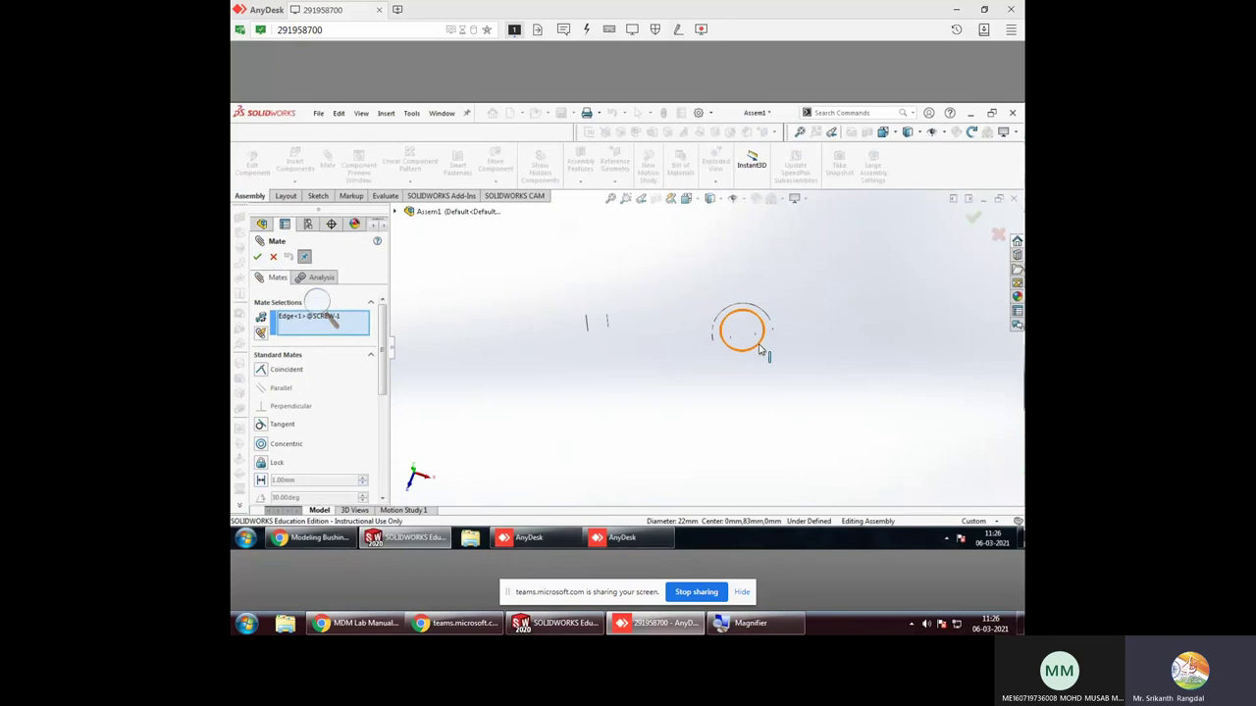
pyautogui.moveTo(752, 331); pyautogui.dragTo(754, 292, button='middle')
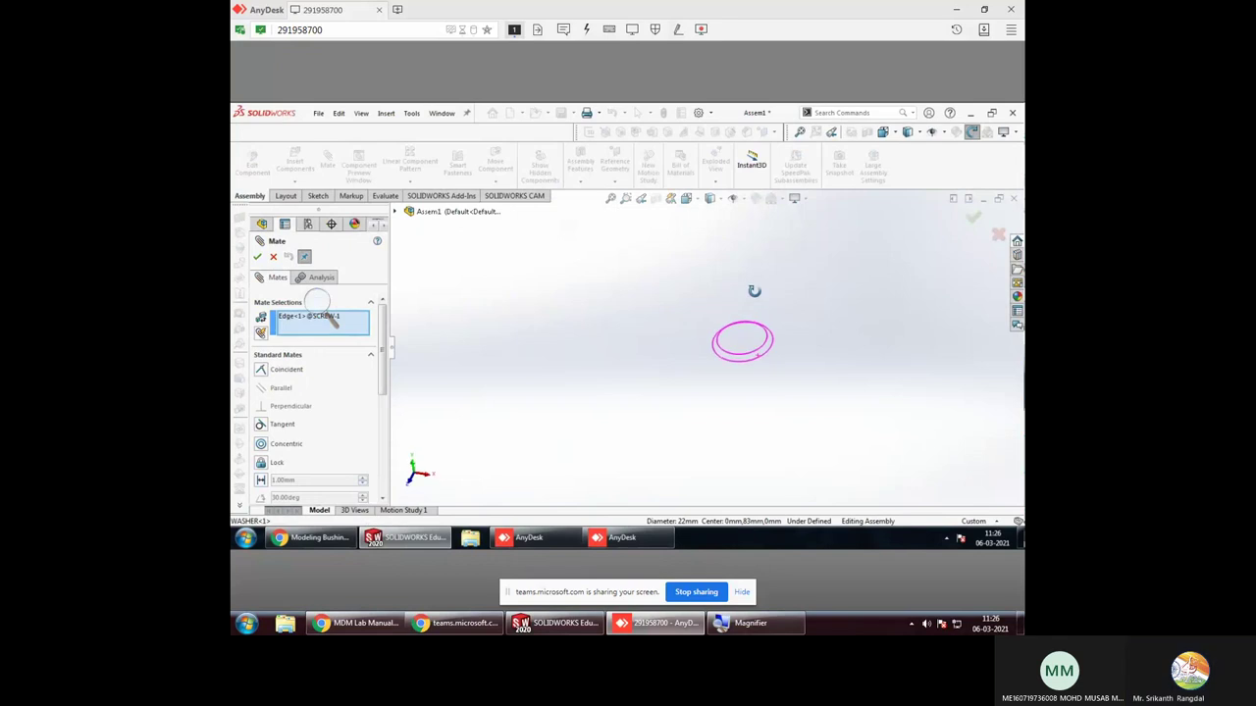
pyautogui.click(750, 370)
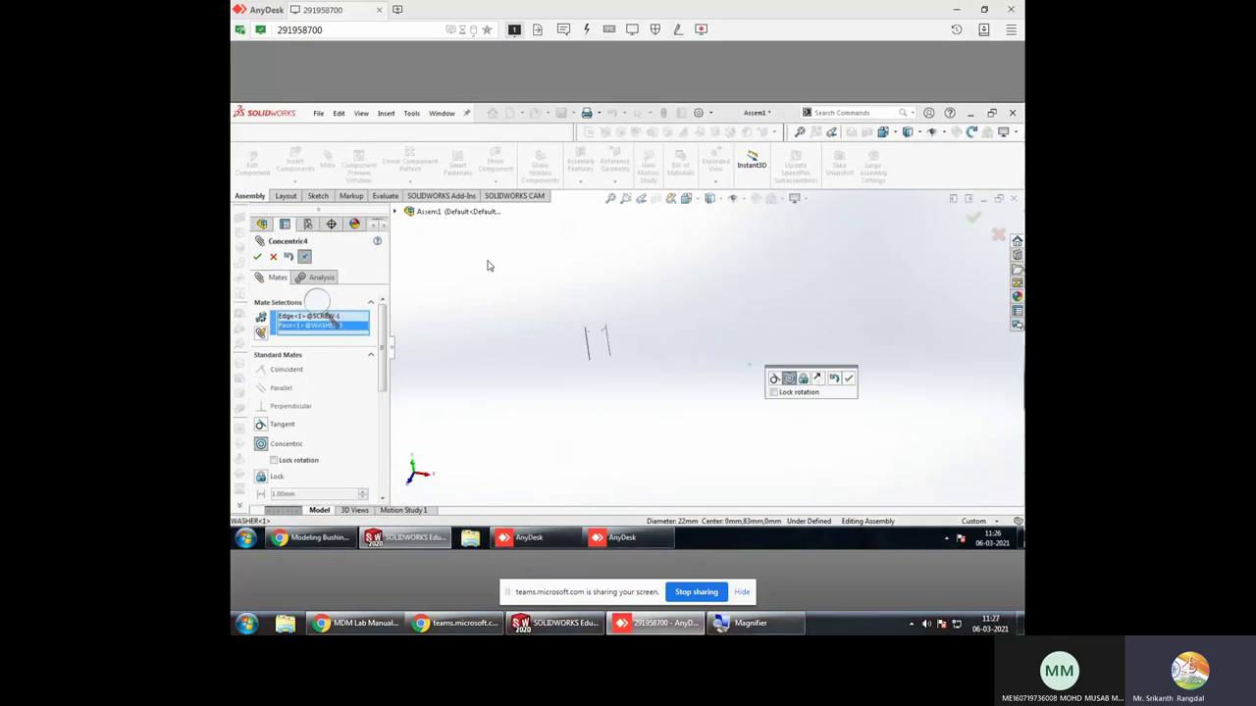
pyautogui.click(973, 220)
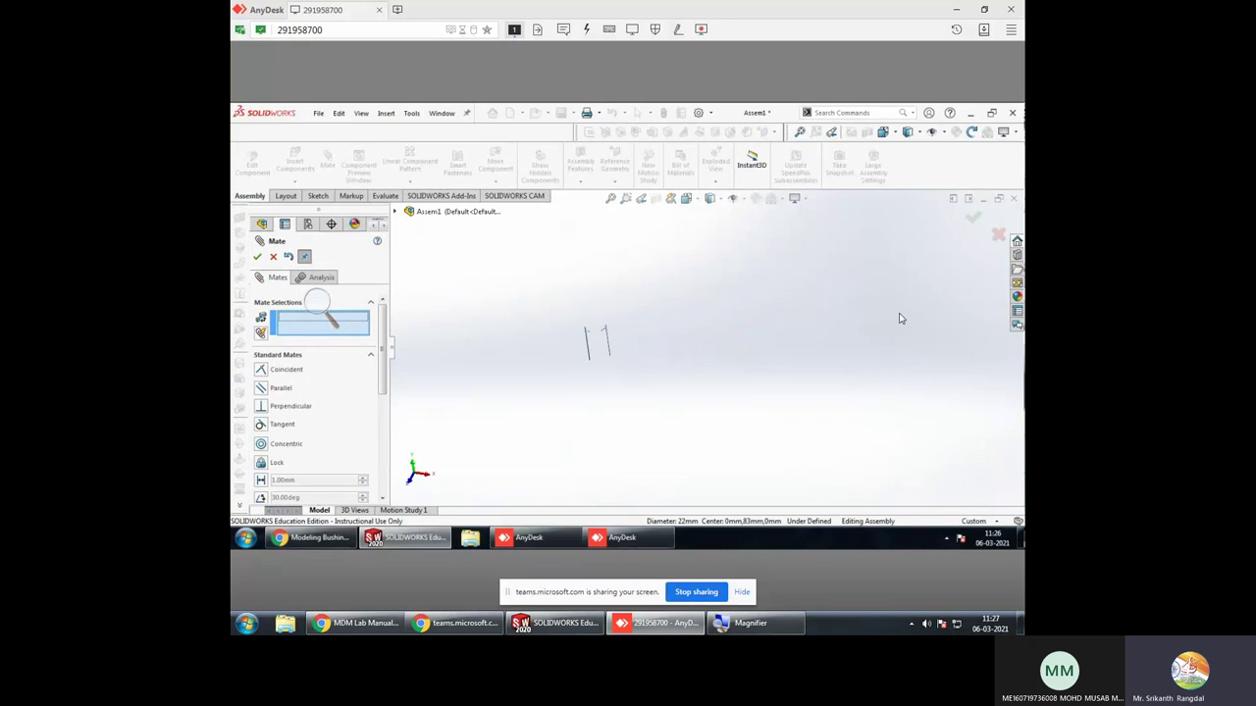
# Close the mate tool, then close and reopen the assembly from recent files
pyautogui.click(972, 222)
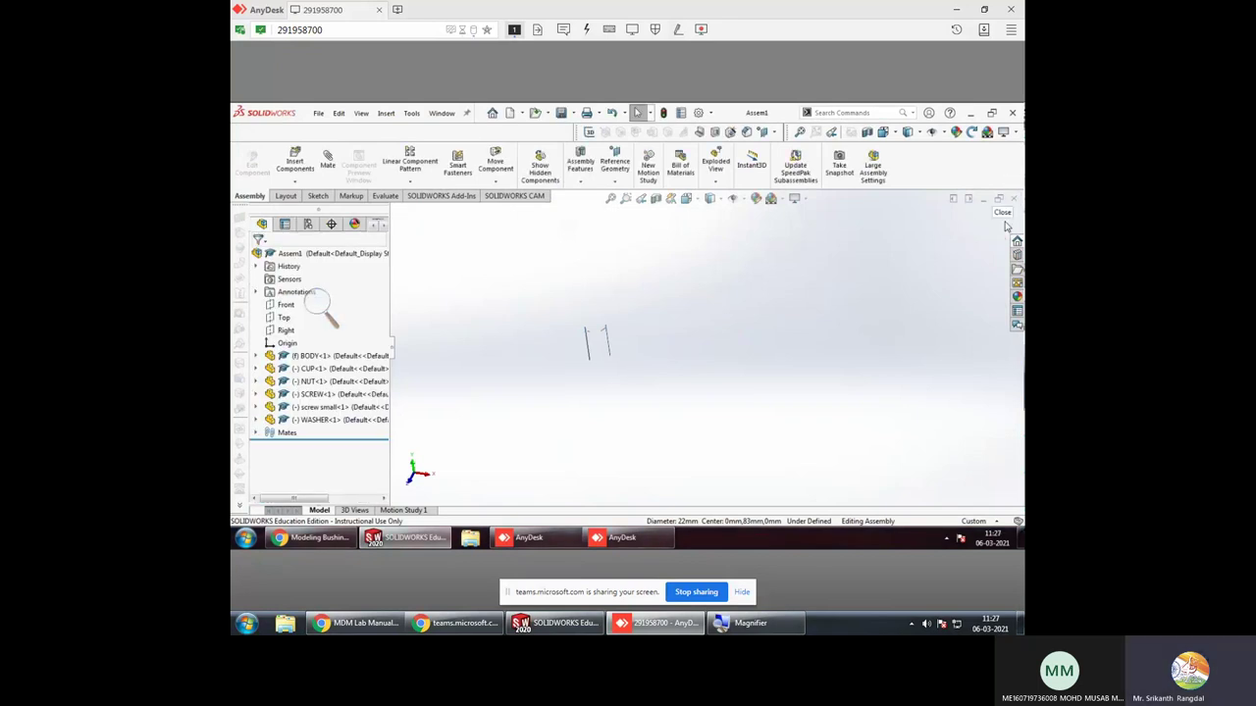
pyautogui.click(1013, 202)
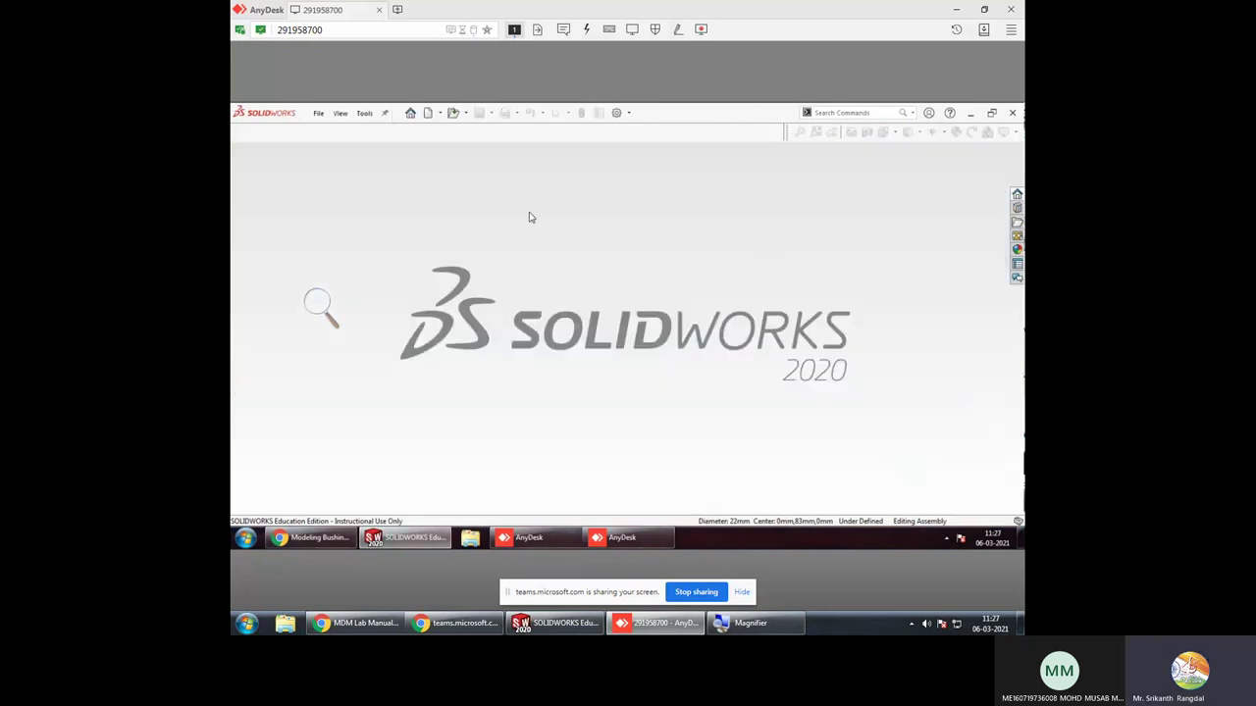
pyautogui.click(320, 113)
pyautogui.click(336, 167)
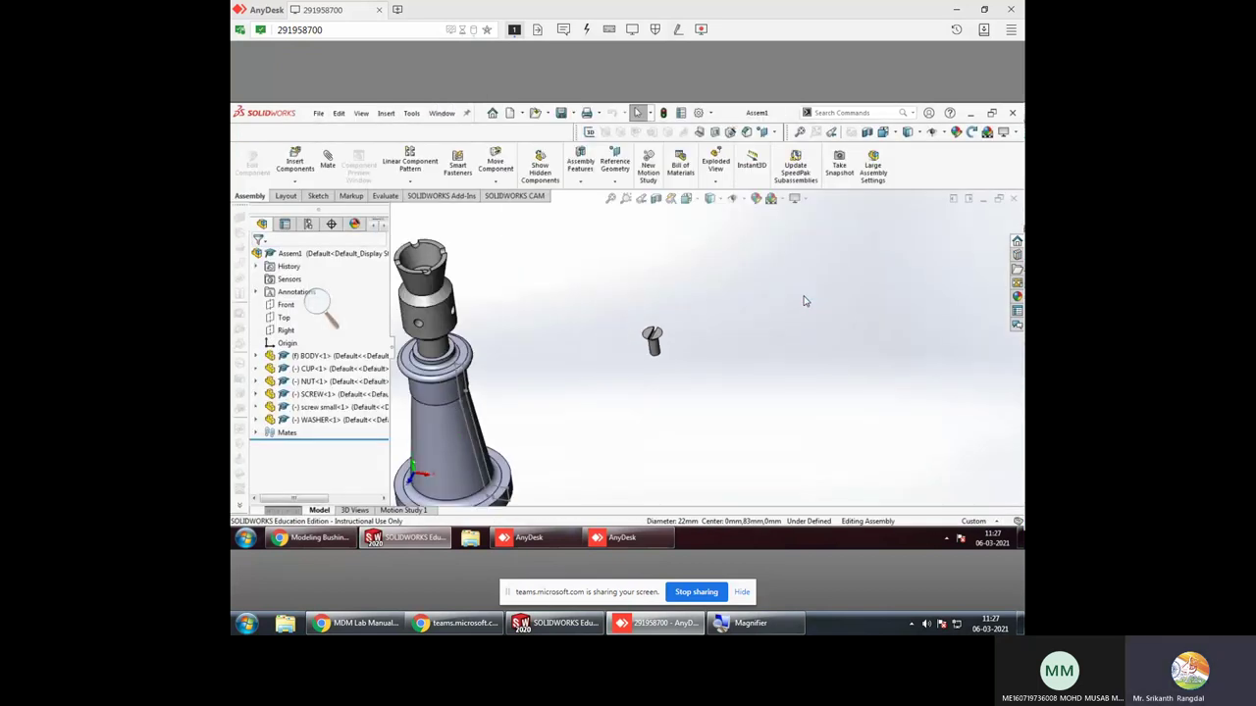
# Select WASHER in the tree, dismiss its menu, and drag the bushing parts to check freedom
pyautogui.scroll(-3, 413, 270)
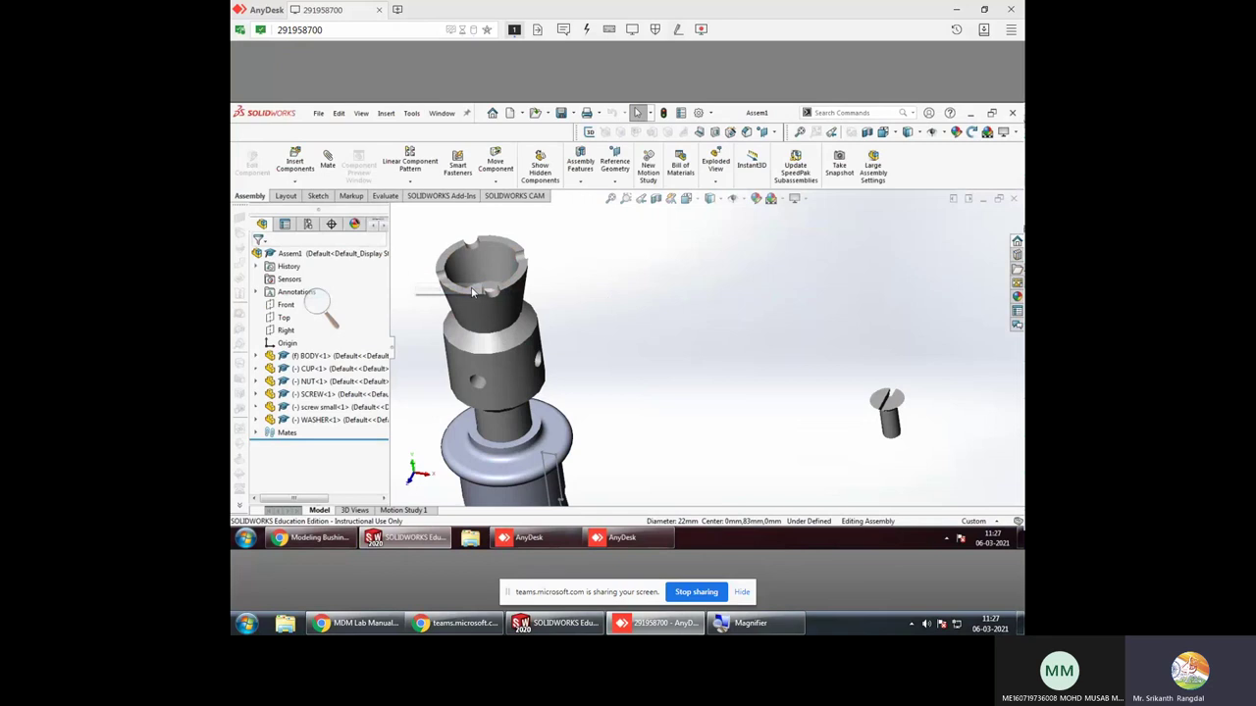
pyautogui.moveTo(472, 292)
pyautogui.mouseDown(button='middle')
pyautogui.moveTo(492, 347)
pyautogui.moveTo(491, 295)
pyautogui.mouseUp(button='middle')
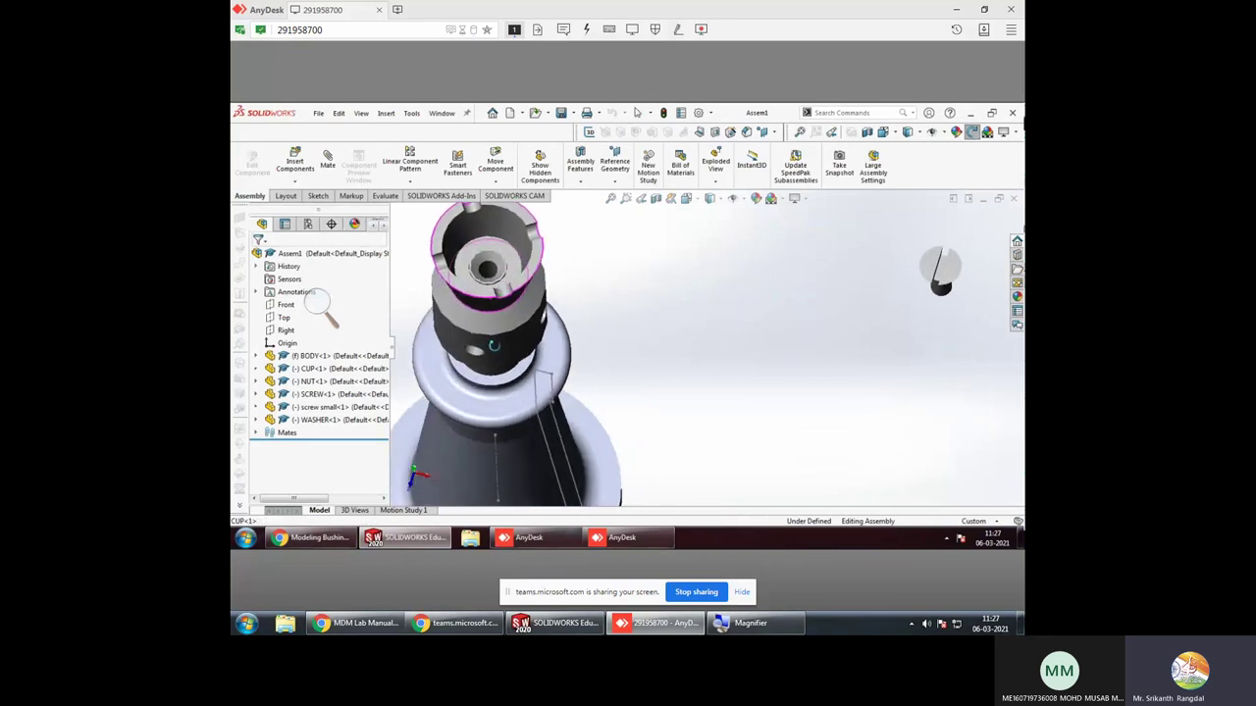
pyautogui.click(339, 422)
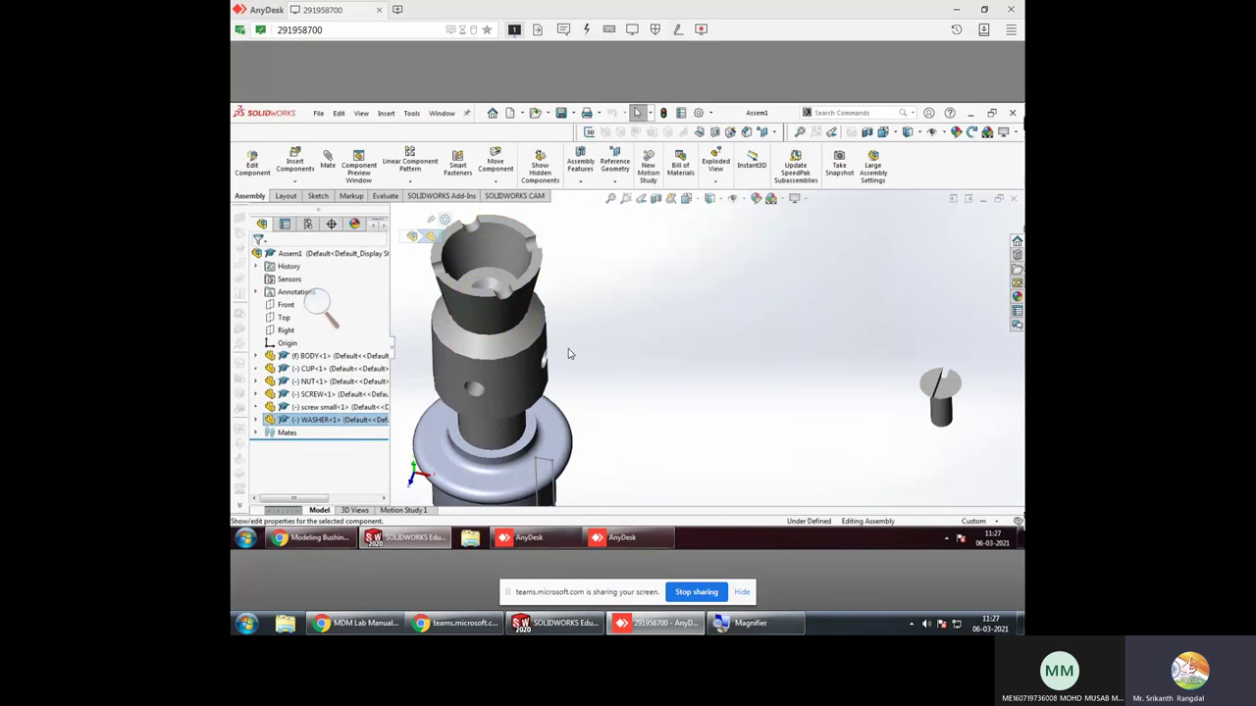
pyautogui.scroll(-3, 784, 379)
pyautogui.scroll(5, 784, 380)
pyautogui.moveTo(784, 377)
pyautogui.mouseDown(button='middle')
pyautogui.moveTo(675, 369)
pyautogui.moveTo(687, 354)
pyautogui.mouseUp(button='middle')
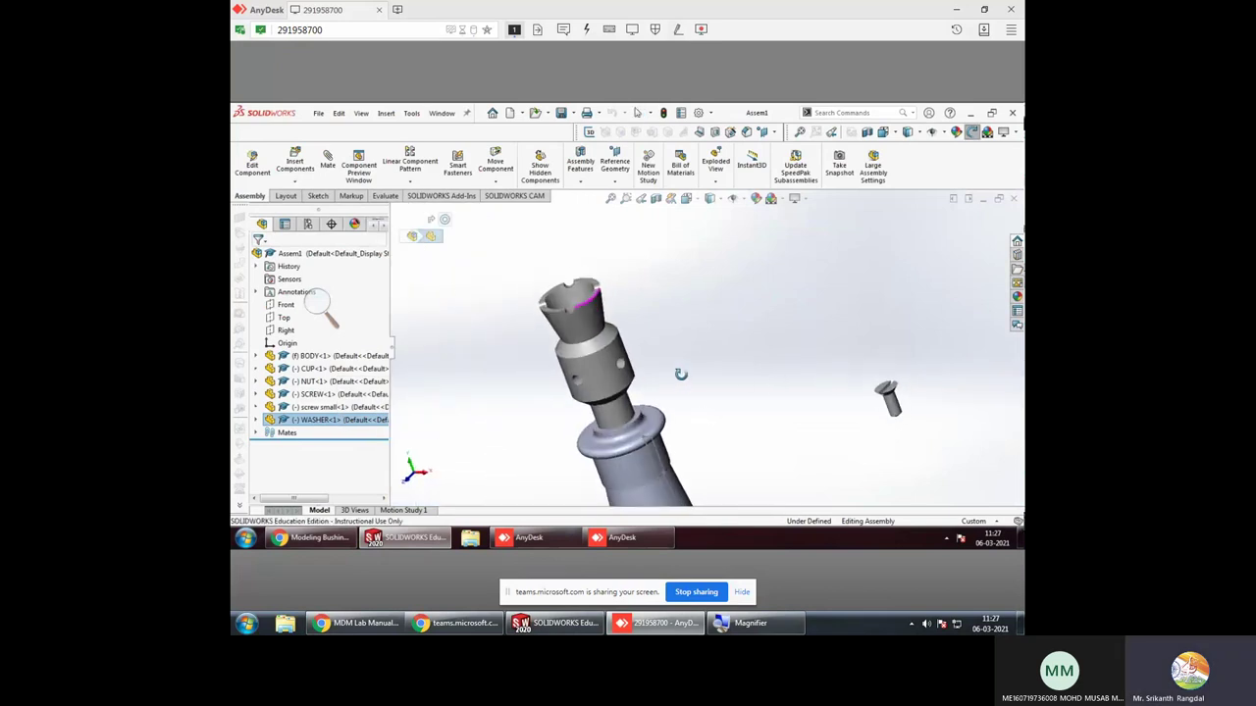
pyautogui.click(319, 422)
pyautogui.rightClick(319, 422)
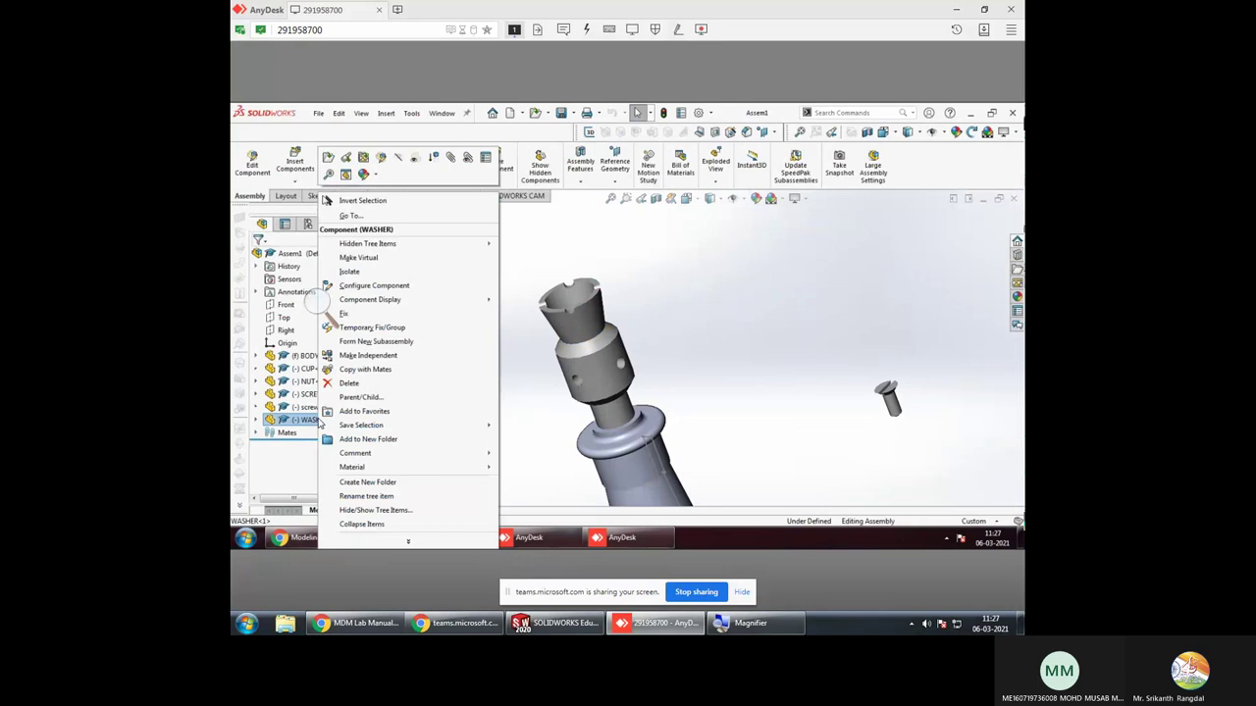
pyautogui.press('Escape')
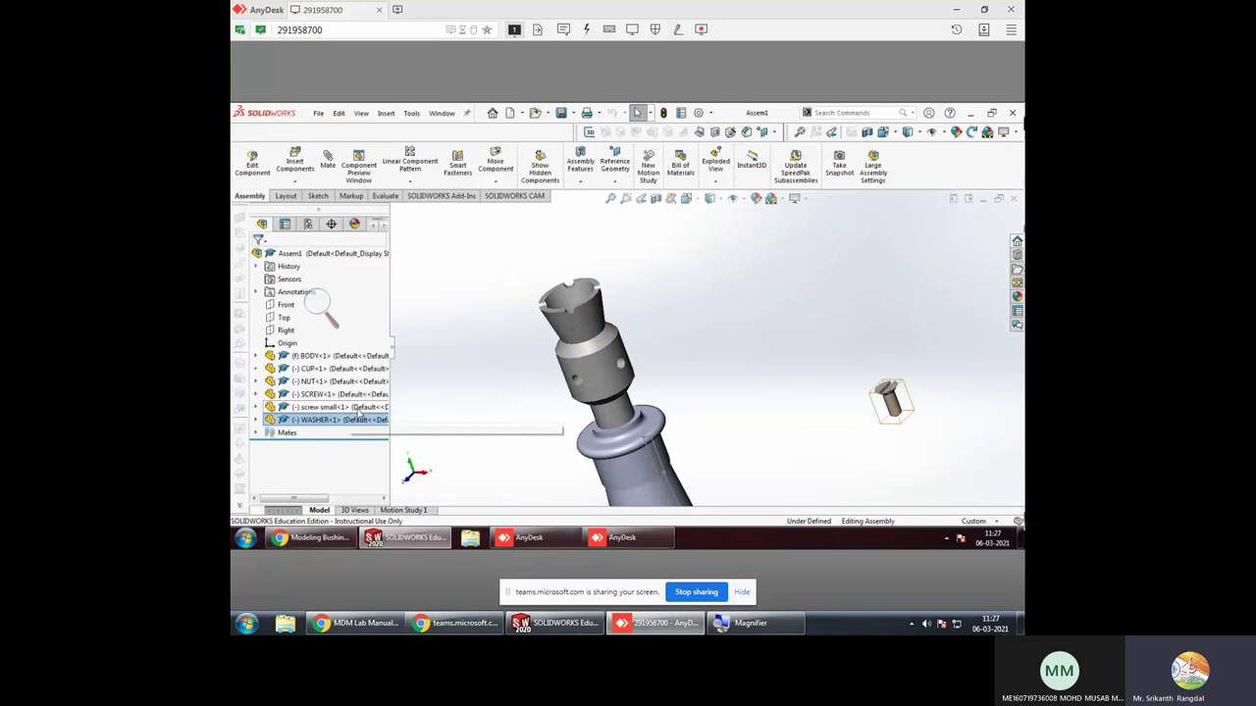
pyautogui.press('Escape')
pyautogui.moveTo(616, 347); pyautogui.dragTo(651, 396)
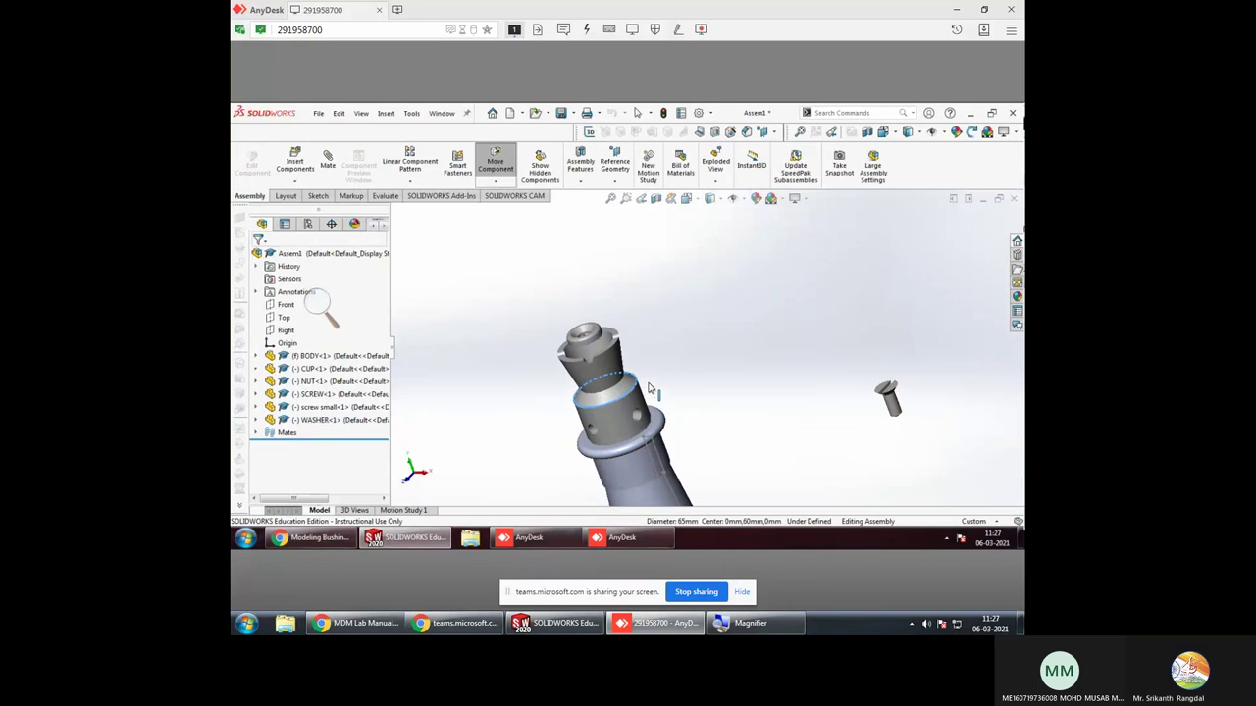
pyautogui.moveTo(696, 347)
pyautogui.mouseDown(button='middle')
pyautogui.moveTo(687, 323)
pyautogui.moveTo(690, 355)
pyautogui.mouseUp(button='middle')
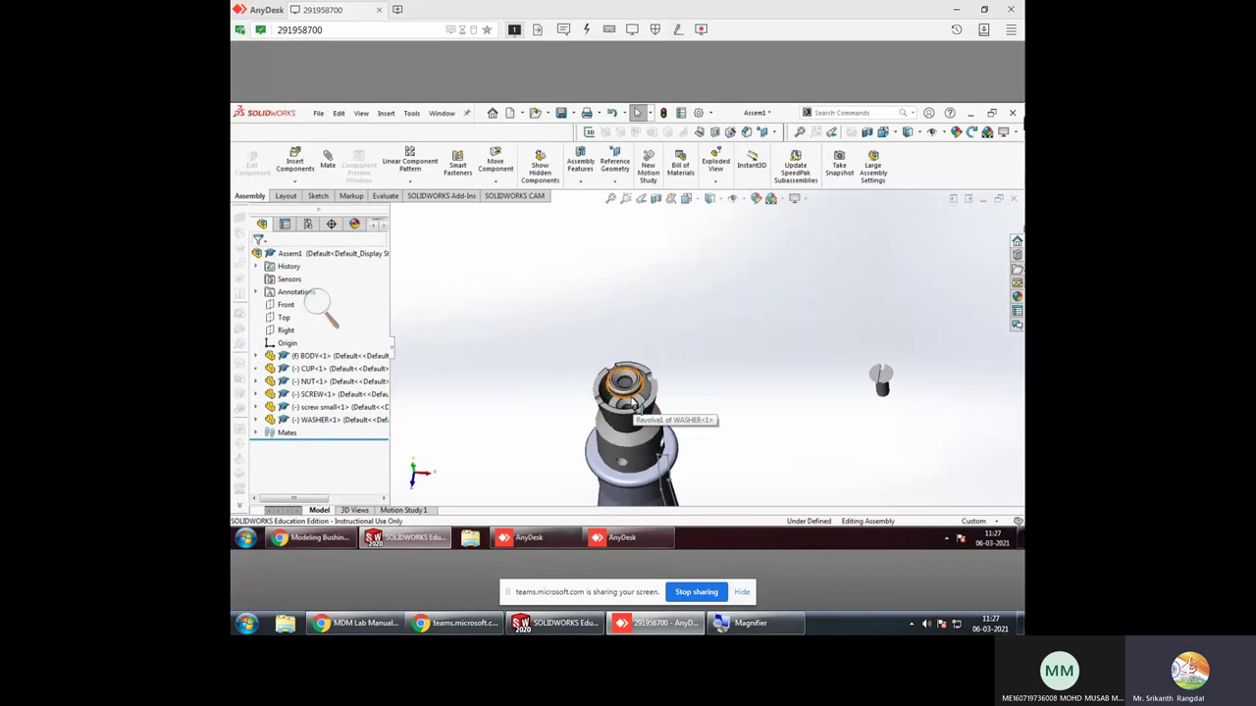
# Start a new mate and pick the washer's top face
pyautogui.click(328, 159)
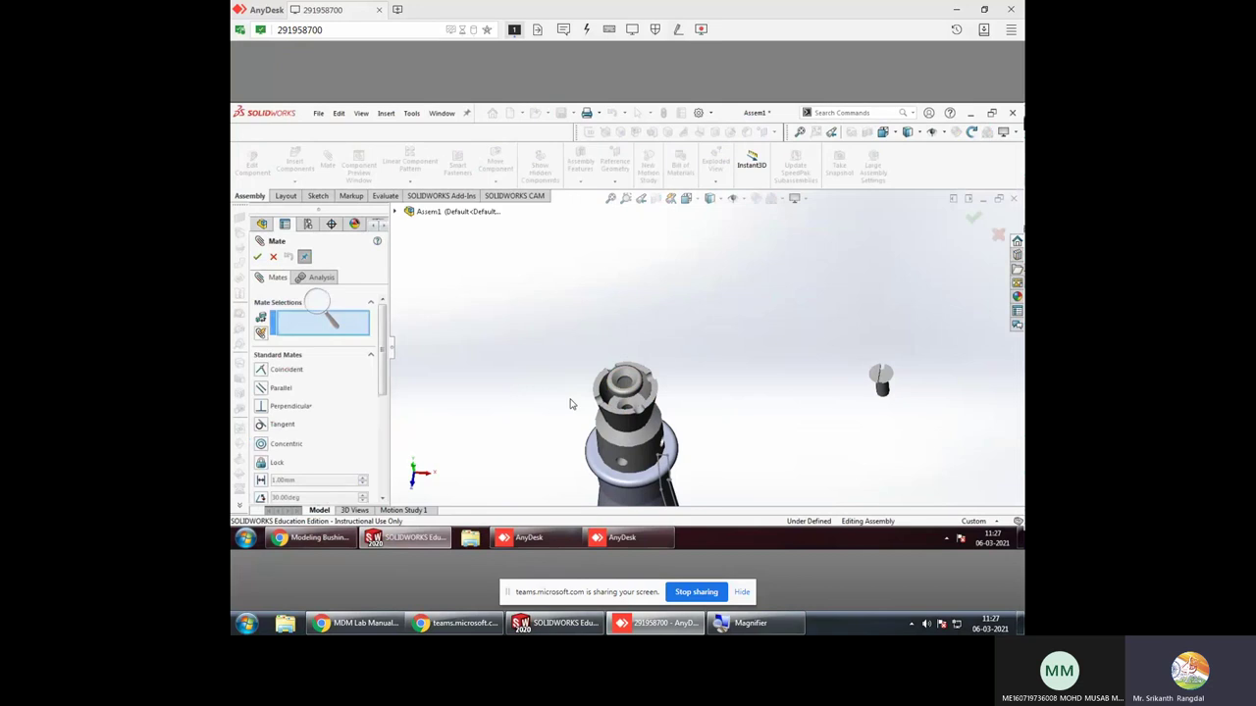
pyautogui.moveTo(622, 387); pyautogui.dragTo(622, 330, button='middle')
pyautogui.moveTo(610, 239); pyautogui.dragTo(611, 261, button='middle')
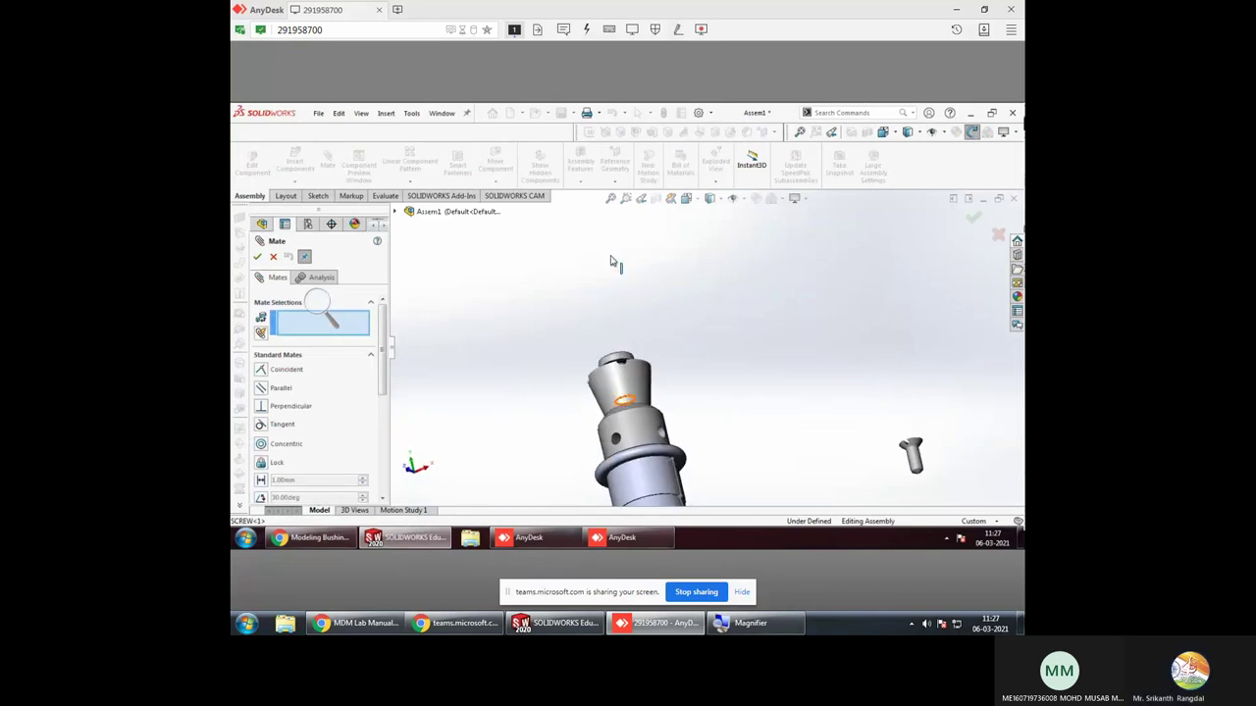
pyautogui.scroll(-2, 622, 381)
pyautogui.scroll(-2, 628, 381)
pyautogui.scroll(-2, 632, 381)
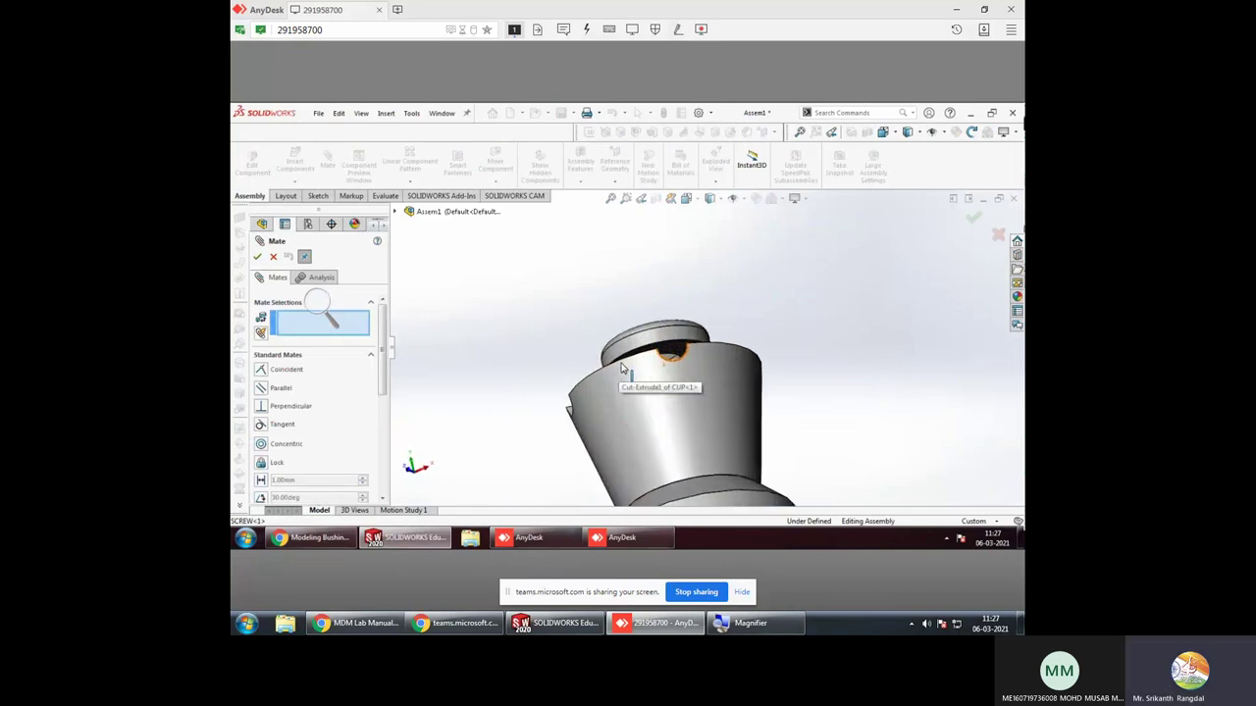
pyautogui.scroll(-2, 636, 380)
pyautogui.click(687, 348)
# Pick the screw face and accept the Coincident3 mate seating the washer in the cup
pyautogui.scroll(3, 687, 348)
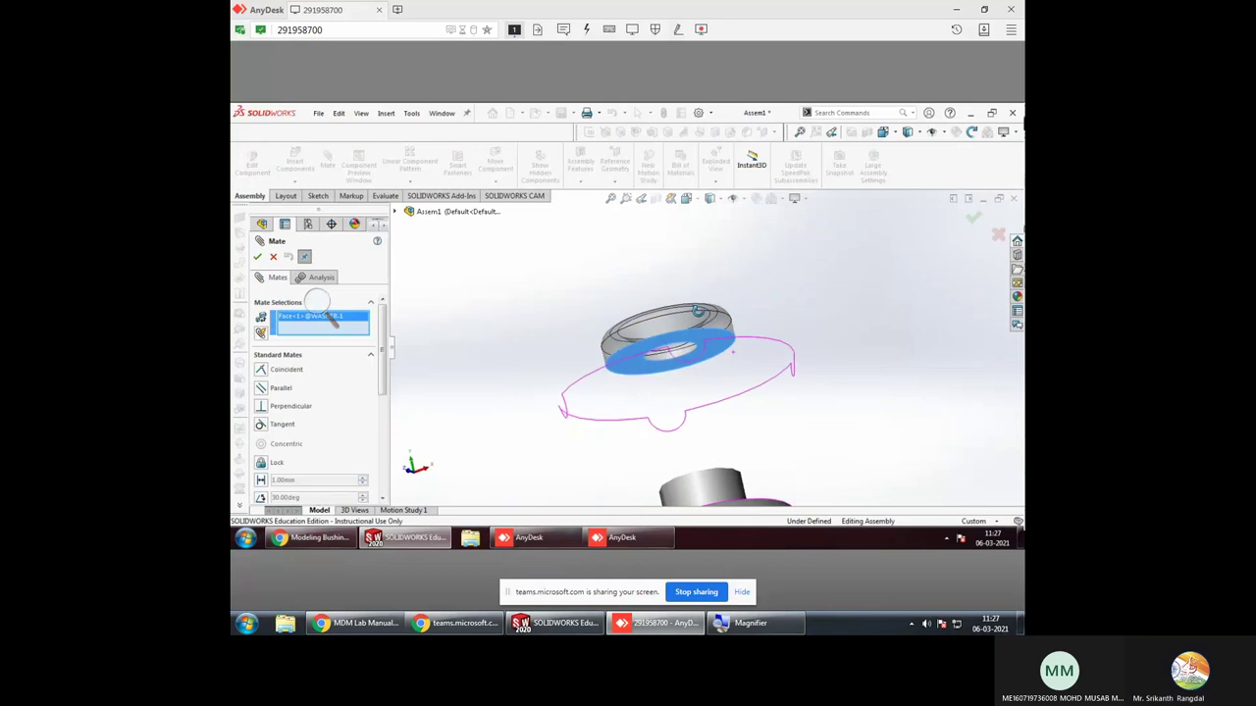
pyautogui.moveTo(687, 349)
pyautogui.mouseDown(button='middle')
pyautogui.moveTo(717, 436)
pyautogui.moveTo(696, 365)
pyautogui.mouseUp(button='middle')
pyautogui.scroll(1, 694, 365)
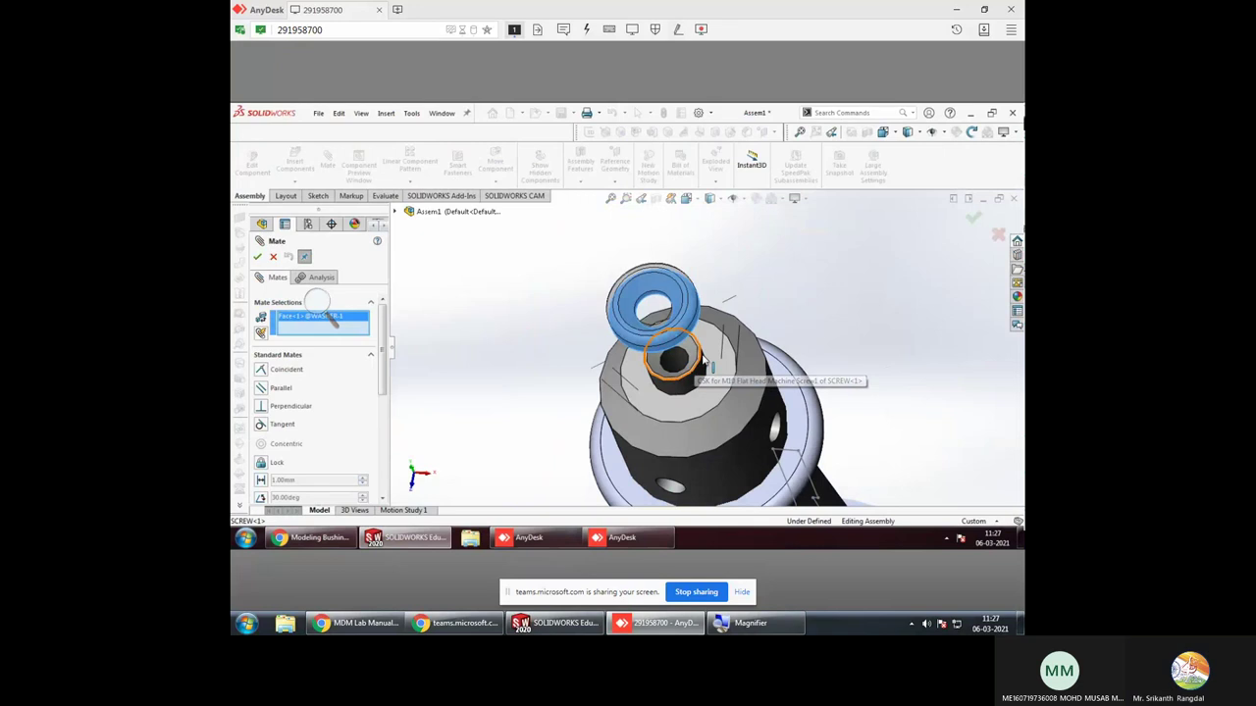
pyautogui.scroll(-2, 696, 363)
pyautogui.scroll(-3, 703, 361)
pyautogui.scroll(-2, 703, 361)
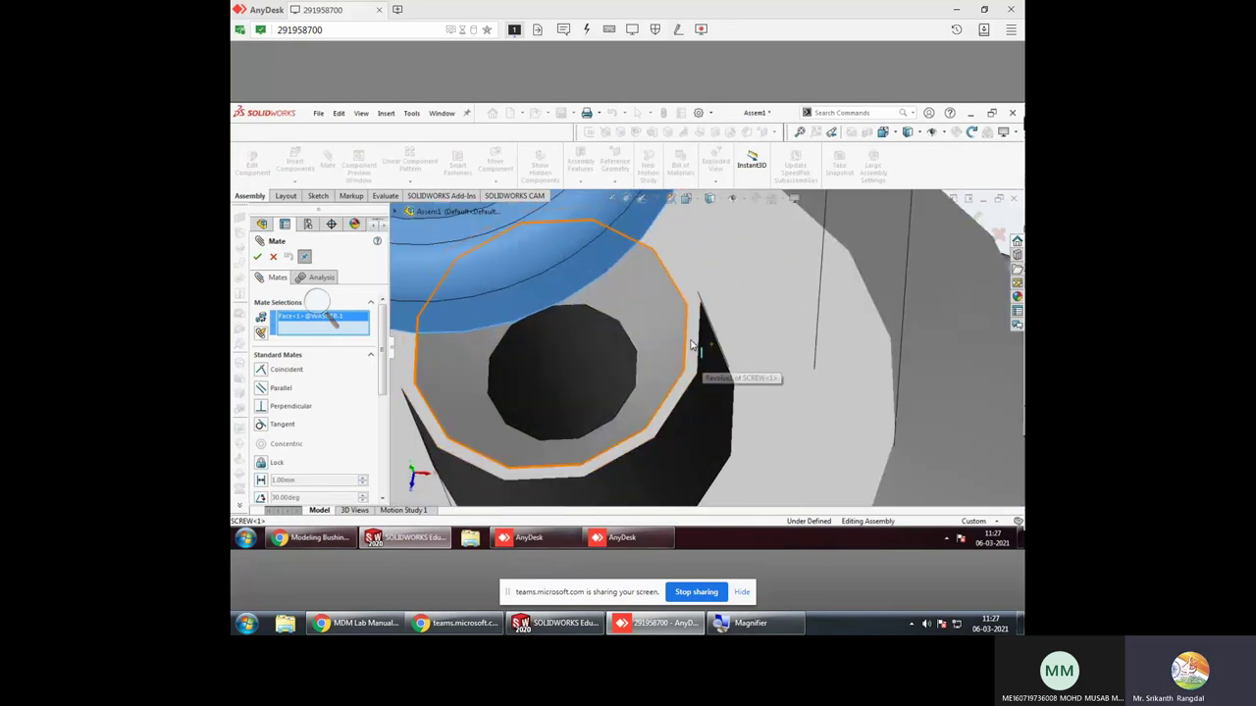
pyautogui.click(696, 340)
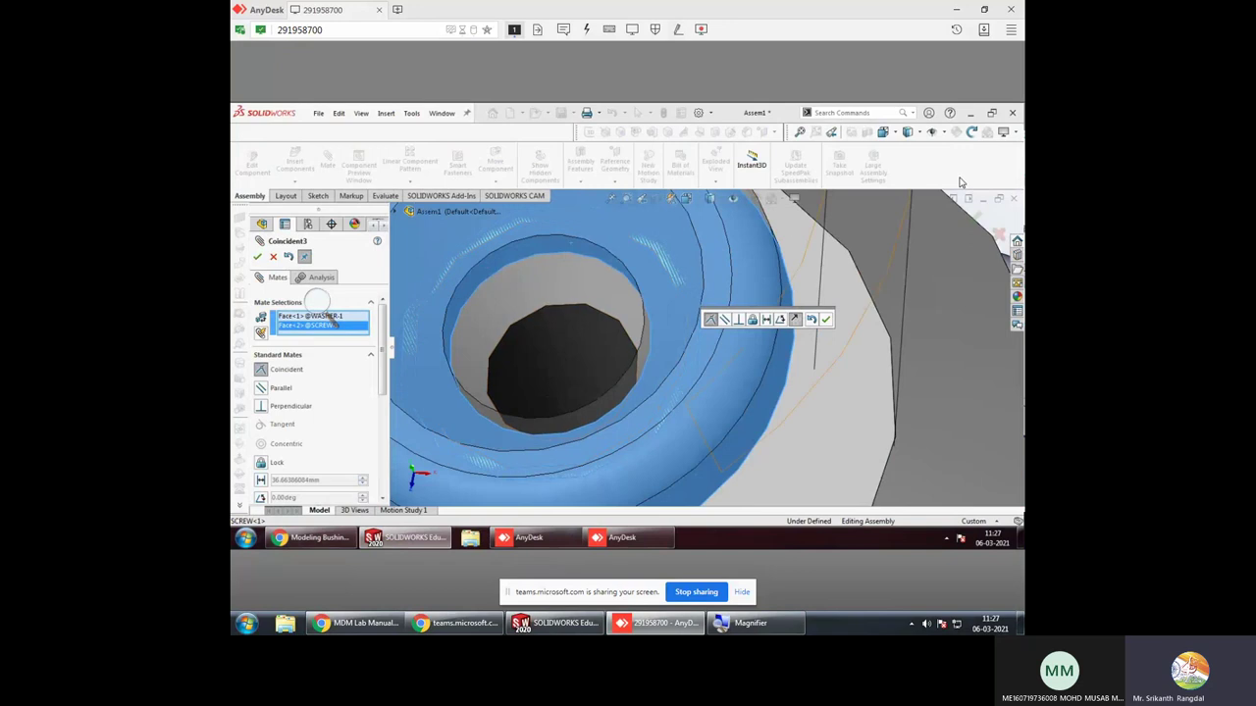
pyautogui.click(978, 221)
pyautogui.scroll(3, 673, 331)
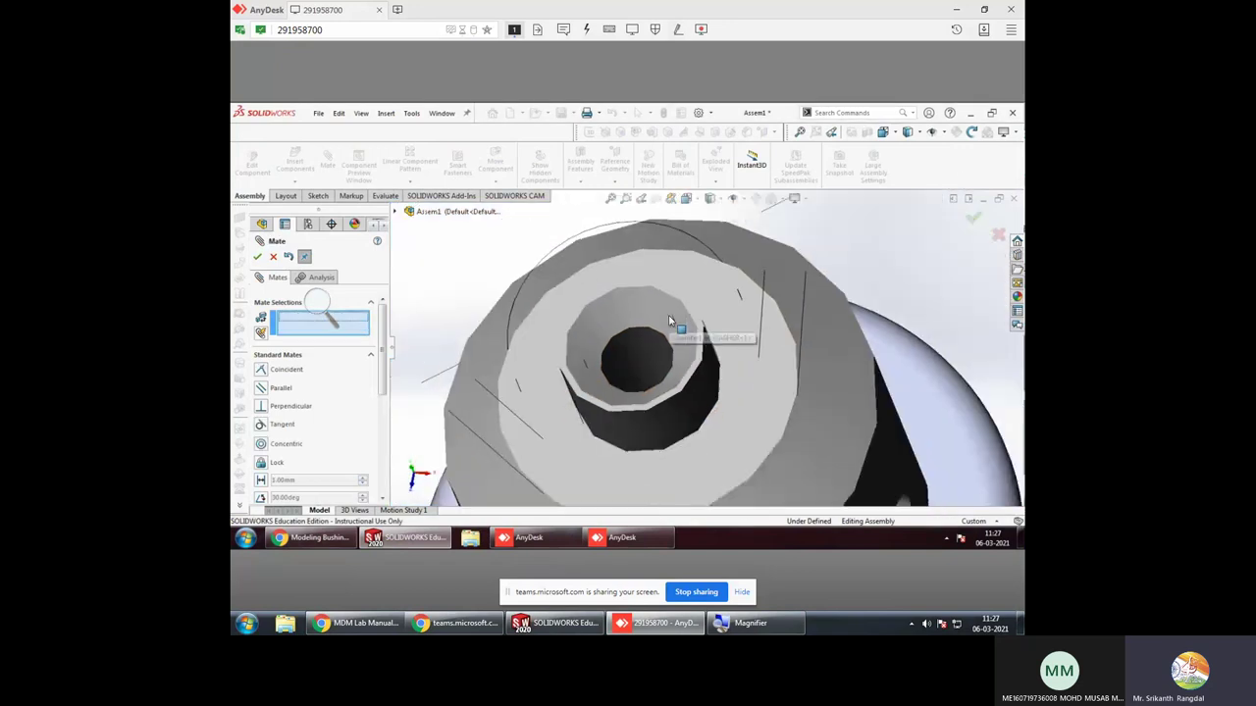
pyautogui.scroll(1, 670, 321)
pyautogui.moveTo(671, 321); pyautogui.dragTo(753, 285, button='middle')
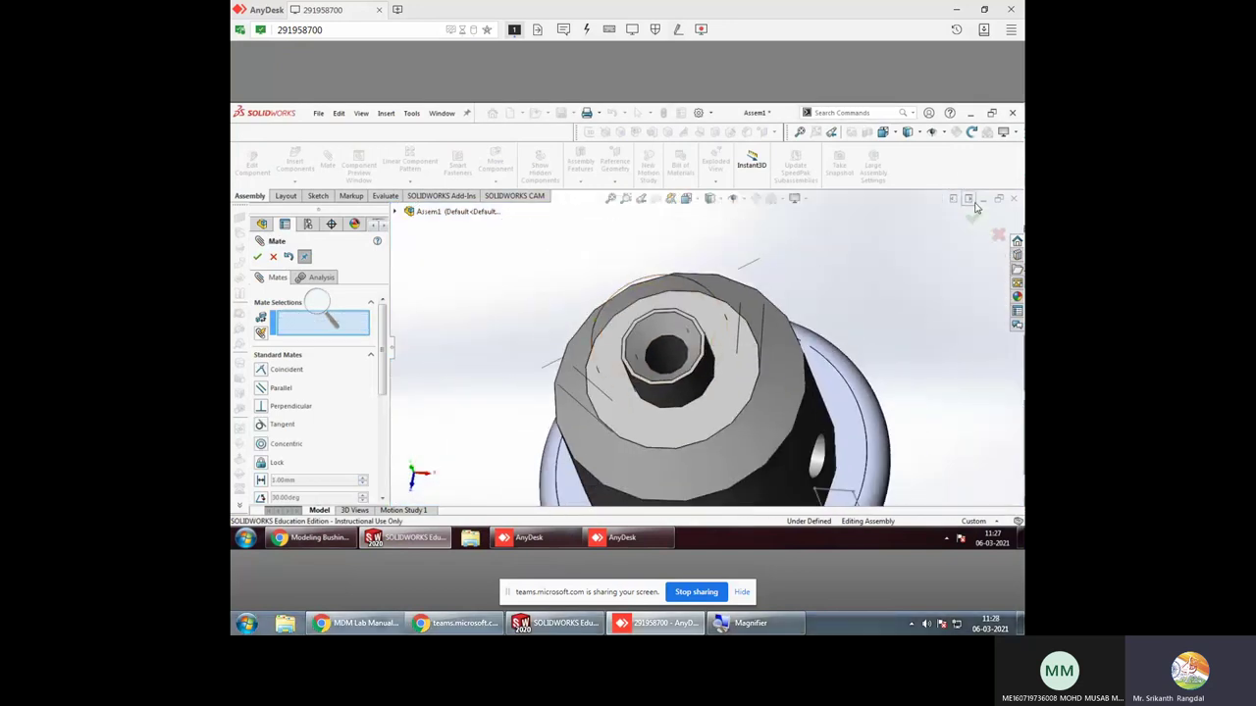
# Close Assem1 answering the save prompt, reopen it, and orbit out to the loose small screw
pyautogui.click(998, 234)
pyautogui.click(1014, 200)
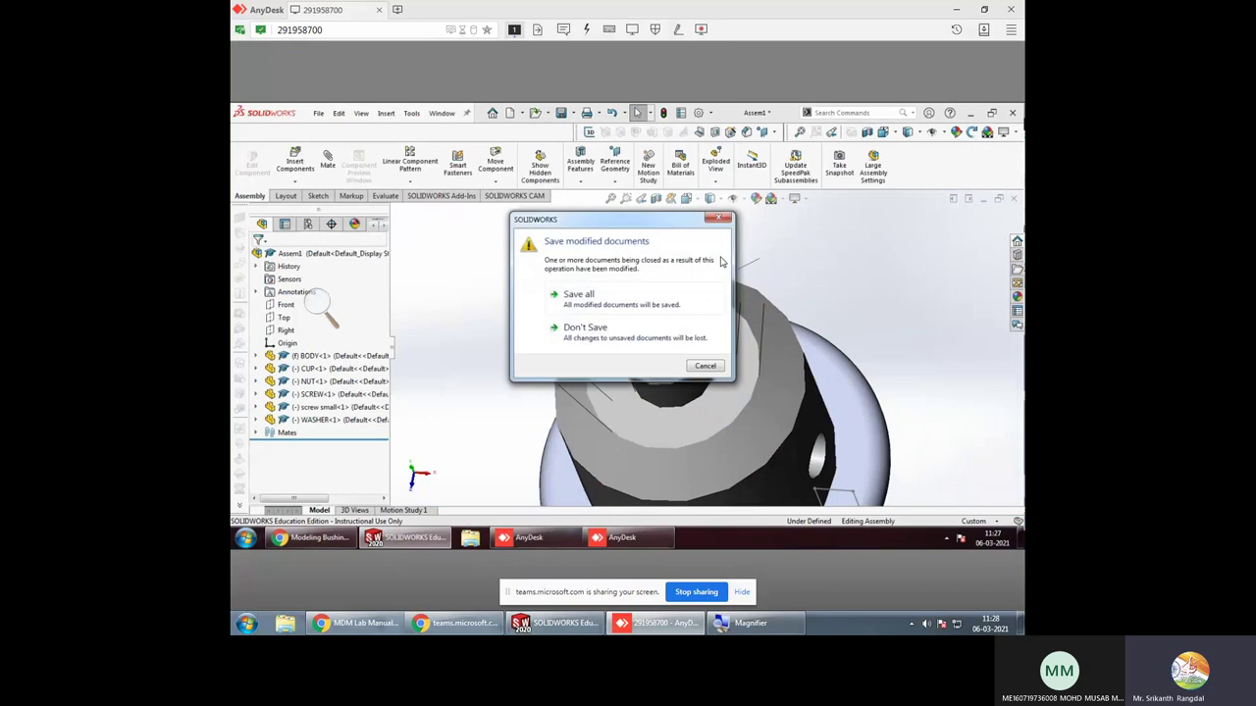
pyautogui.click(579, 295)
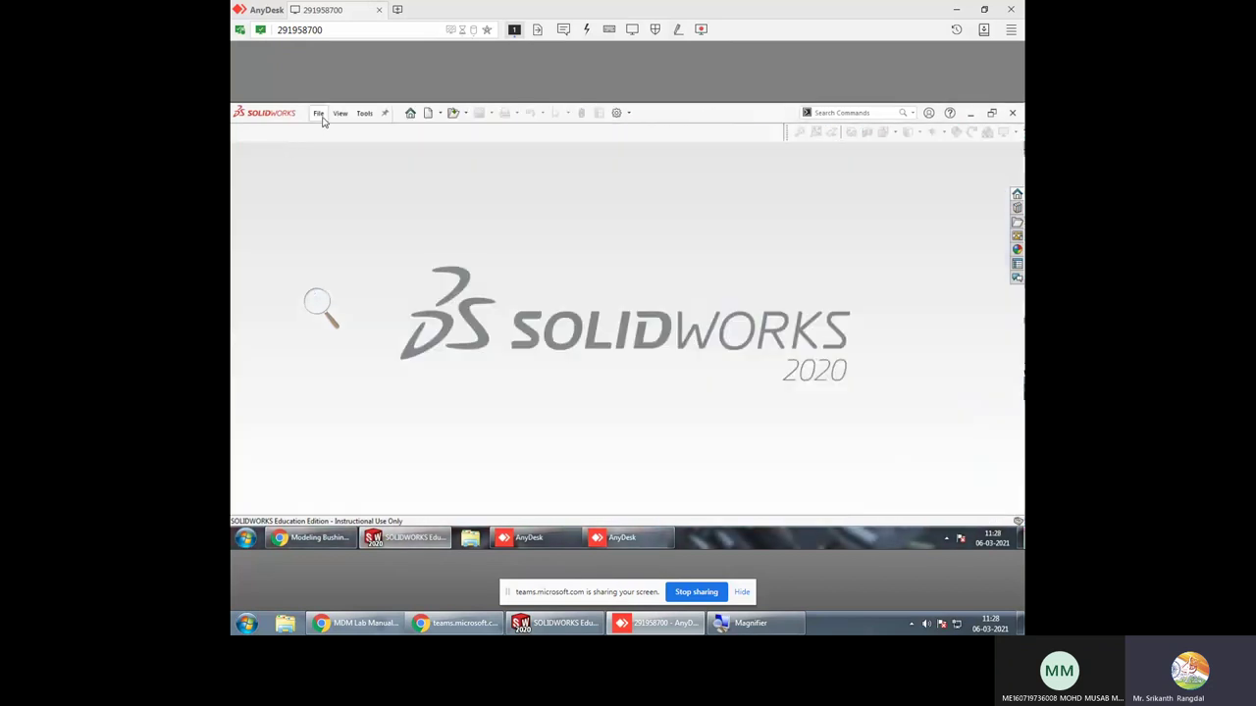
pyautogui.click(318, 113)
pyautogui.click(341, 165)
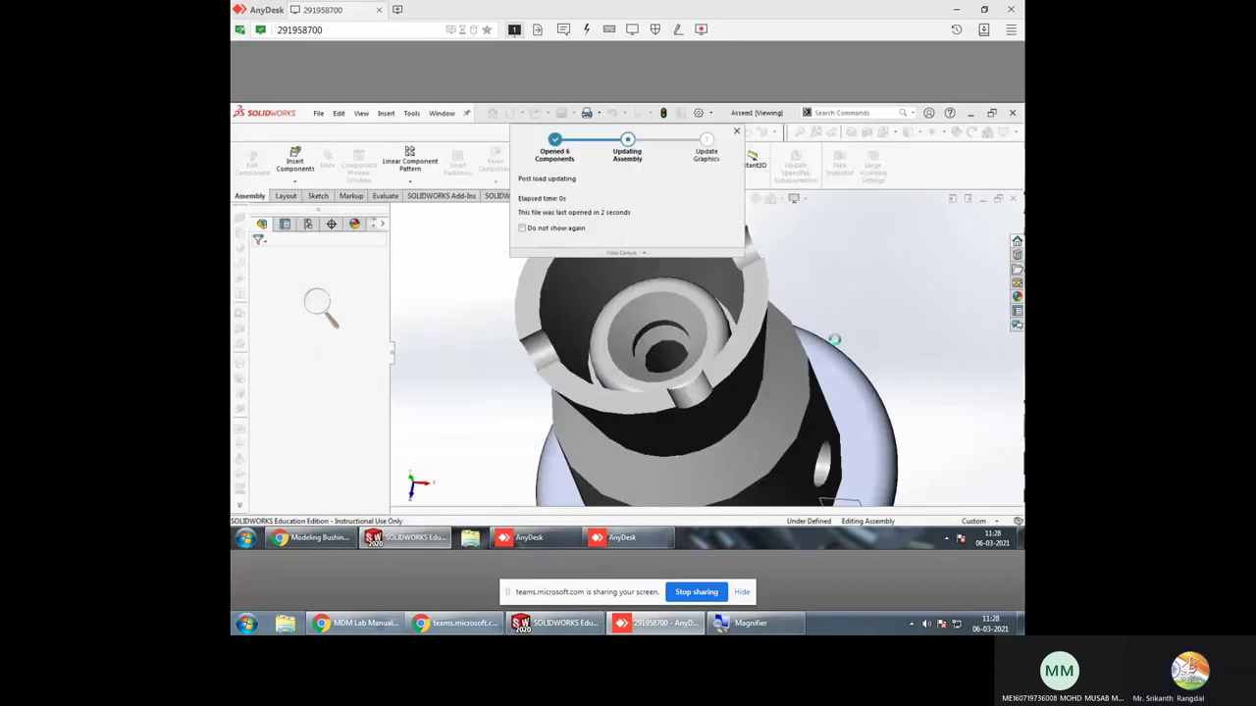
pyautogui.moveTo(738, 303); pyautogui.dragTo(586, 388, button='middle')
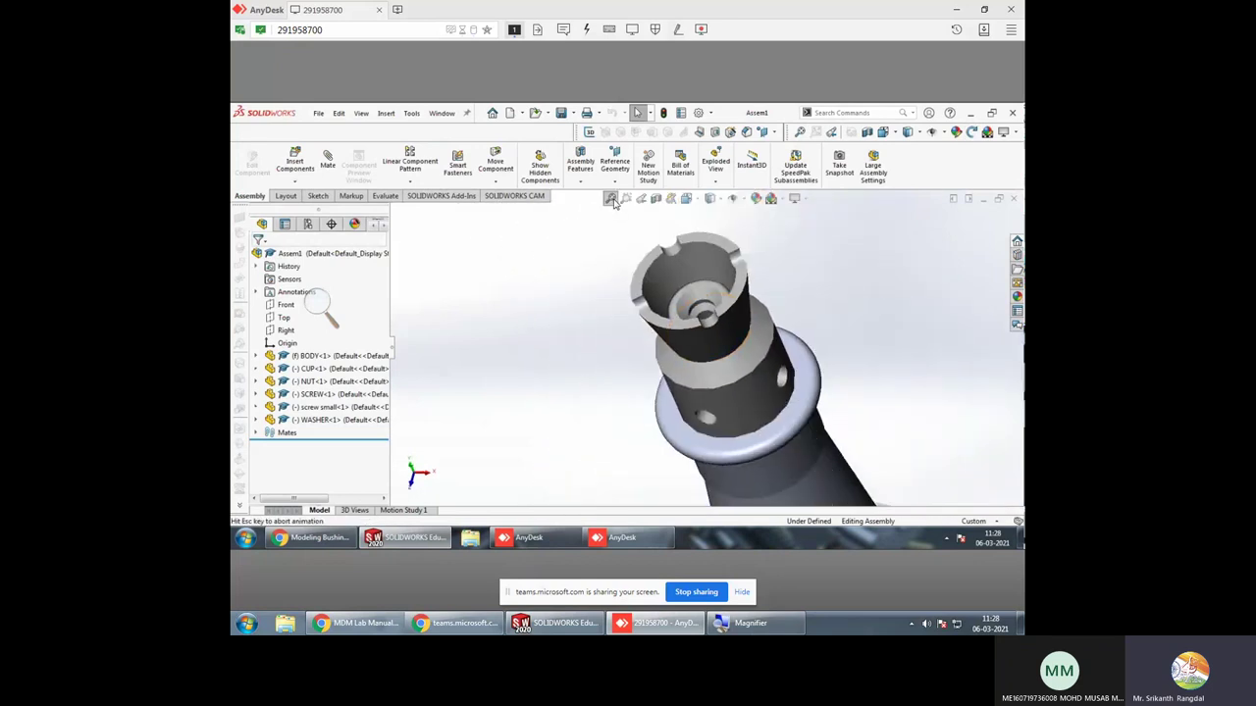
pyautogui.moveTo(619, 238); pyautogui.dragTo(822, 316, button='middle')
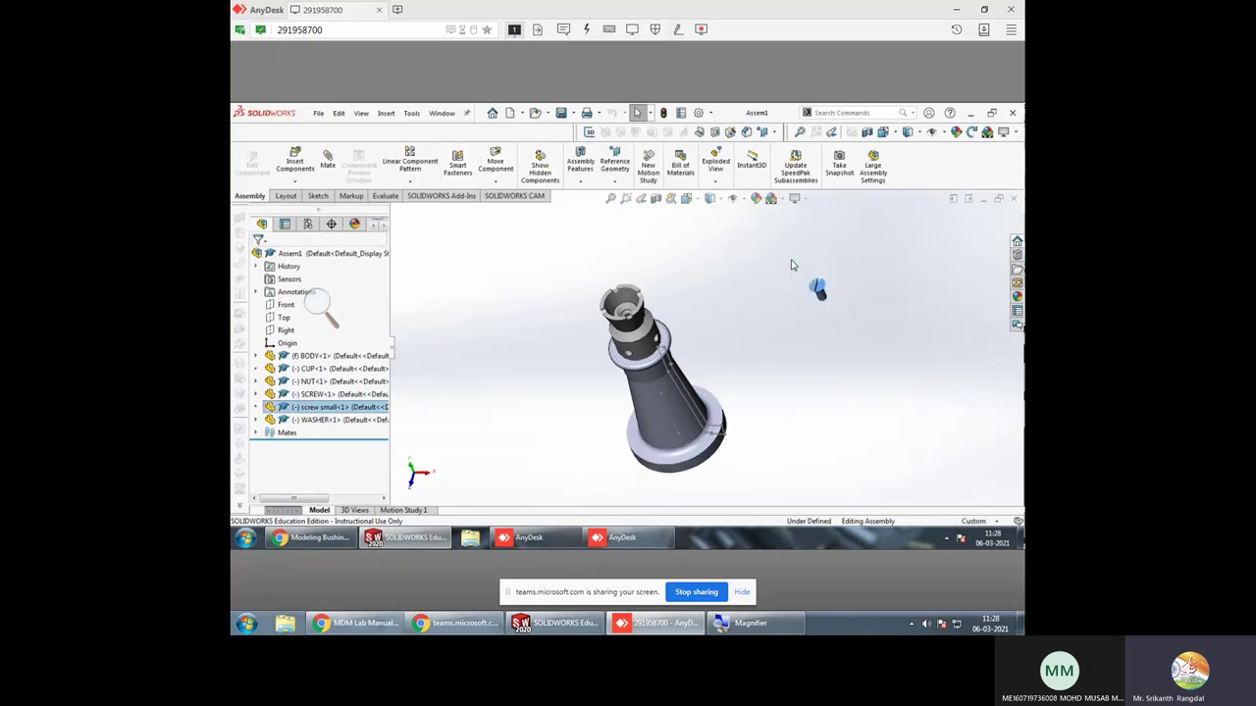
# Drag the small screw from beside the body to just above the bushing's top end
pyautogui.click(495, 162)
pyautogui.press('Escape')
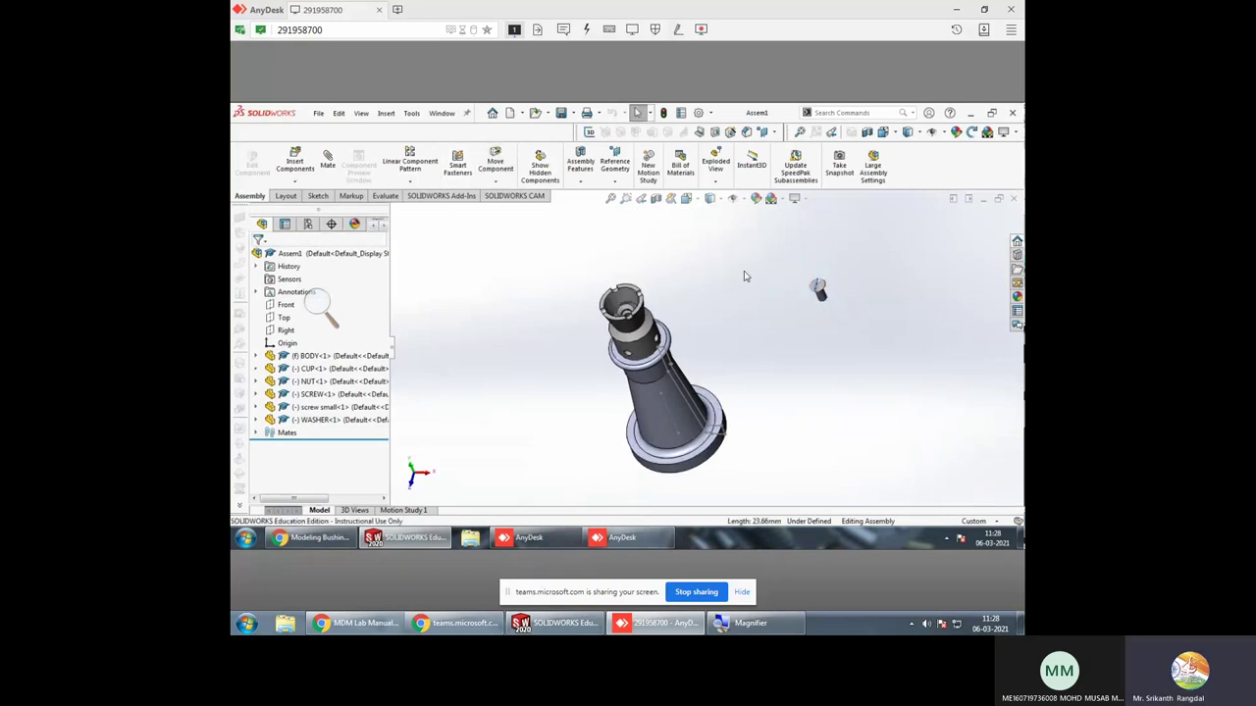
pyautogui.moveTo(820, 289); pyautogui.dragTo(803, 225)
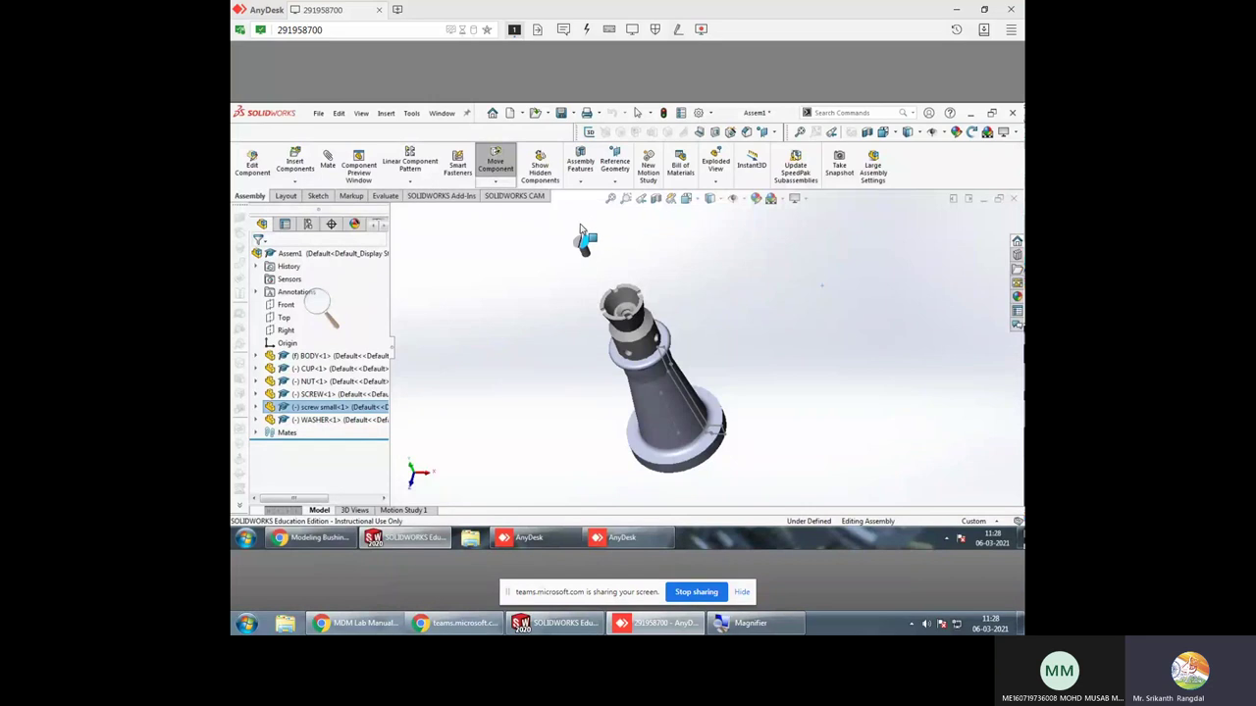
pyautogui.press('Escape')
pyautogui.moveTo(589, 227); pyautogui.dragTo(590, 243, button='middle')
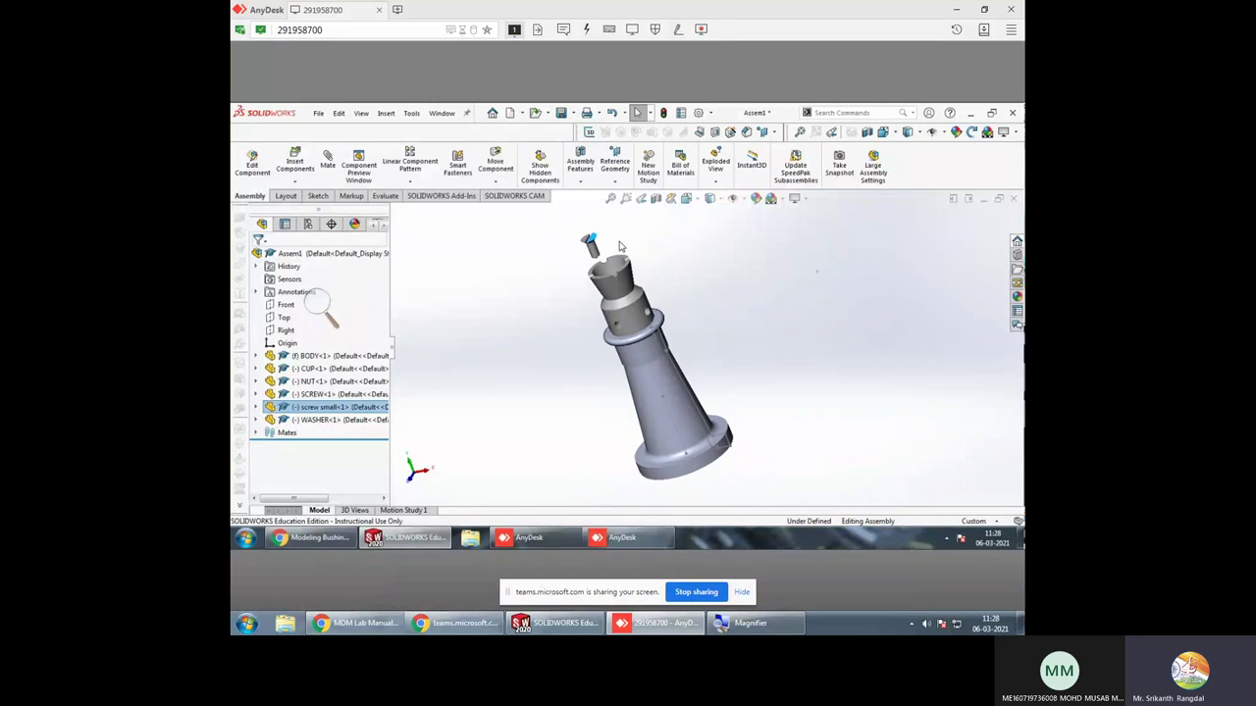
pyautogui.moveTo(592, 245); pyautogui.dragTo(575, 208)
pyautogui.moveTo(575, 208); pyautogui.dragTo(669, 226, button='middle')
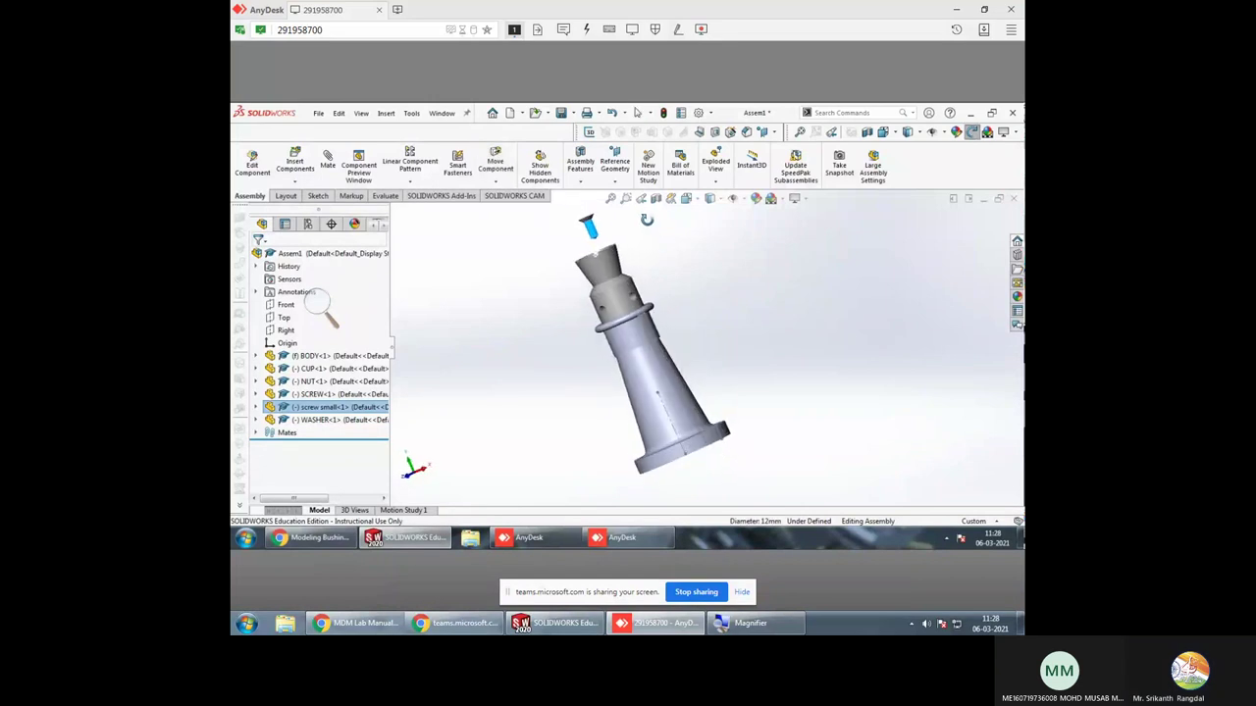
pyautogui.press('Escape')
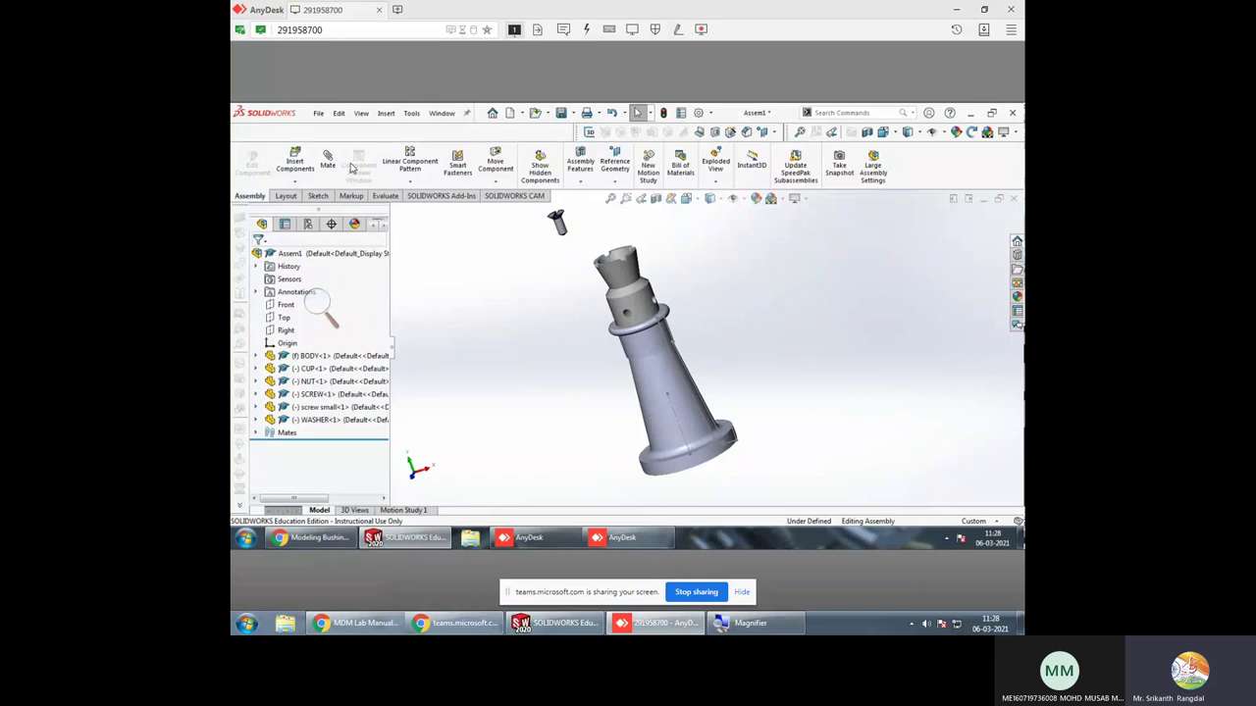
# Mate the small screw concentric with the main screw's round face, creating Concentric5
pyautogui.click(328, 162)
pyautogui.click(559, 224)
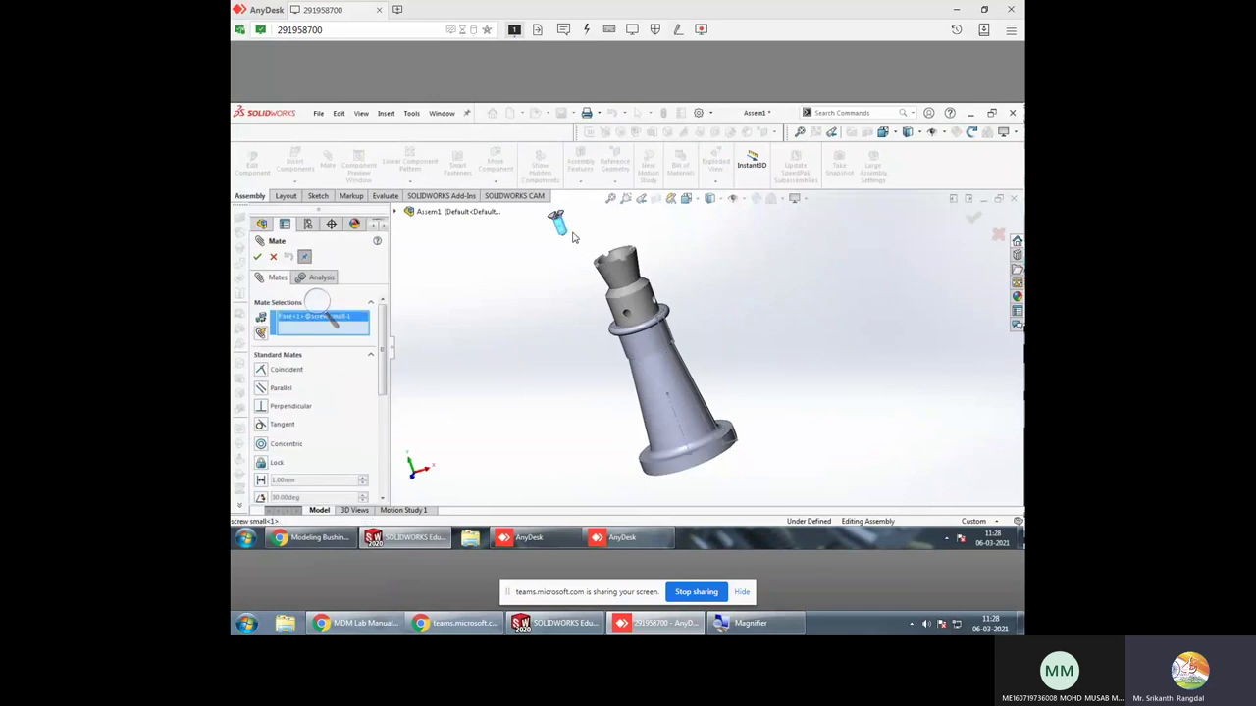
pyautogui.moveTo(562, 222); pyautogui.dragTo(648, 299, button='middle')
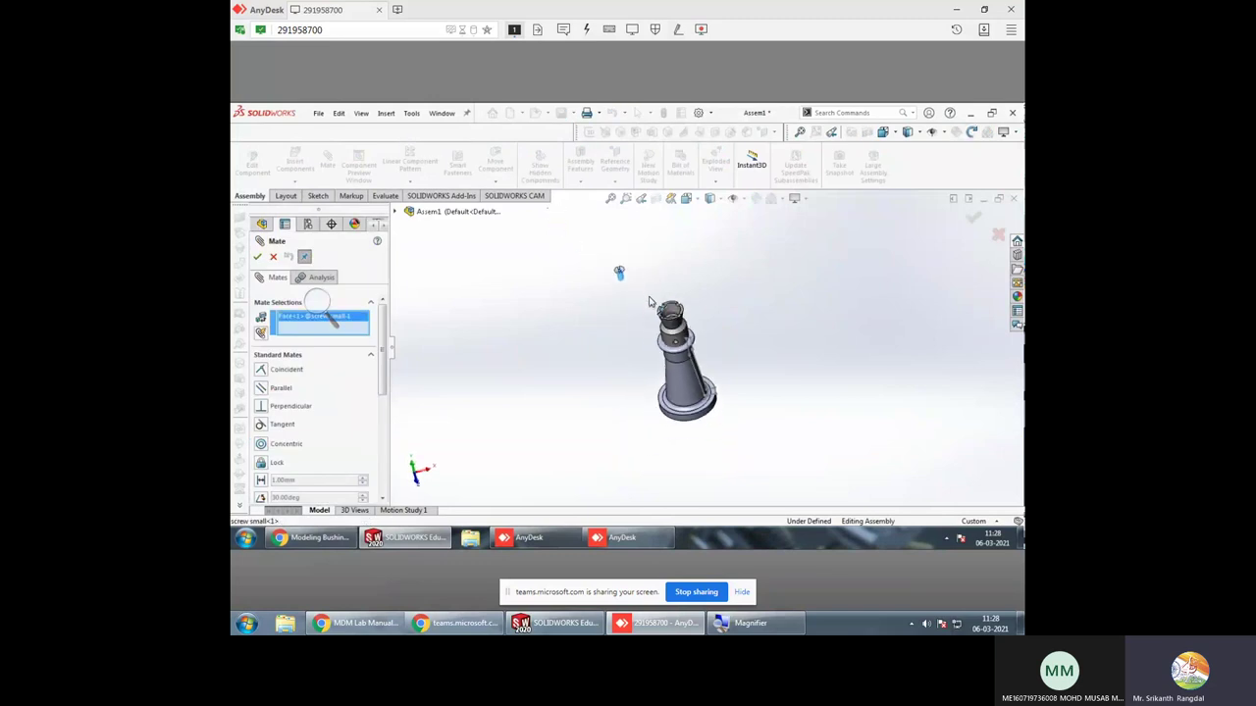
pyautogui.scroll(-1, 658, 309)
pyautogui.scroll(-3, 677, 324)
pyautogui.scroll(-3, 698, 340)
pyautogui.scroll(-1, 699, 340)
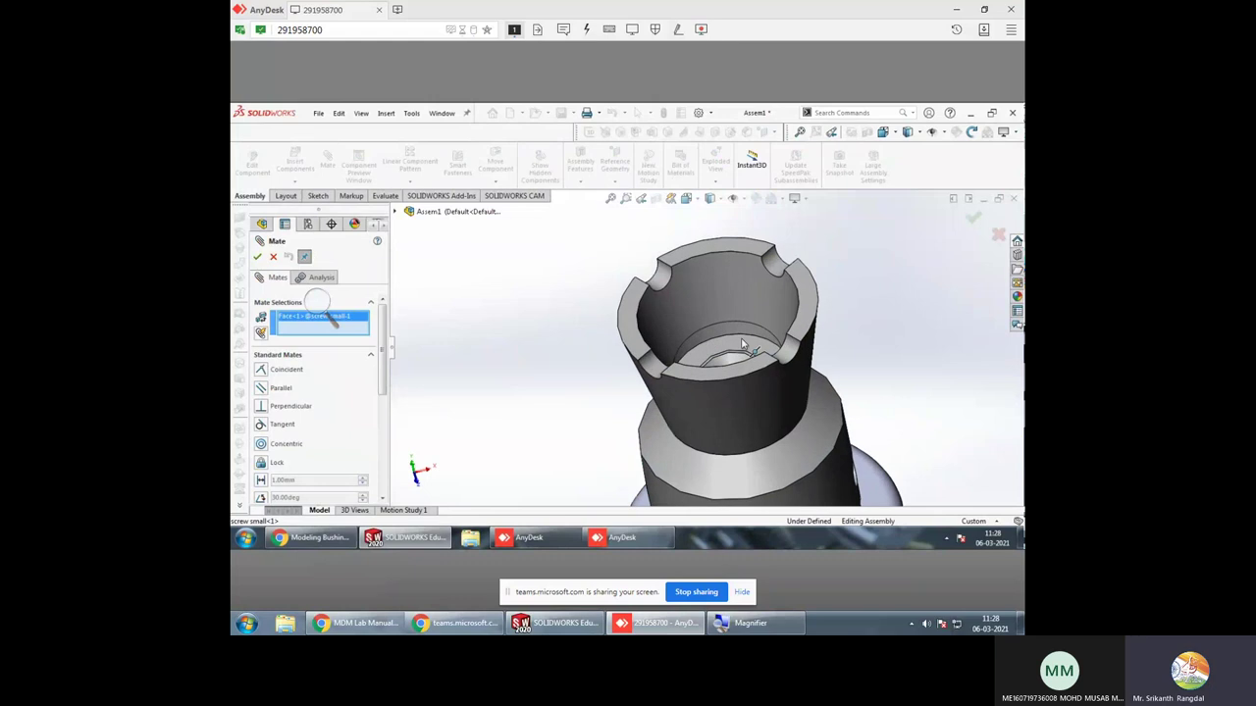
pyautogui.moveTo(705, 349); pyautogui.dragTo(731, 380, button='middle')
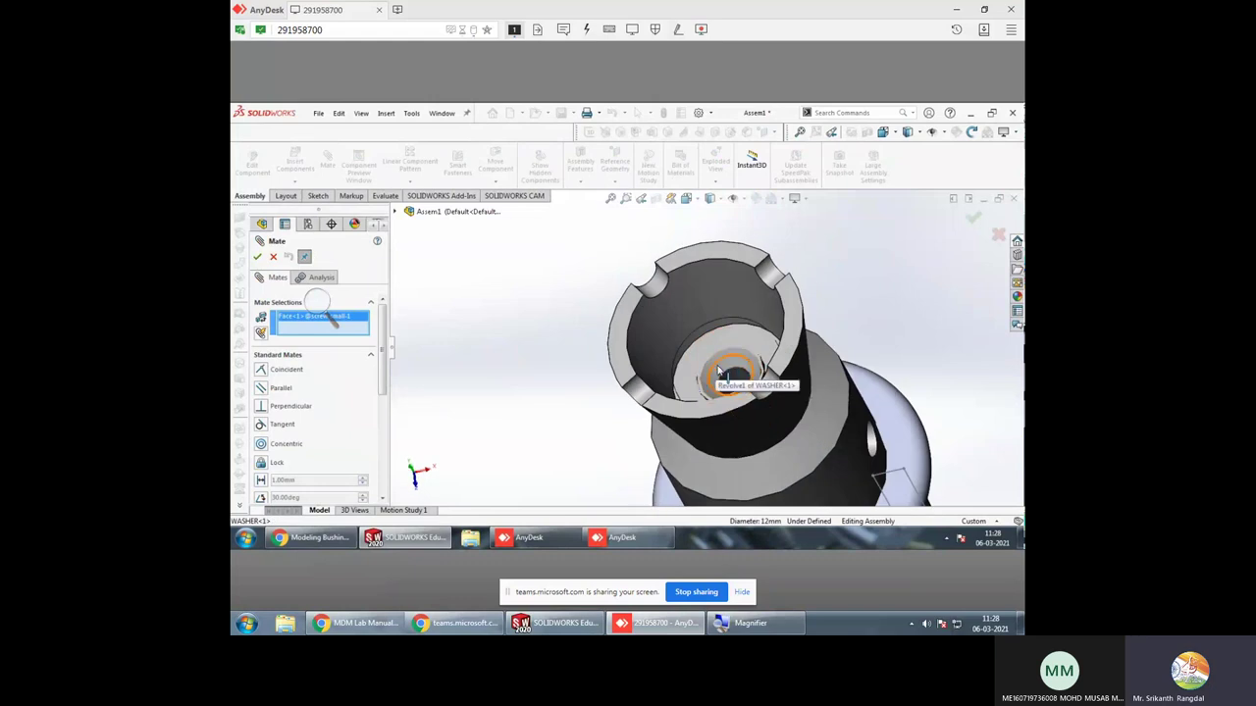
pyautogui.click(721, 373)
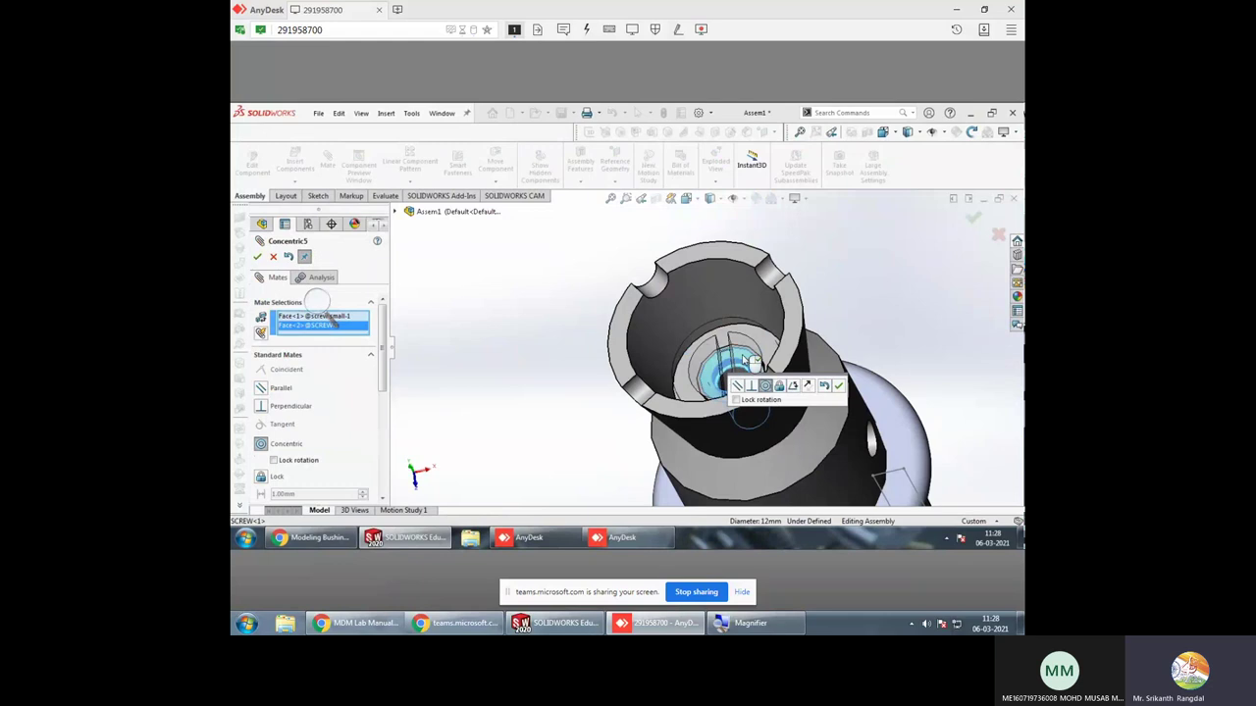
pyautogui.moveTo(806, 327); pyautogui.dragTo(636, 344, button='middle')
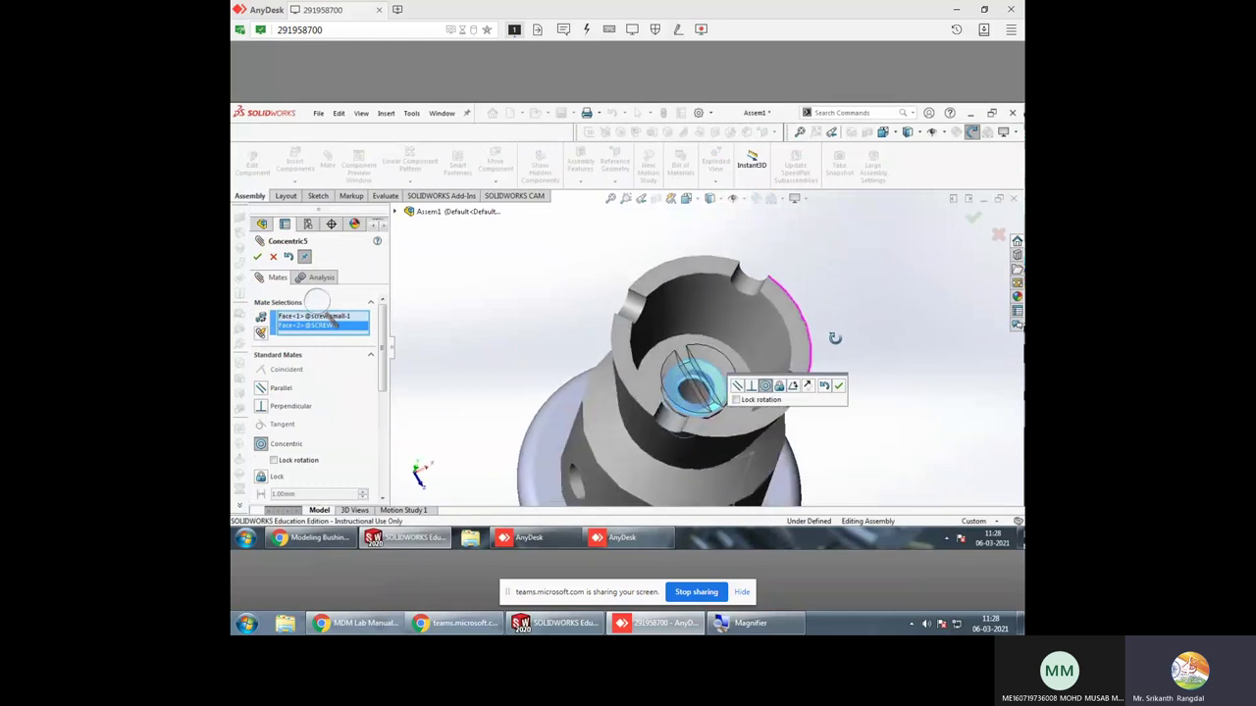
pyautogui.click(974, 224)
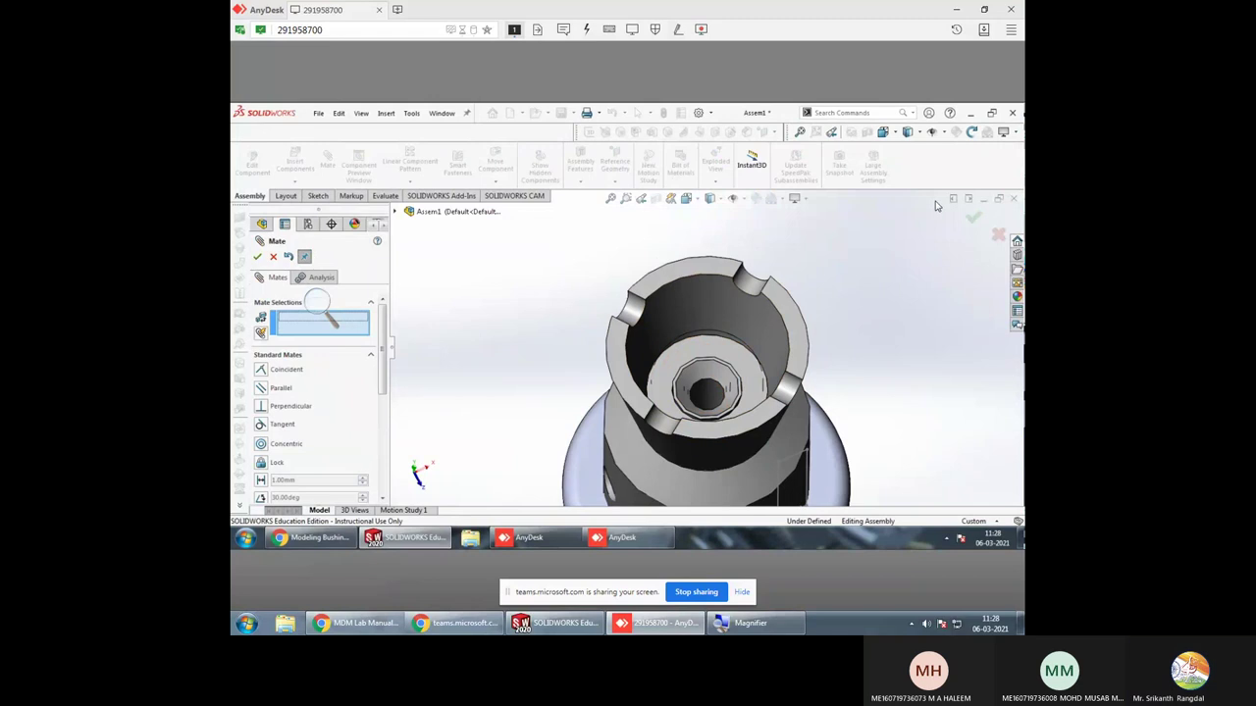
# Slide the small screw up, then mate its head face coincident with the washer face (Coincident4)
pyautogui.click(998, 233)
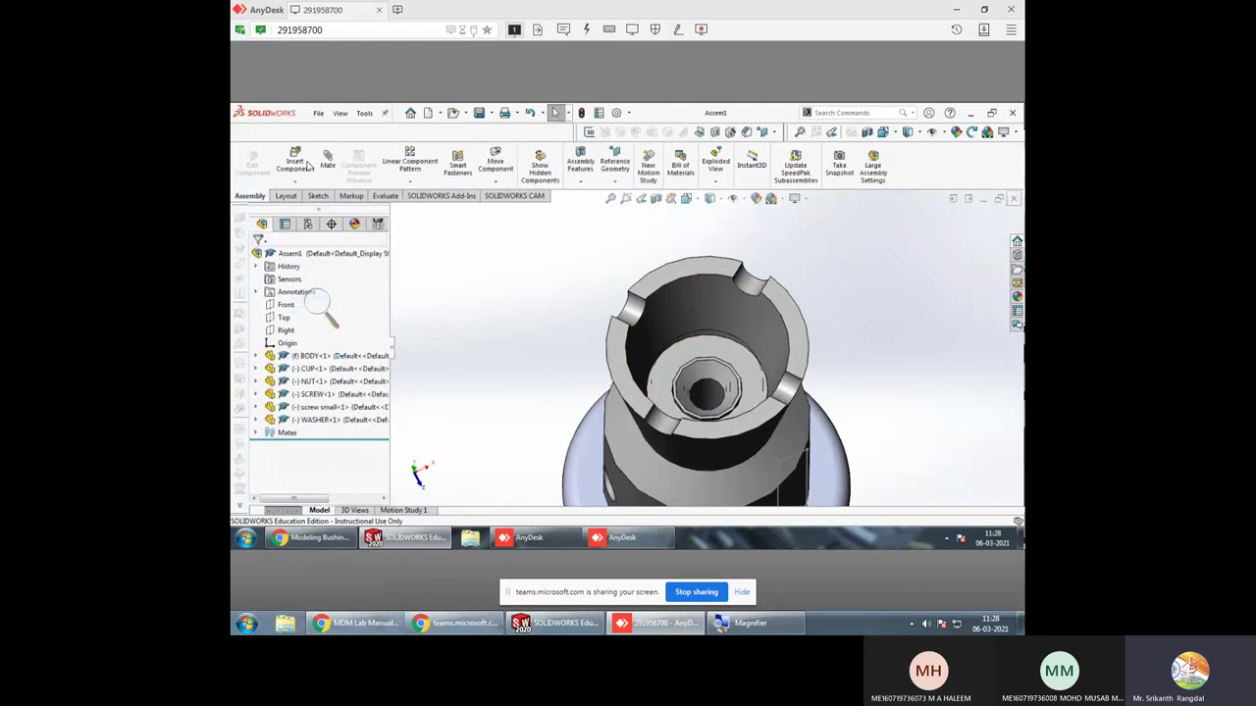
pyautogui.moveTo(701, 338); pyautogui.dragTo(878, 325)
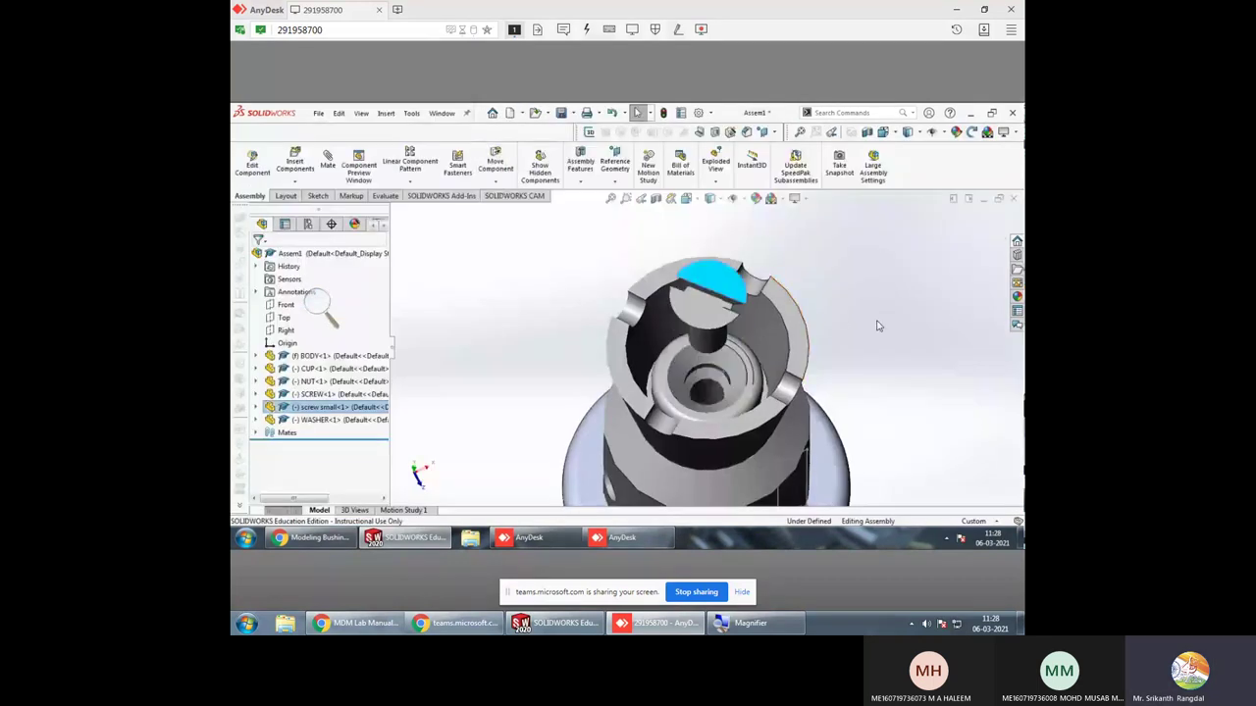
pyautogui.moveTo(834, 388)
pyautogui.mouseDown(button='middle')
pyautogui.moveTo(805, 317)
pyautogui.moveTo(790, 324)
pyautogui.mouseUp(button='middle')
pyautogui.click(329, 160)
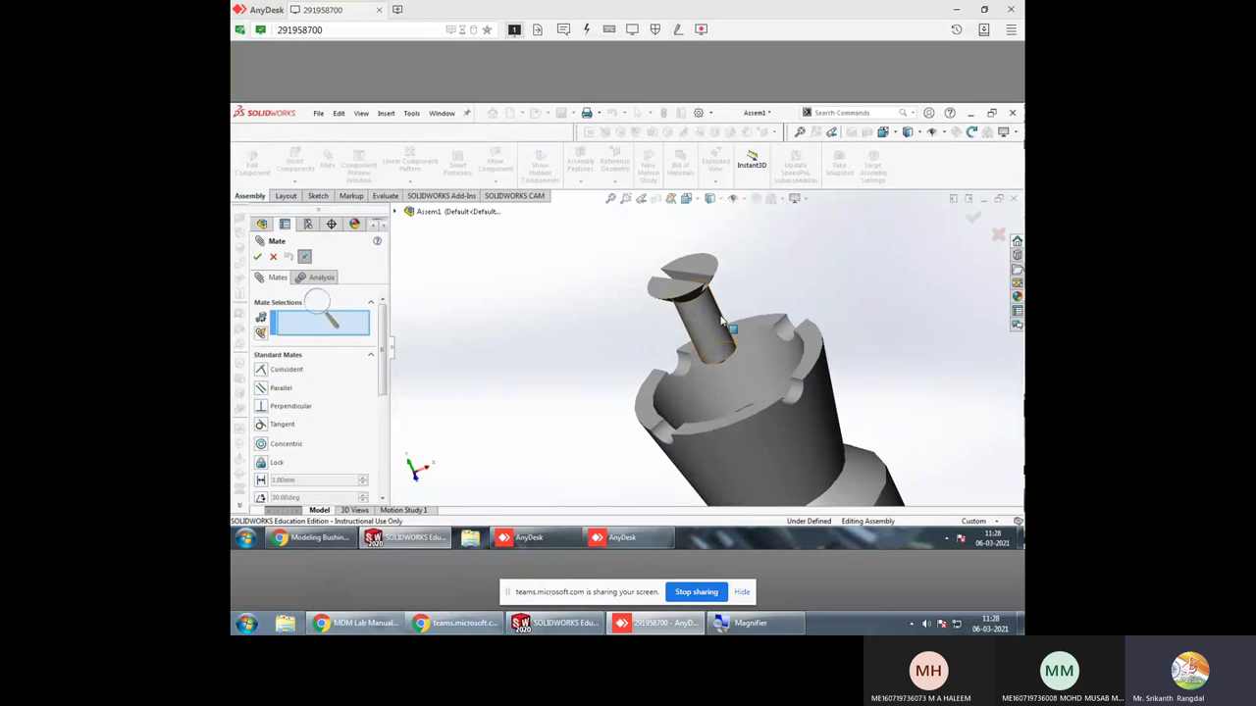
pyautogui.click(692, 303)
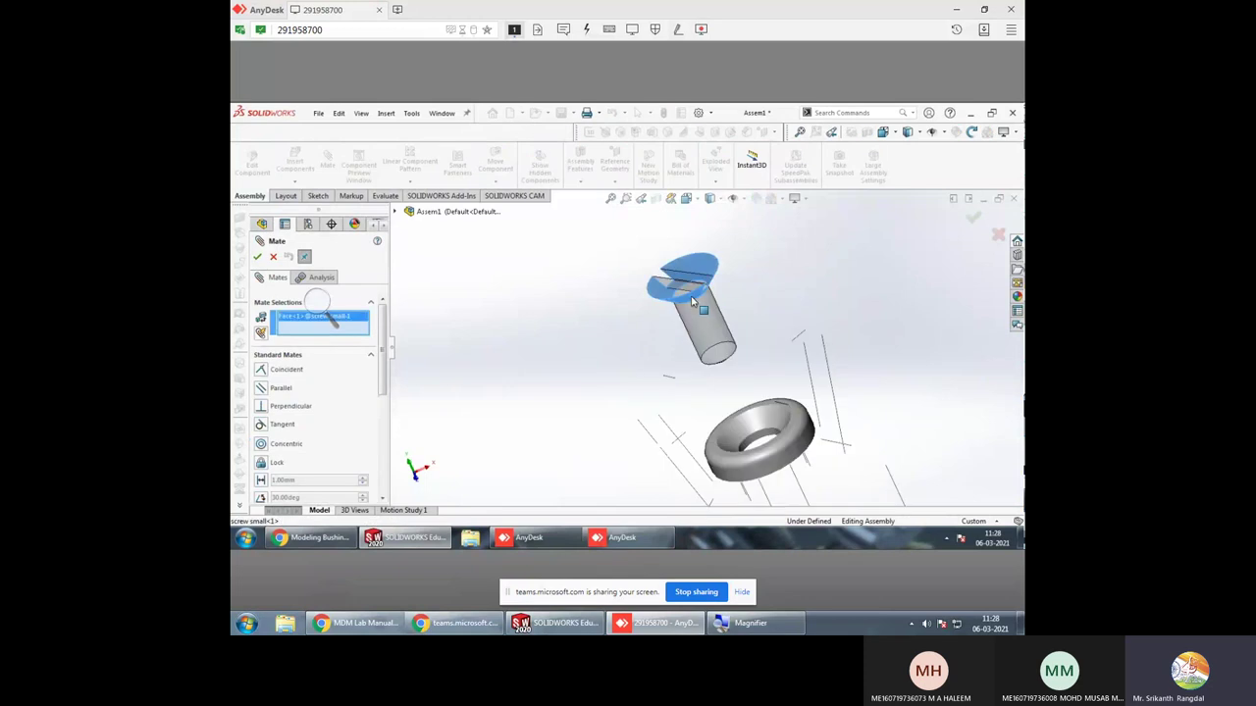
pyautogui.moveTo(731, 397); pyautogui.dragTo(750, 427, button='middle')
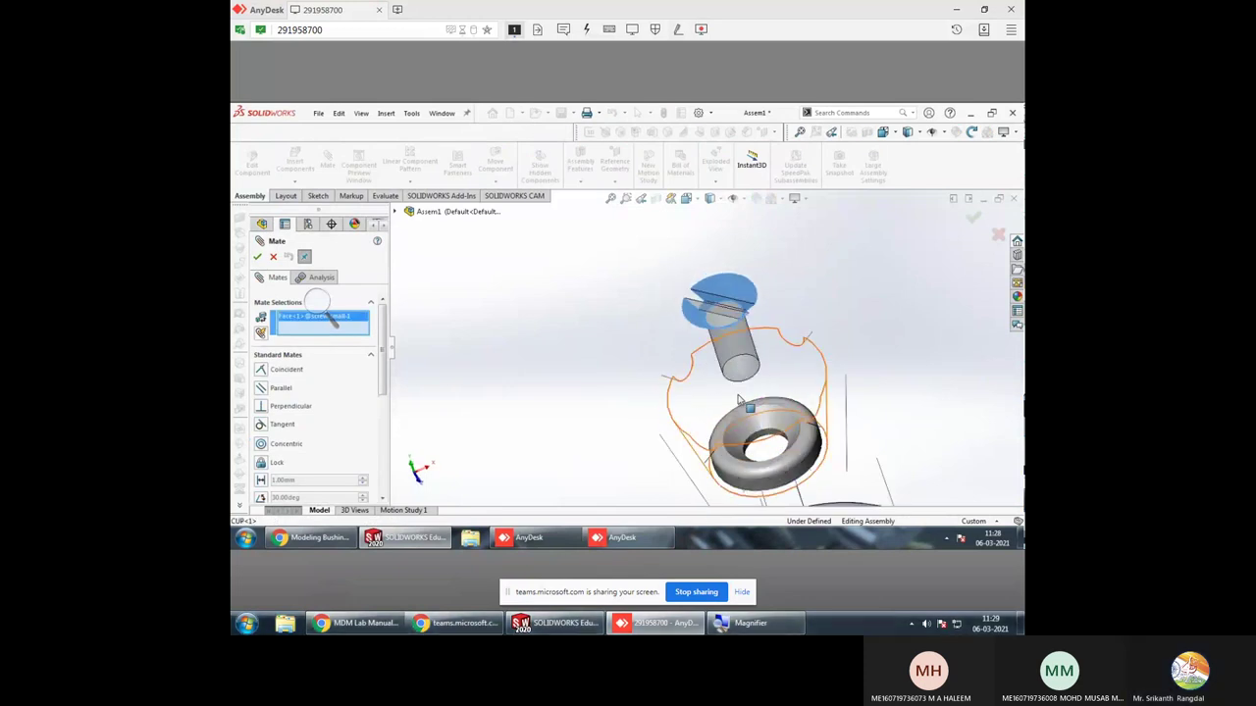
pyautogui.click(751, 427)
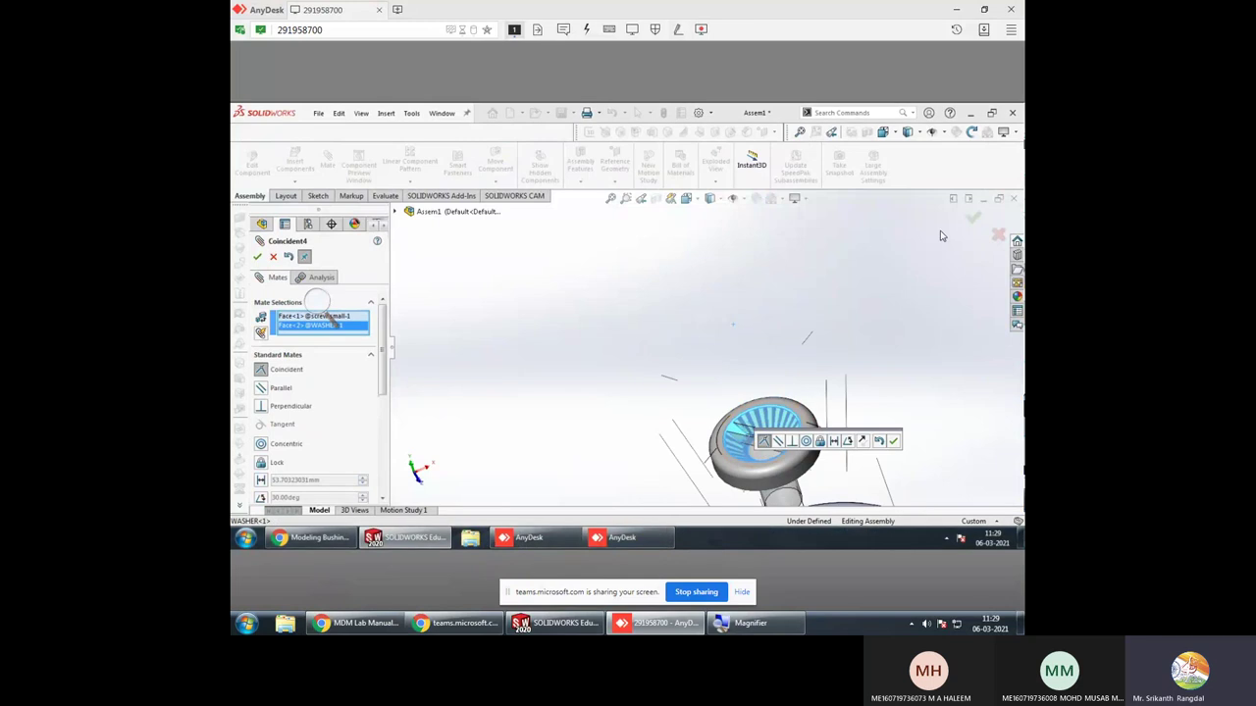
pyautogui.click(973, 222)
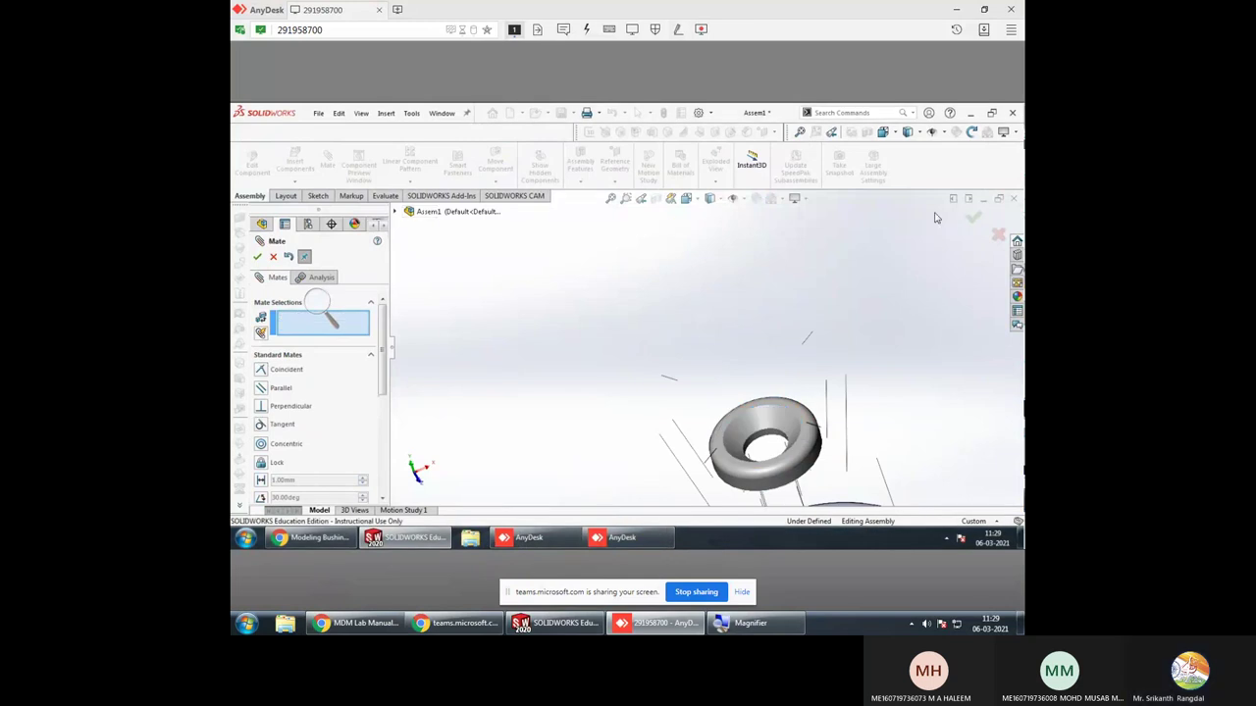
# Save Assem1 when closing and reopen it from the recent files list
pyautogui.click(974, 217)
pyautogui.click(1012, 198)
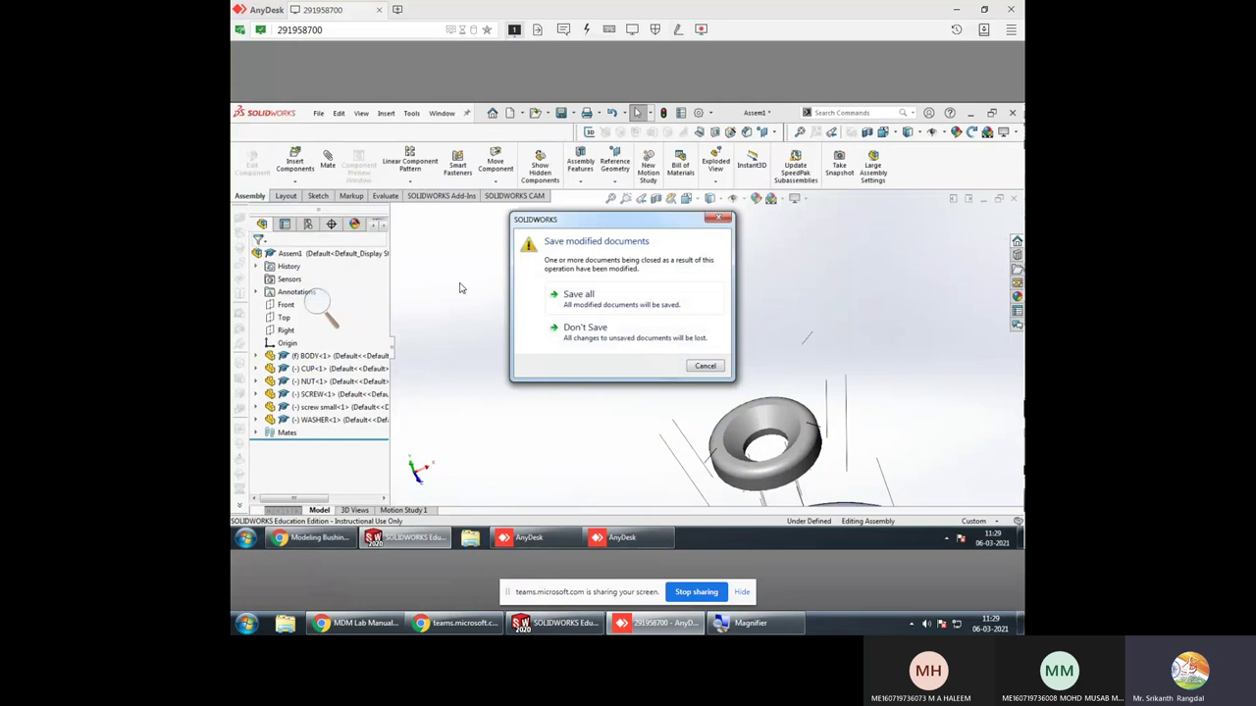
pyautogui.click(588, 295)
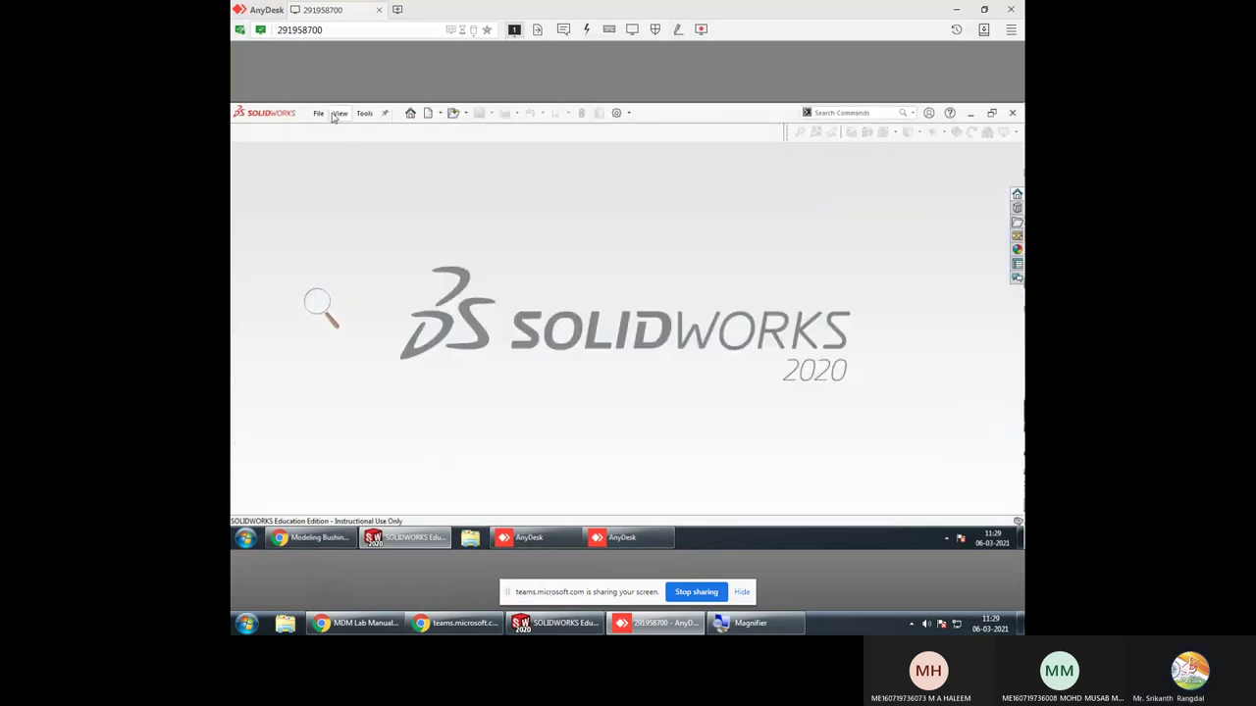
pyautogui.click(319, 113)
pyautogui.click(348, 163)
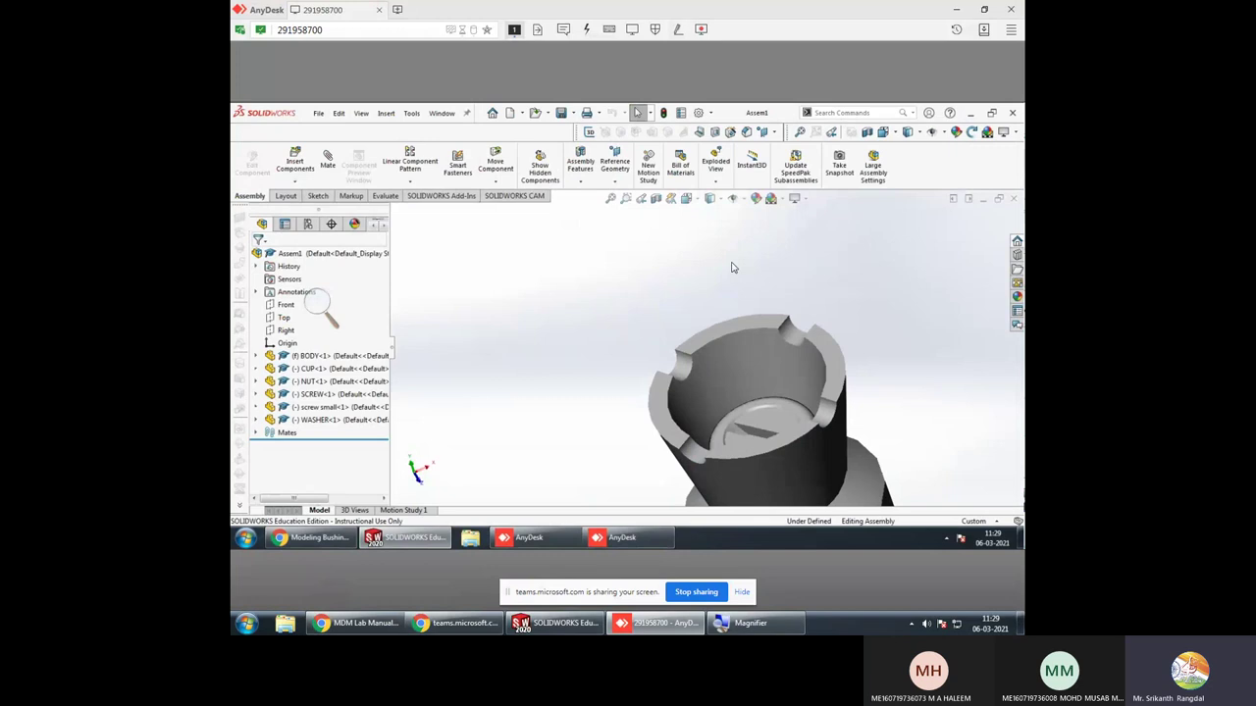
# Zoom out, orbit to an upright side view, and slide the cup and nut up the shaft
pyautogui.scroll(-2, 624, 263)
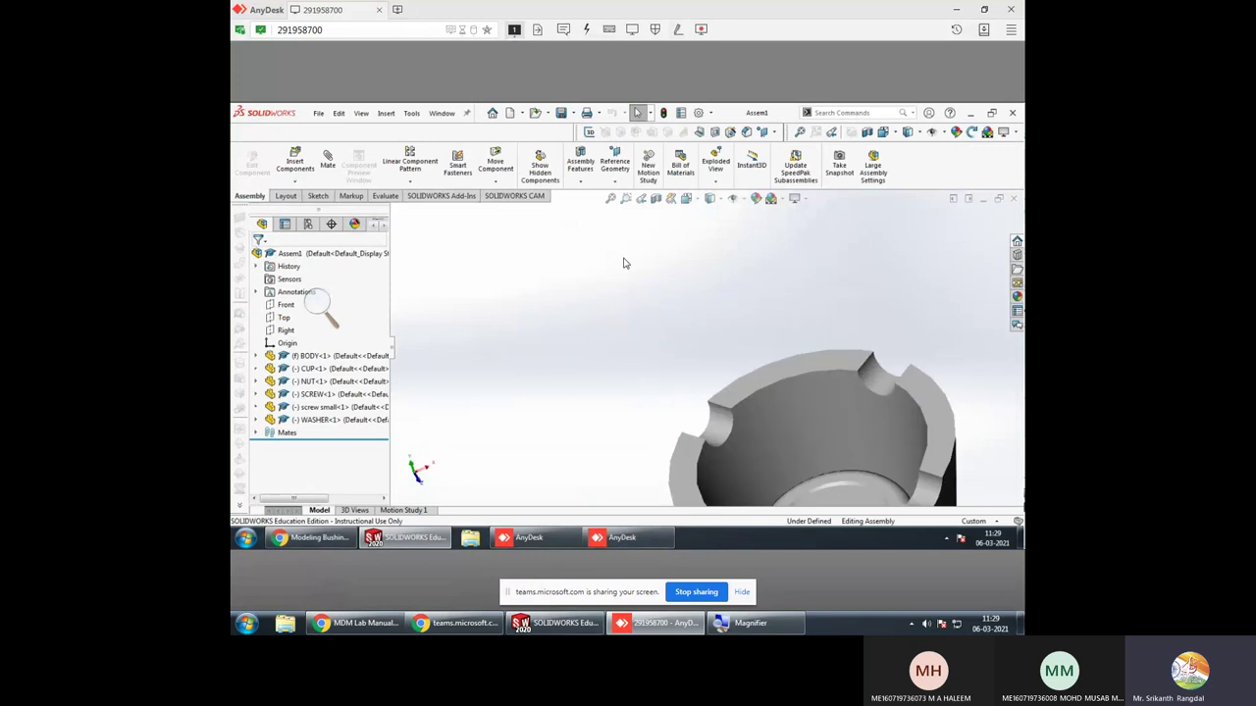
pyautogui.scroll(1, 624, 263)
pyautogui.scroll(1, 624, 263)
pyautogui.scroll(2, 624, 263)
pyautogui.scroll(2, 624, 263)
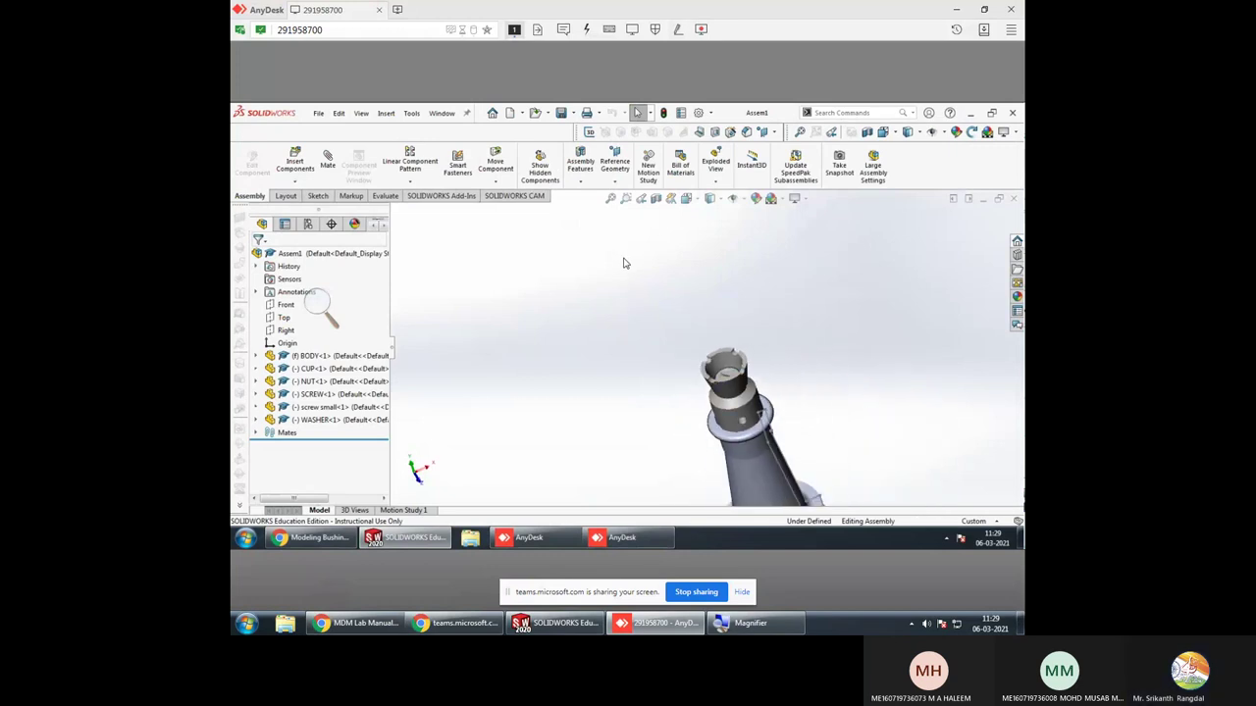
pyautogui.moveTo(624, 263)
pyautogui.mouseDown(button='middle')
pyautogui.moveTo(815, 347)
pyautogui.moveTo(804, 320)
pyautogui.moveTo(778, 363)
pyautogui.mouseUp(button='middle')
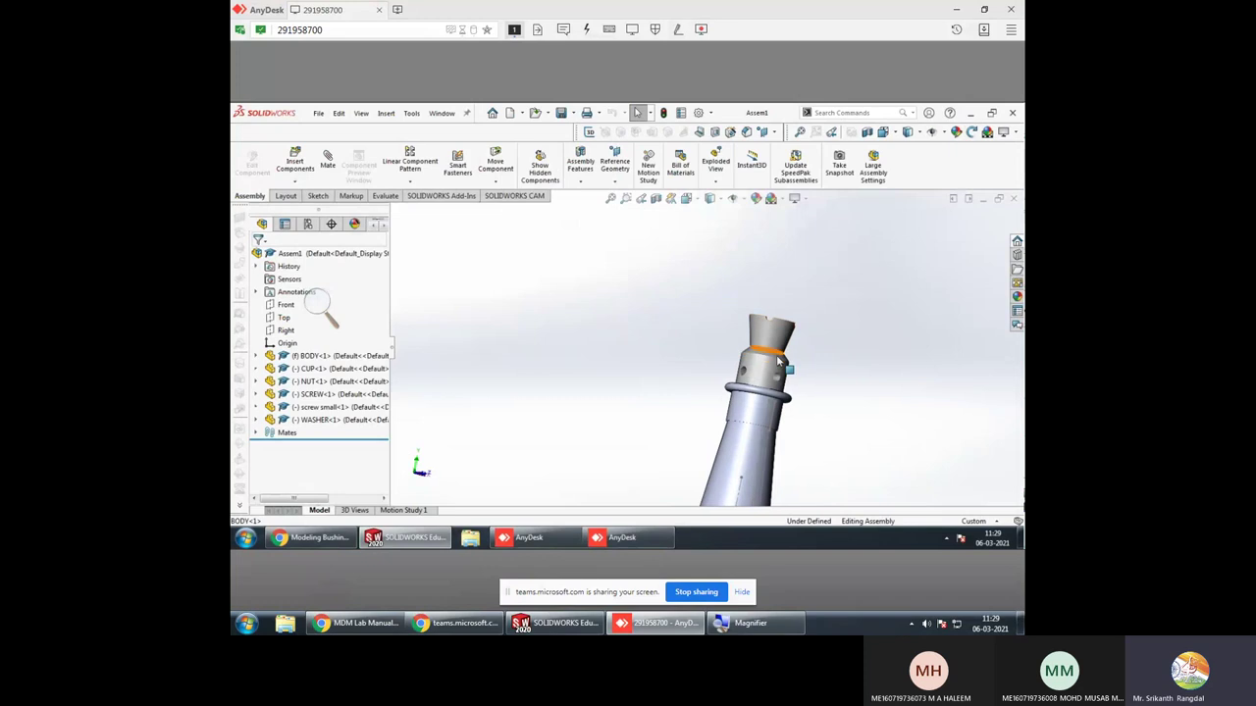
pyautogui.moveTo(778, 363); pyautogui.dragTo(850, 336)
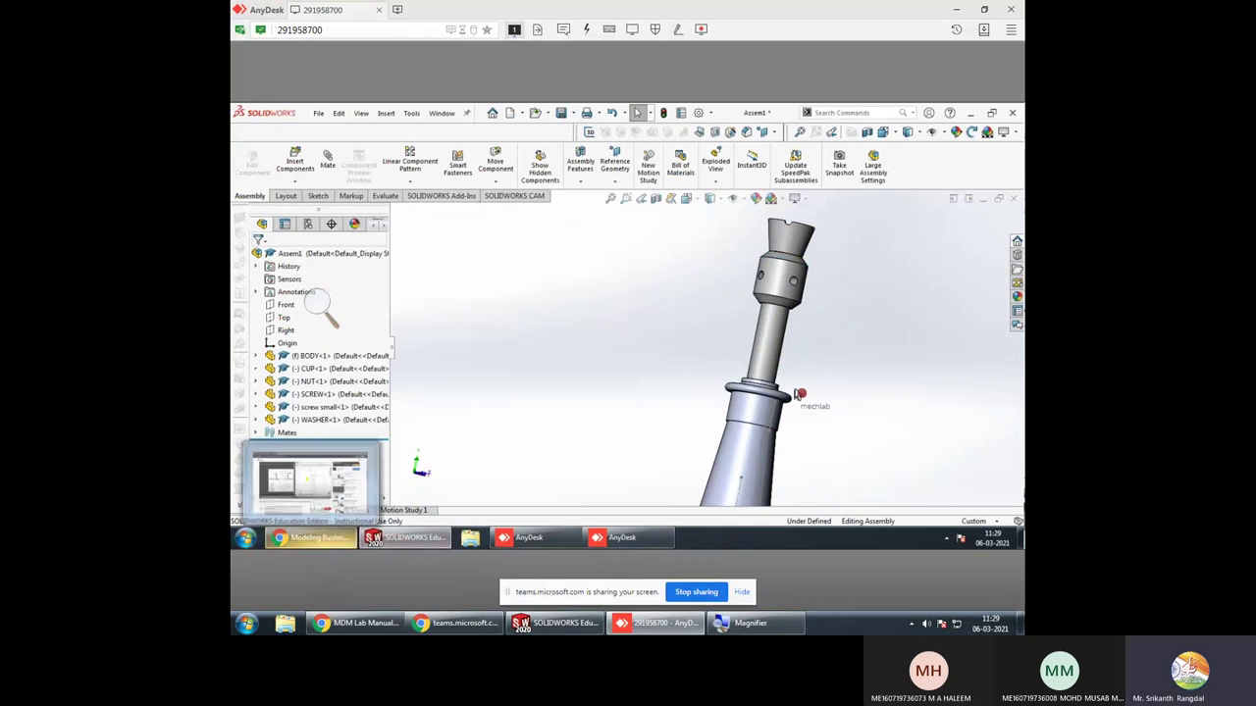
pyautogui.moveTo(312, 538)
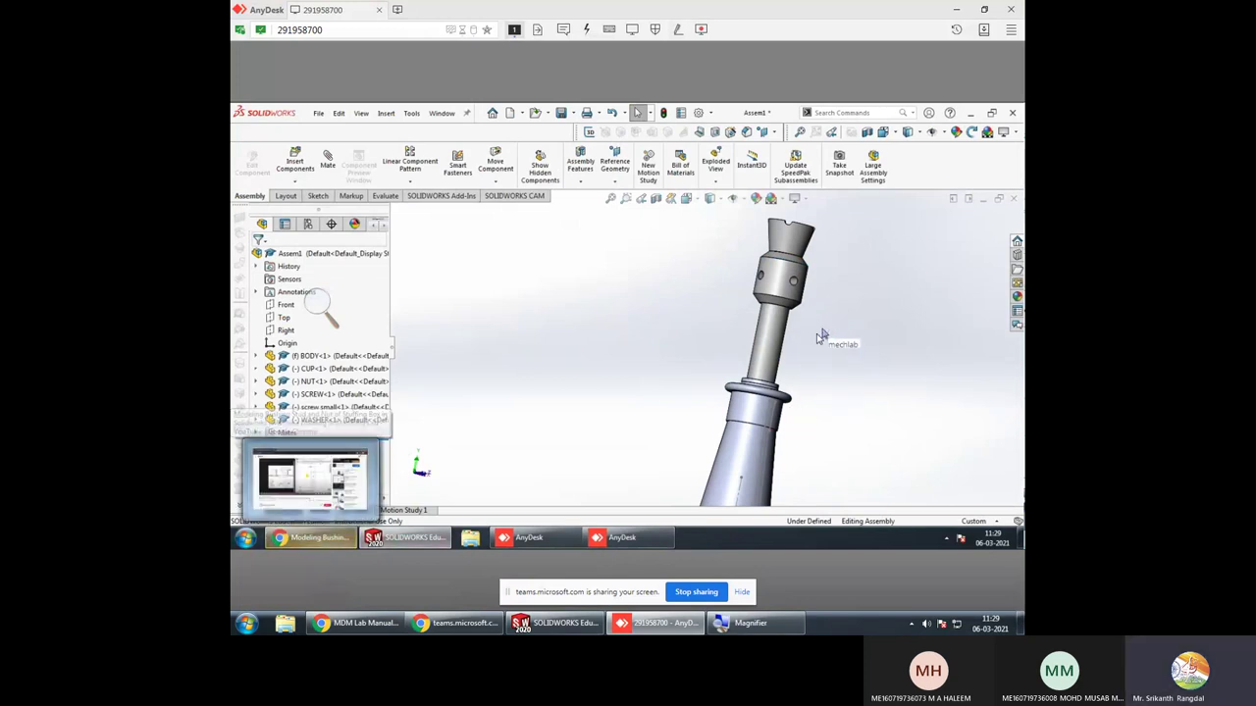
pyautogui.click(359, 623)
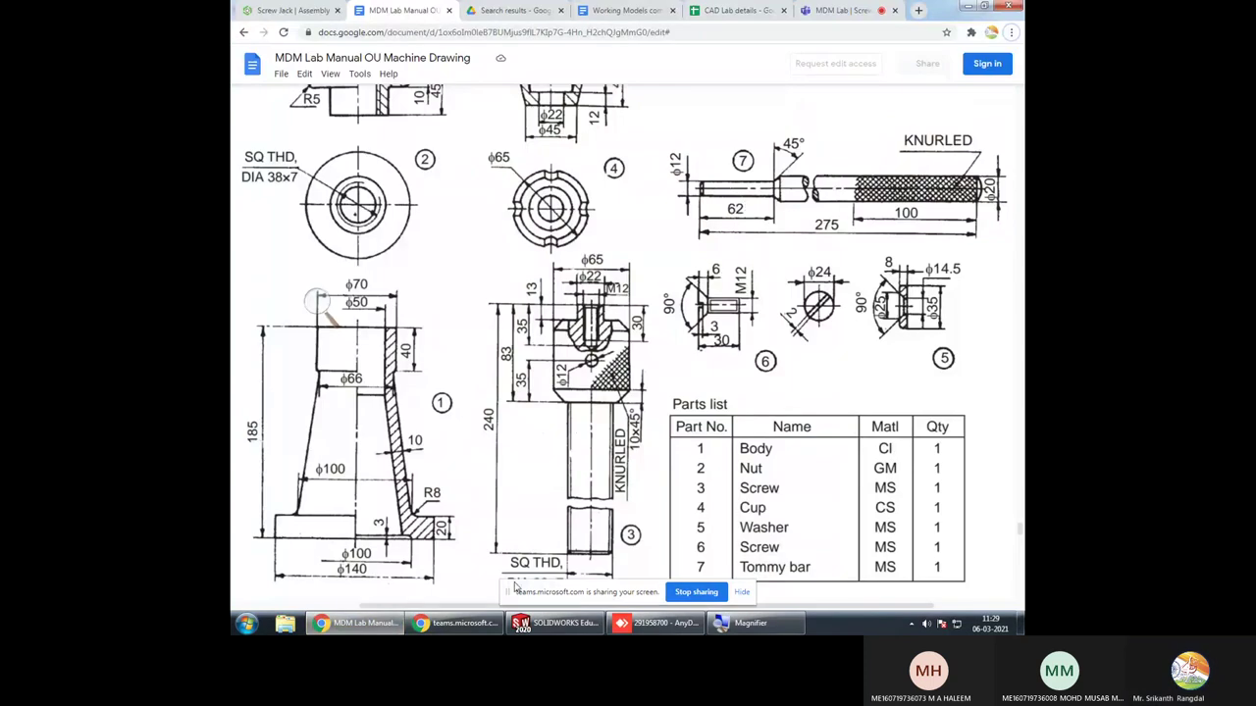
pyautogui.click(569, 628)
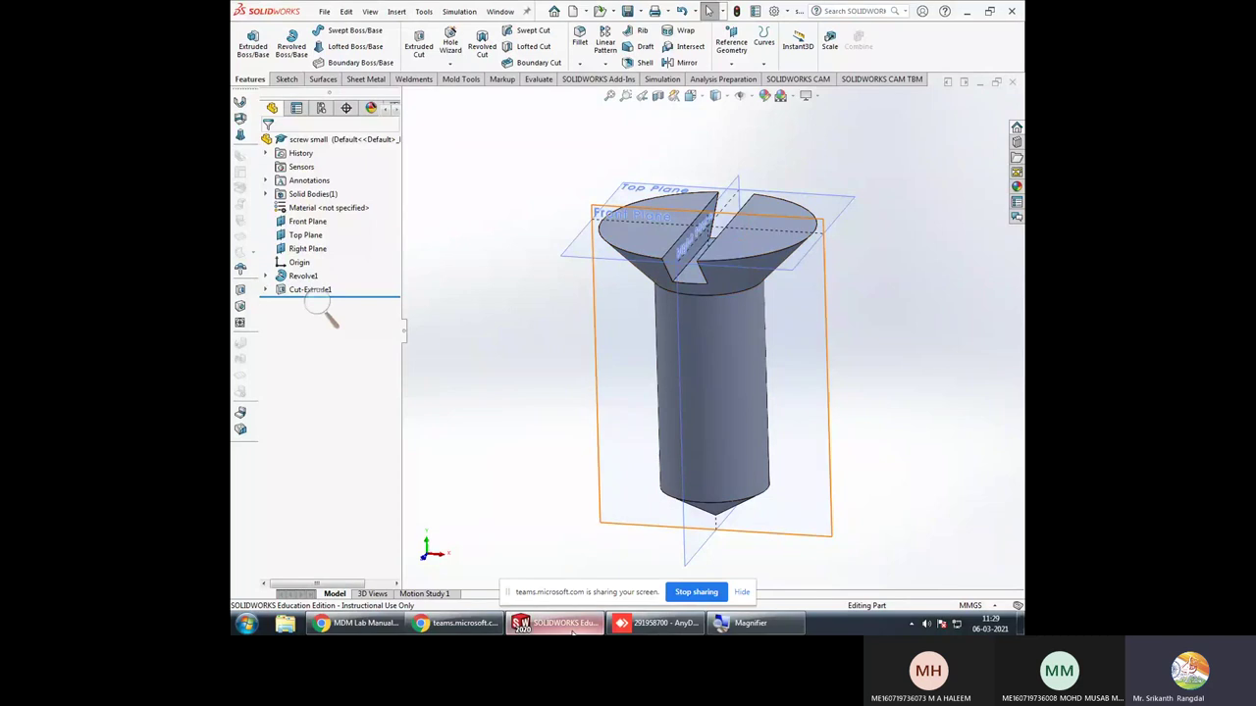
pyautogui.click(655, 624)
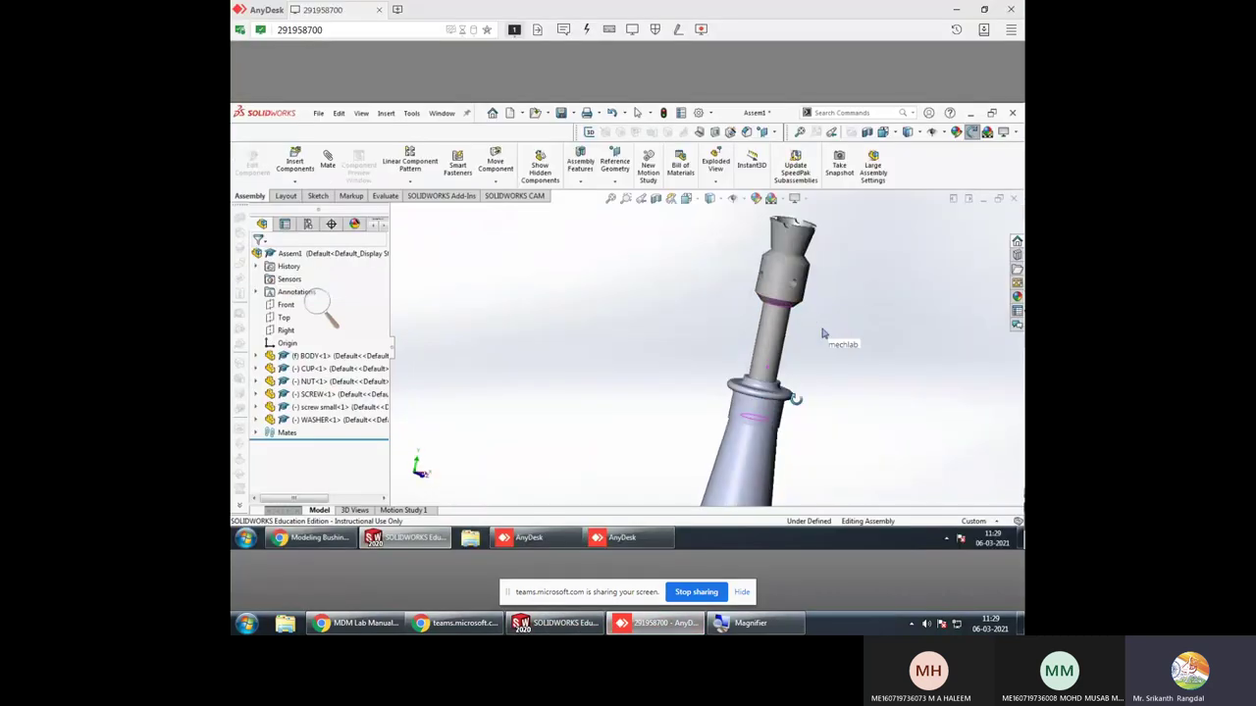
# Orbit the finished assembly, then go to the Teams meeting in Chrome and open More actions
pyautogui.moveTo(795, 399); pyautogui.dragTo(783, 301, button='middle')
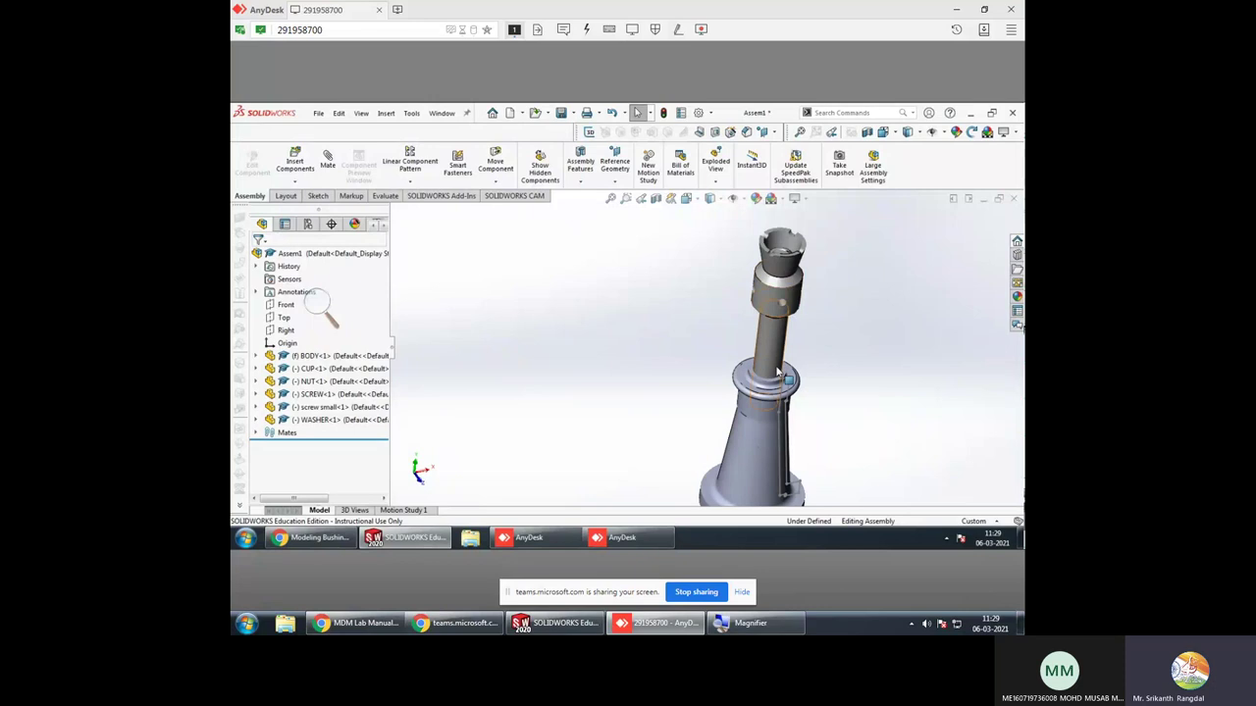
pyautogui.moveTo(528, 538)
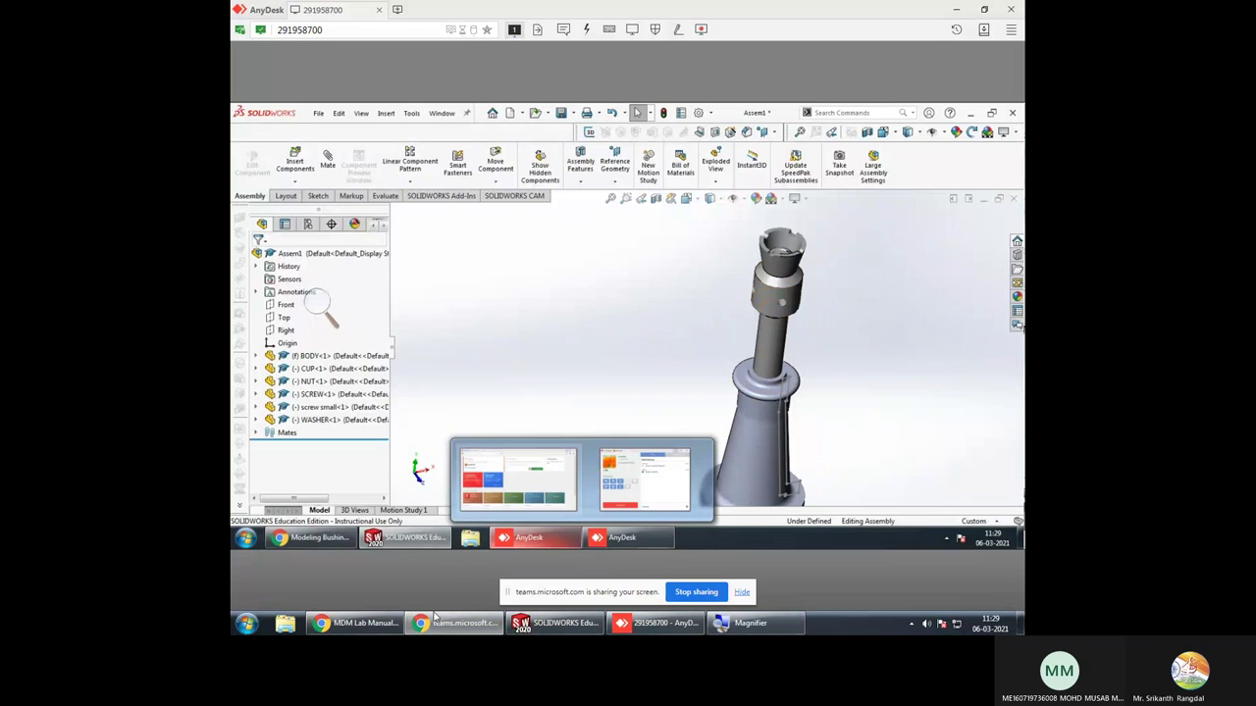
pyautogui.click(358, 623)
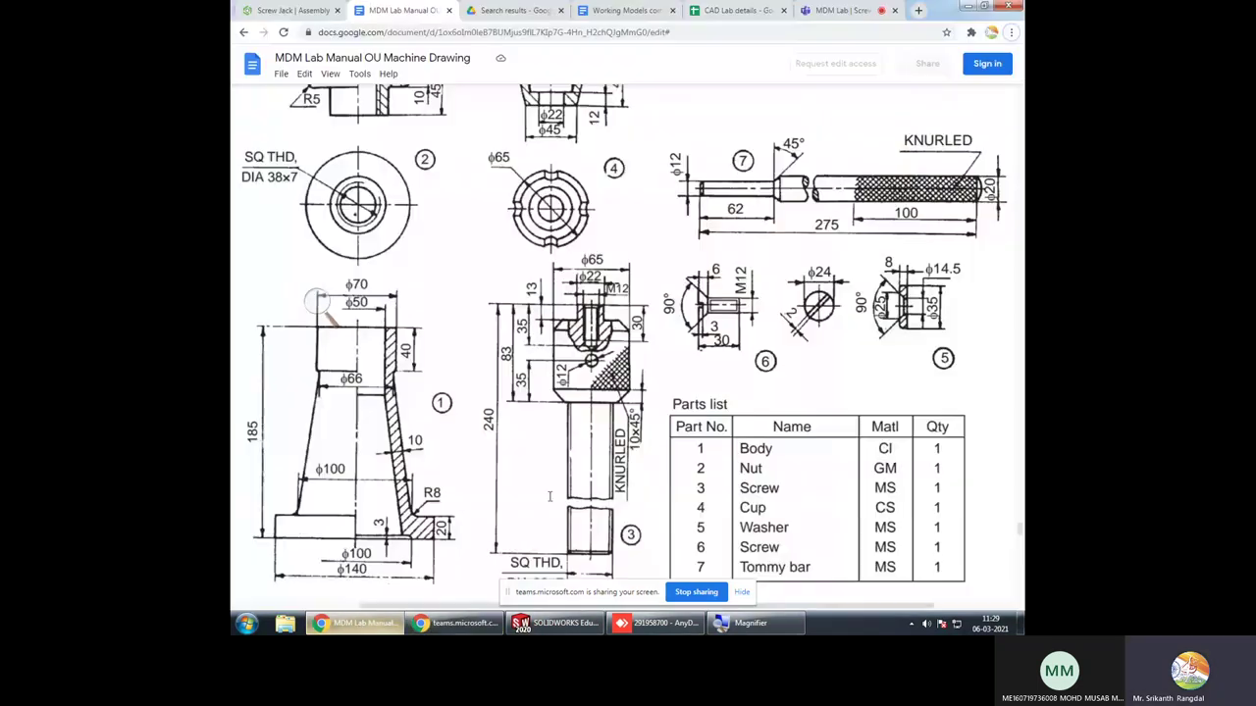
pyautogui.click(820, 7)
pyautogui.click(678, 513)
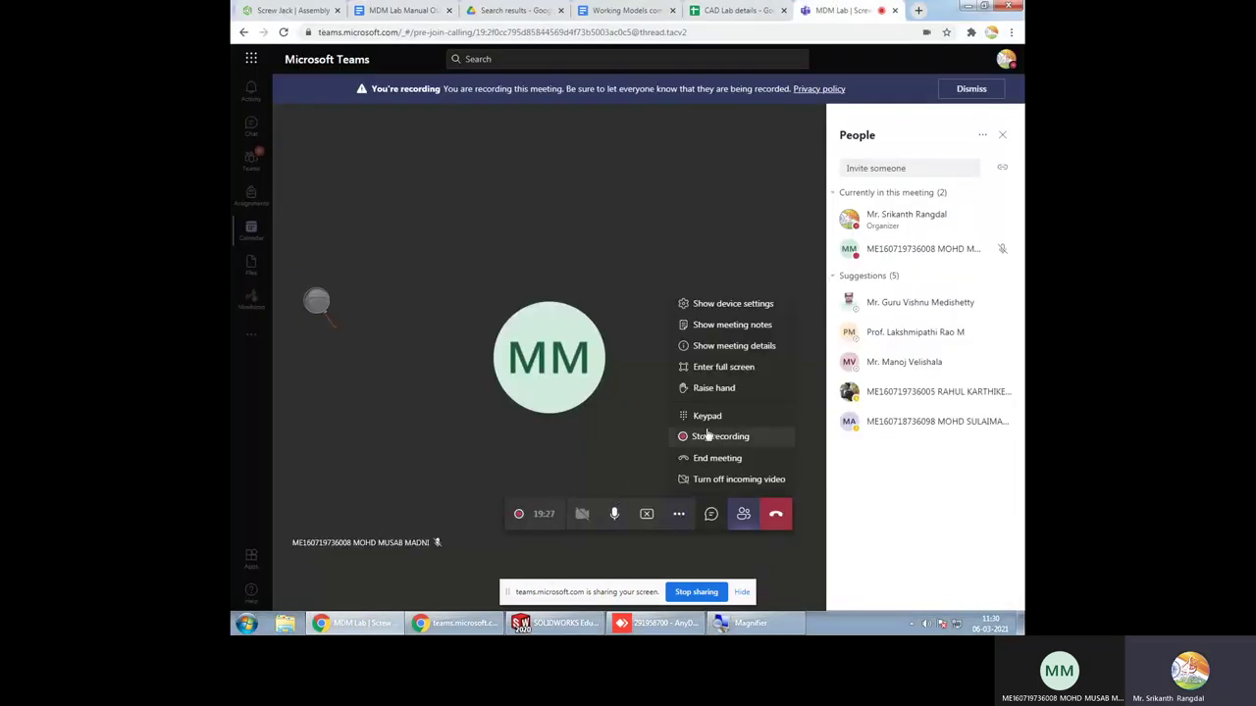